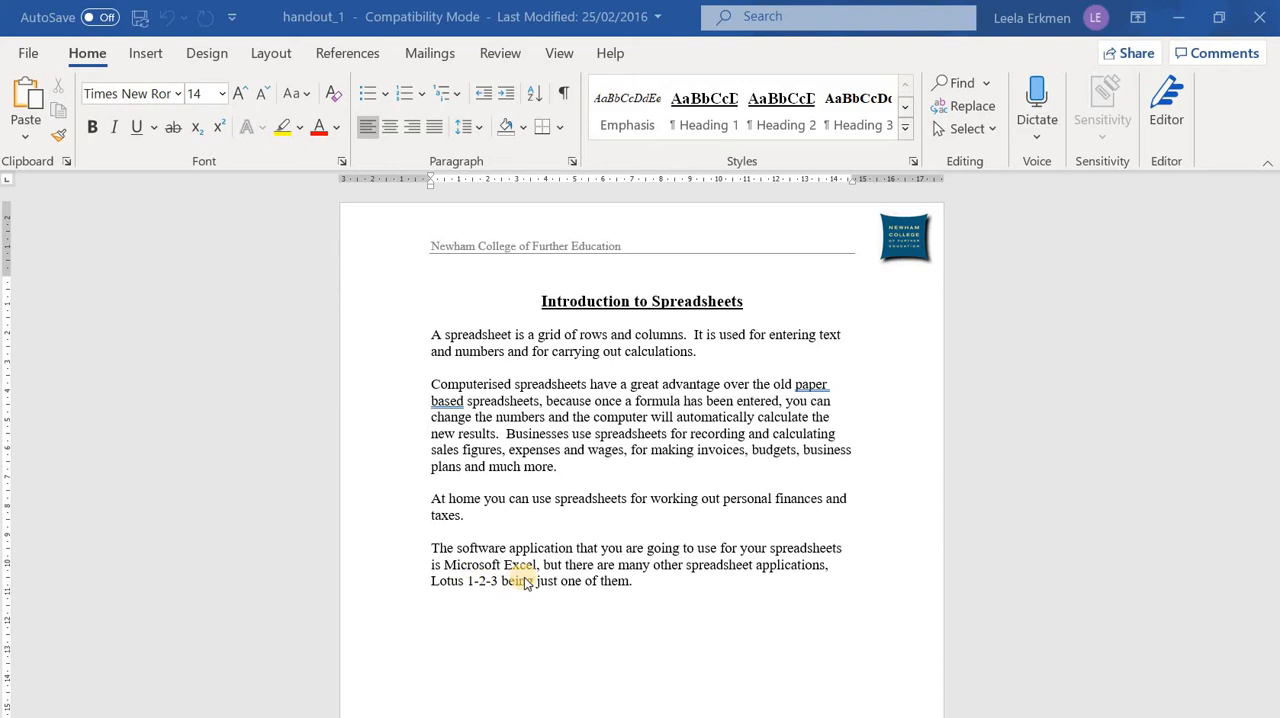
# Read through the spreadsheet handout from the introduction to the definitions on the "Terms used in Excel" page
pyautogui.scroll(-5, 531, 601)
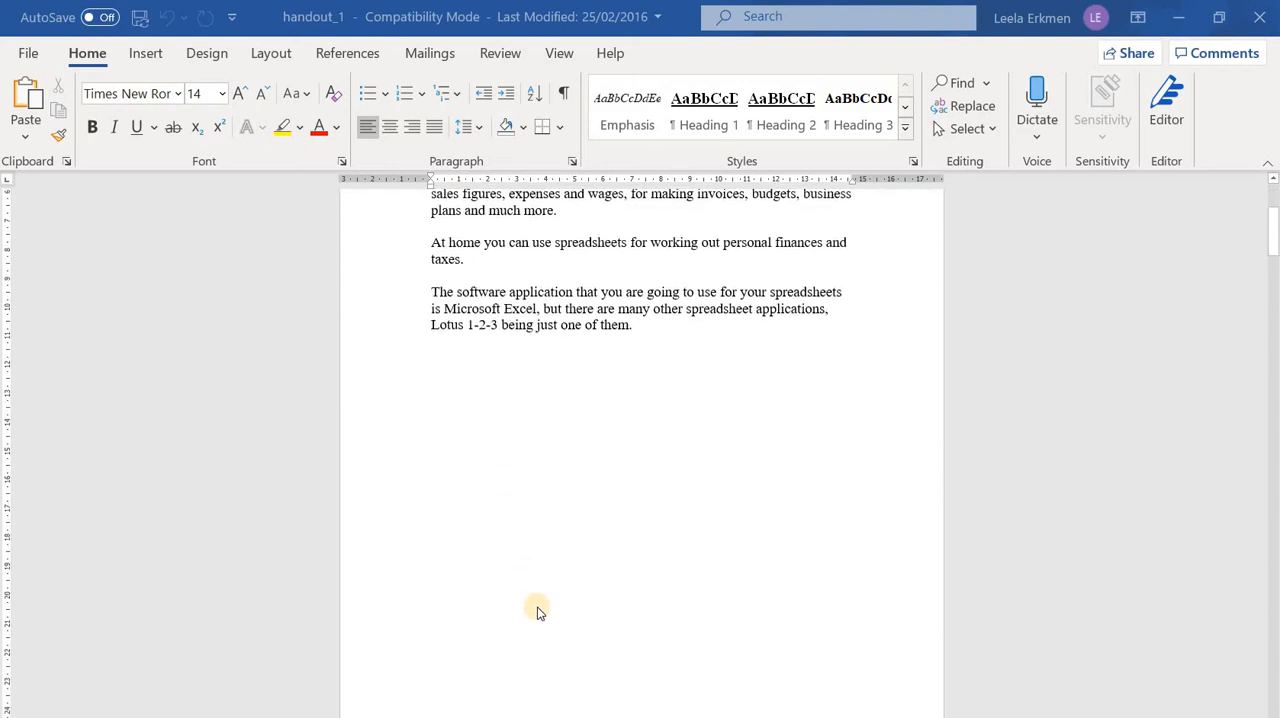
pyautogui.scroll(-10, 537, 612)
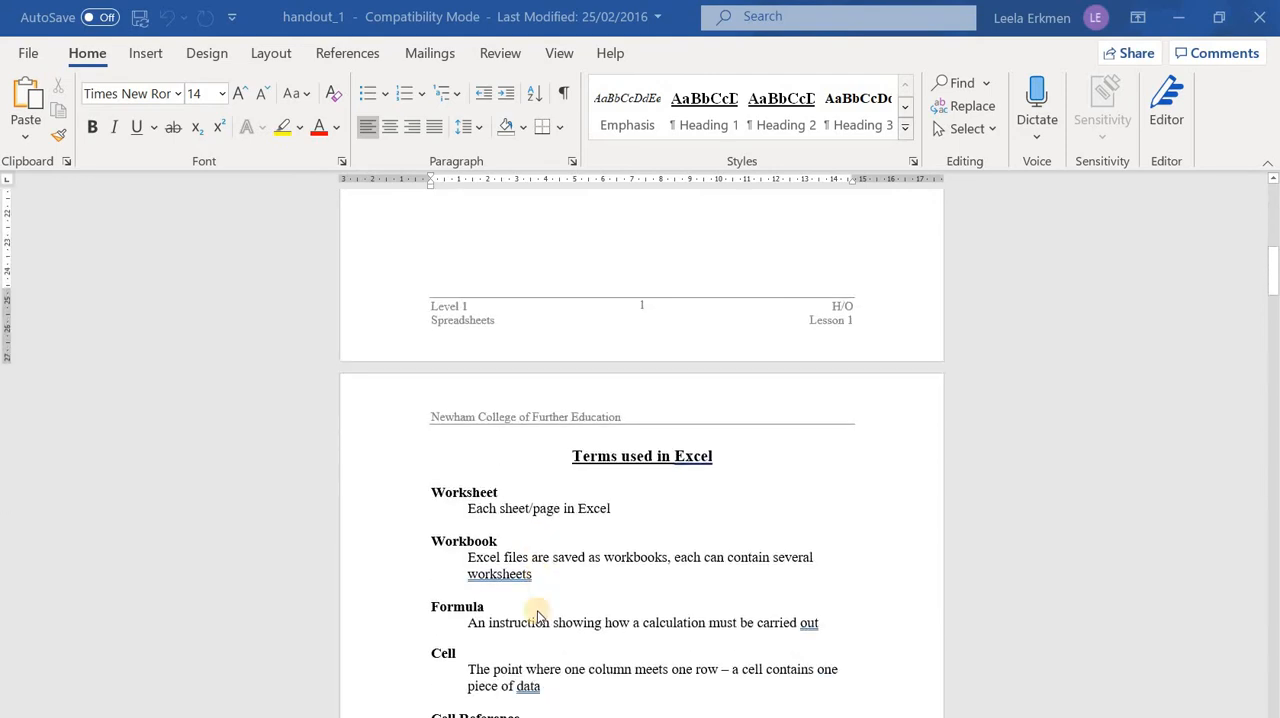
pyautogui.scroll(-3, 535, 608)
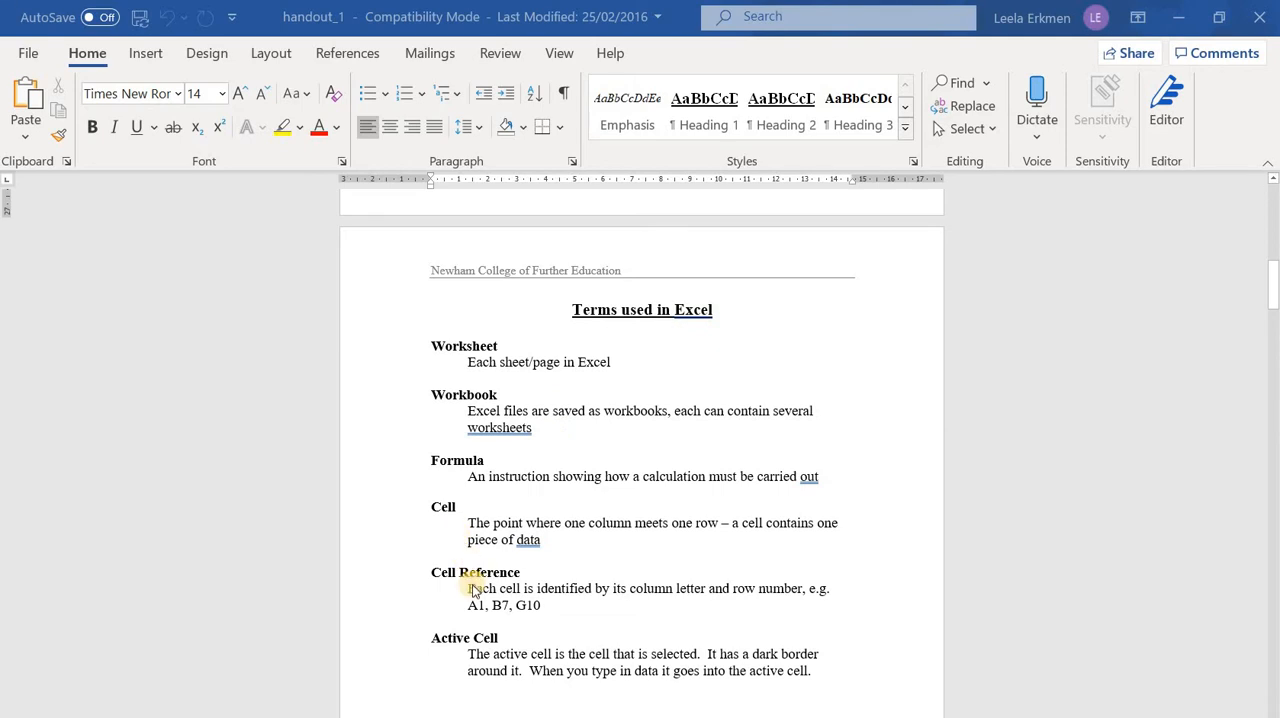
pyautogui.scroll(-1, 478, 588)
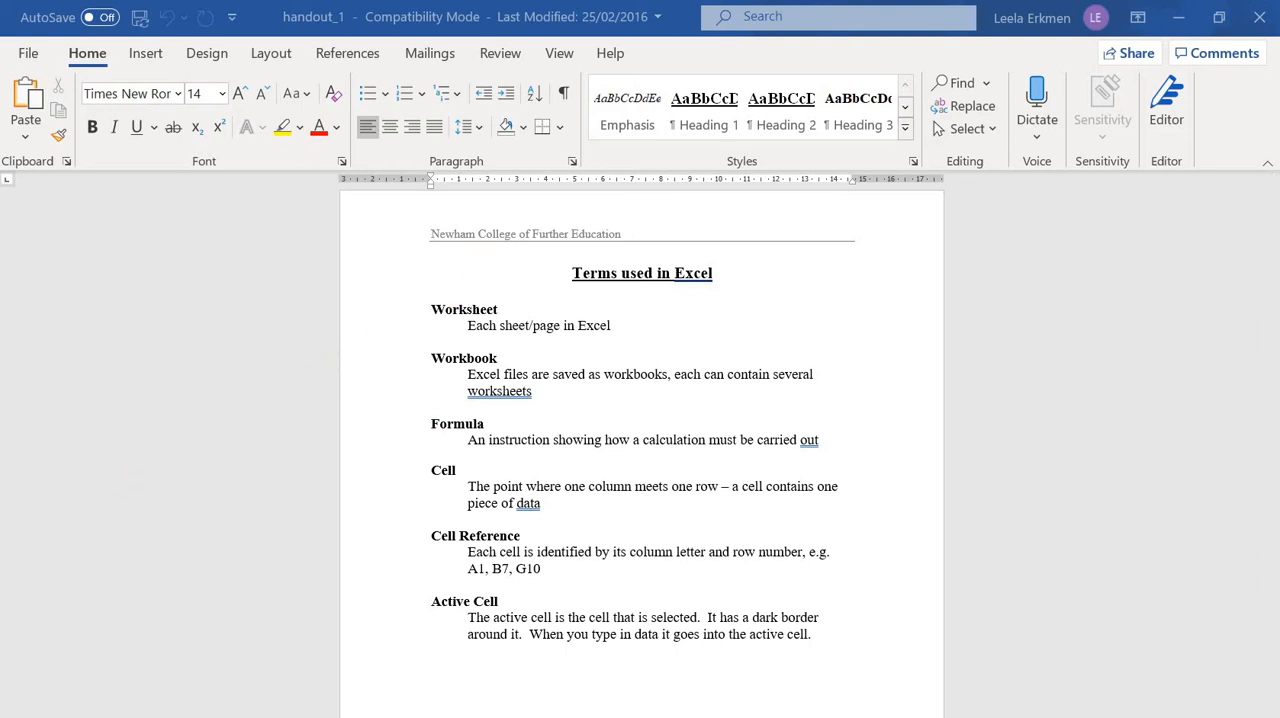
# Switch to Excel and create a blank workbook
pyautogui.press('super')
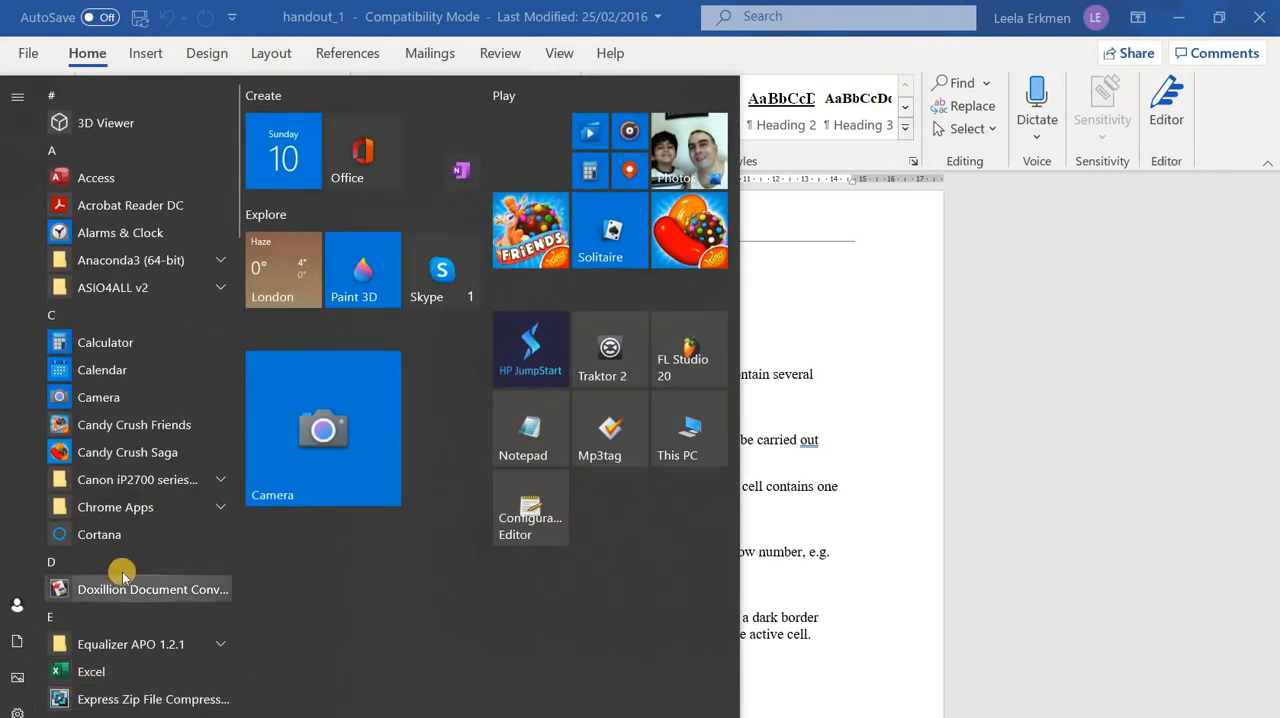
pyautogui.scroll(-1, 122, 575)
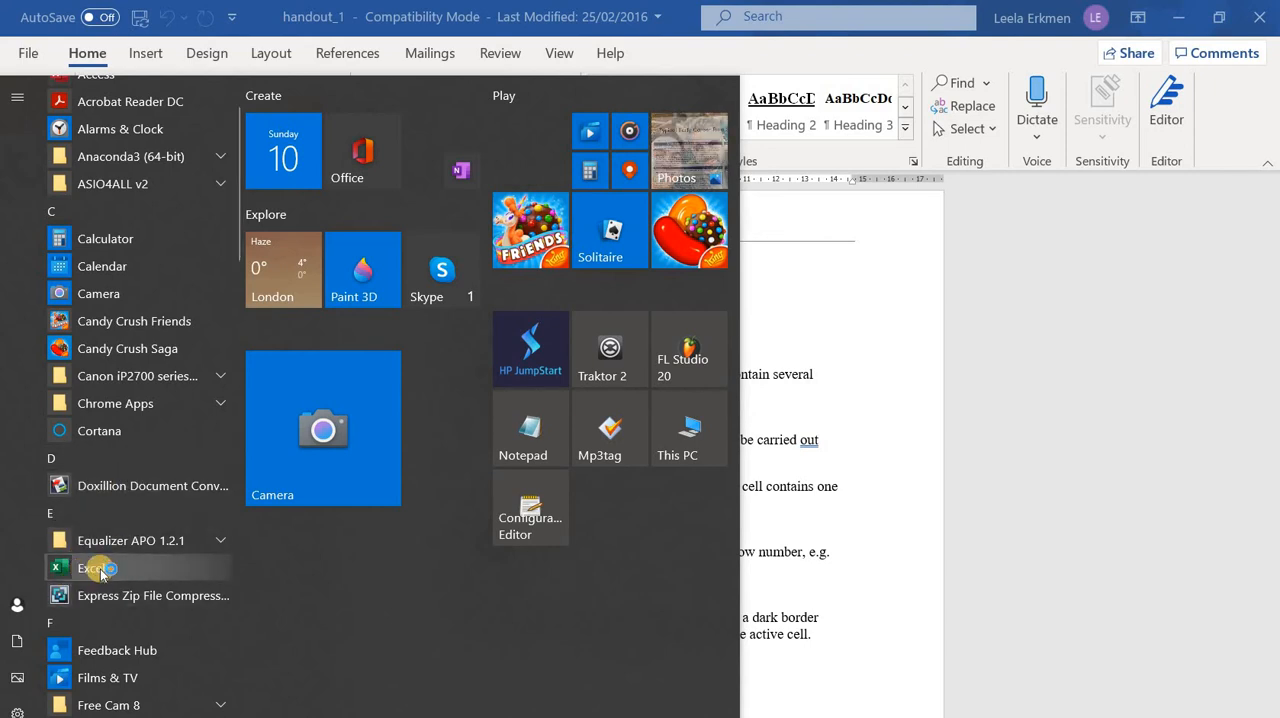
pyautogui.click(100, 570)
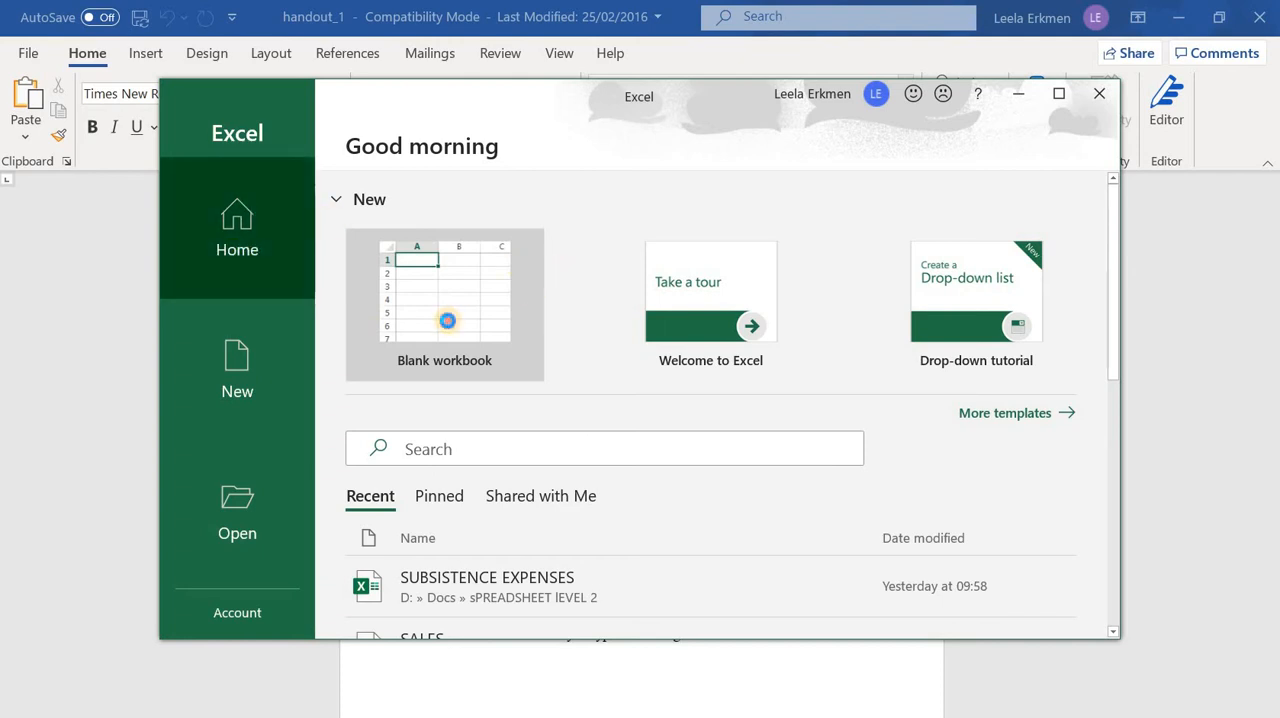
pyautogui.click(497, 366)
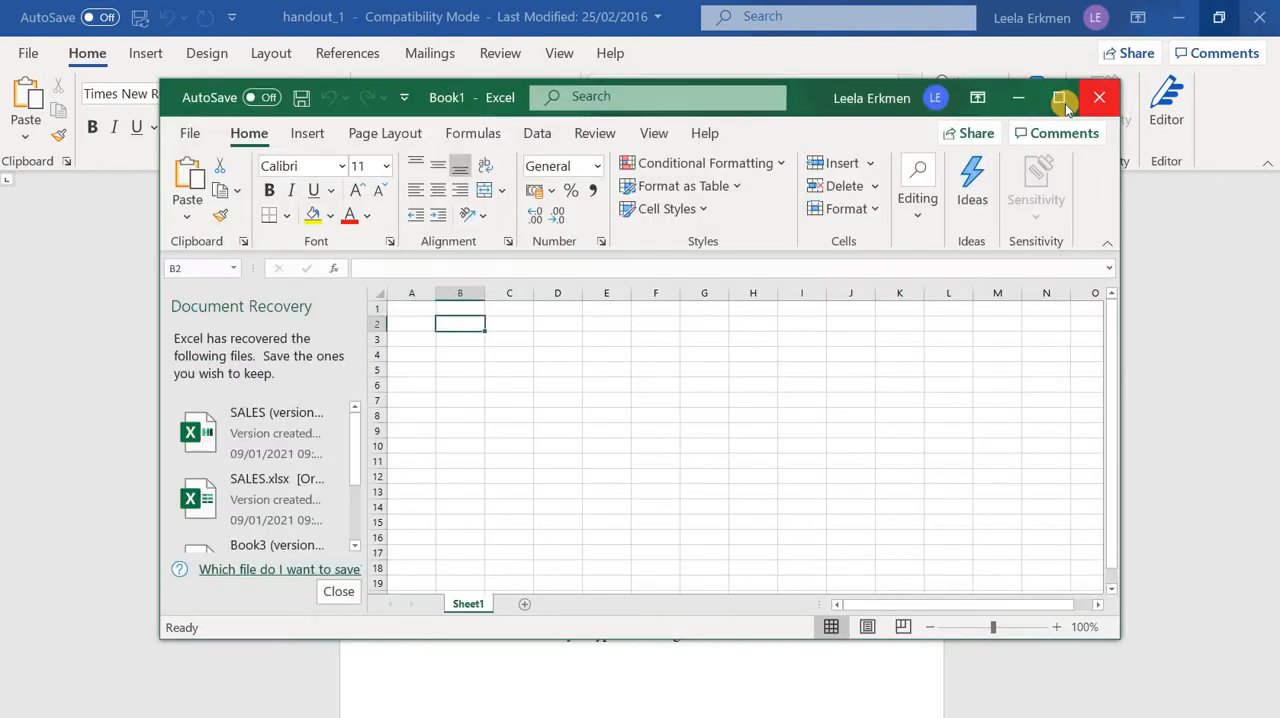
# Dismiss the list of recovered documents and choose to remove the recovered files
pyautogui.click(1062, 98)
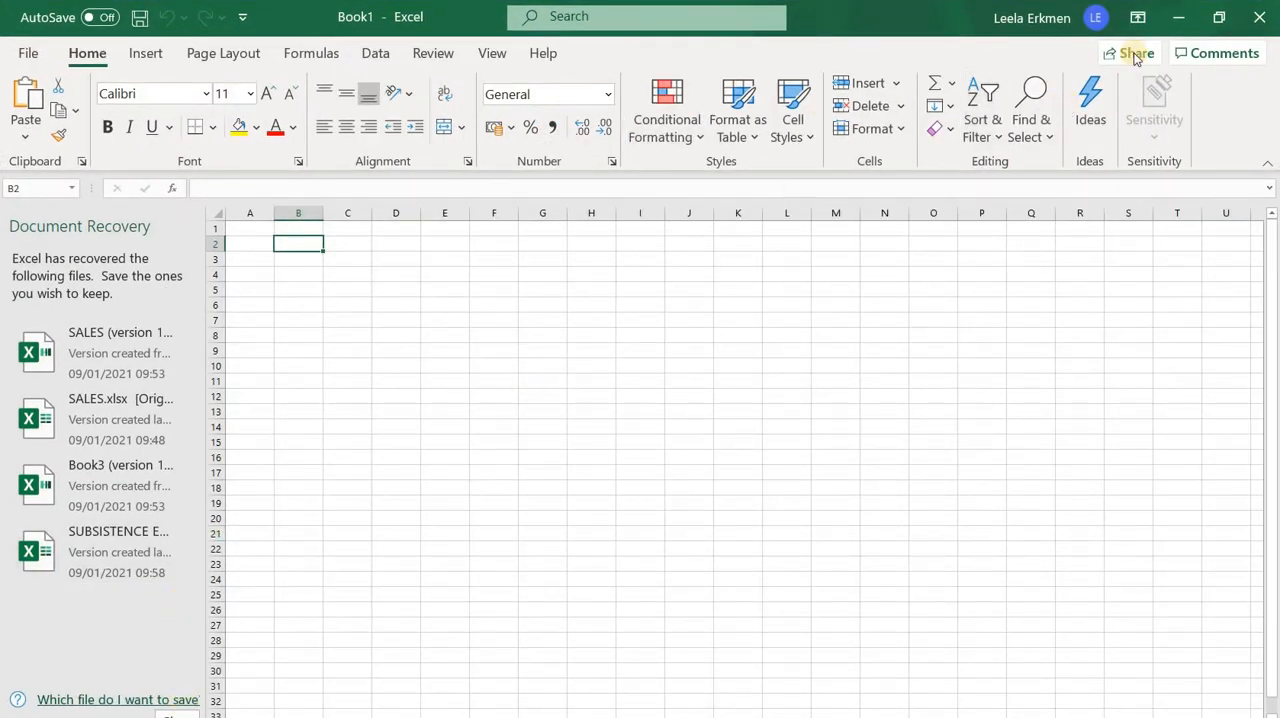
pyautogui.click(1223, 15)
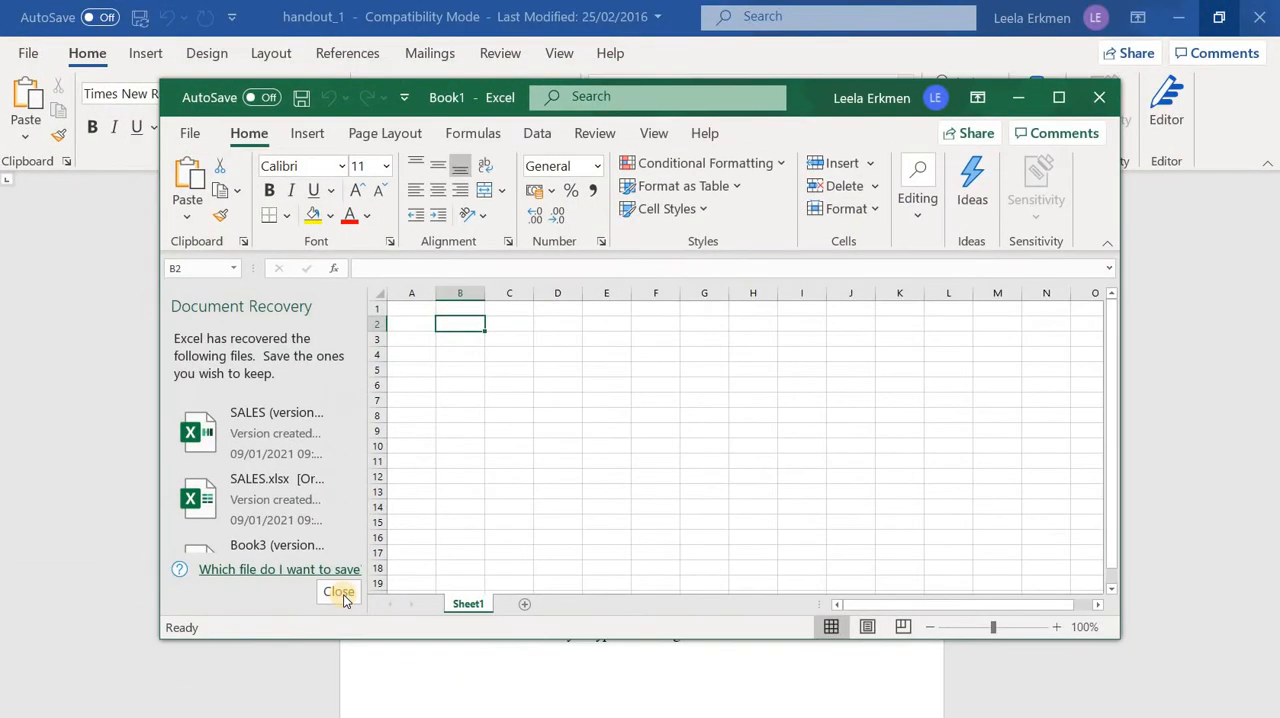
pyautogui.click(338, 591)
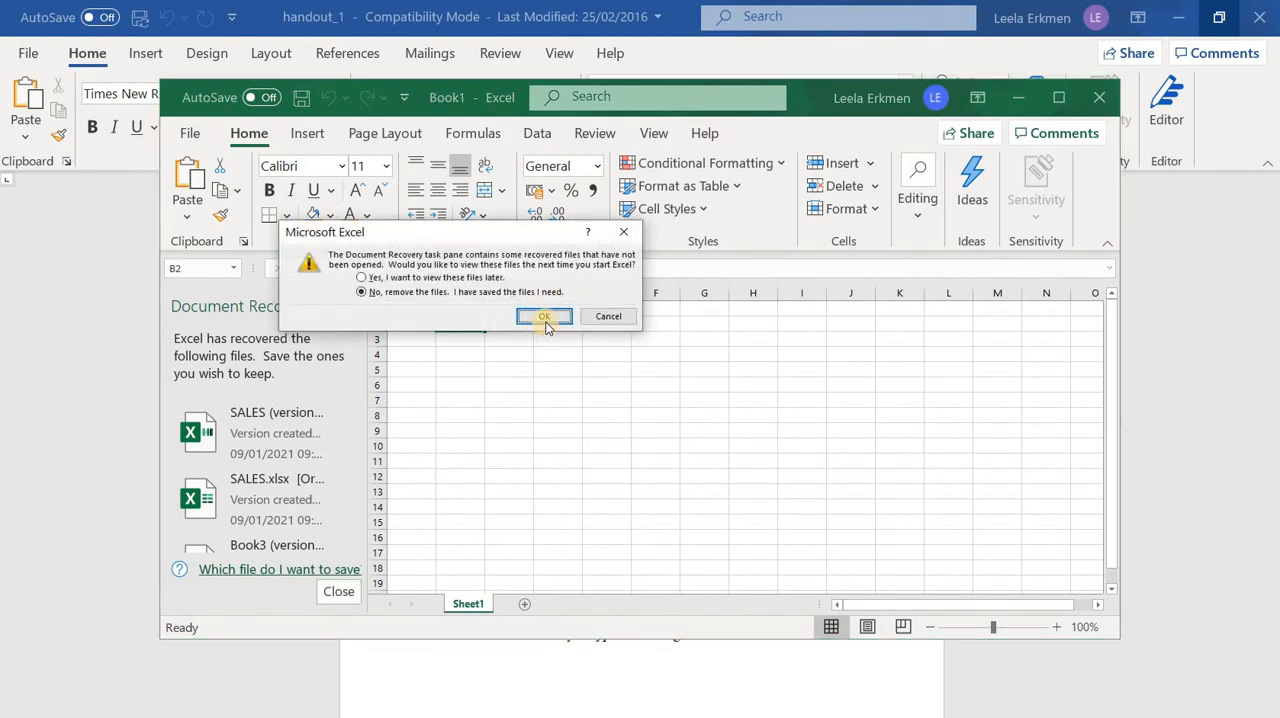
pyautogui.click(543, 316)
# Enlarge the workbook window in all directions so that it fills most of the screen
pyautogui.moveTo(160, 77); pyautogui.dragTo(117, 20)
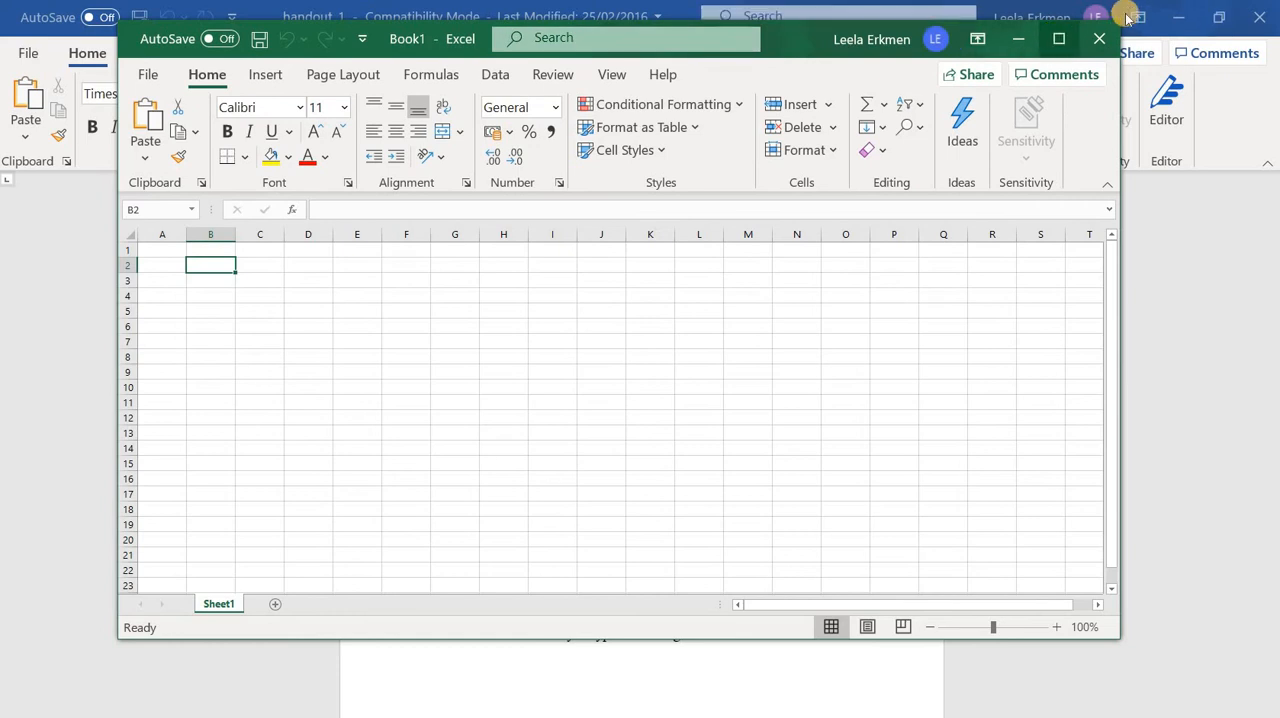
pyautogui.moveTo(1122, 17); pyautogui.dragTo(1216, 1)
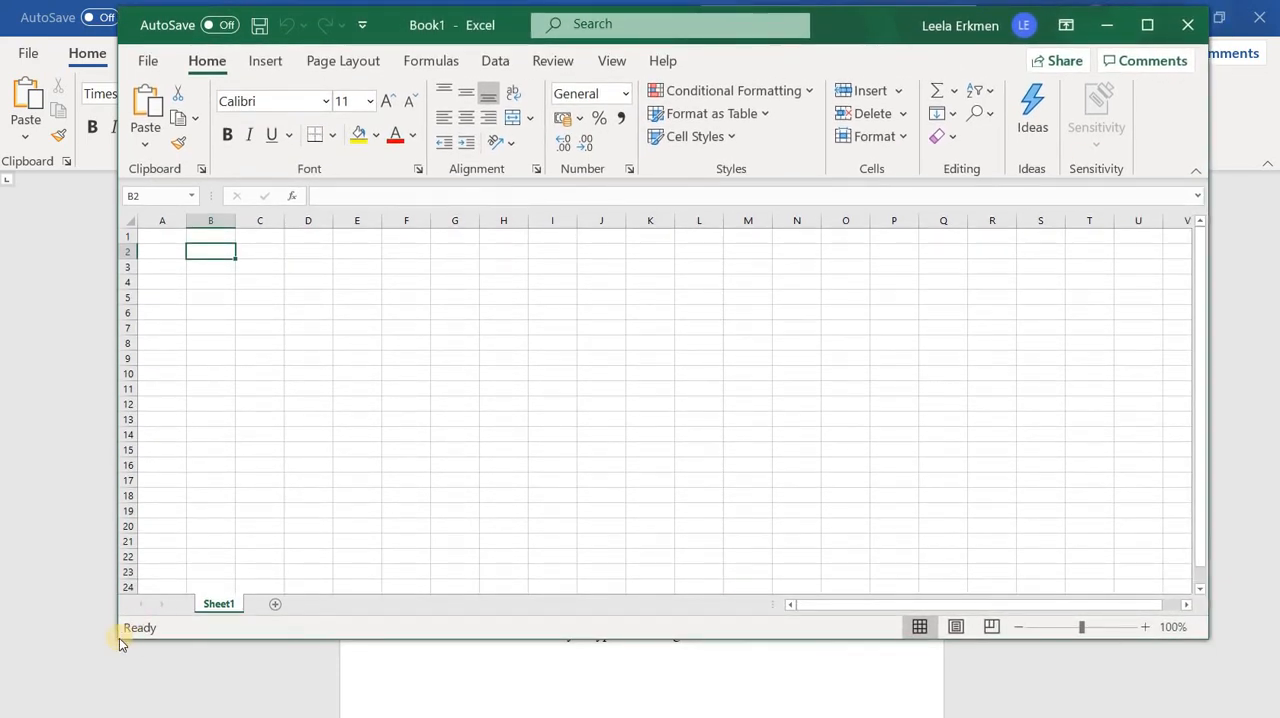
pyautogui.moveTo(113, 640); pyautogui.dragTo(52, 689)
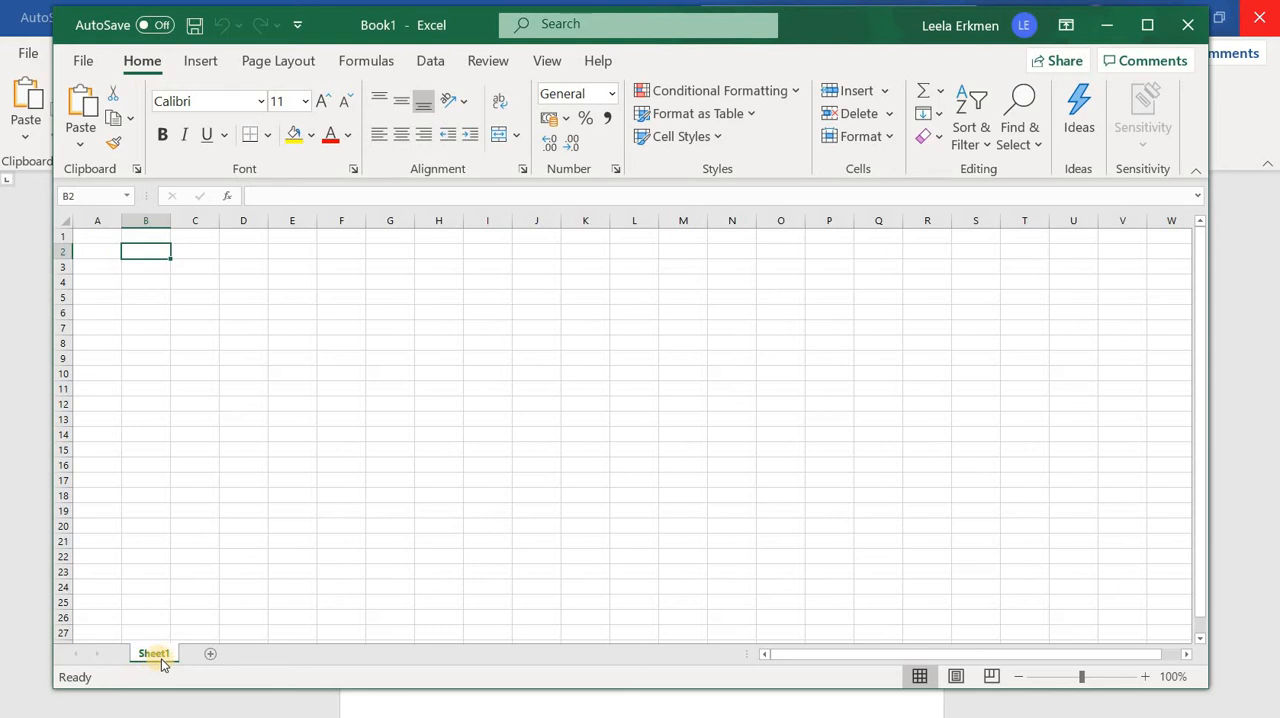
# Add two worksheets to the workbook and rename the first sheet as "task 1"
pyautogui.click(211, 656)
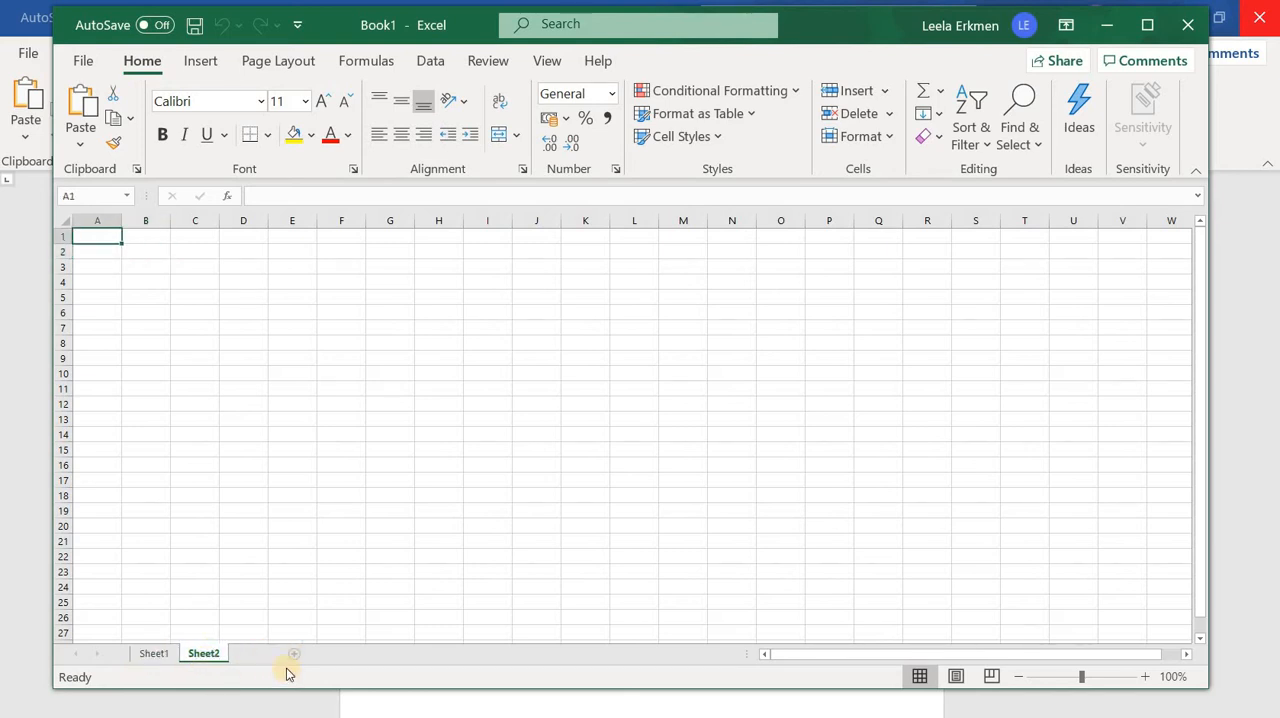
pyautogui.click(294, 653)
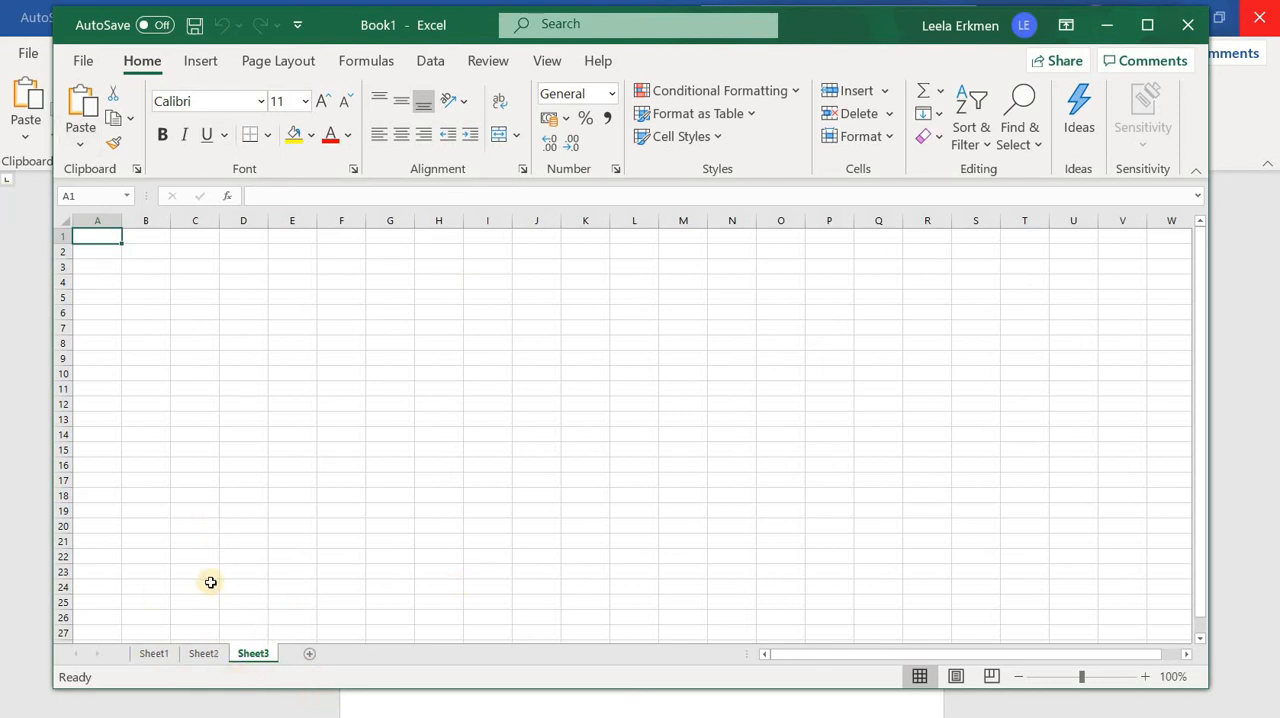
pyautogui.rightClick(154, 655)
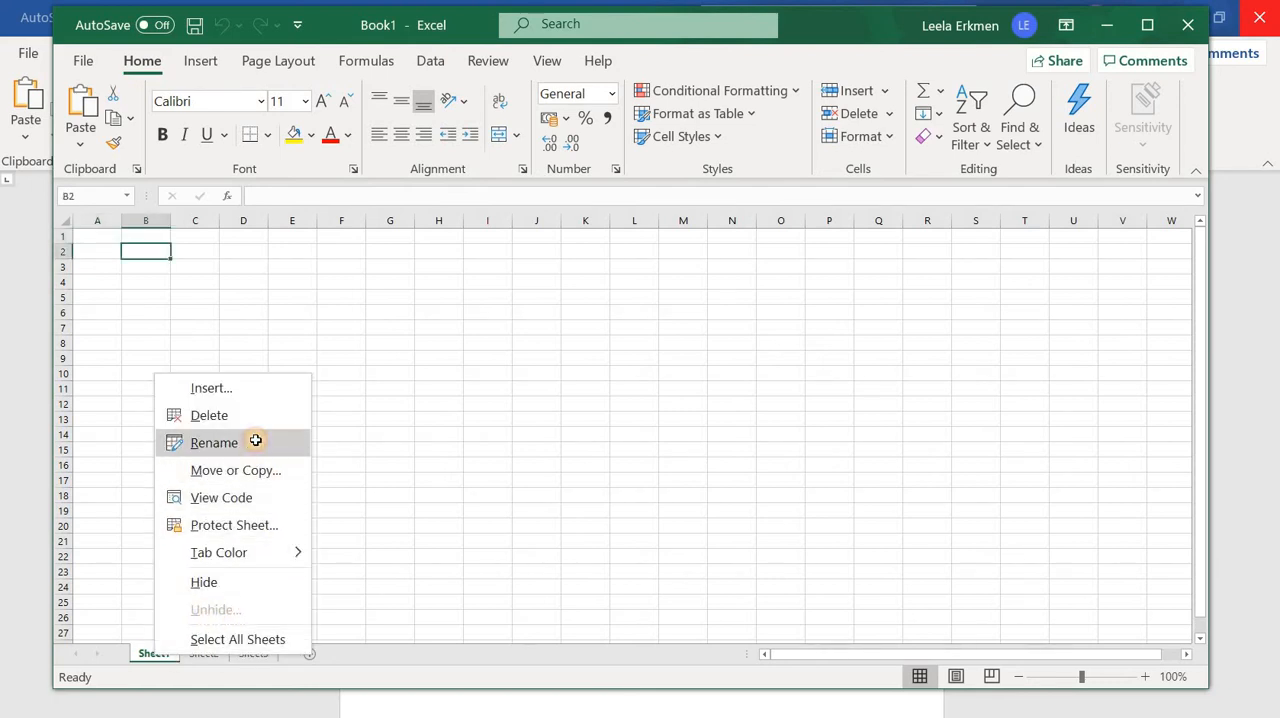
pyautogui.click(214, 442)
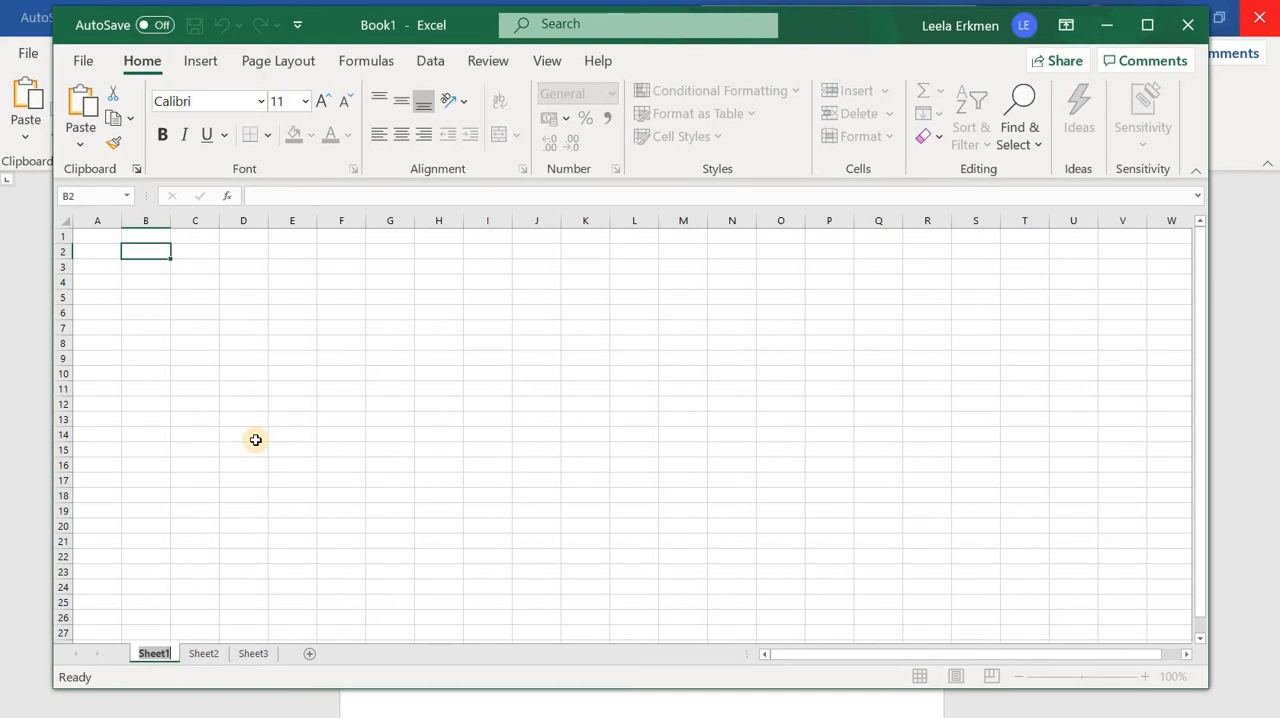
pyautogui.write('E')
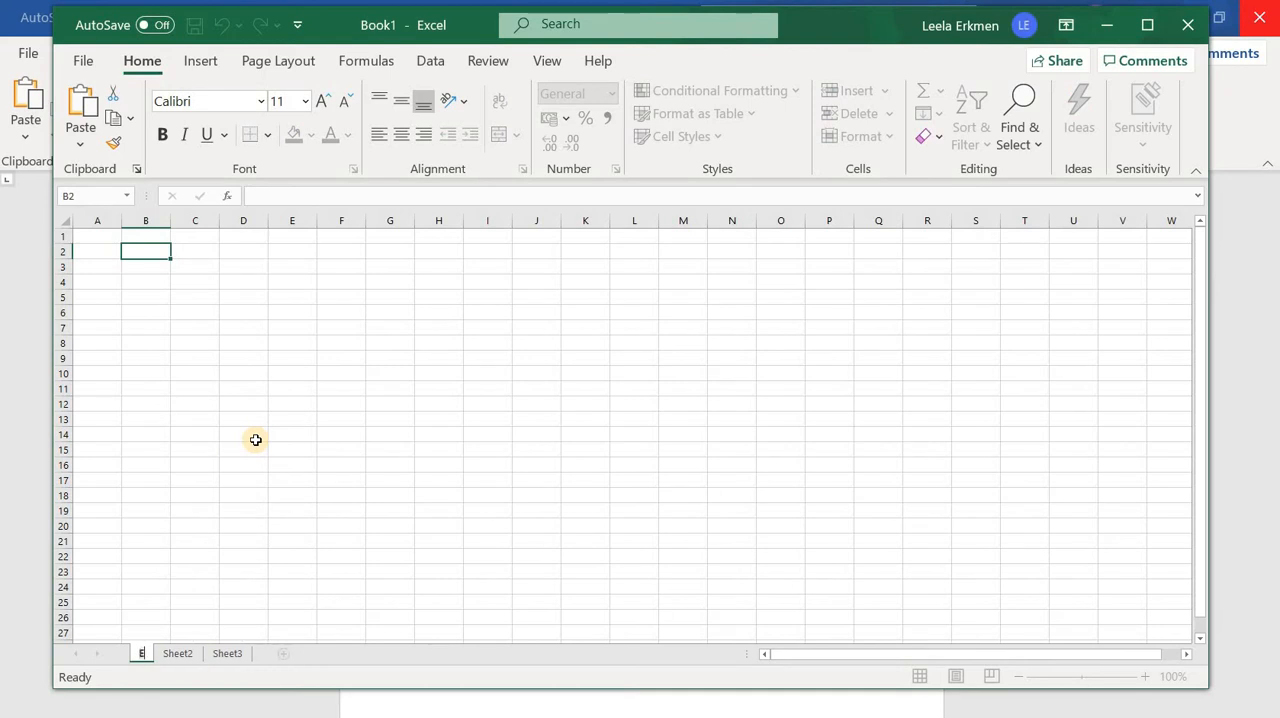
pyautogui.press('BackSpace')
pyautogui.write('task 1')
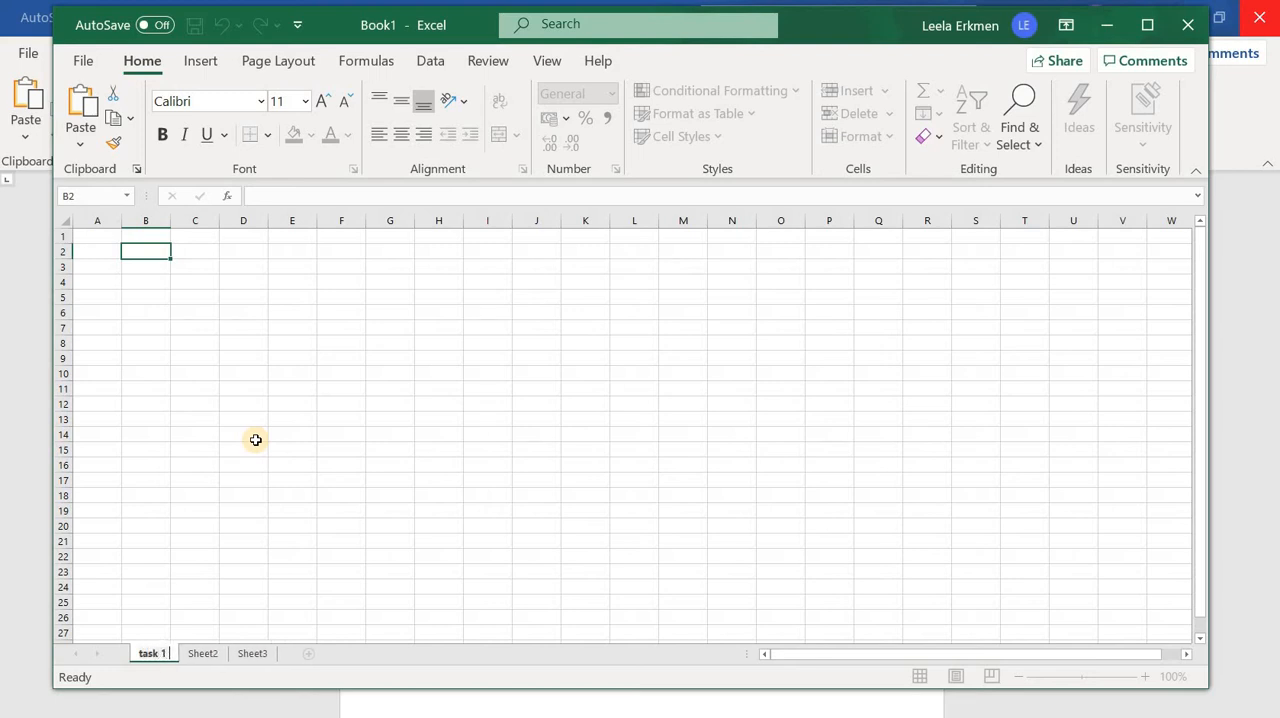
pyautogui.click(256, 440)
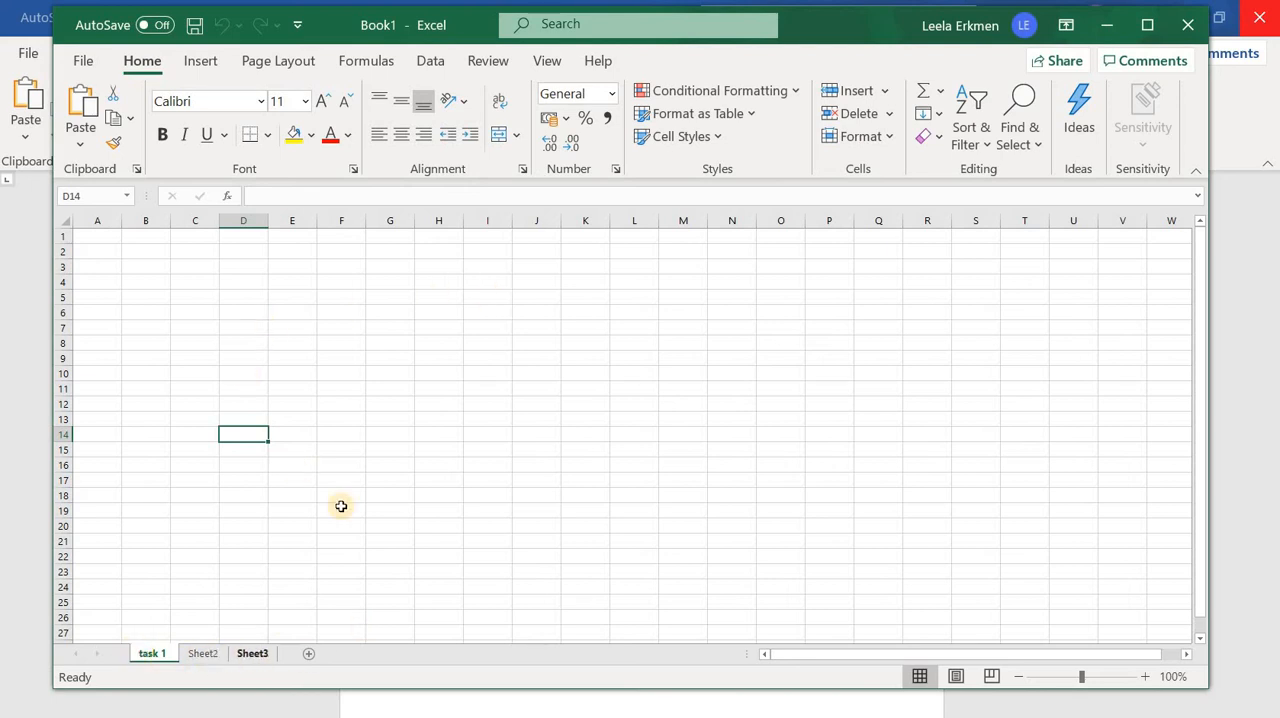
# Examine the options for creating a new workbook and the text orientation choices for cells, leaving the sheet unformatted
pyautogui.click(570, 451)
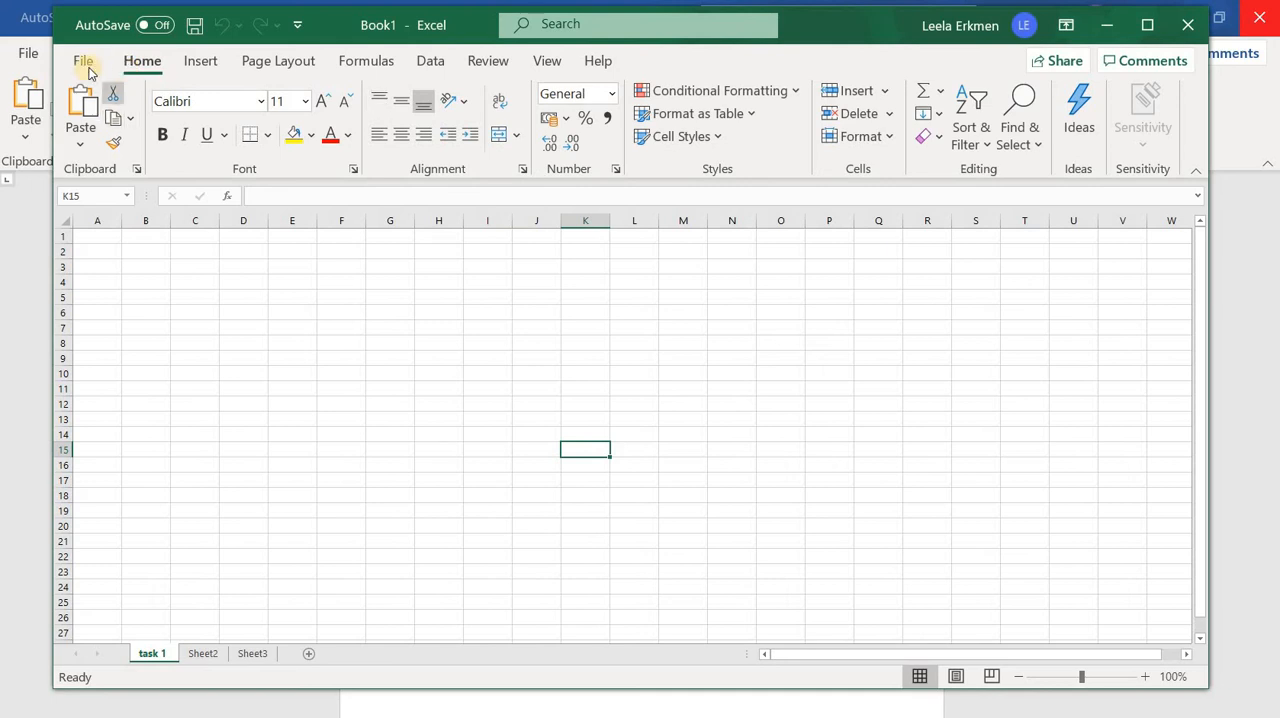
pyautogui.click(84, 64)
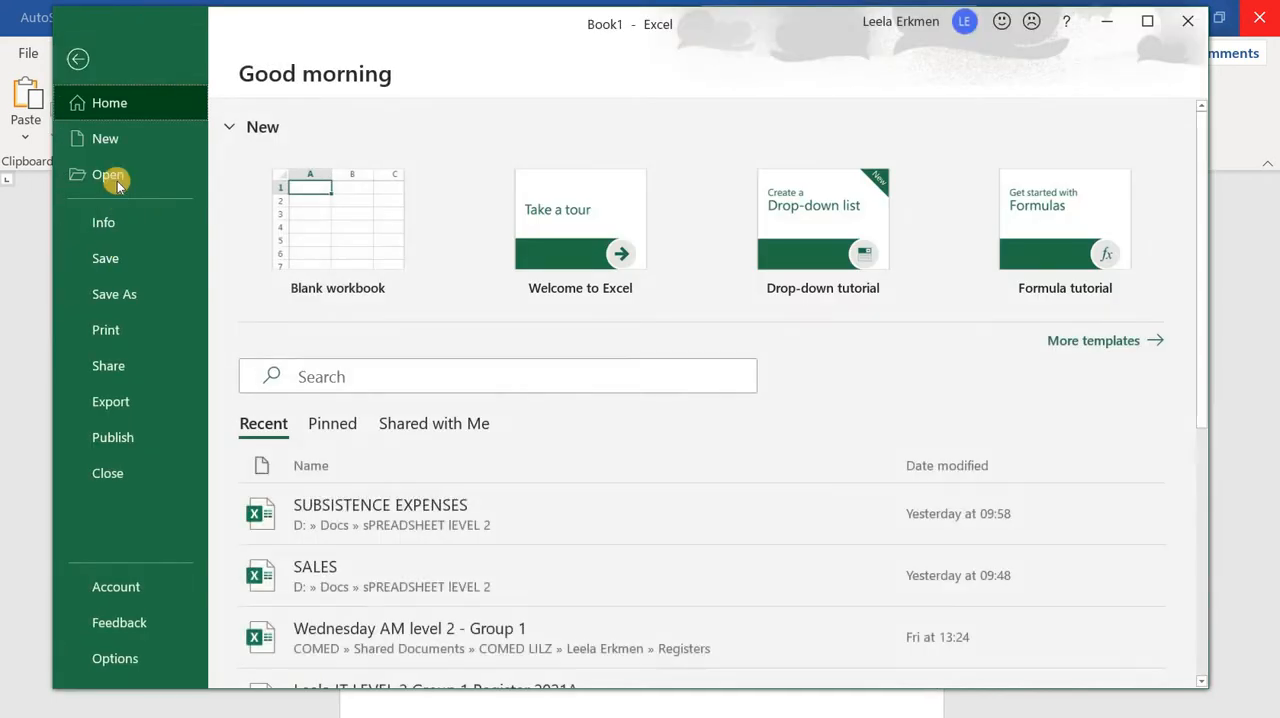
pyautogui.click(135, 149)
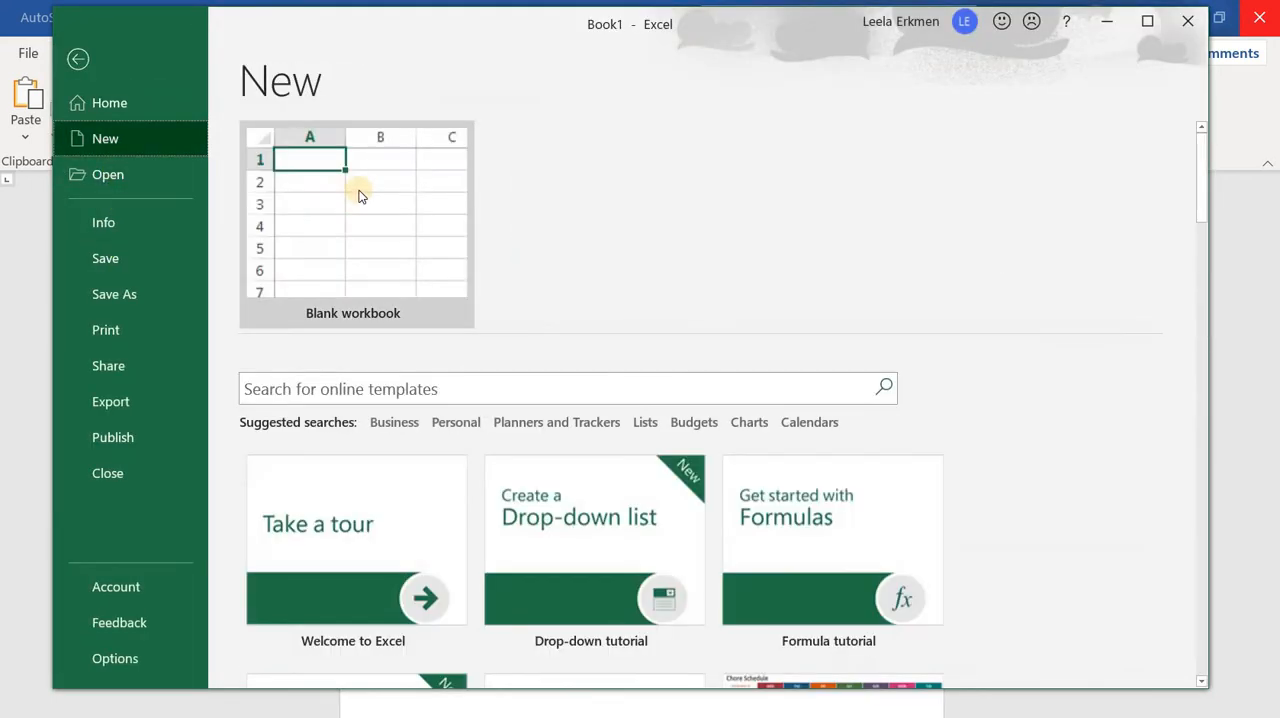
pyautogui.click(75, 63)
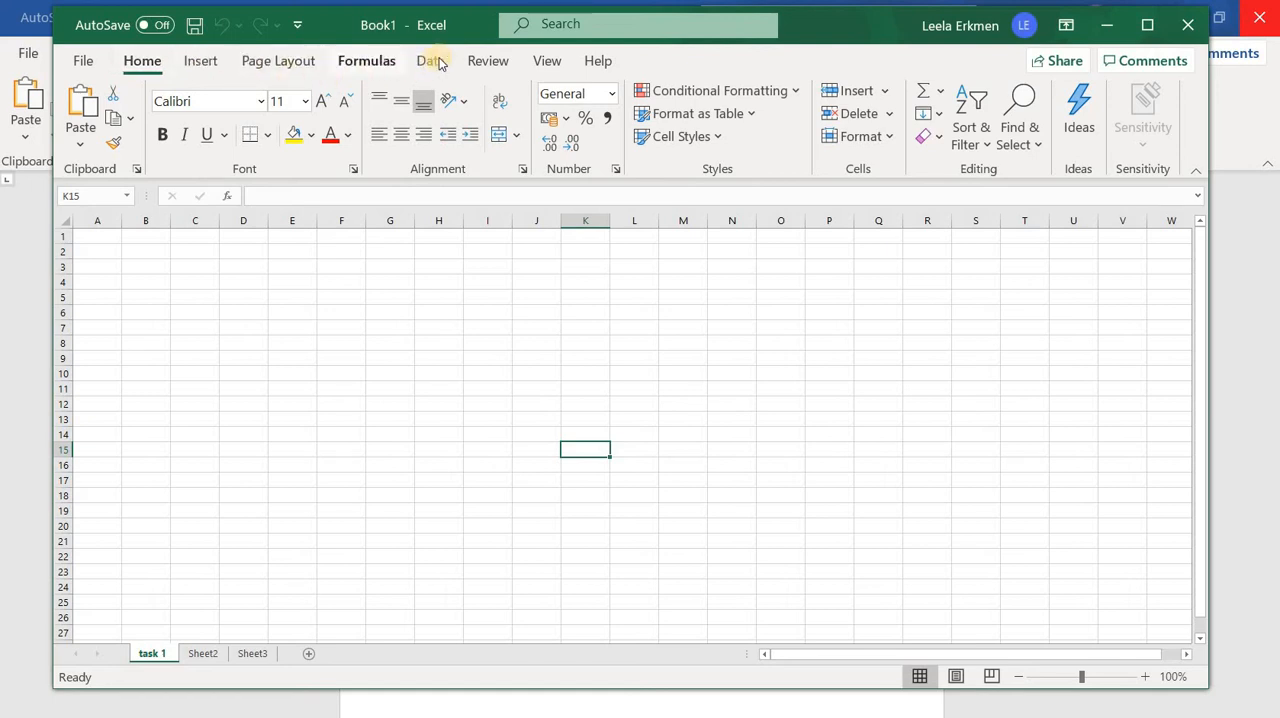
pyautogui.click(81, 64)
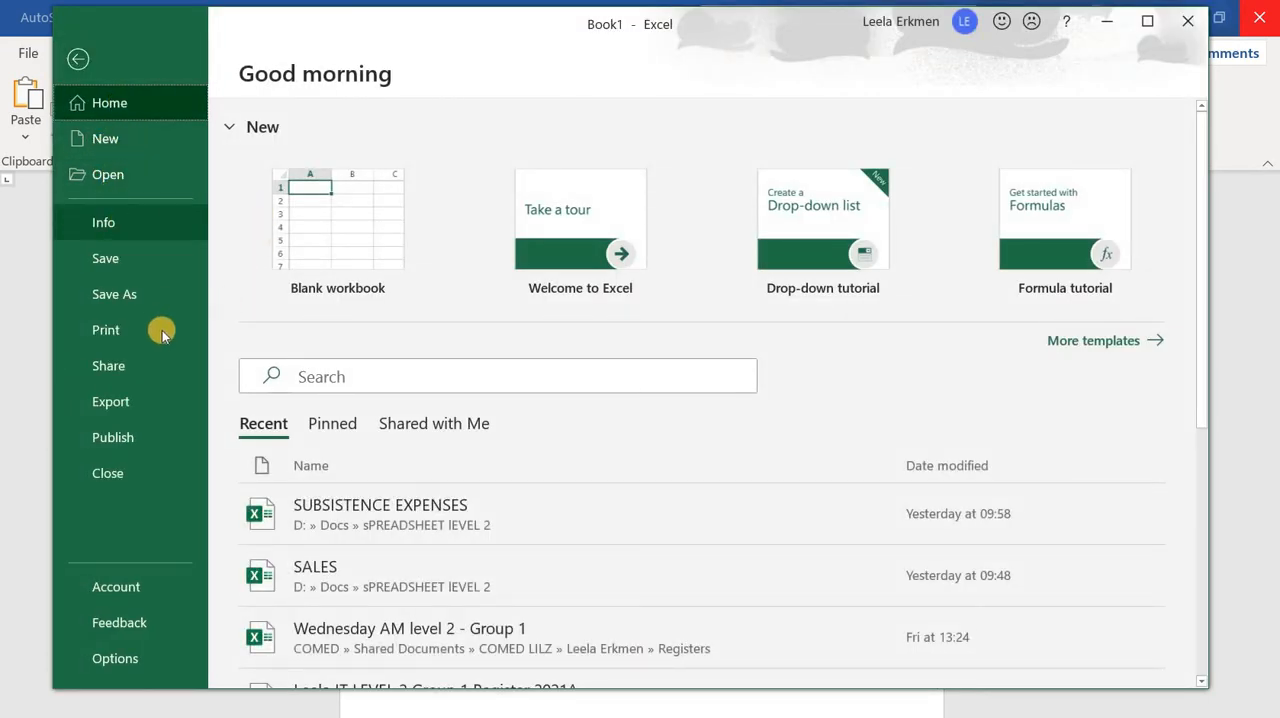
pyautogui.click(75, 62)
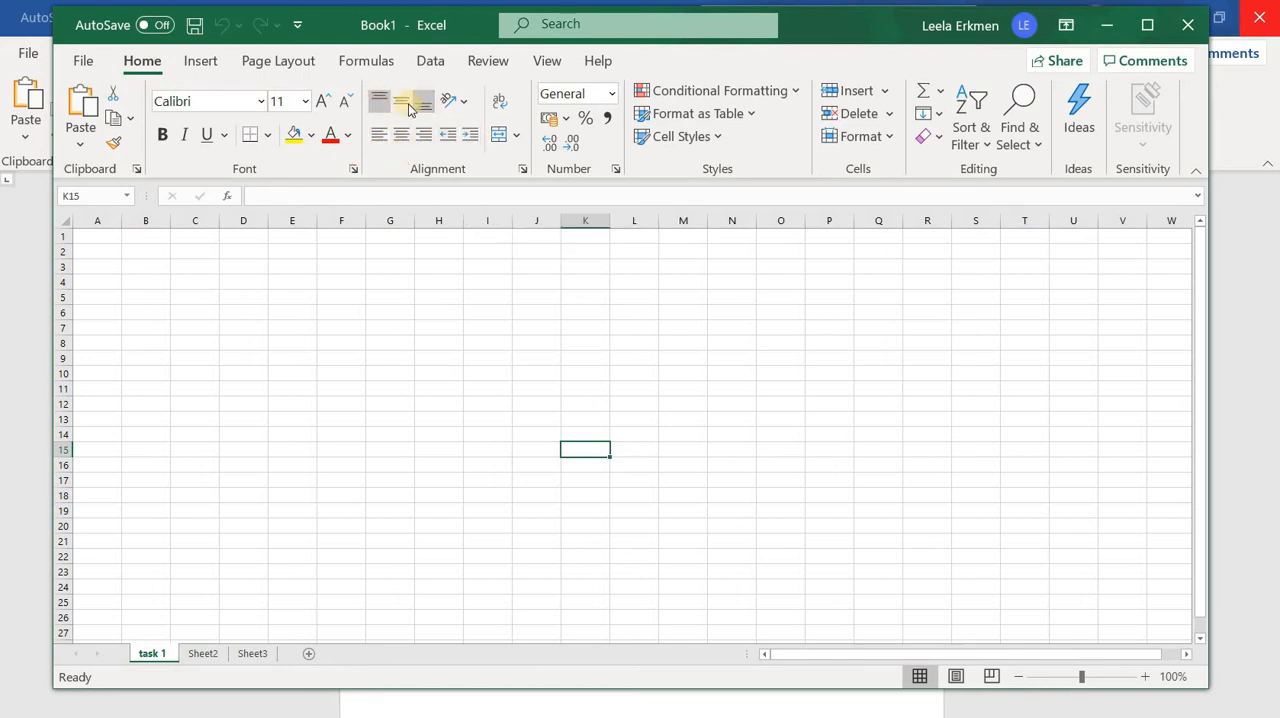
pyautogui.click(471, 107)
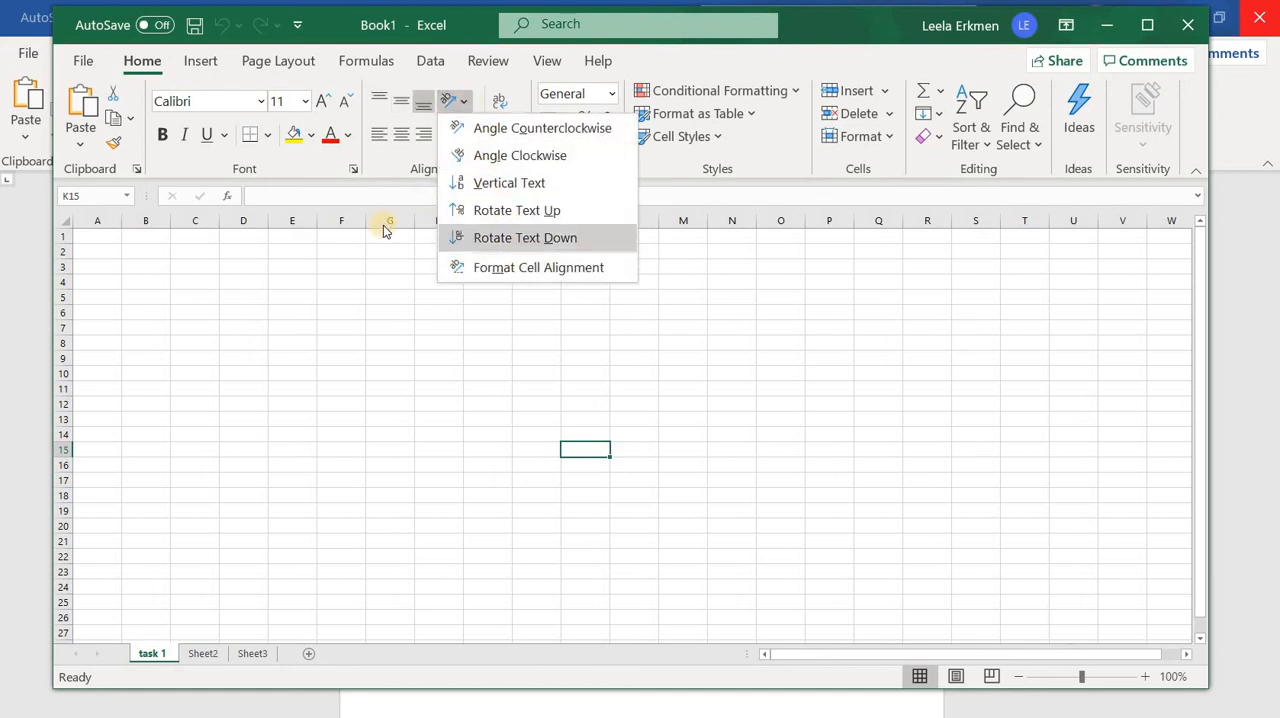
pyautogui.click(500, 210)
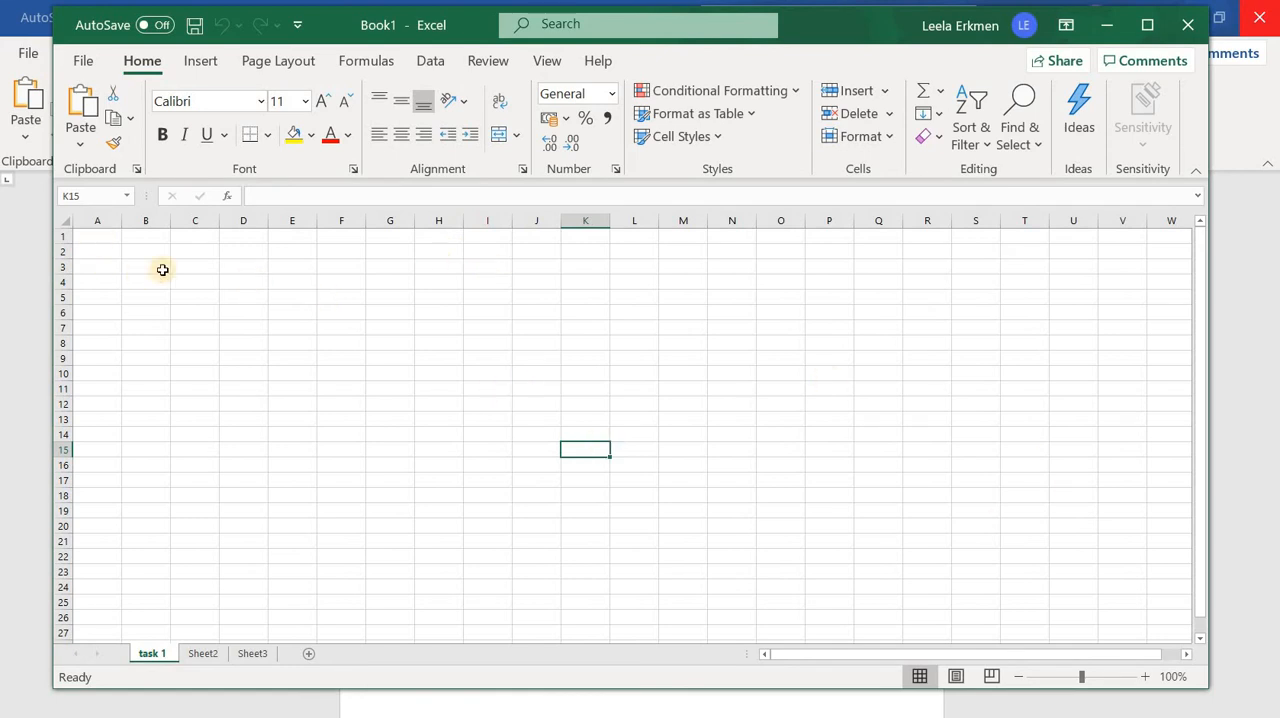
# Select cells E9, D4, D8, E8, J6 and F13 in turn to examine the active cell and its reference
pyautogui.click(269, 354)
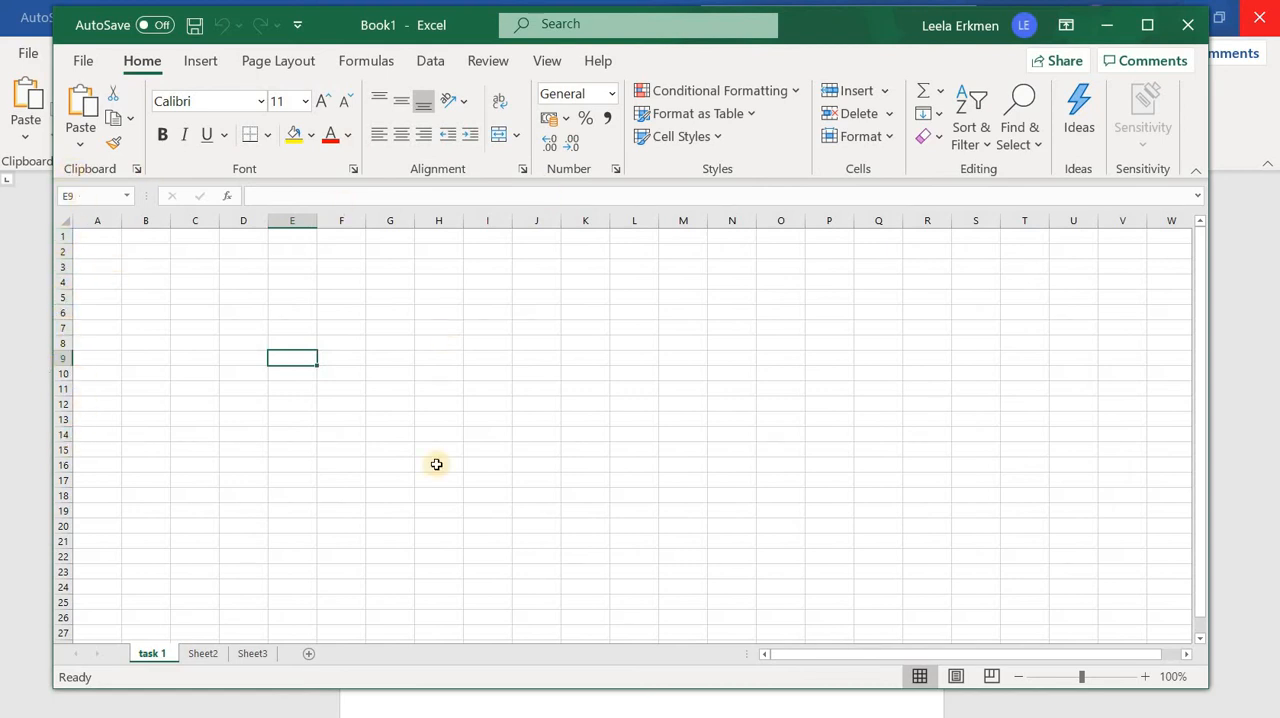
pyautogui.click(243, 283)
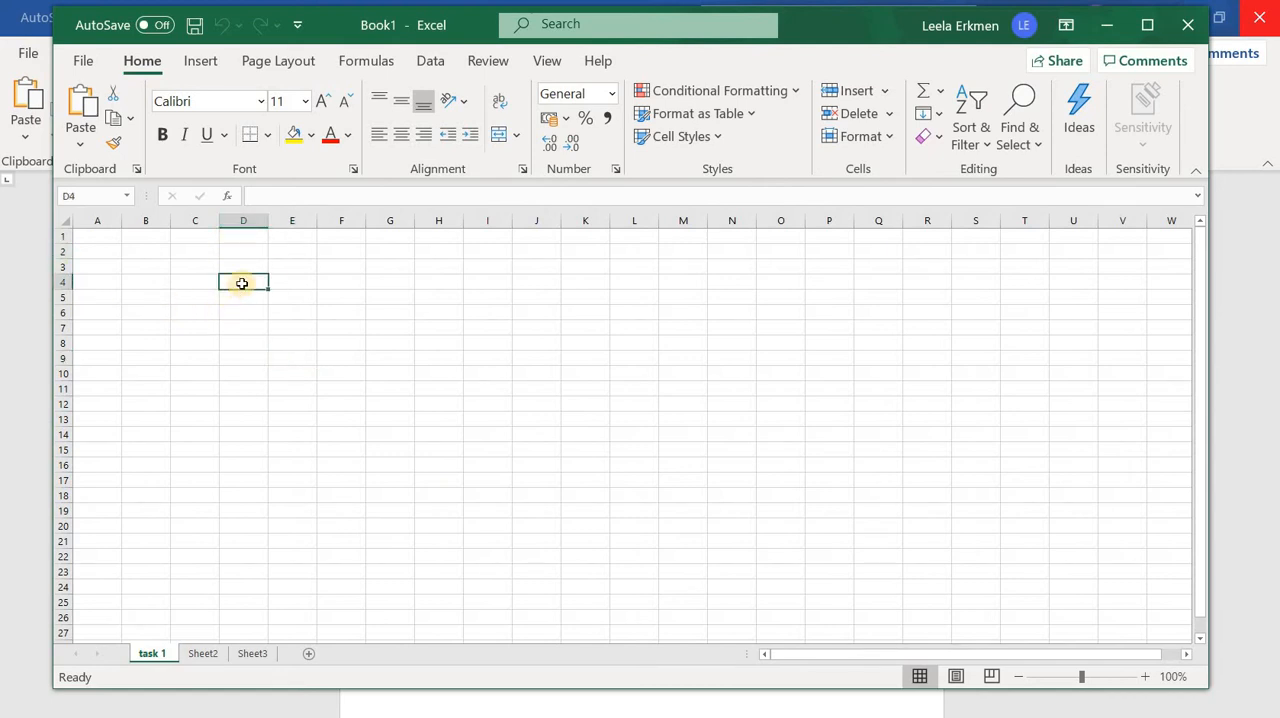
pyautogui.click(262, 342)
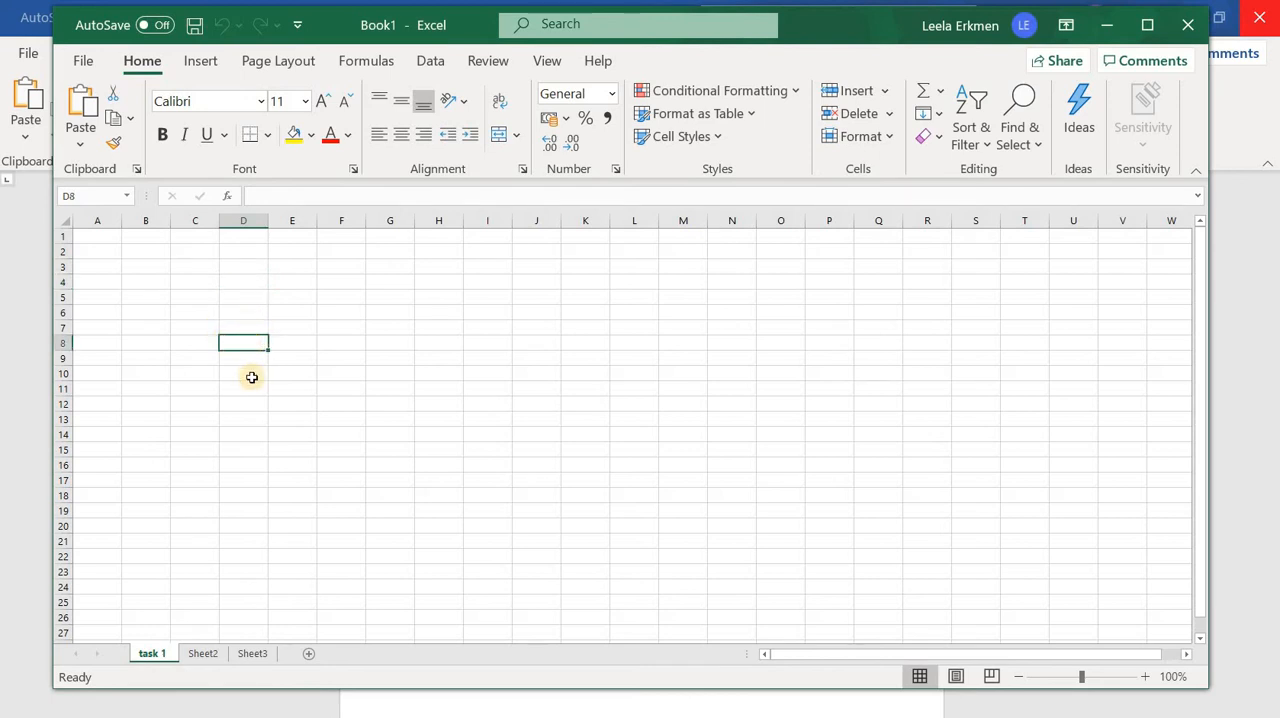
pyautogui.press('Down')
pyautogui.press('Down')
pyautogui.click(302, 345)
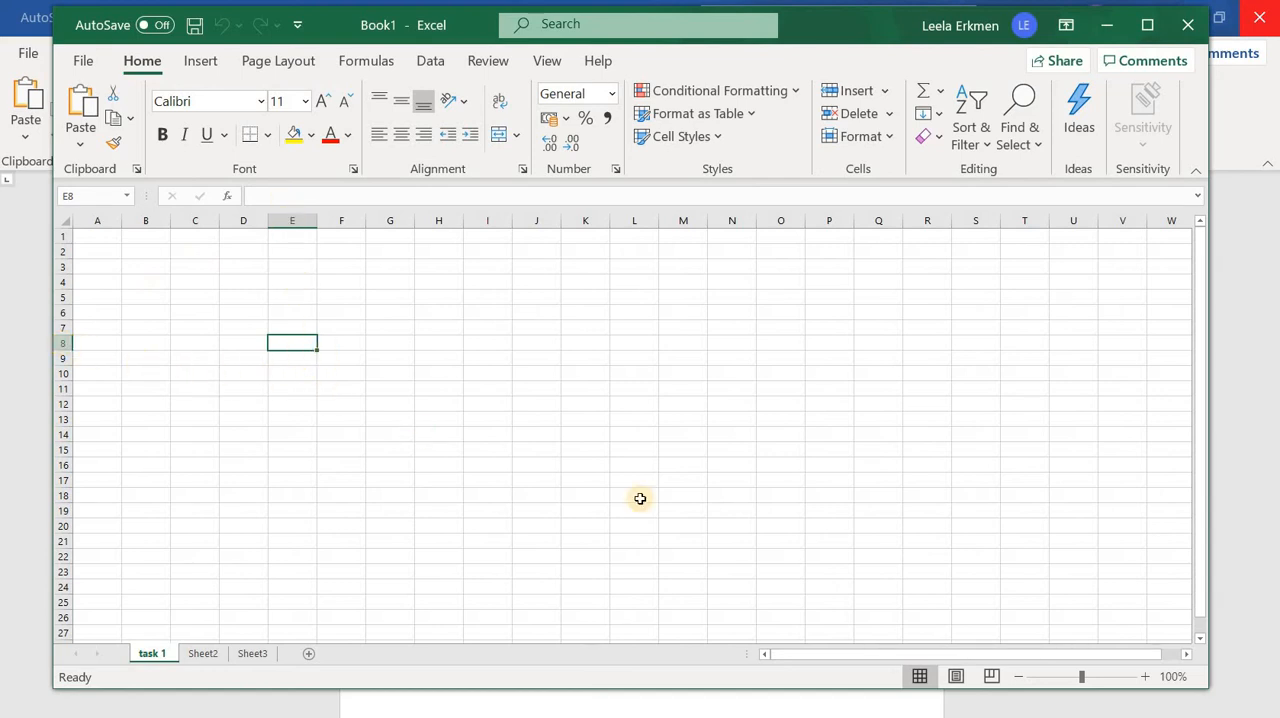
pyautogui.click(532, 311)
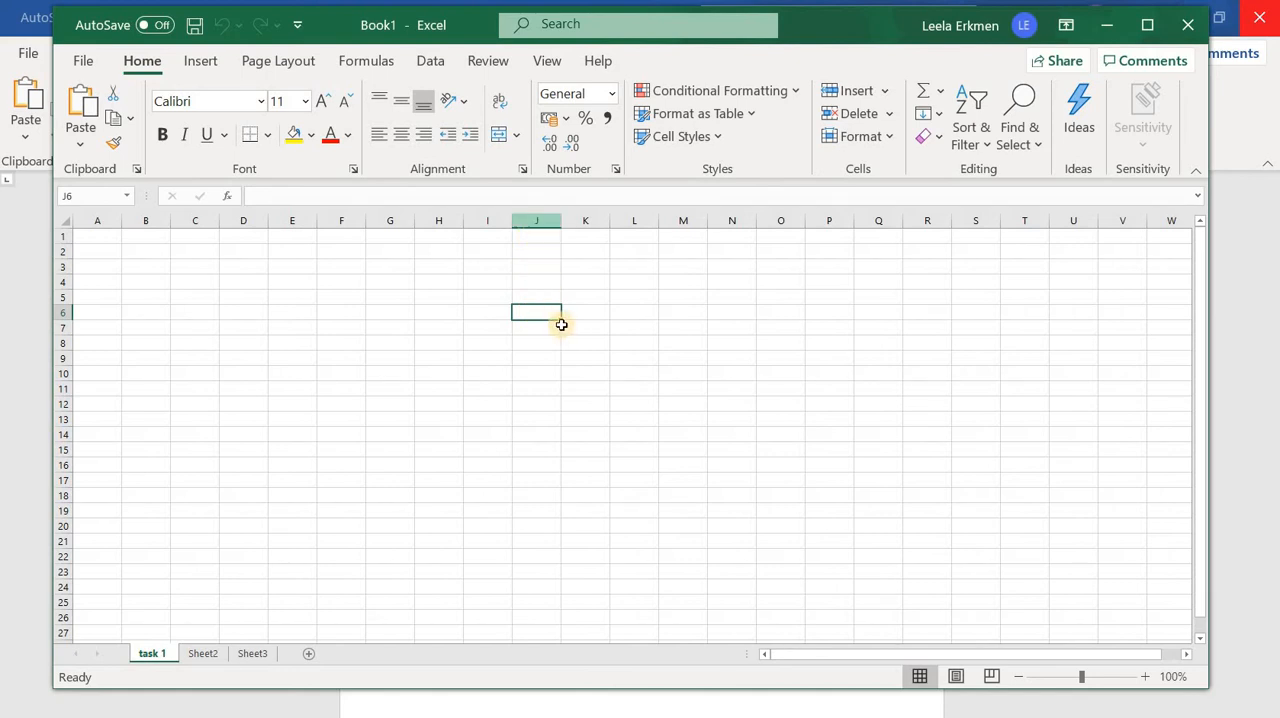
pyautogui.click(342, 422)
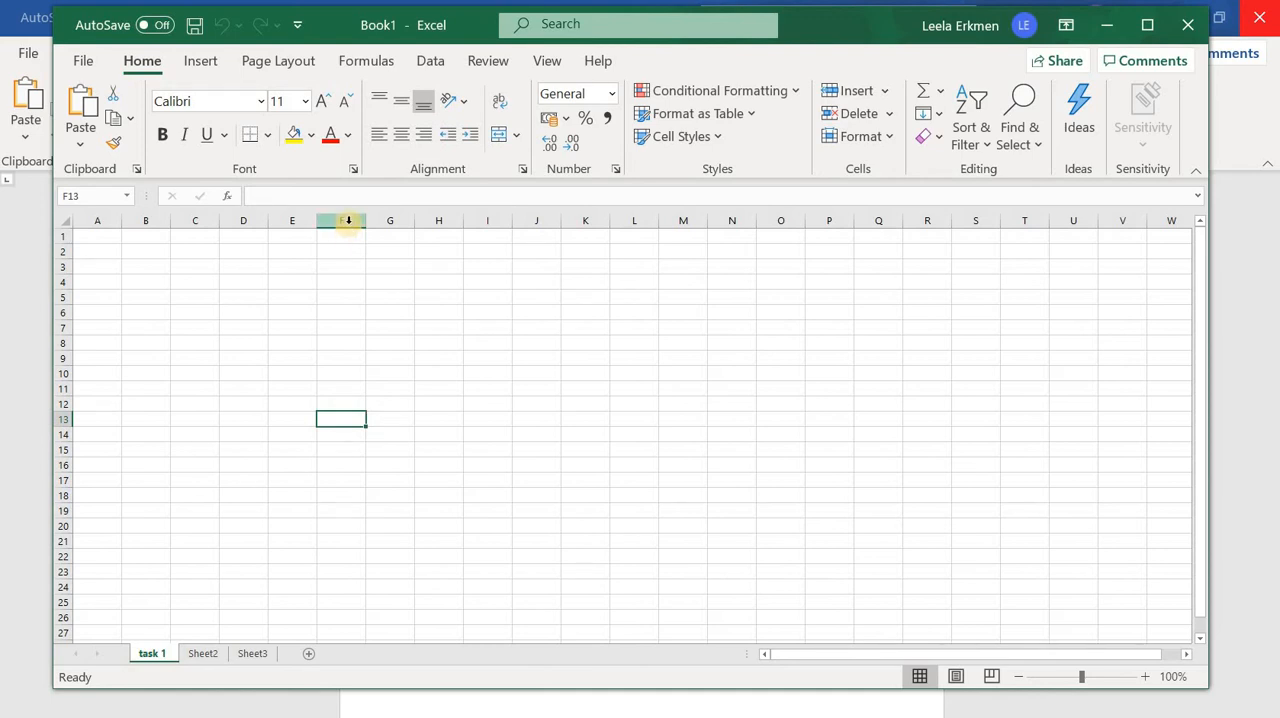
# Enter the sample text "jghjhgj" in cell C2, then erase it and select another cell
pyautogui.click(438, 525)
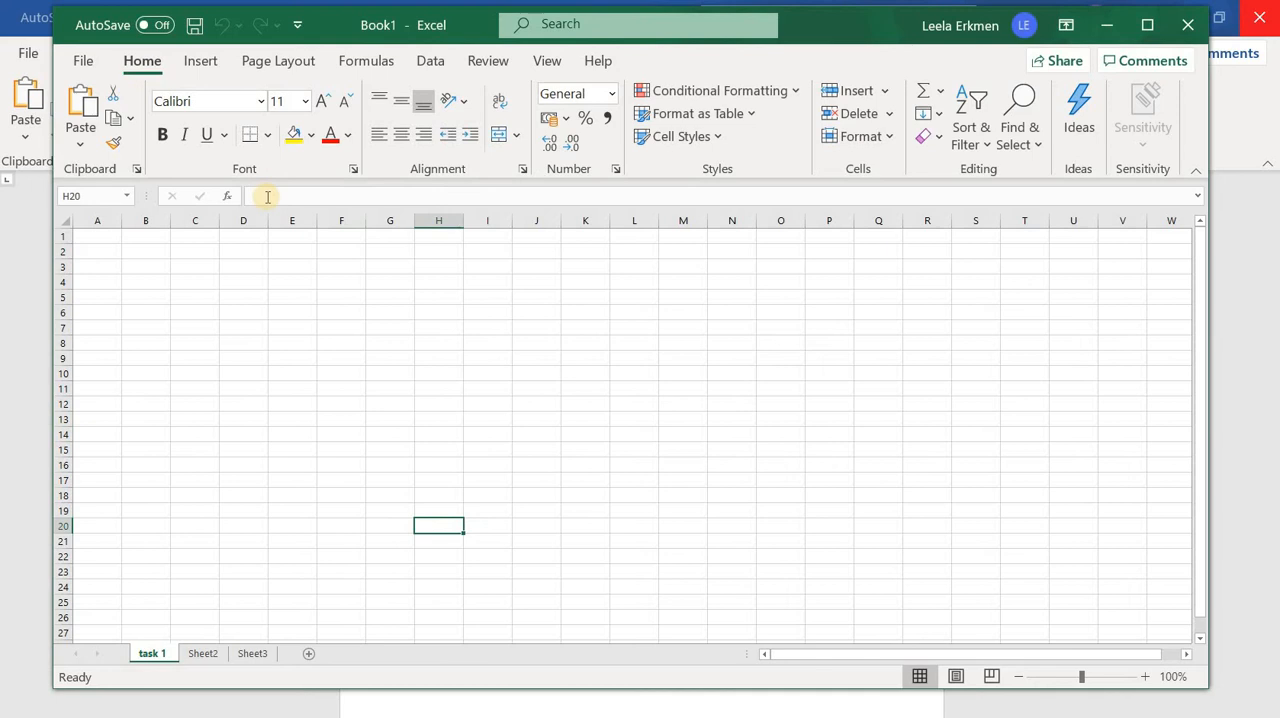
pyautogui.click(198, 255)
pyautogui.write('jghjhgj')
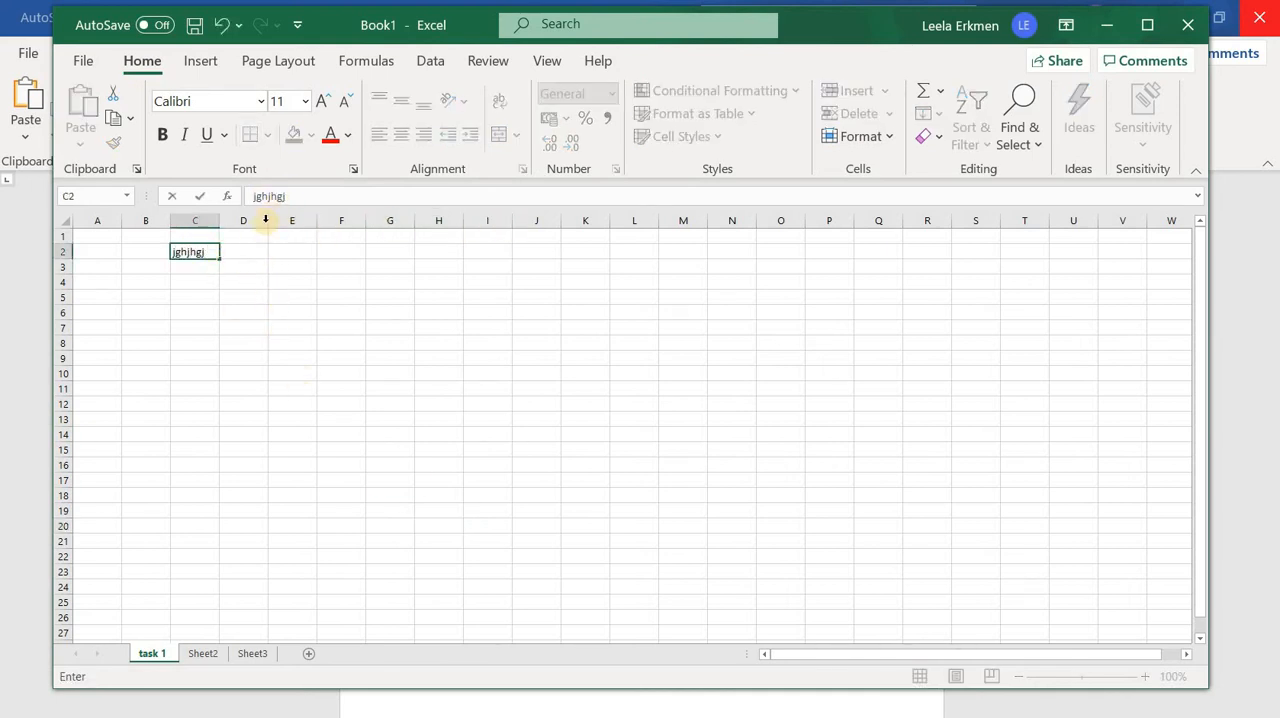
pyautogui.moveTo(205, 252); pyautogui.dragTo(163, 237)
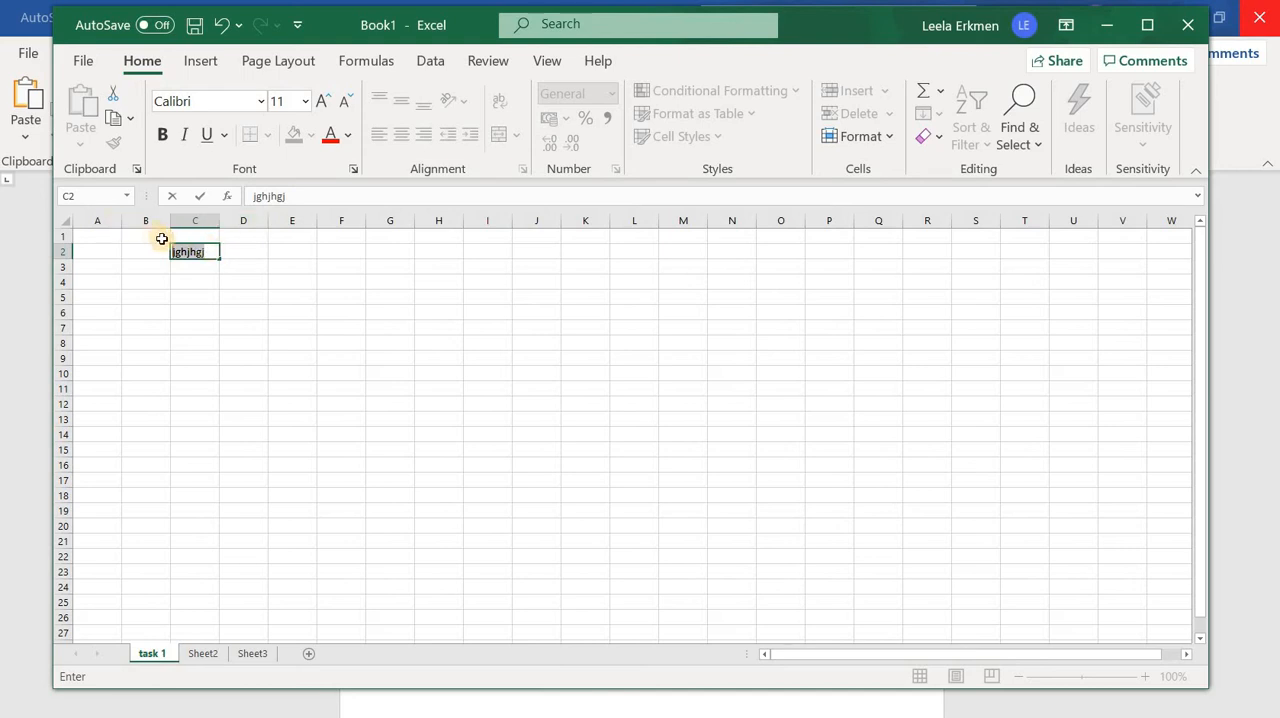
pyautogui.press('Delete')
pyautogui.click(314, 349)
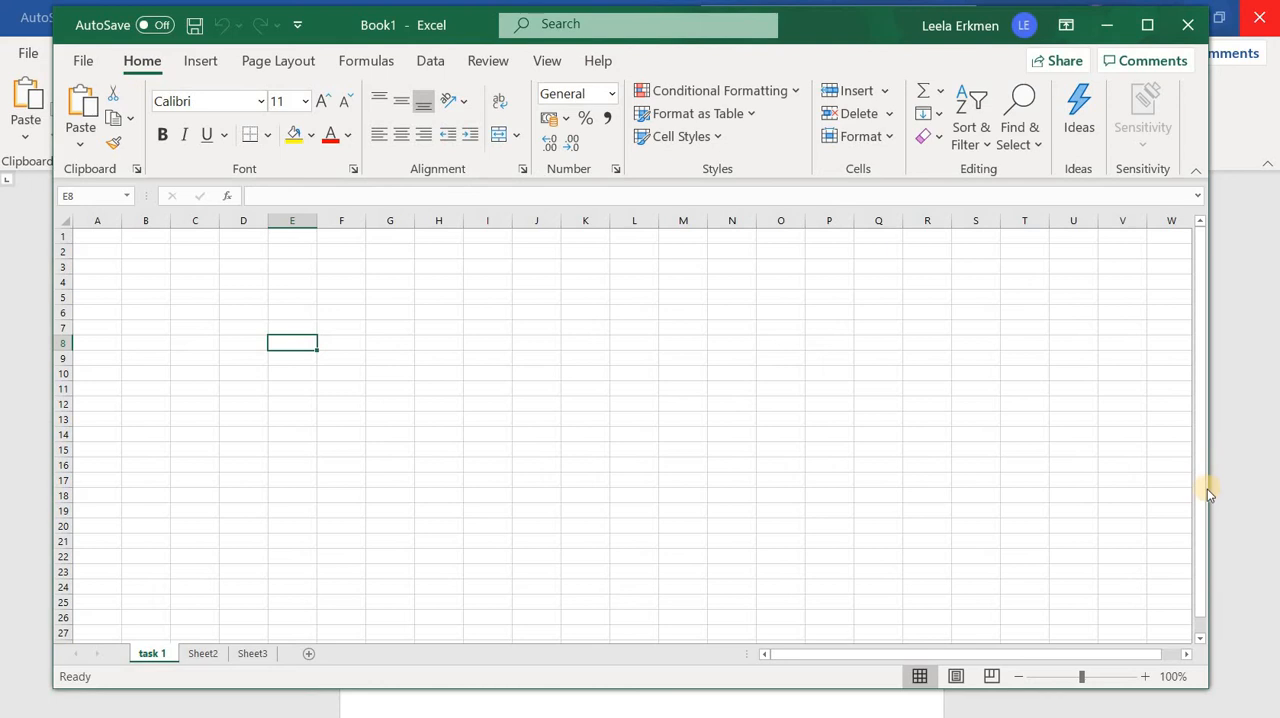
pyautogui.moveTo(1200, 502); pyautogui.dragTo(277, 109)
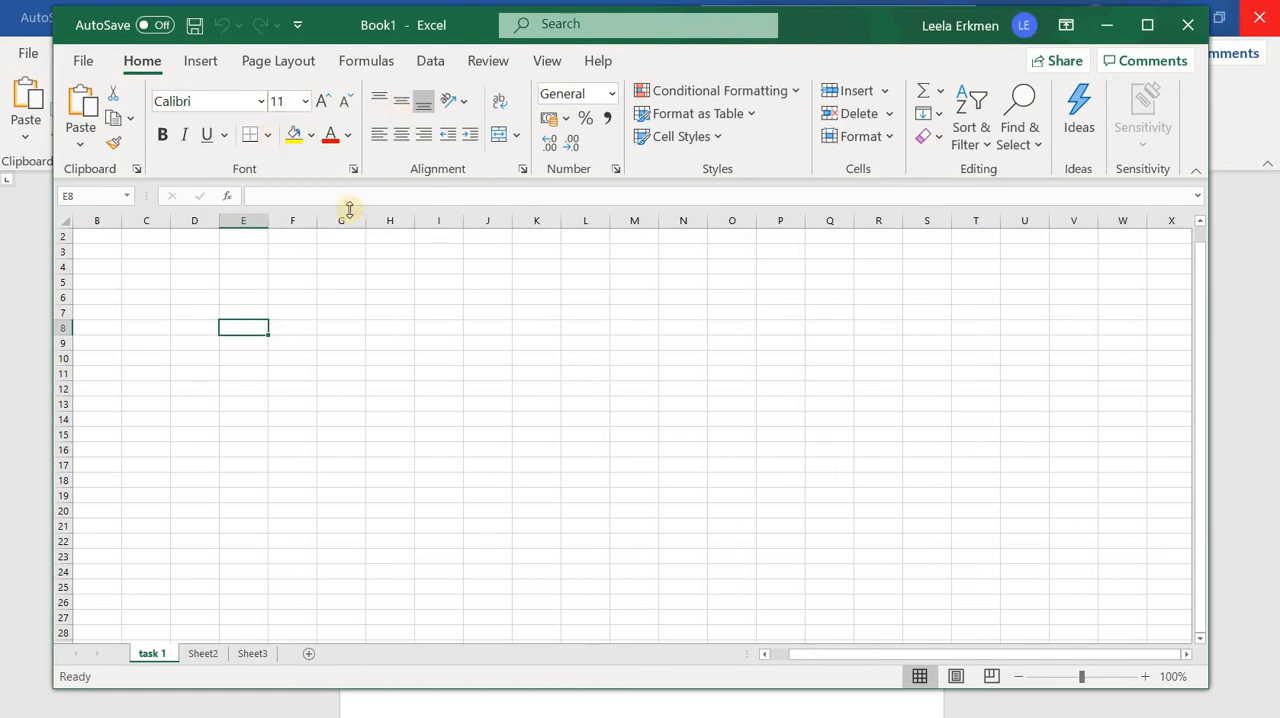
pyautogui.click(194, 282)
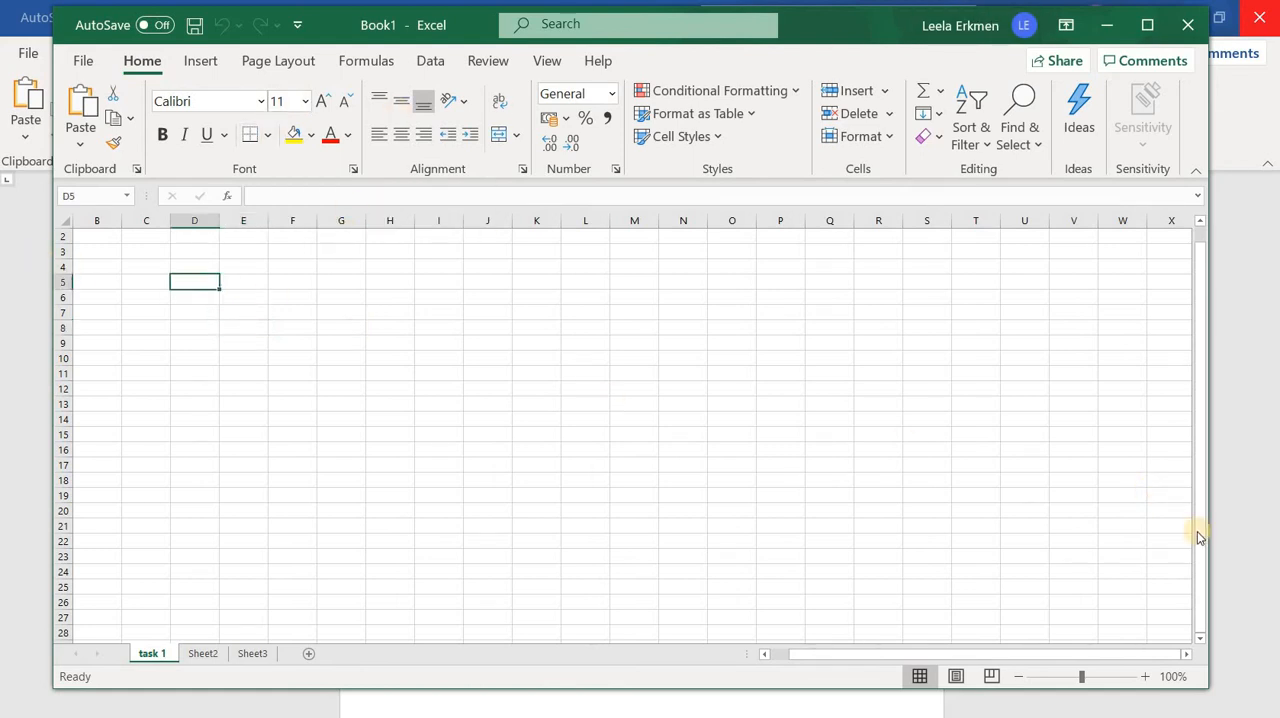
pyautogui.moveTo(1200, 534); pyautogui.dragTo(1168, 436)
pyautogui.moveTo(151, 378); pyautogui.dragTo(197, 667)
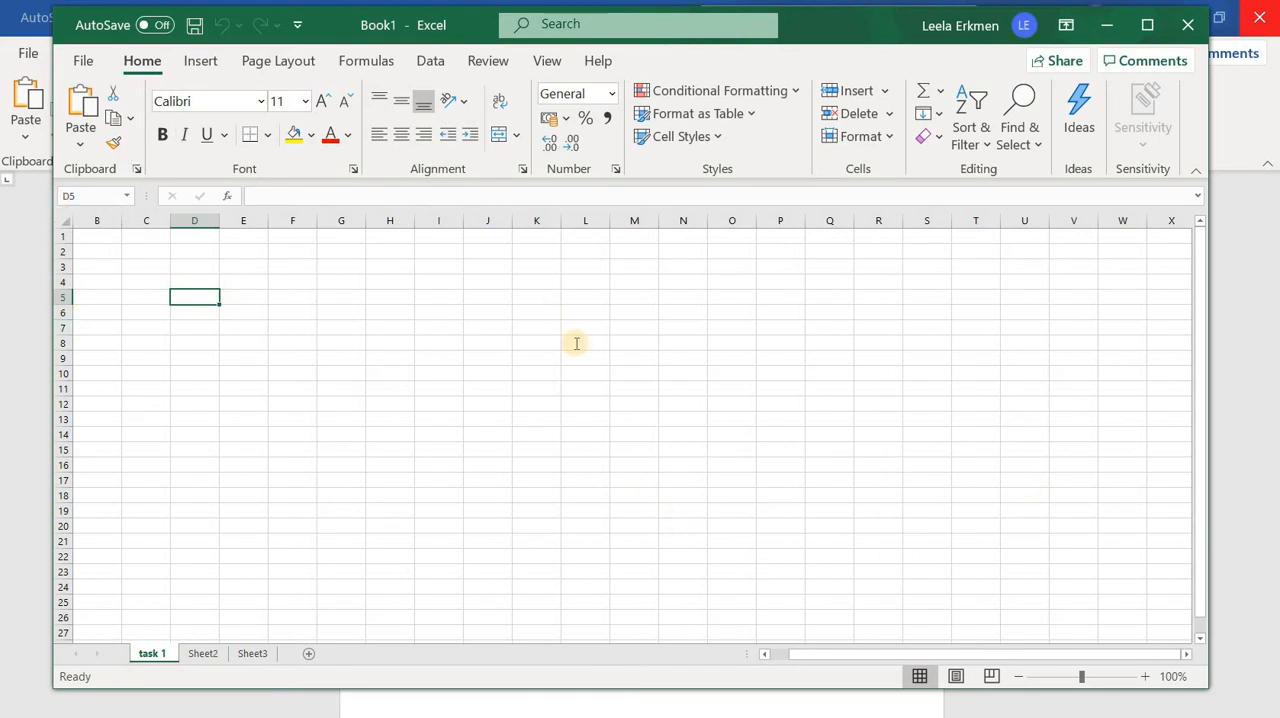
# Switch to the Word handout and review the definitions under "Terms used in Excel"
pyautogui.hotkey('alt', 'Tab')
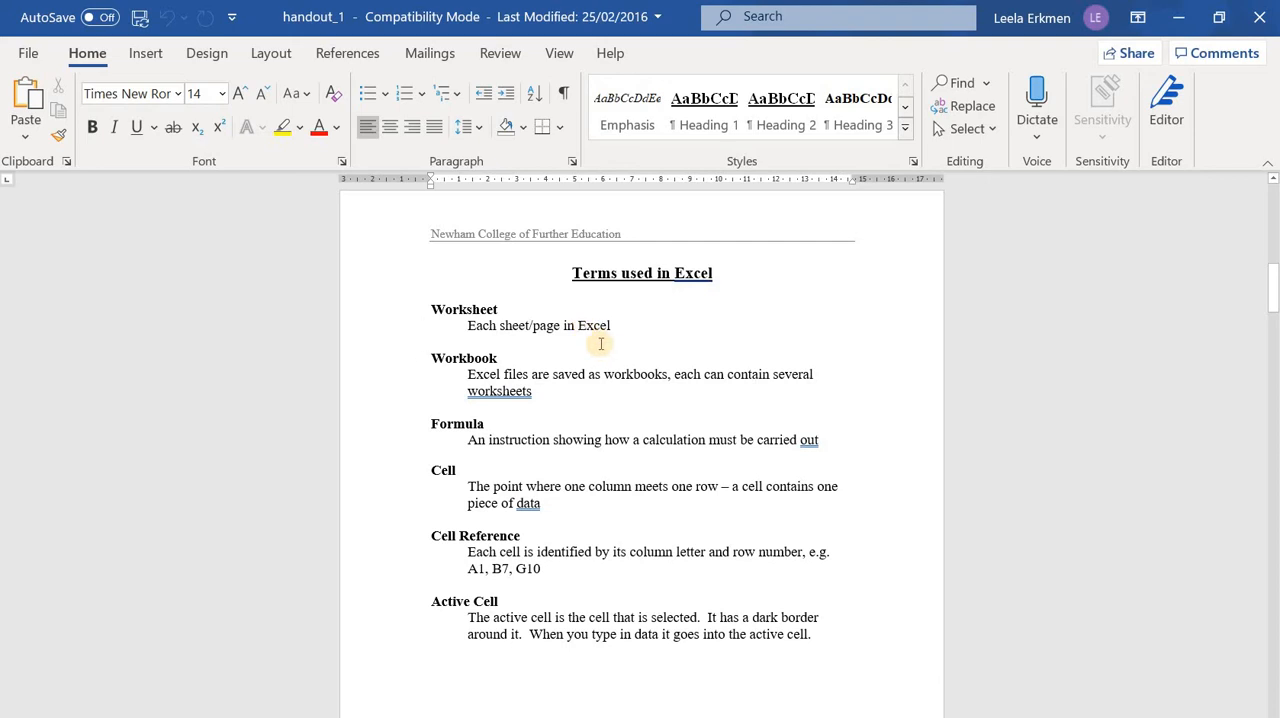
pyautogui.scroll(-3, 601, 343)
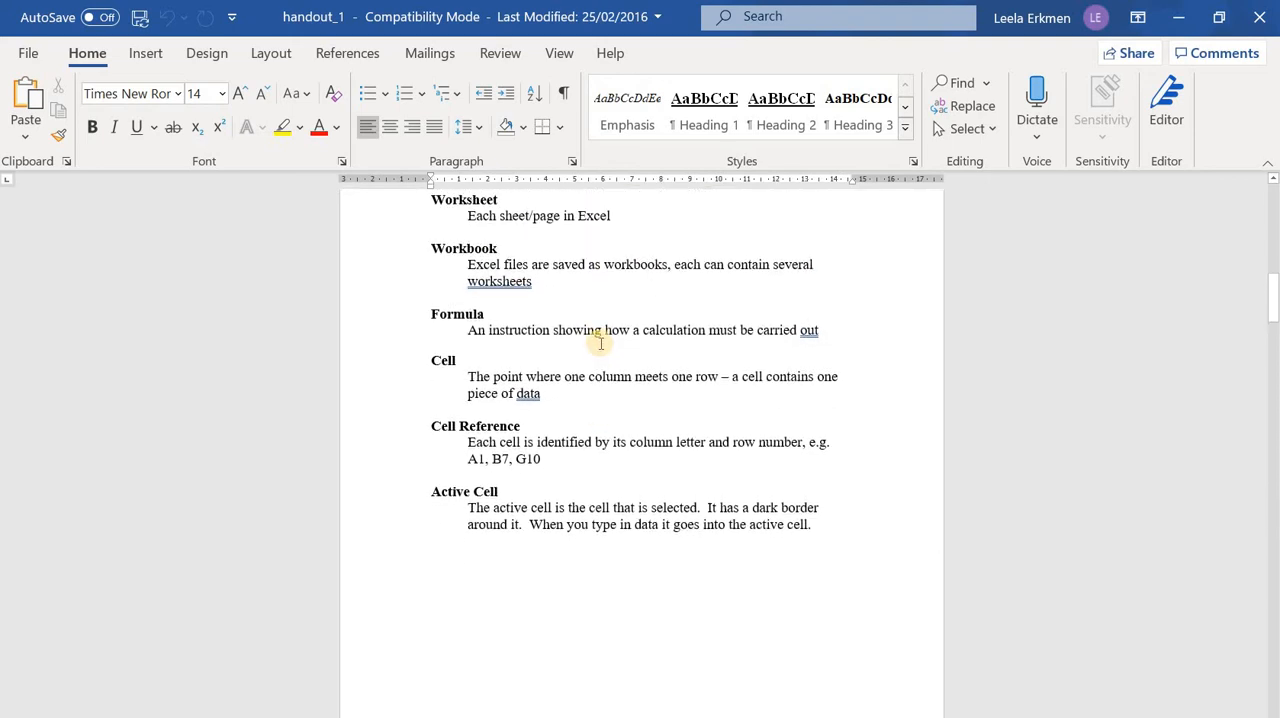
pyautogui.scroll(1, 474, 258)
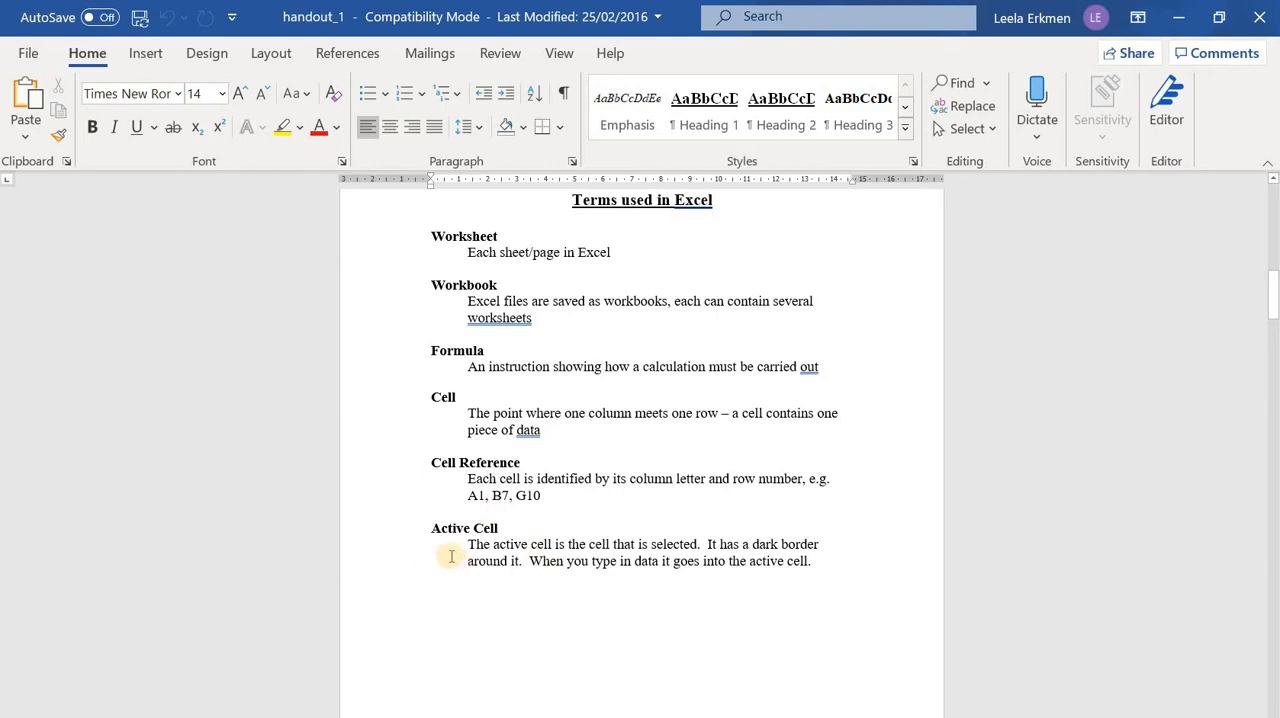
pyautogui.scroll(-8, 455, 555)
pyautogui.scroll(-10, 455, 550)
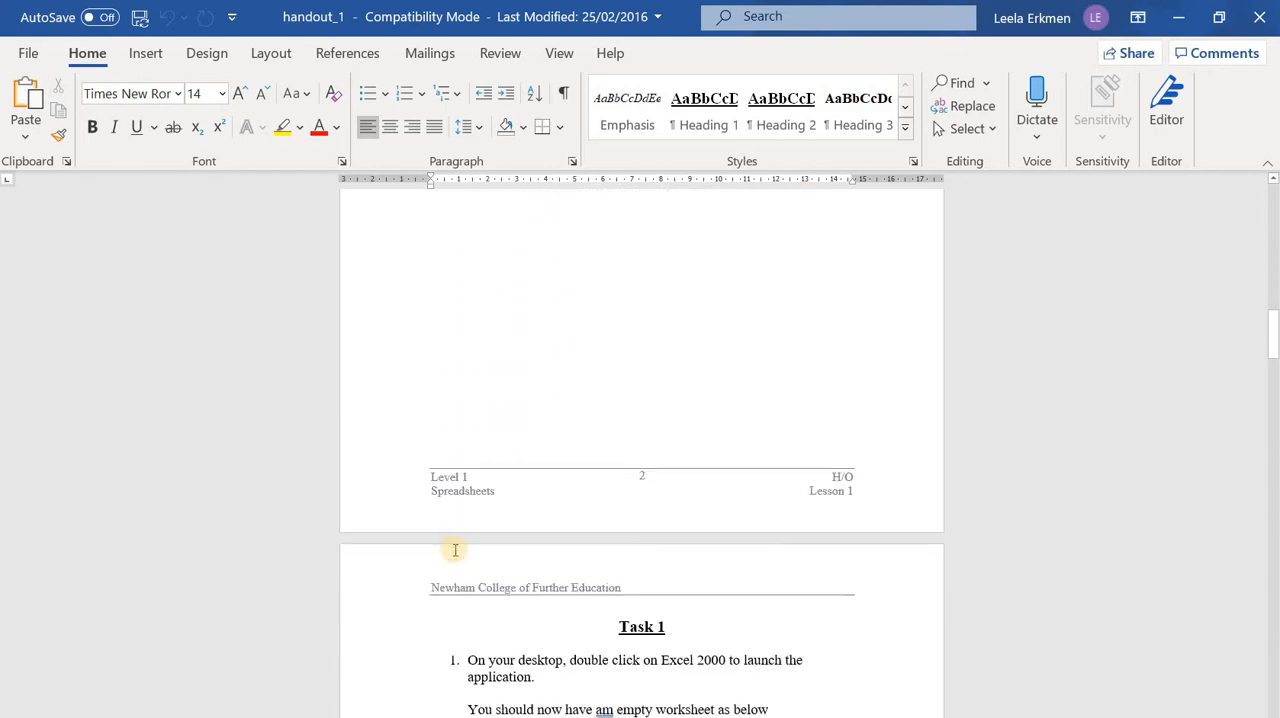
# Correct "am" to "an" in the sentence about the empty worksheet in Task 1 of the handout
pyautogui.scroll(-4, 452, 545)
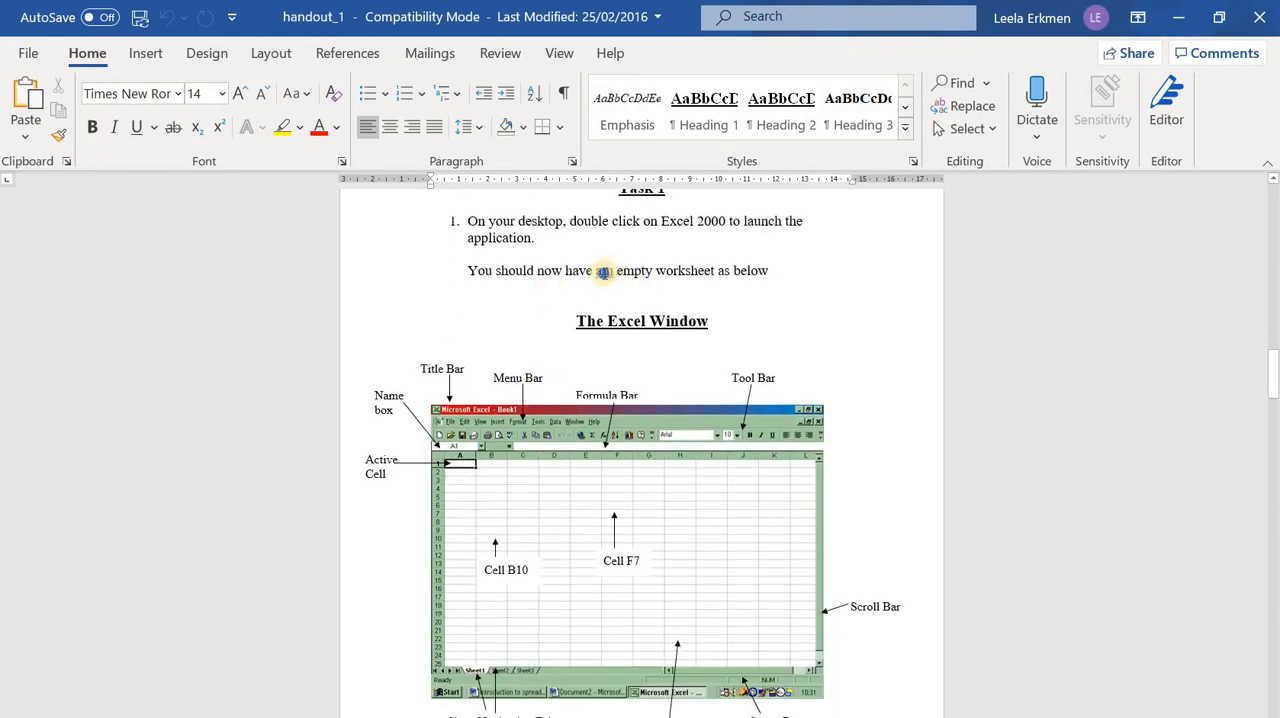
pyautogui.rightClick(603, 271)
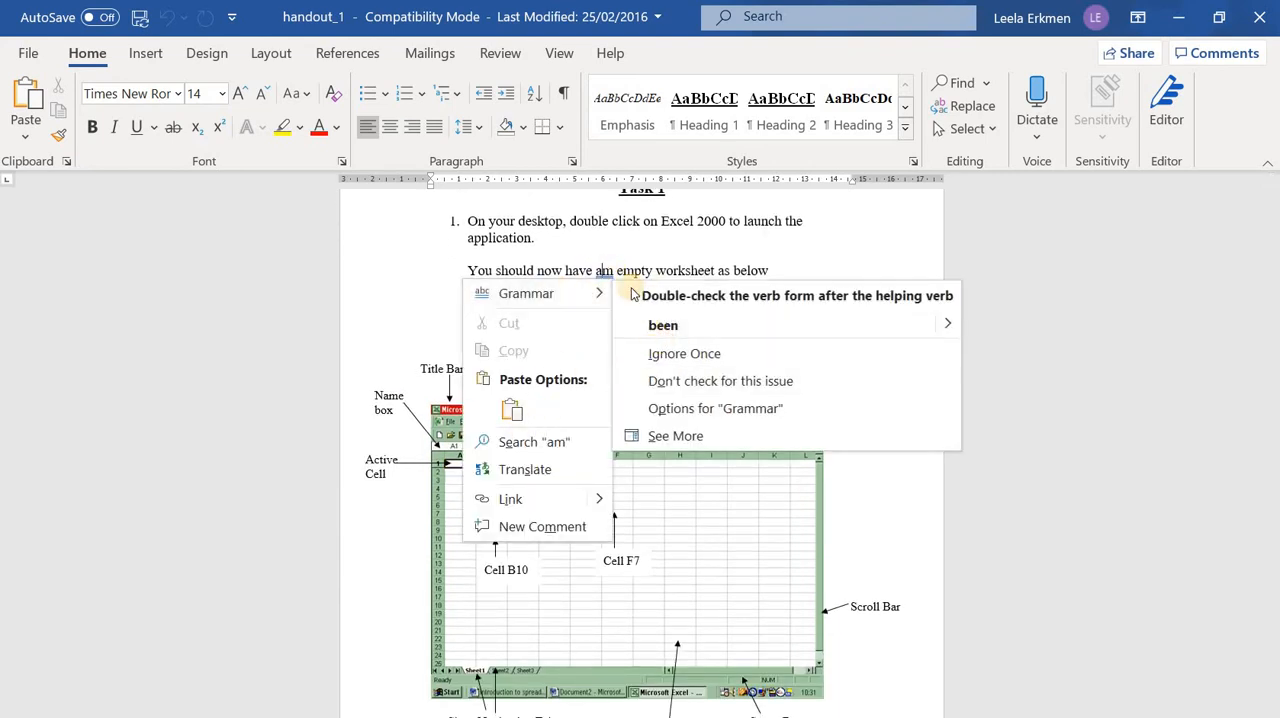
pyautogui.click(618, 272)
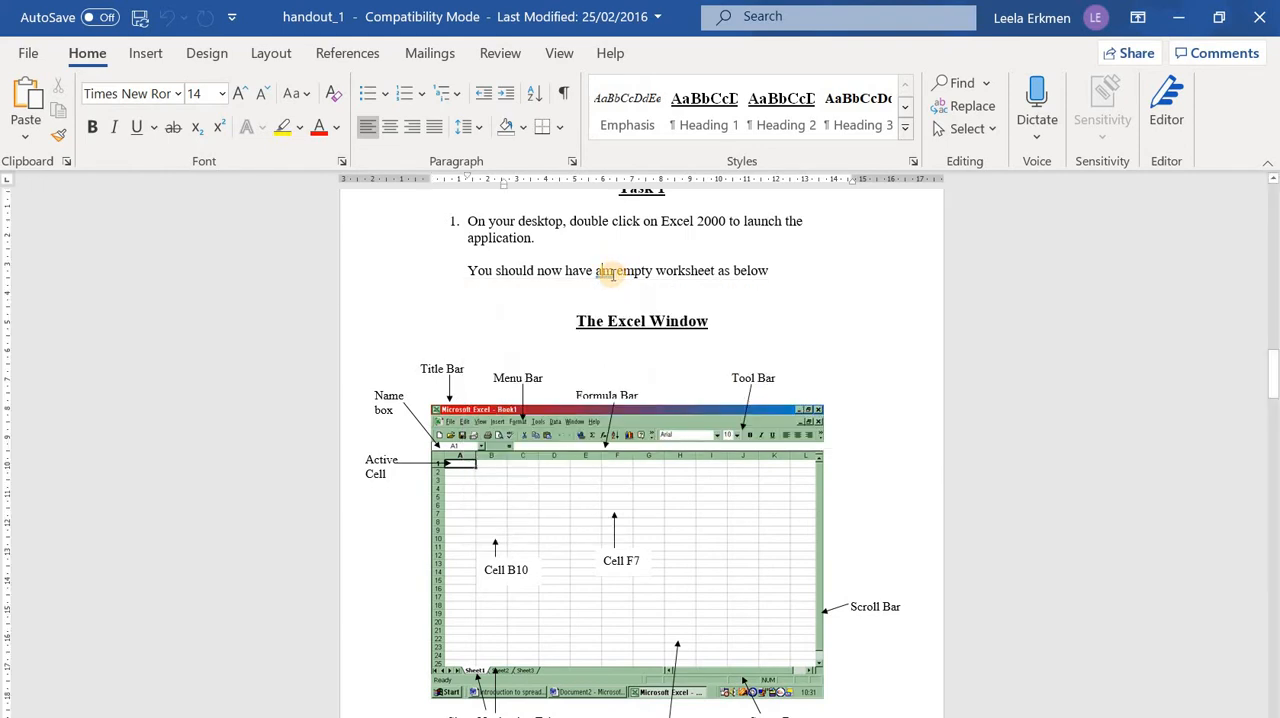
pyautogui.write('an')
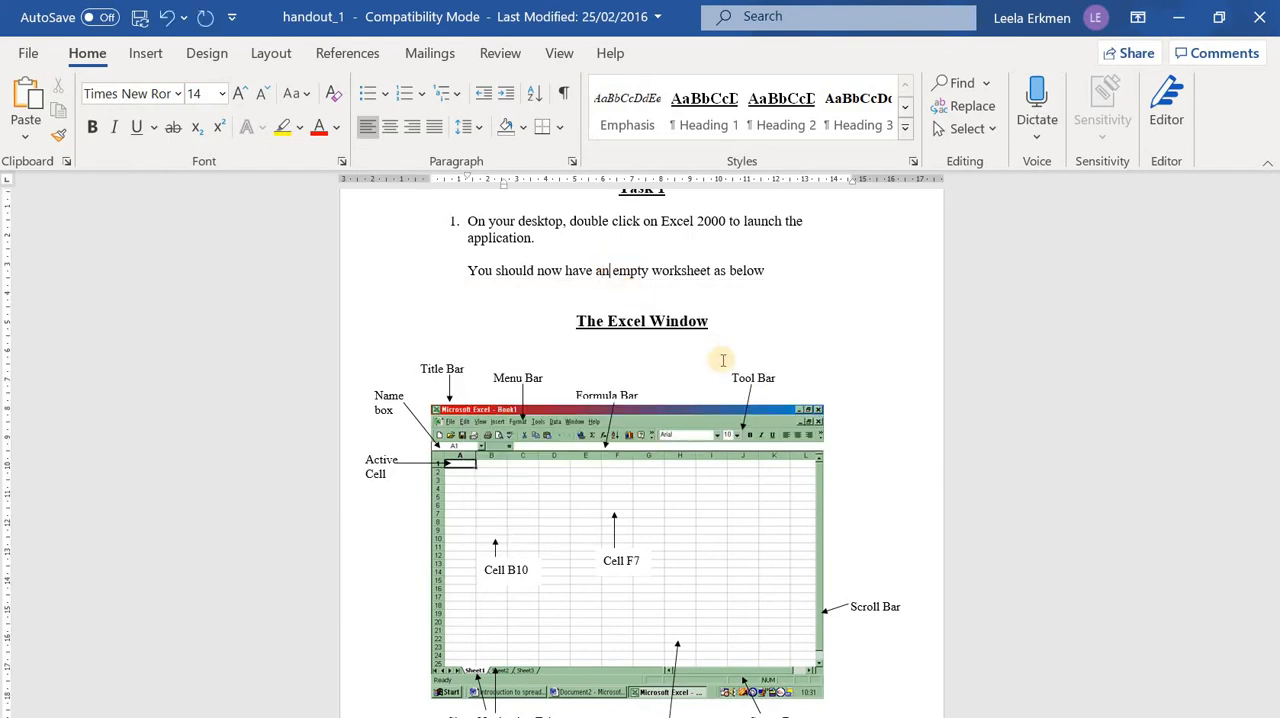
pyautogui.click(715, 365)
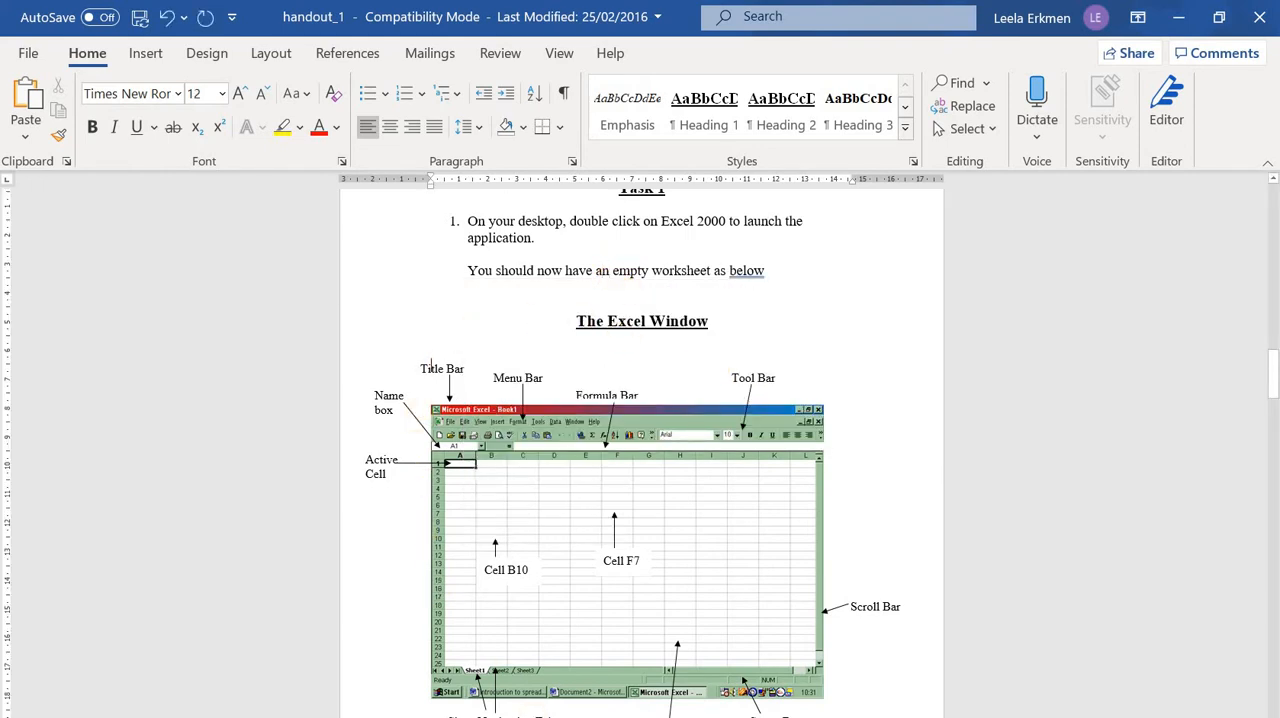
# Examine the labelled Excel window diagram and the DEPT SALES data table in the handout's Task 1
pyautogui.scroll(-2, 776, 606)
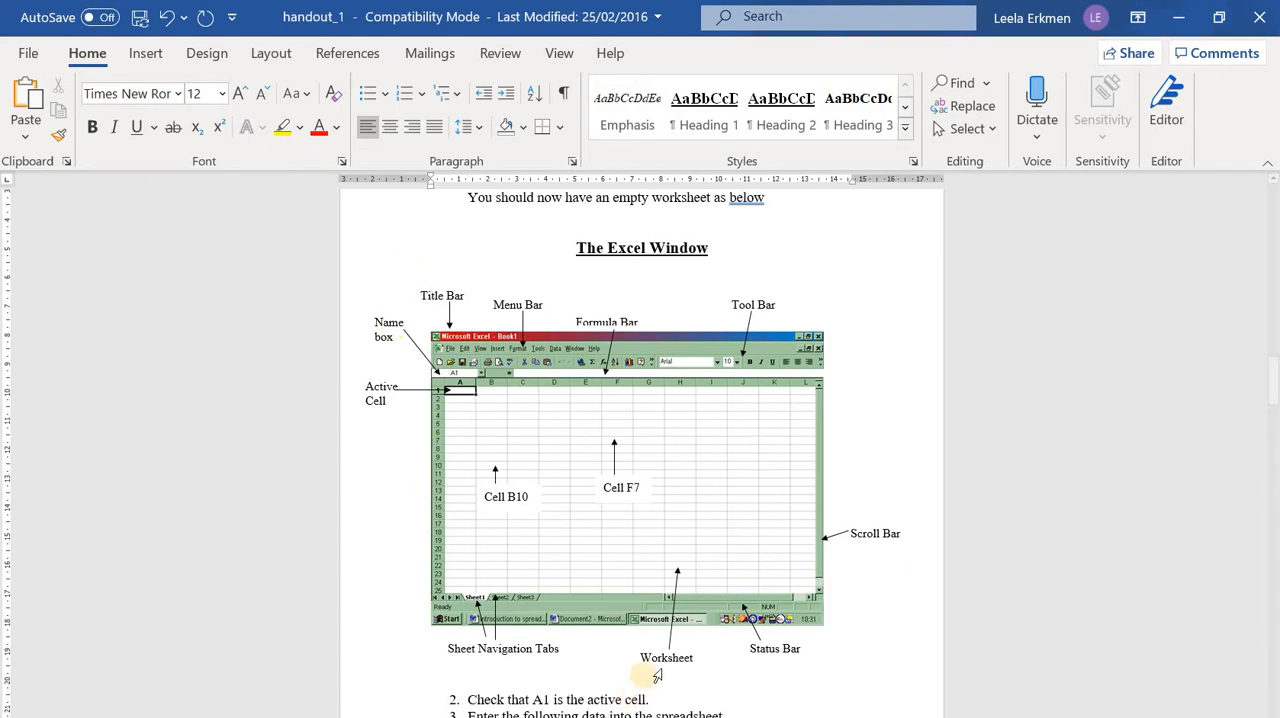
pyautogui.scroll(-3, 640, 700)
pyautogui.scroll(-3, 466, 497)
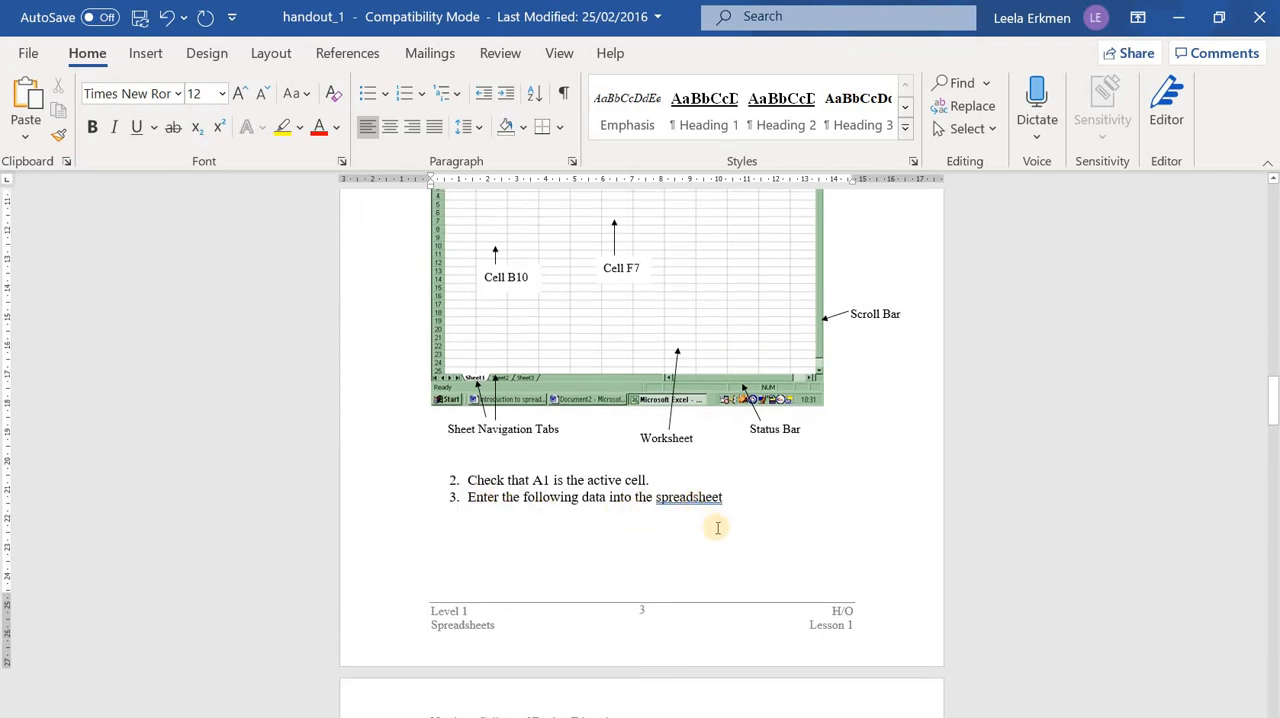
pyautogui.scroll(-8, 720, 523)
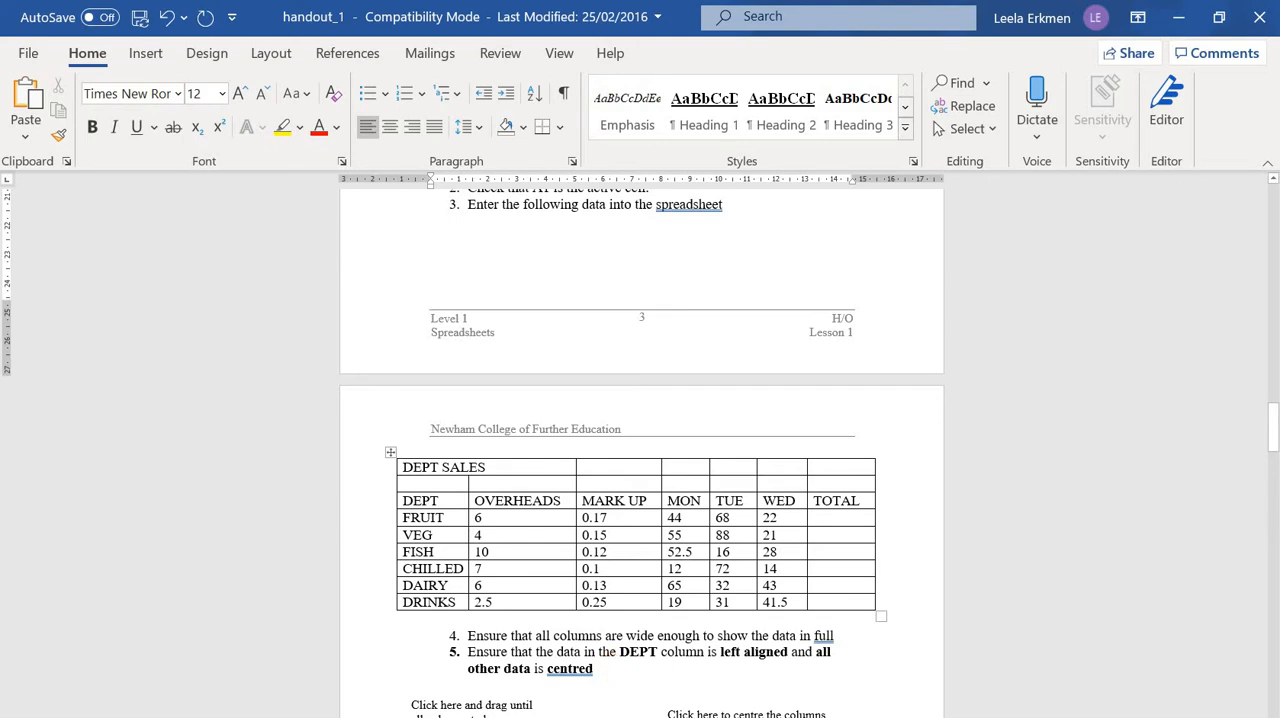
# Switch to the Excel workbook and enter the title "Dept Sales" in cell B1 of the task 1 sheet
pyautogui.hotkey('alt', 'Tab')
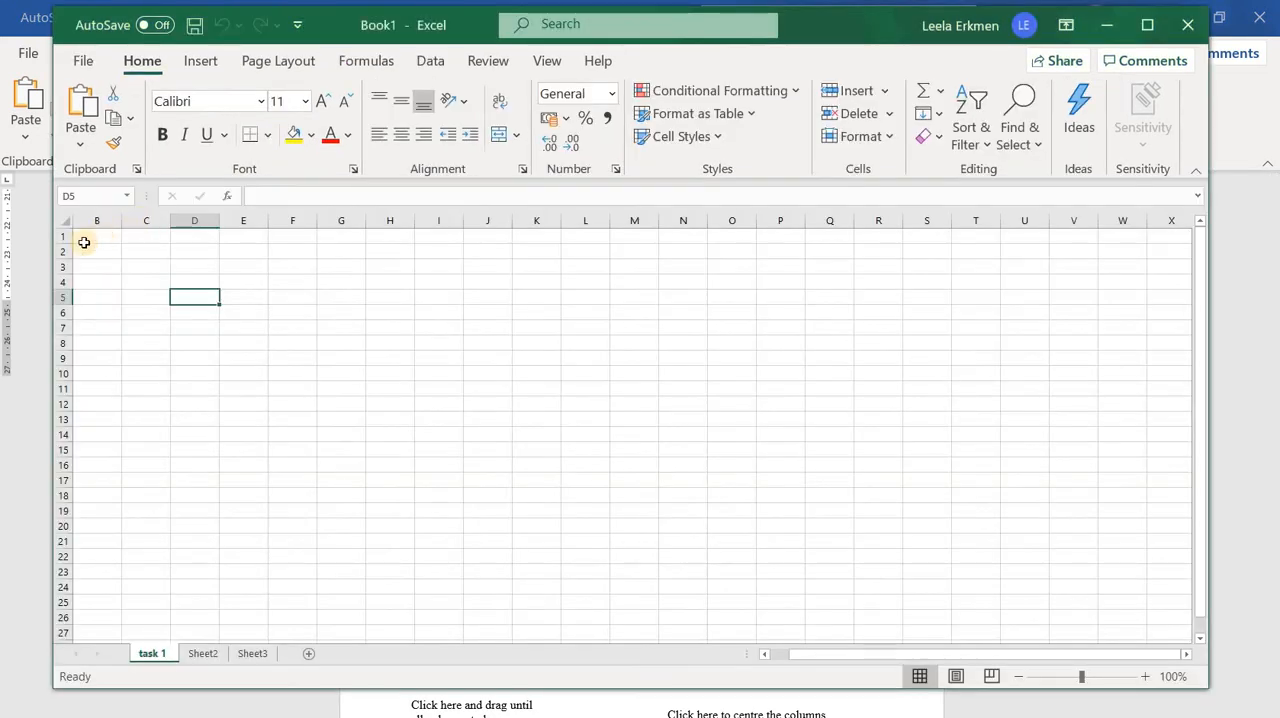
pyautogui.click(103, 240)
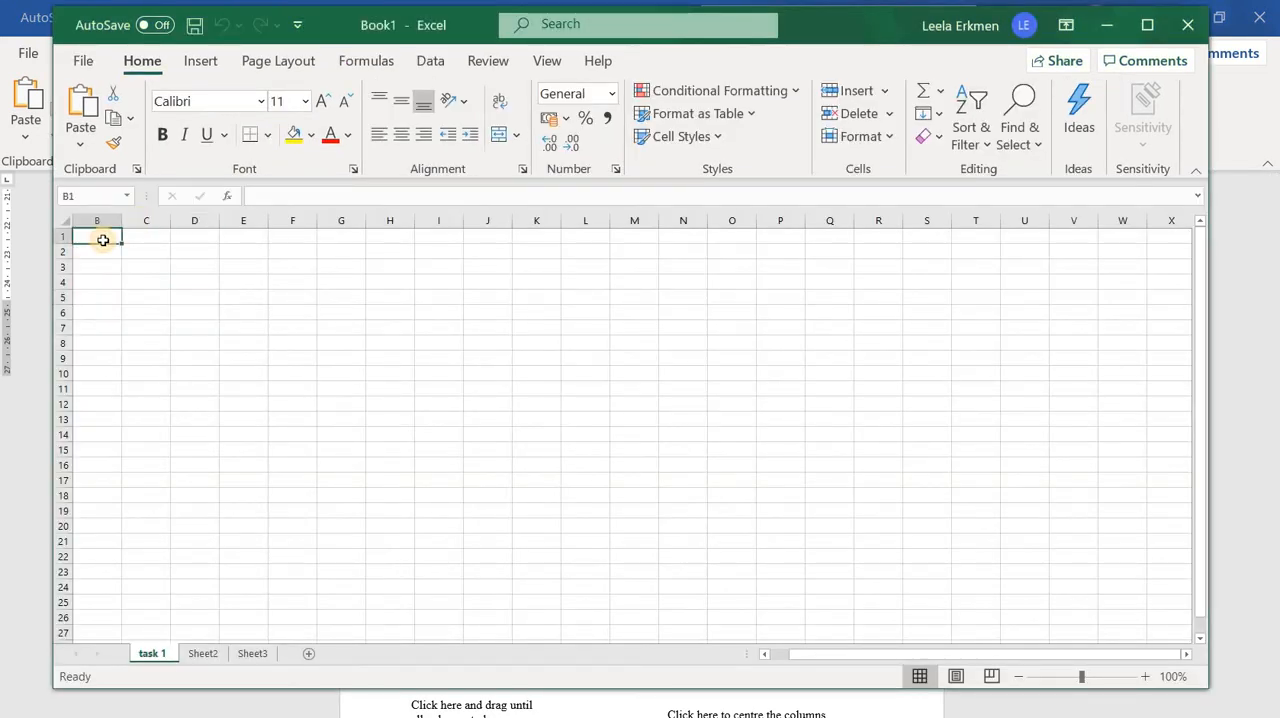
pyautogui.write('De')
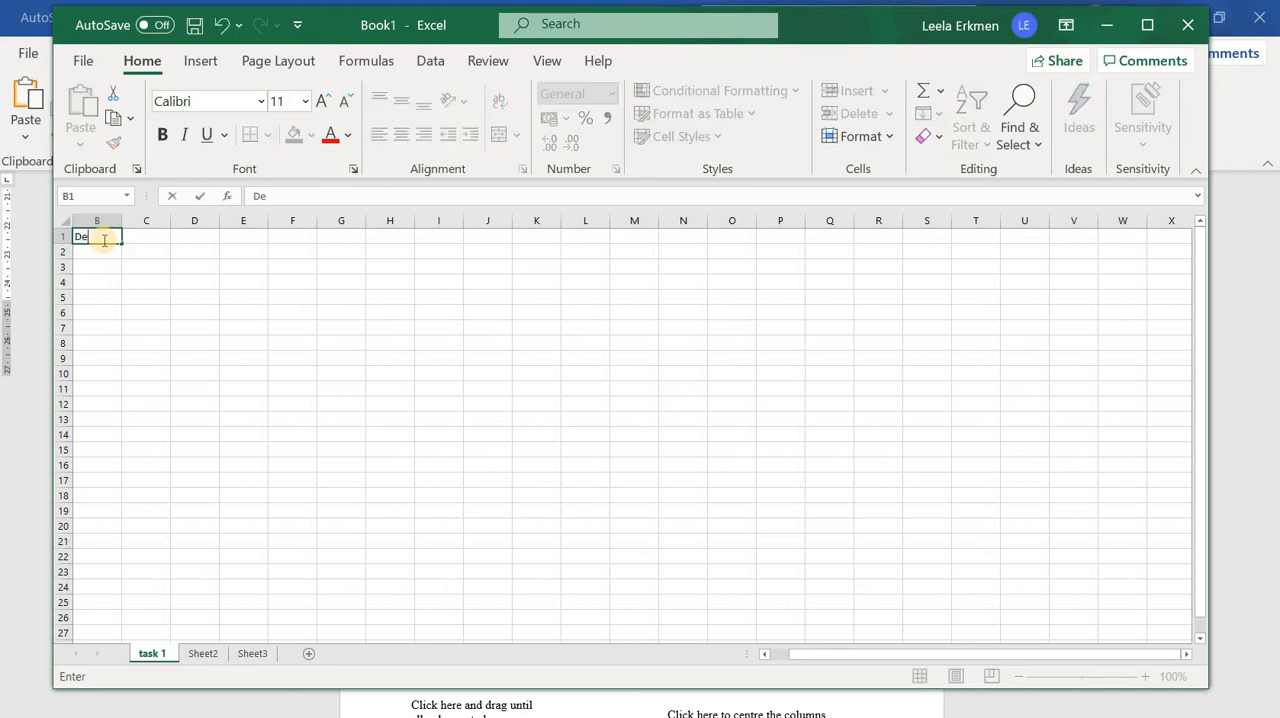
pyautogui.write('pt Sales')
pyautogui.click(145, 281)
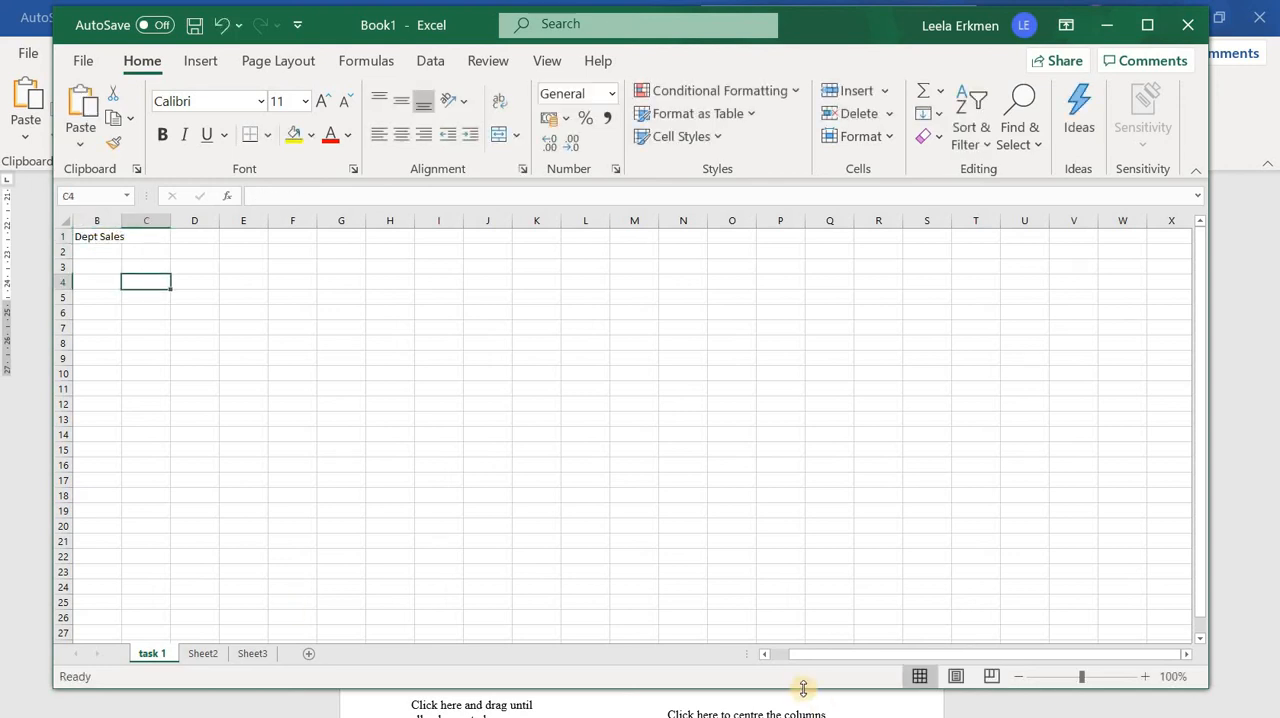
# Move the "Dept Sales" title from B1 to A1 by cutting and pasting, and widen column A to fit it
pyautogui.moveTo(812, 654); pyautogui.dragTo(772, 654)
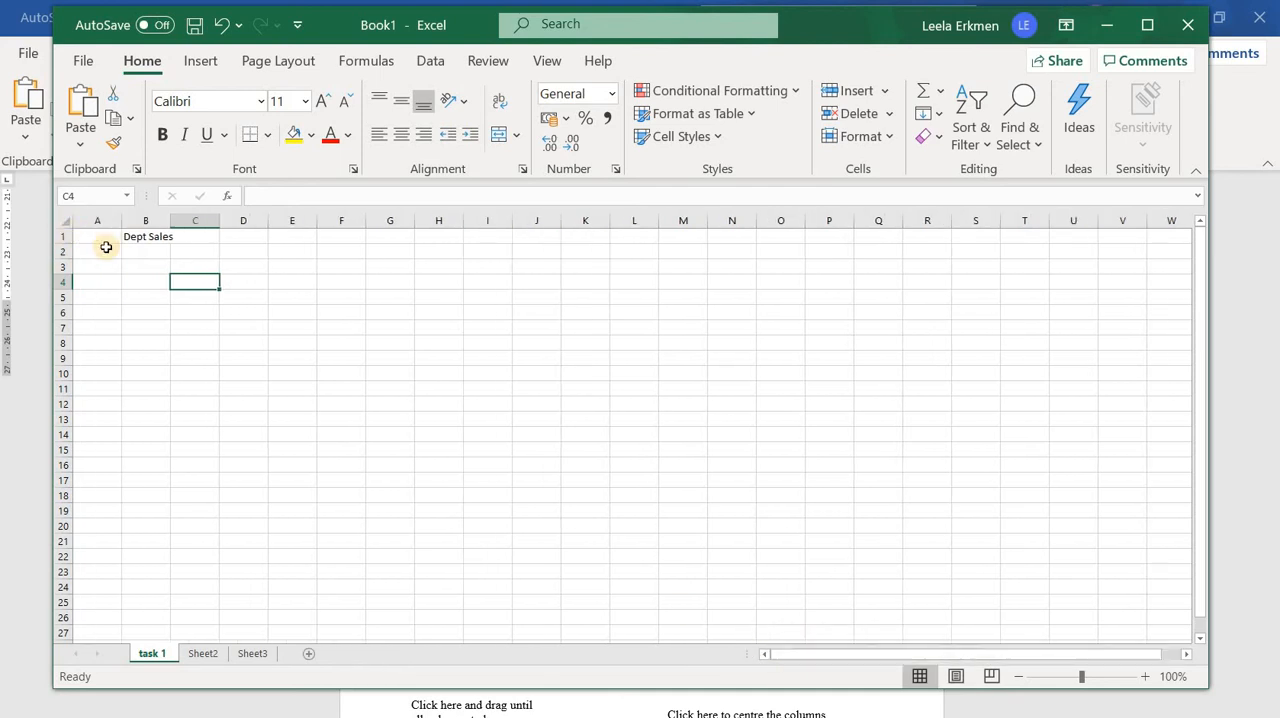
pyautogui.click(148, 237)
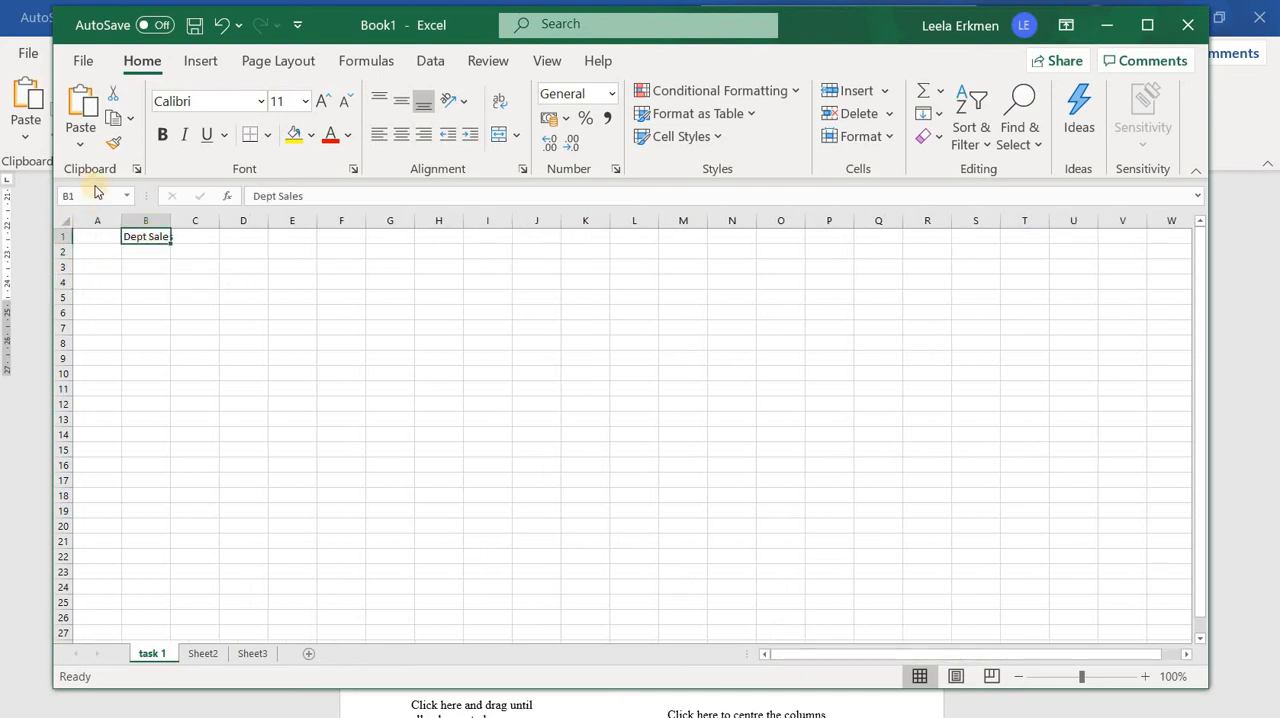
pyautogui.click(114, 91)
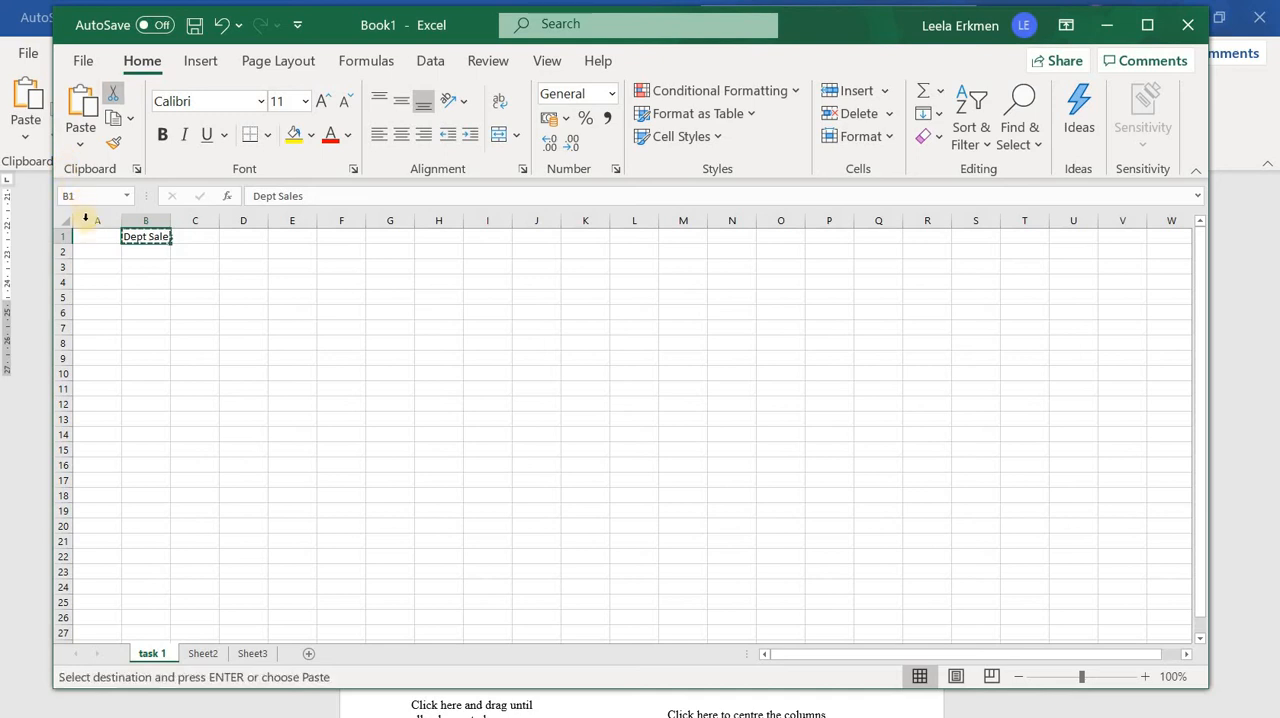
pyautogui.click(97, 237)
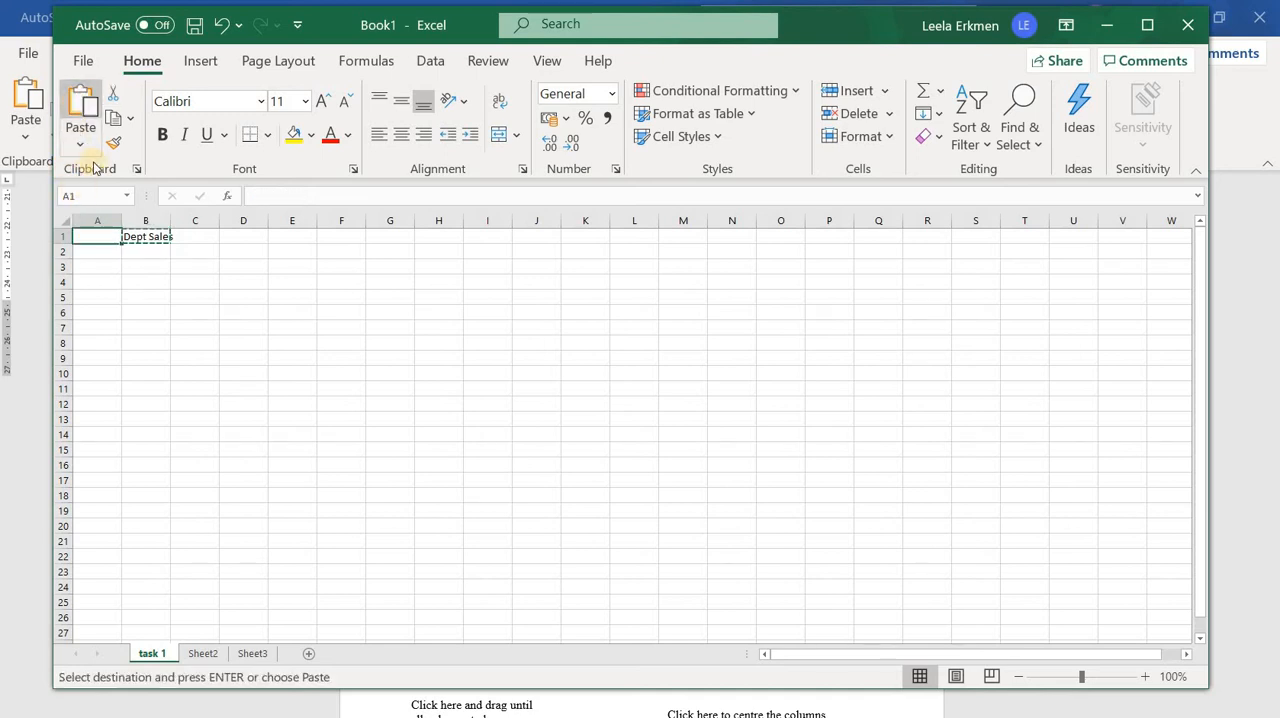
pyautogui.click(81, 105)
pyautogui.click(126, 298)
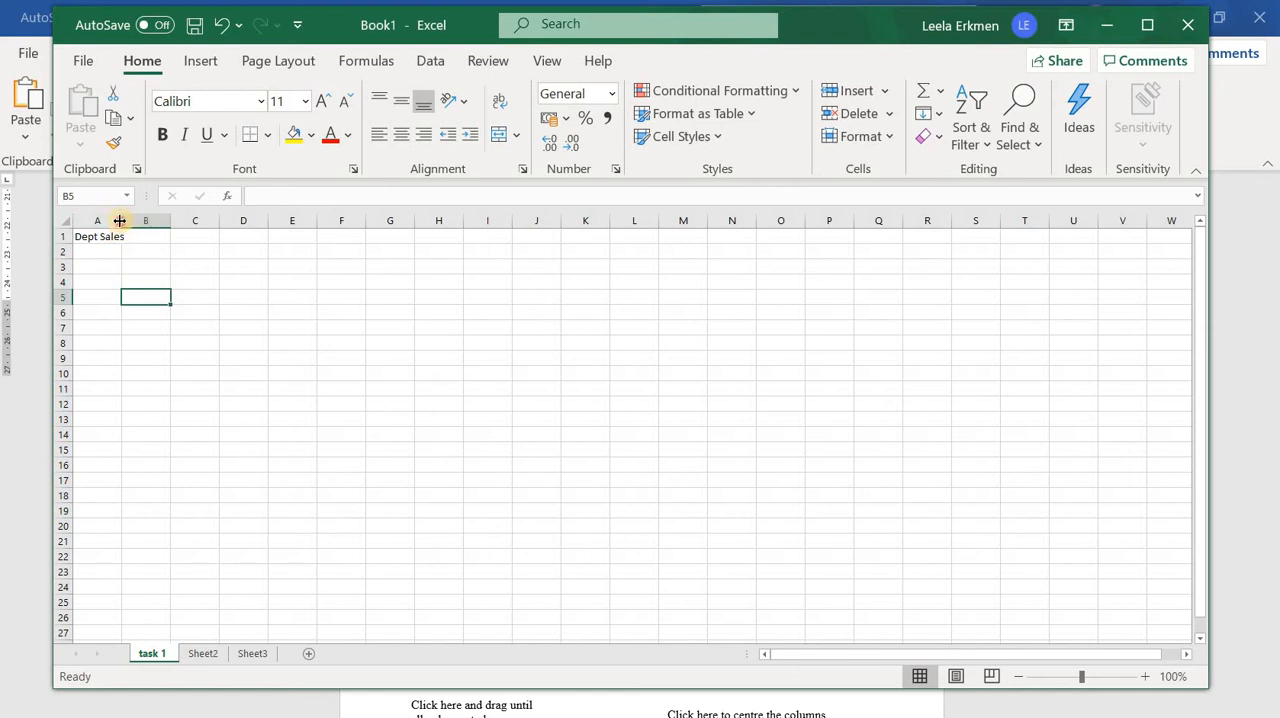
pyautogui.moveTo(120, 220); pyautogui.dragTo(126, 273)
pyautogui.moveTo(124, 220); pyautogui.dragTo(149, 234)
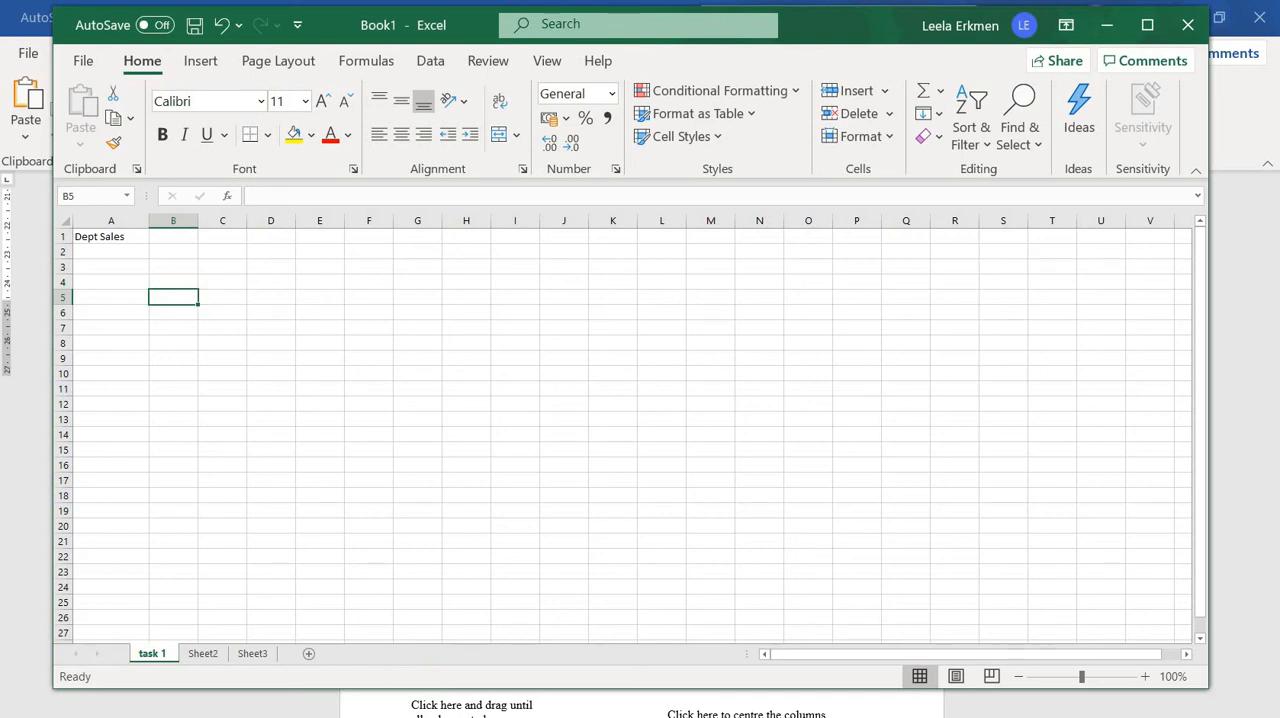
# Check the column headings in the Word handout's table, then return to Excel and enter "Dept" in cell A2
pyautogui.hotkey('alt', 'Tab')
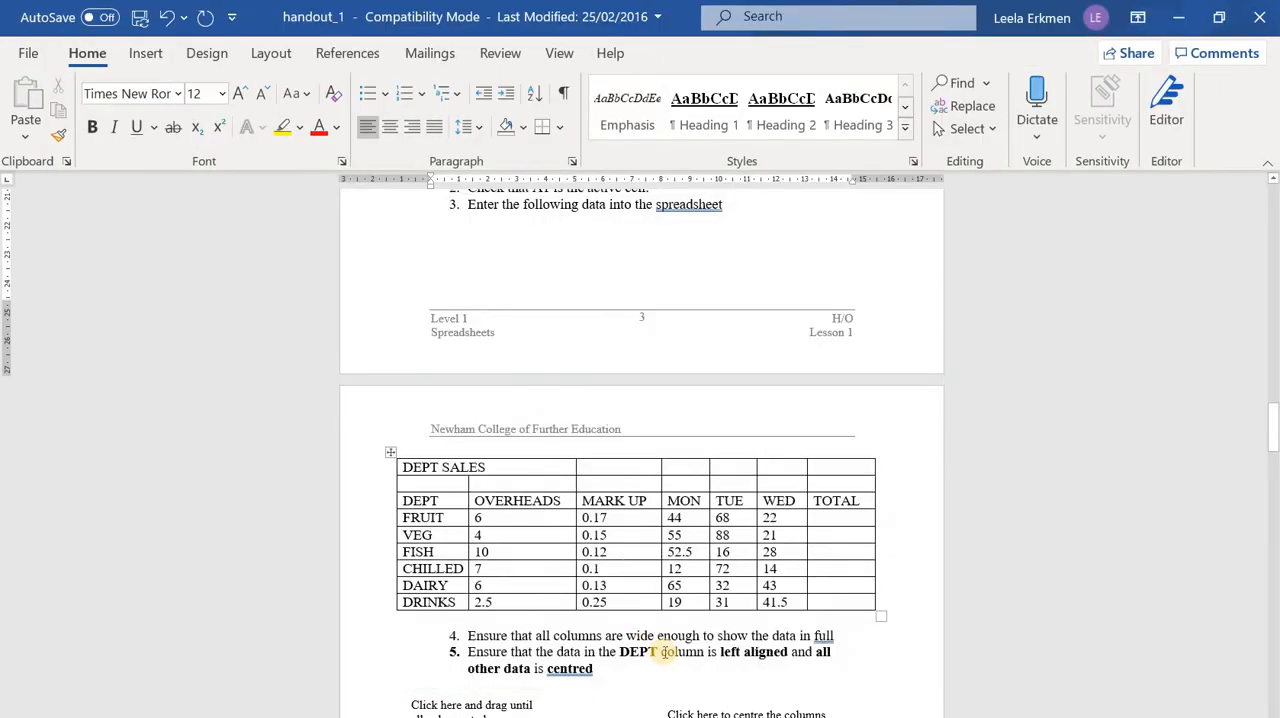
pyautogui.scroll(-3, 665, 652)
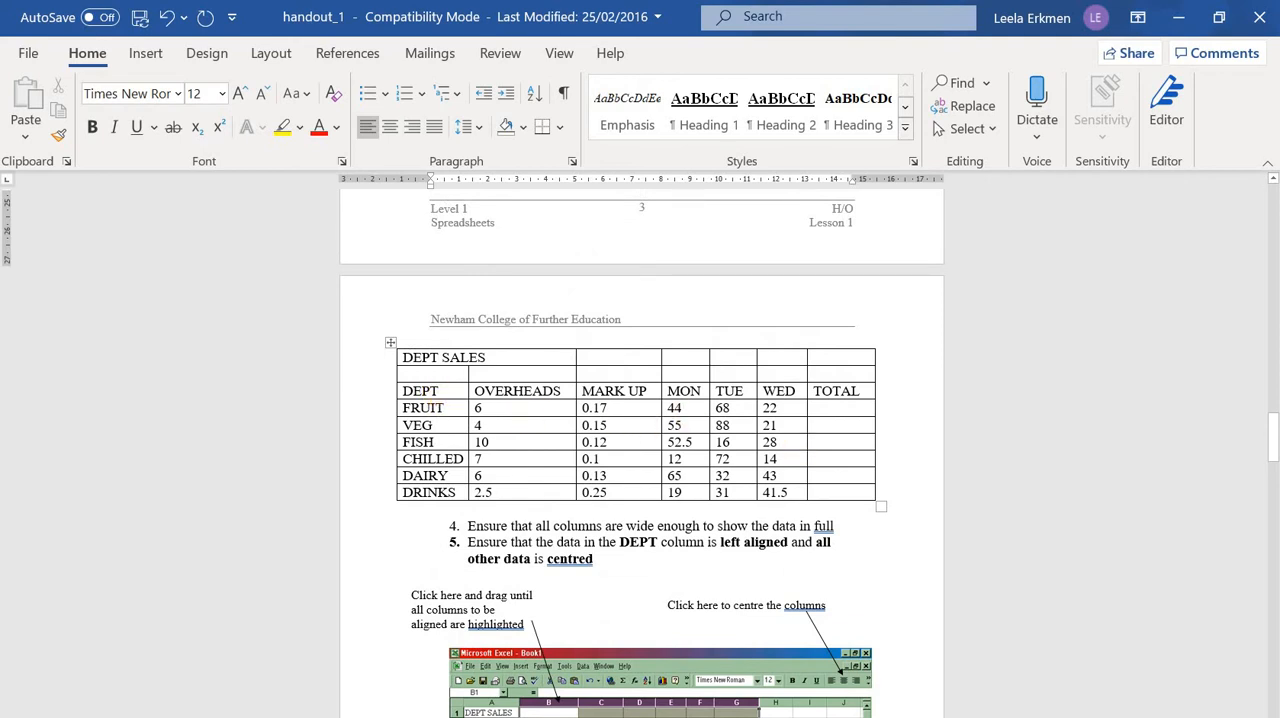
pyautogui.hotkey('alt', 'Tab')
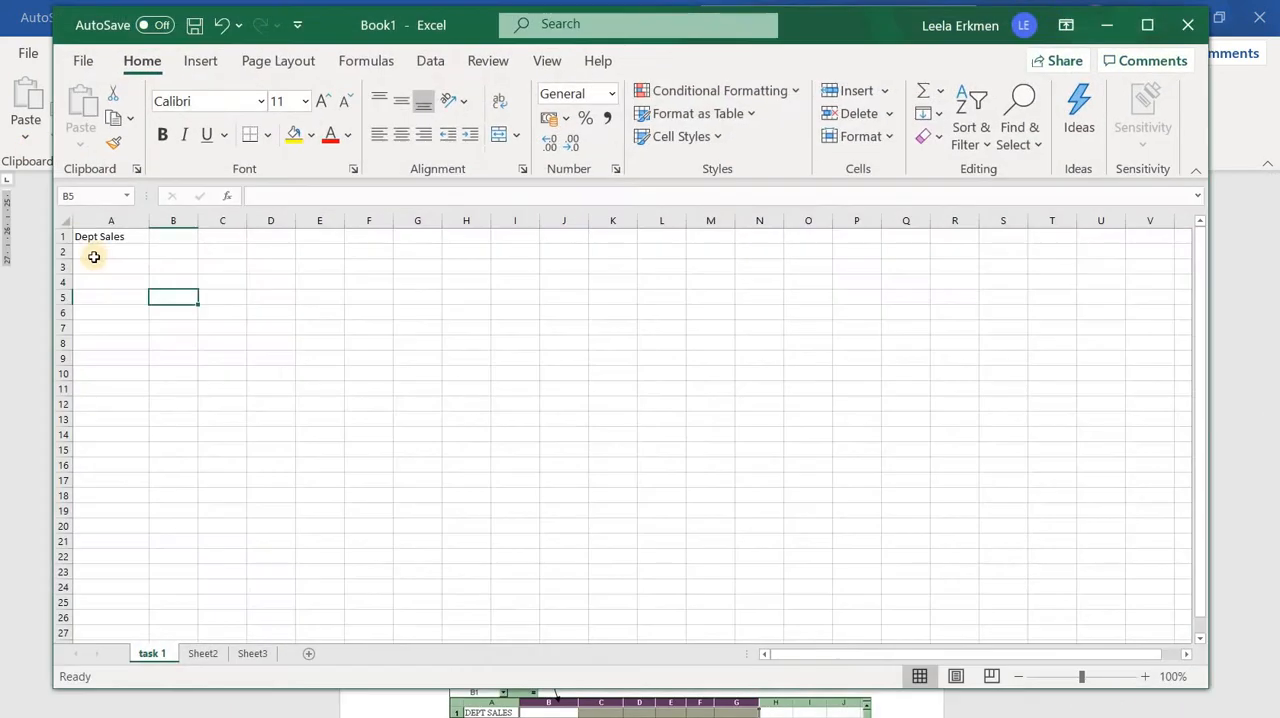
pyautogui.click(97, 255)
pyautogui.write('D')
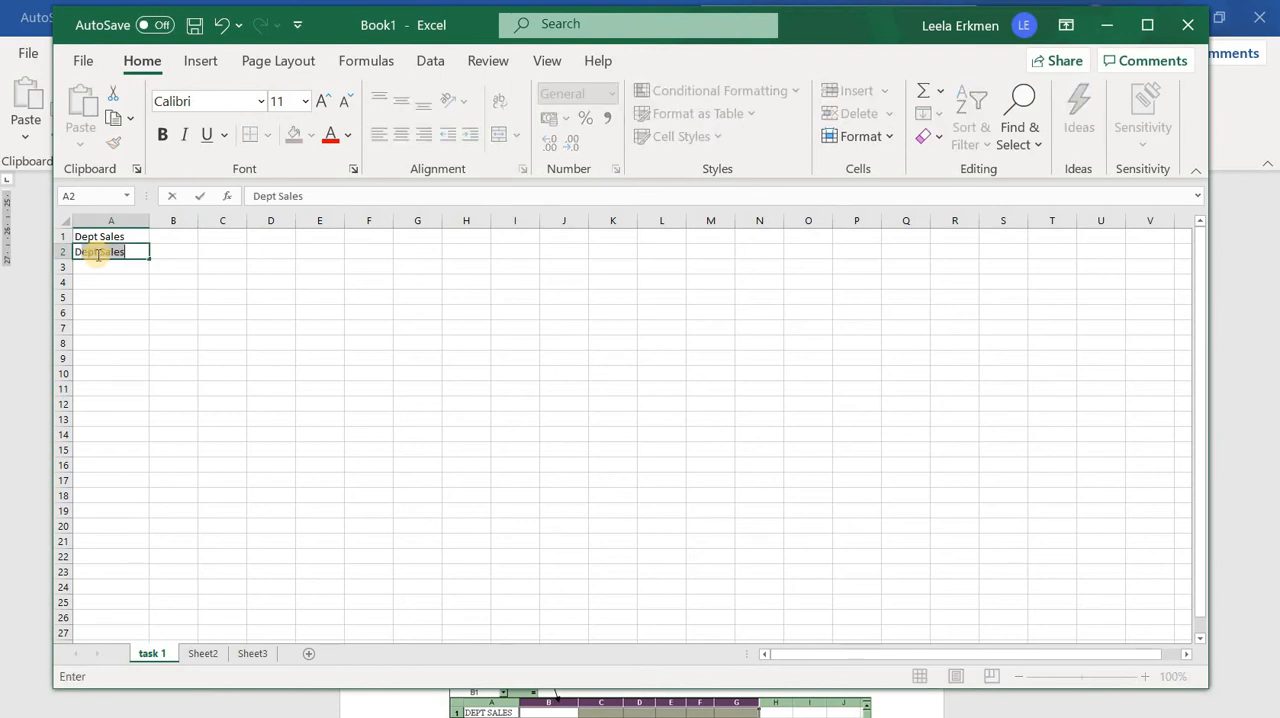
pyautogui.write('ept')
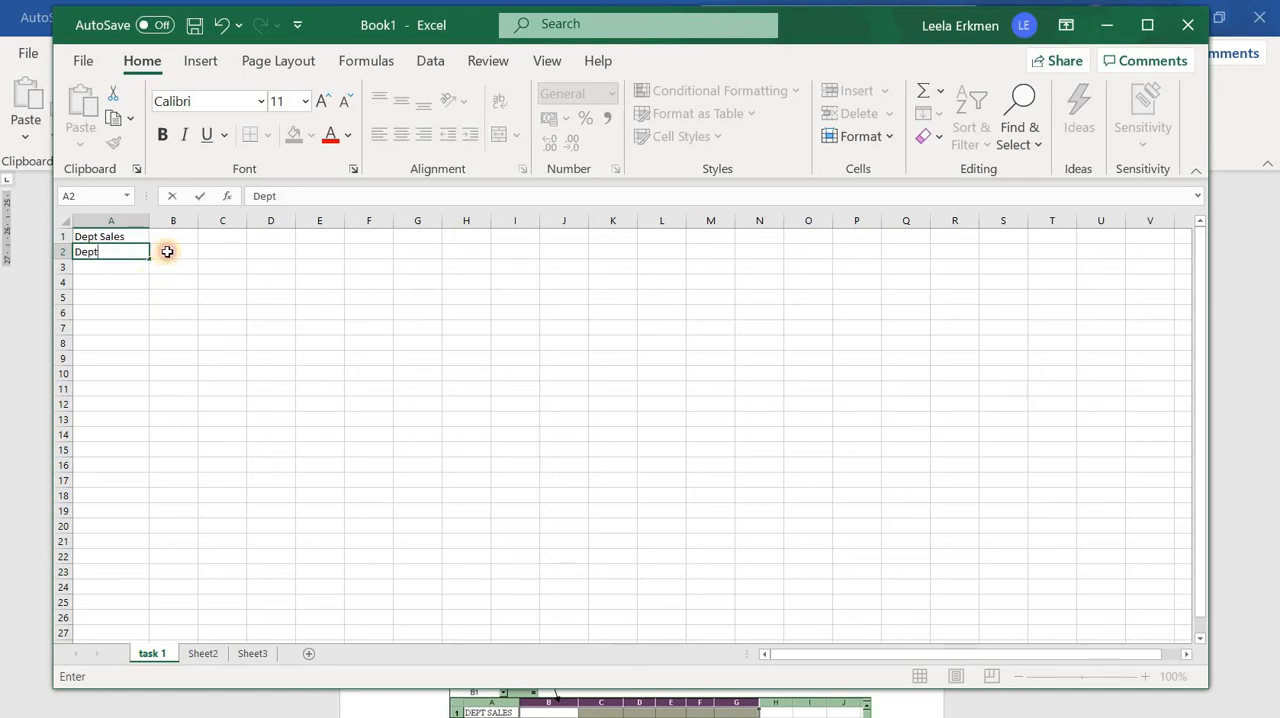
pyautogui.click(158, 254)
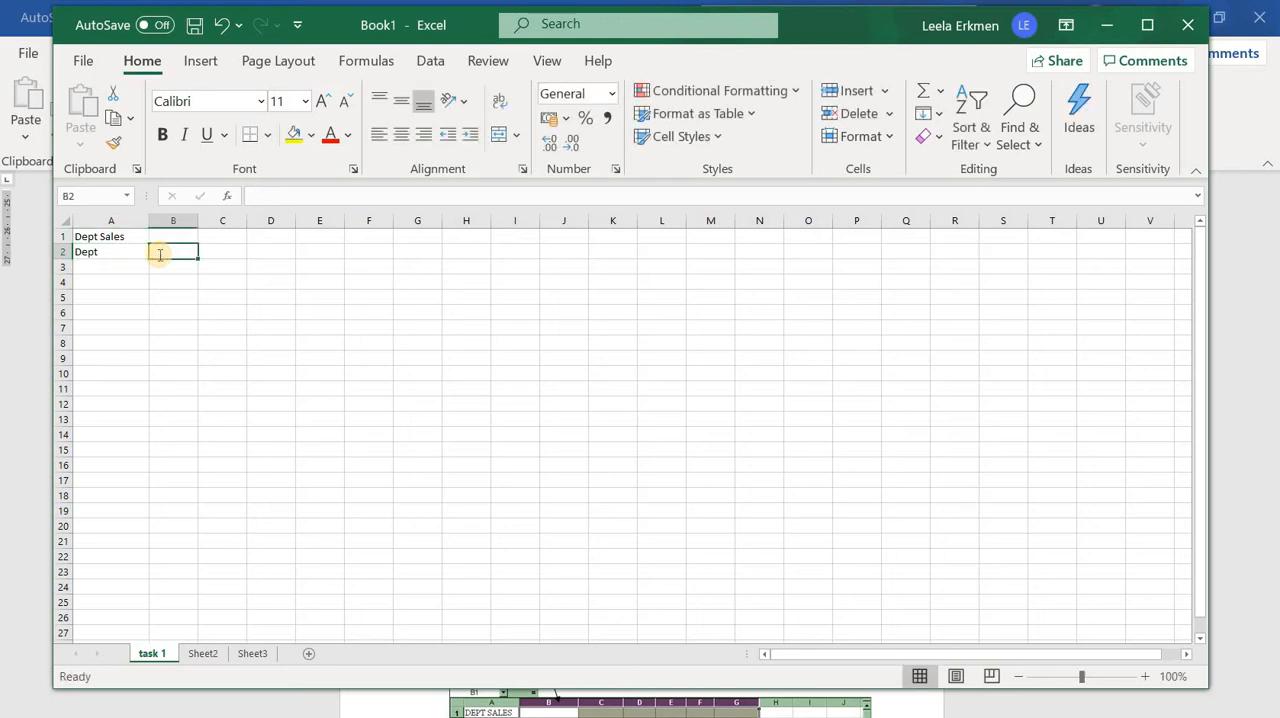
# Enter the heading "Overheads" in cell B2 and widen column B to fit it
pyautogui.write('Overhead')
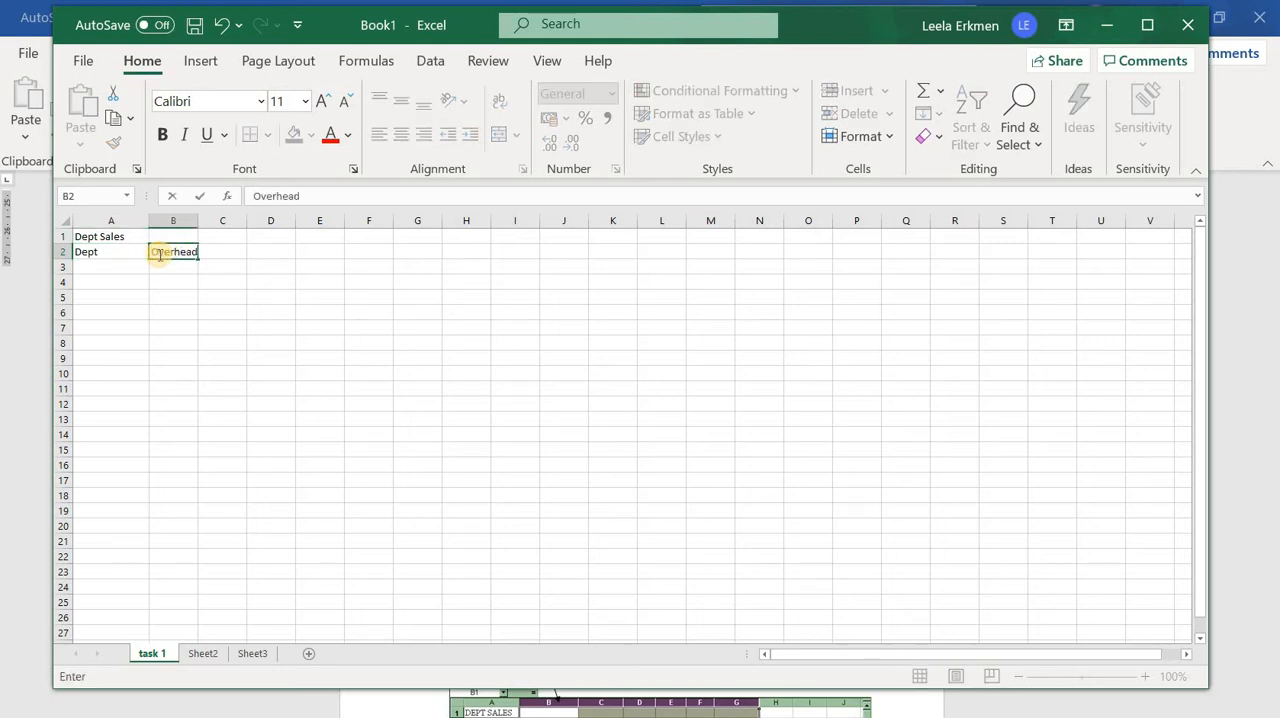
pyautogui.write('s')
pyautogui.click(251, 281)
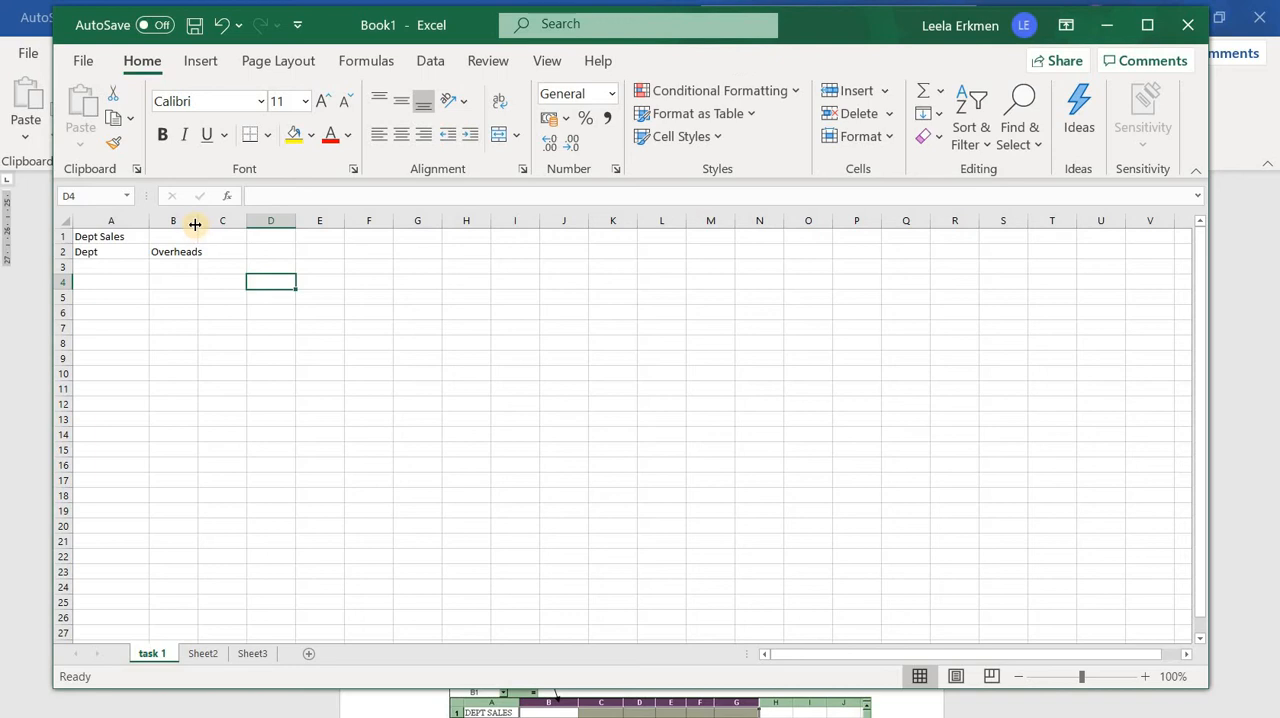
pyautogui.moveTo(205, 228); pyautogui.dragTo(216, 228)
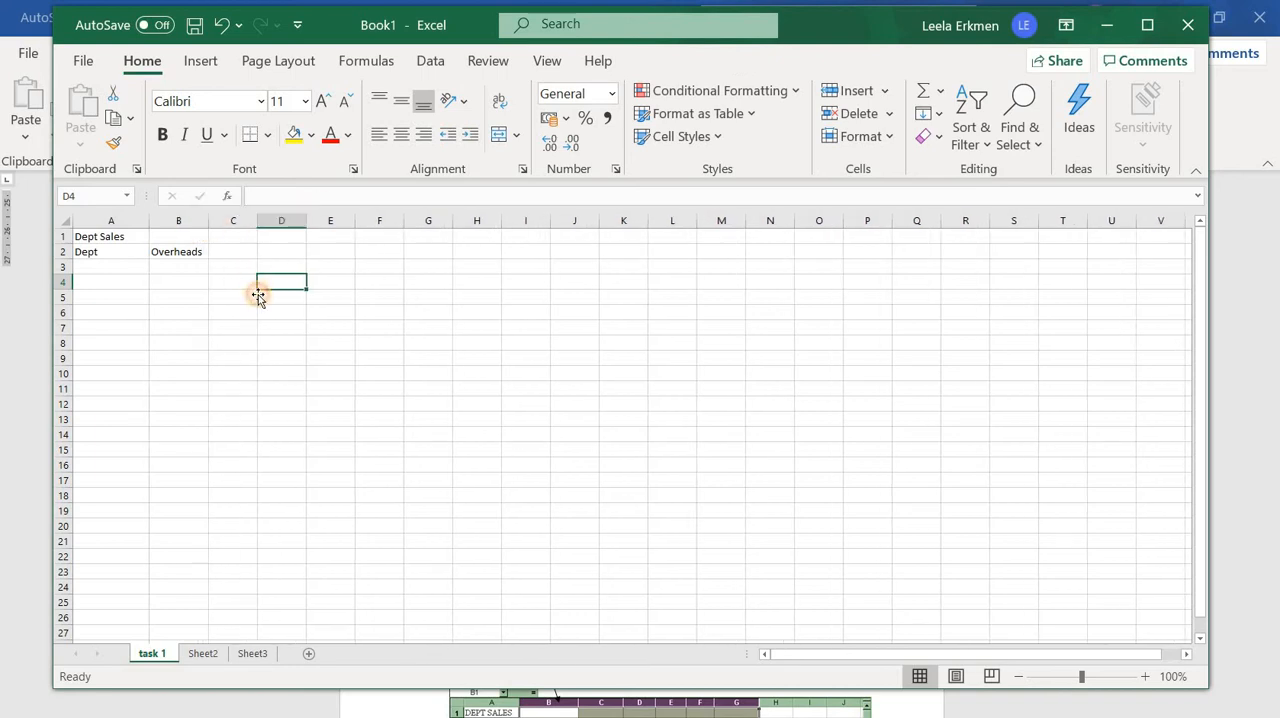
pyautogui.click(257, 294)
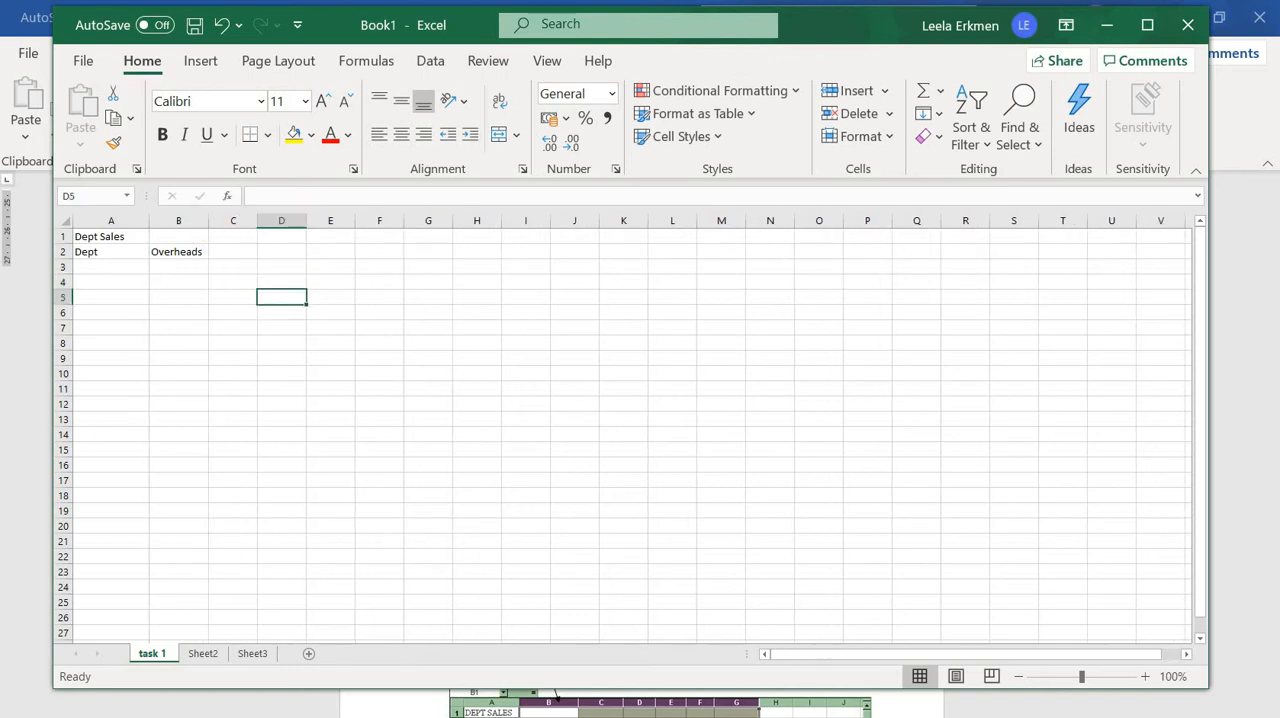
# Switch to the Word handout, copy the whole DEPT SALES table, and clear cells A1:B2 in the Excel sheet
pyautogui.click(850, 716)
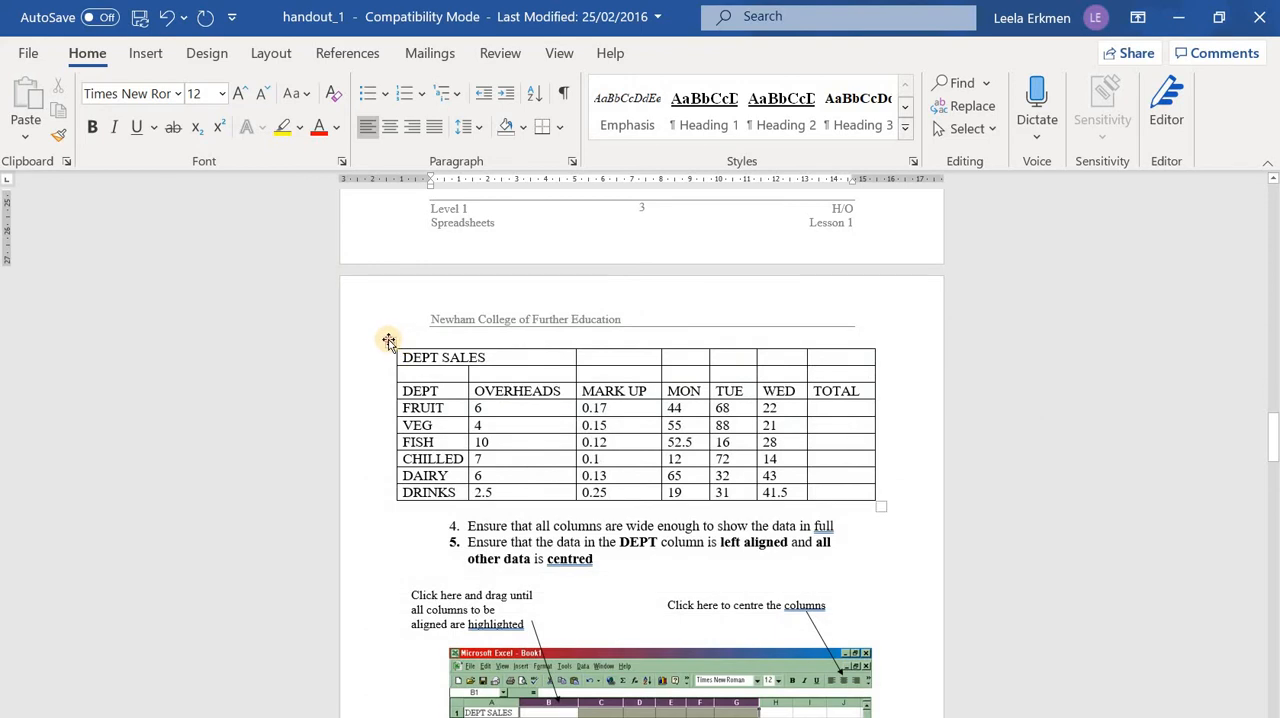
pyautogui.click(389, 342)
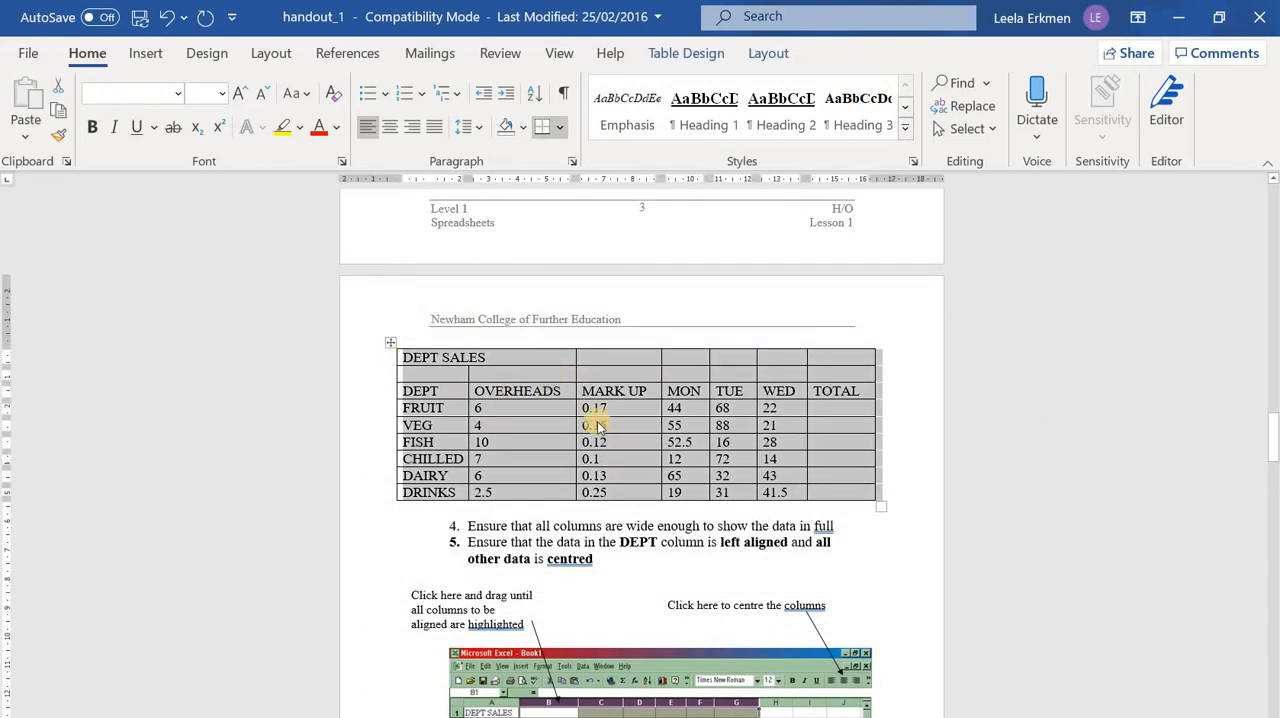
pyautogui.rightClick(597, 427)
pyautogui.click(596, 407)
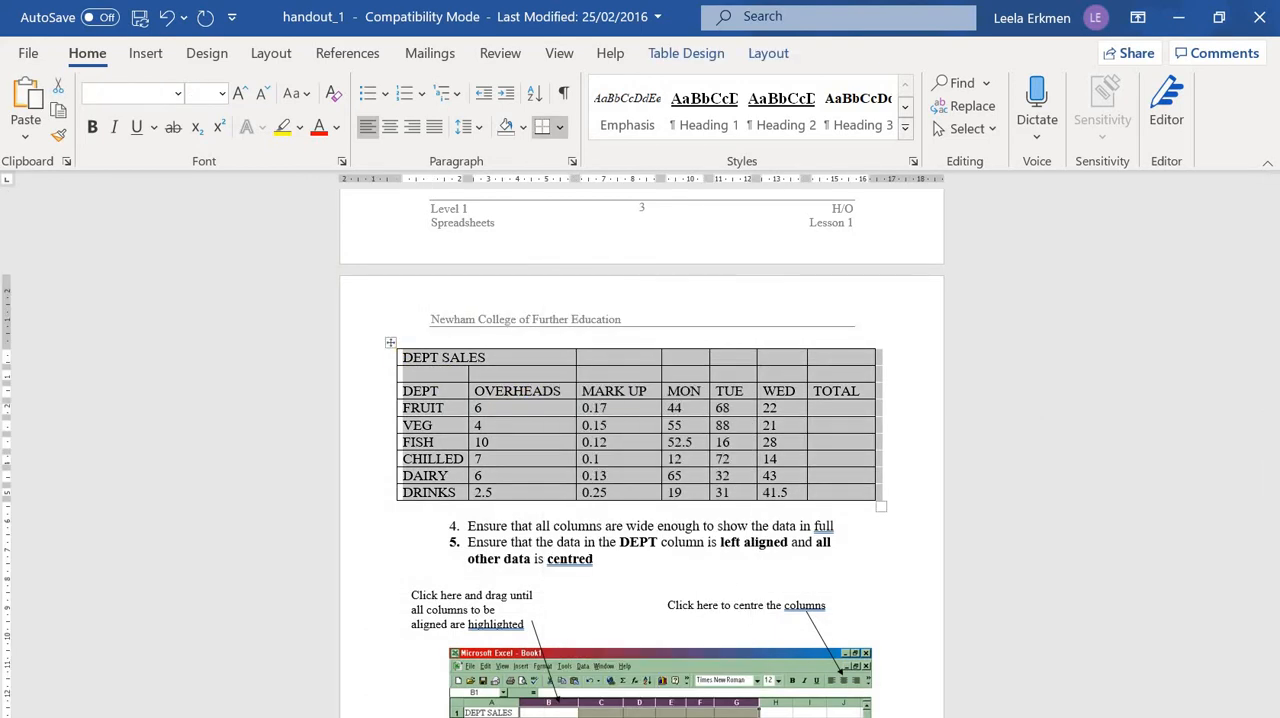
pyautogui.hotkey('alt', 'Tab')
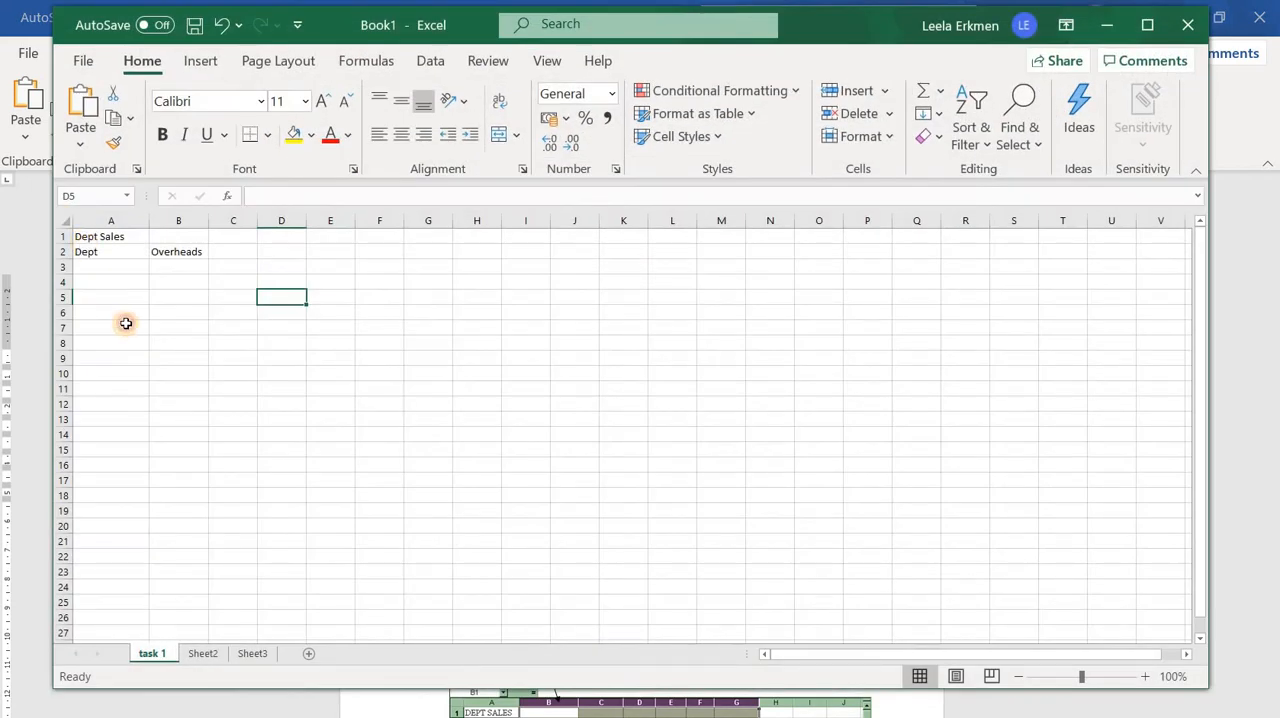
pyautogui.moveTo(90, 237); pyautogui.dragTo(169, 256)
pyautogui.press('Delete')
# Try to paste the copied table into the selected cells A1:B2 with its source formatting, and delete the pasted content
pyautogui.rightClick(99, 238)
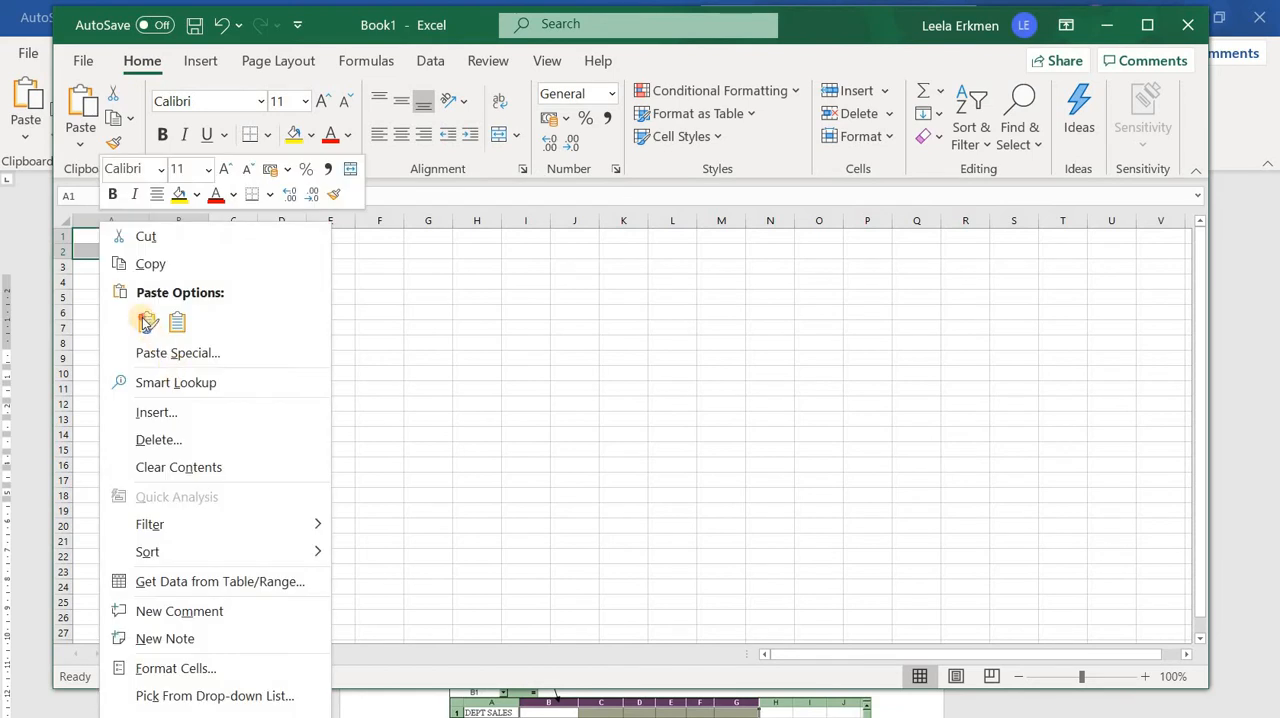
pyautogui.click(147, 322)
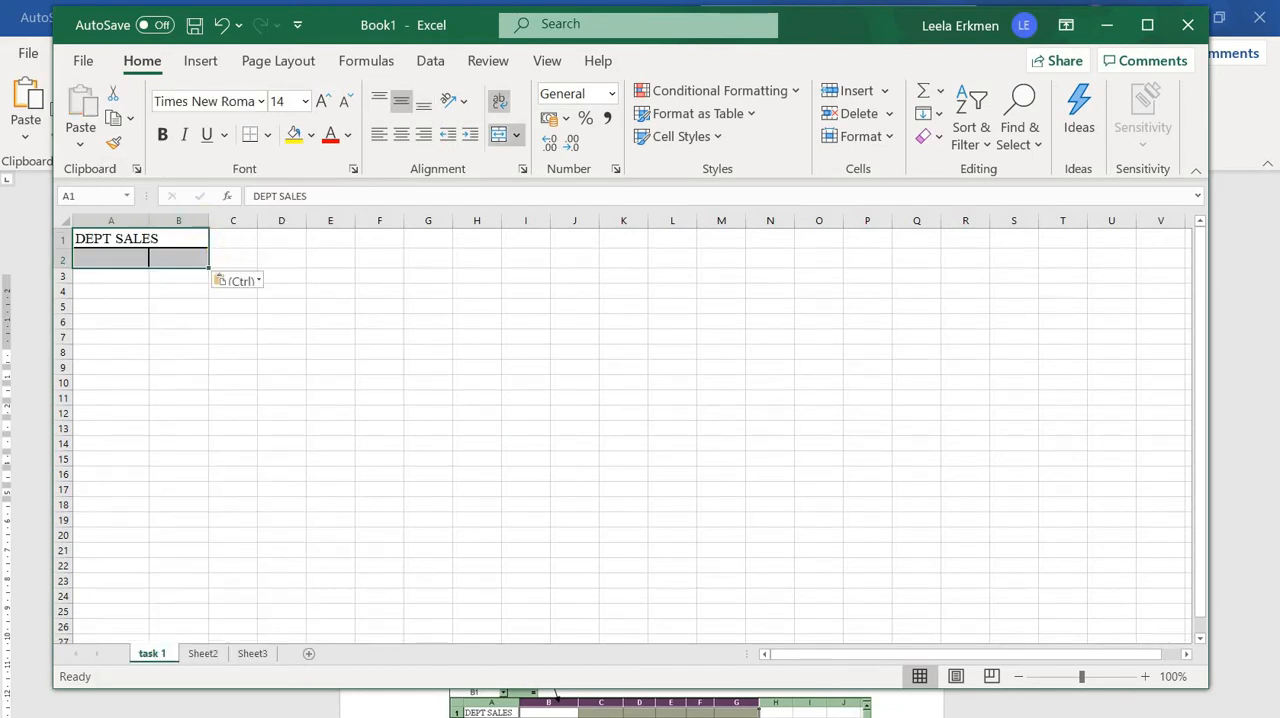
pyautogui.press('Delete')
pyautogui.click(183, 311)
# Remove the leftover borders from cells A1:B3 and unmerge cells A1:B1
pyautogui.moveTo(115, 237); pyautogui.dragTo(152, 280)
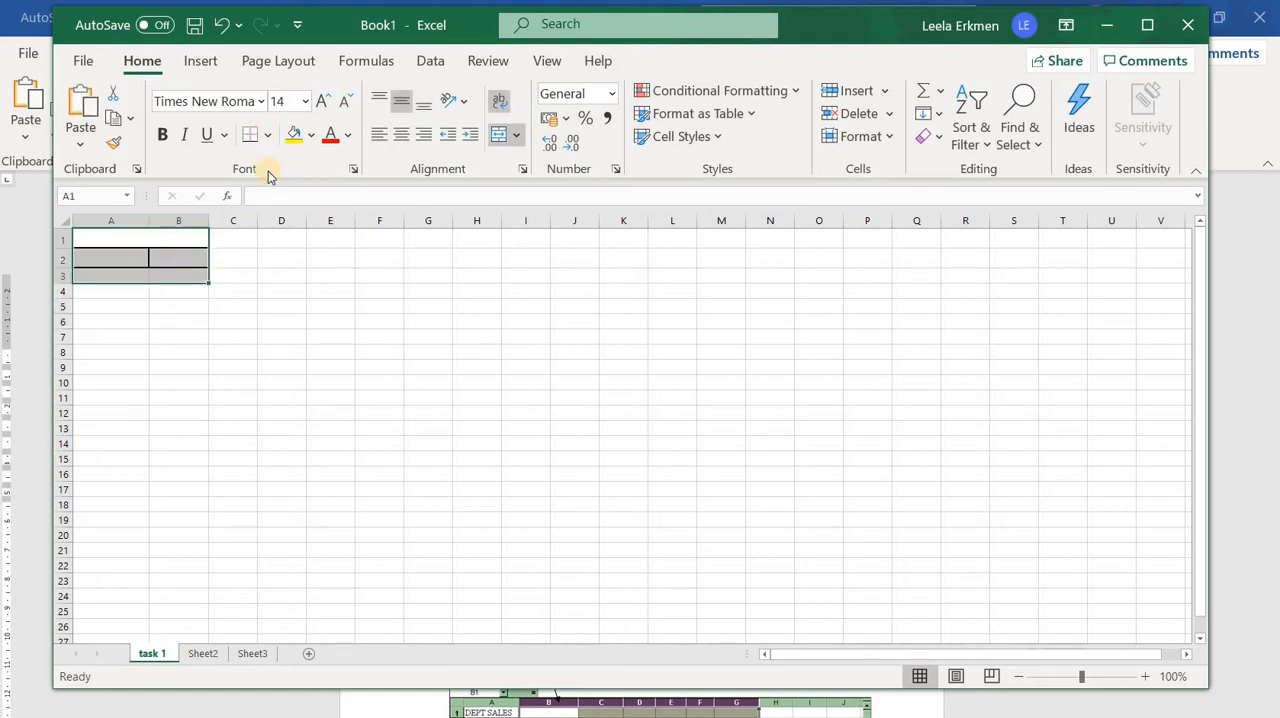
pyautogui.click(267, 135)
pyautogui.click(288, 302)
pyautogui.click(331, 337)
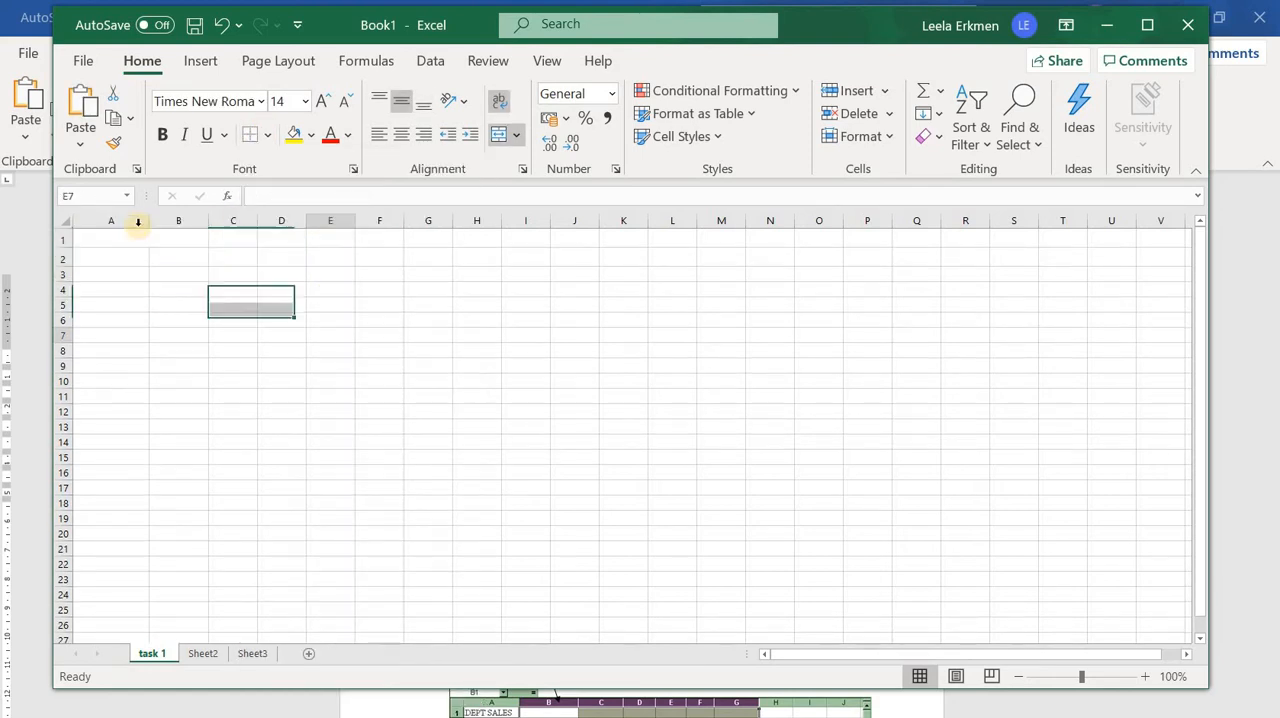
pyautogui.click(137, 236)
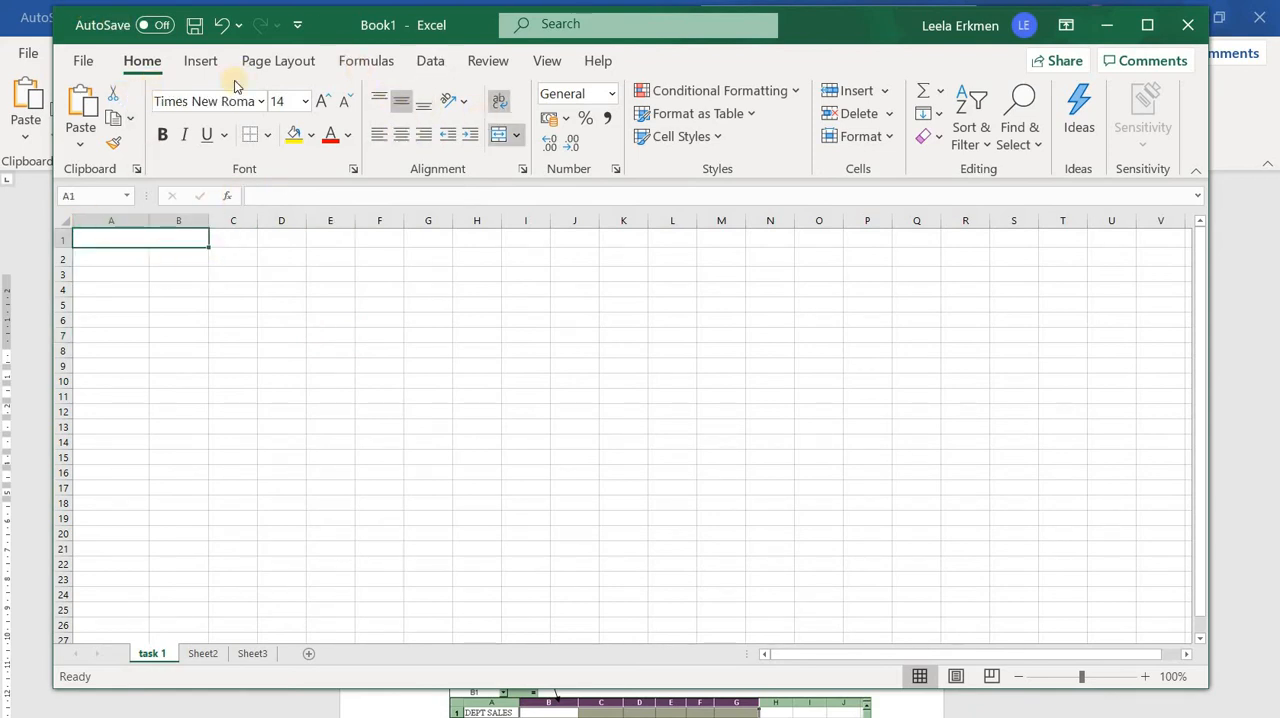
pyautogui.click(514, 142)
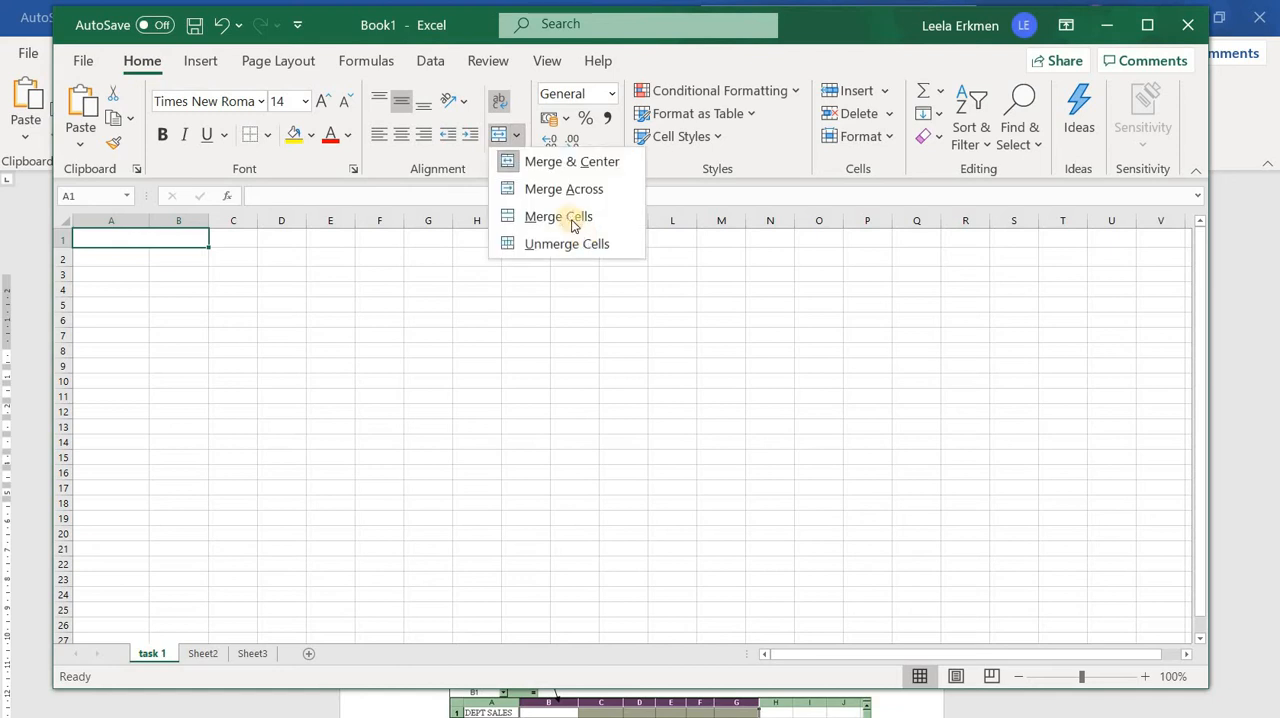
pyautogui.click(580, 322)
pyautogui.click(576, 320)
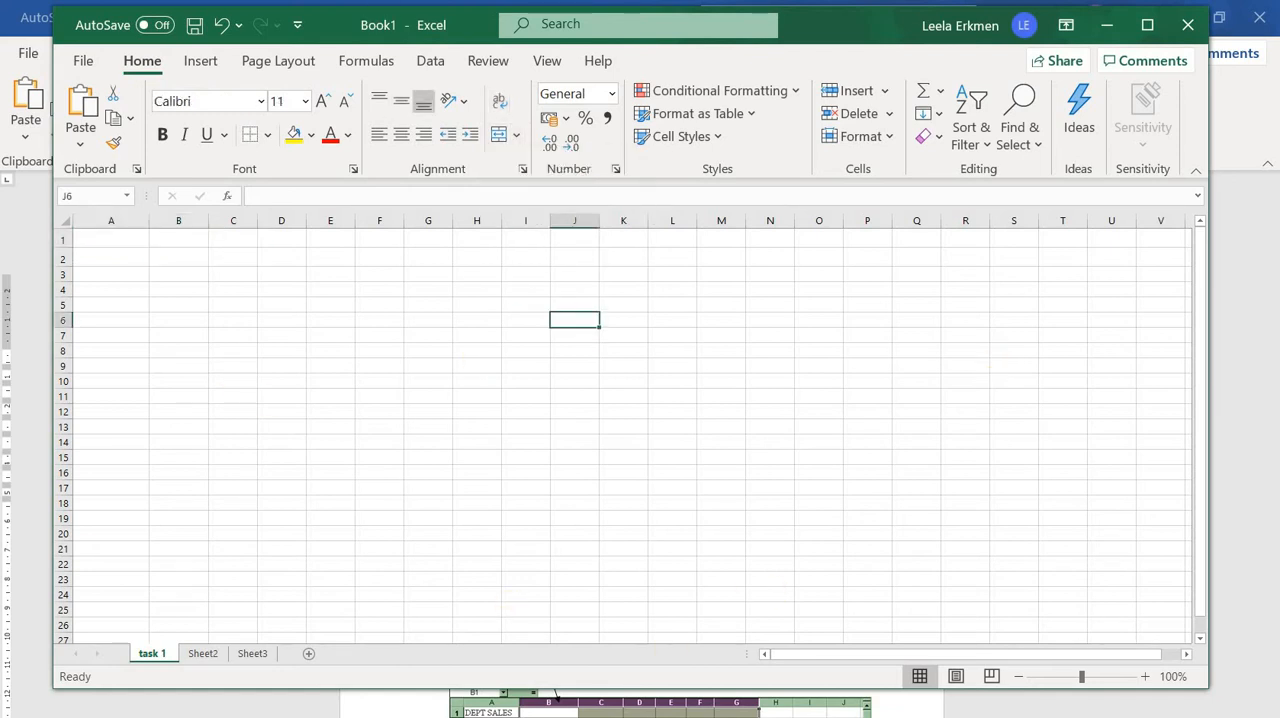
# Copy the DEPT SALES table again from the Word handout and paste it into the Excel sheet starting at cell A1
pyautogui.click(740, 716)
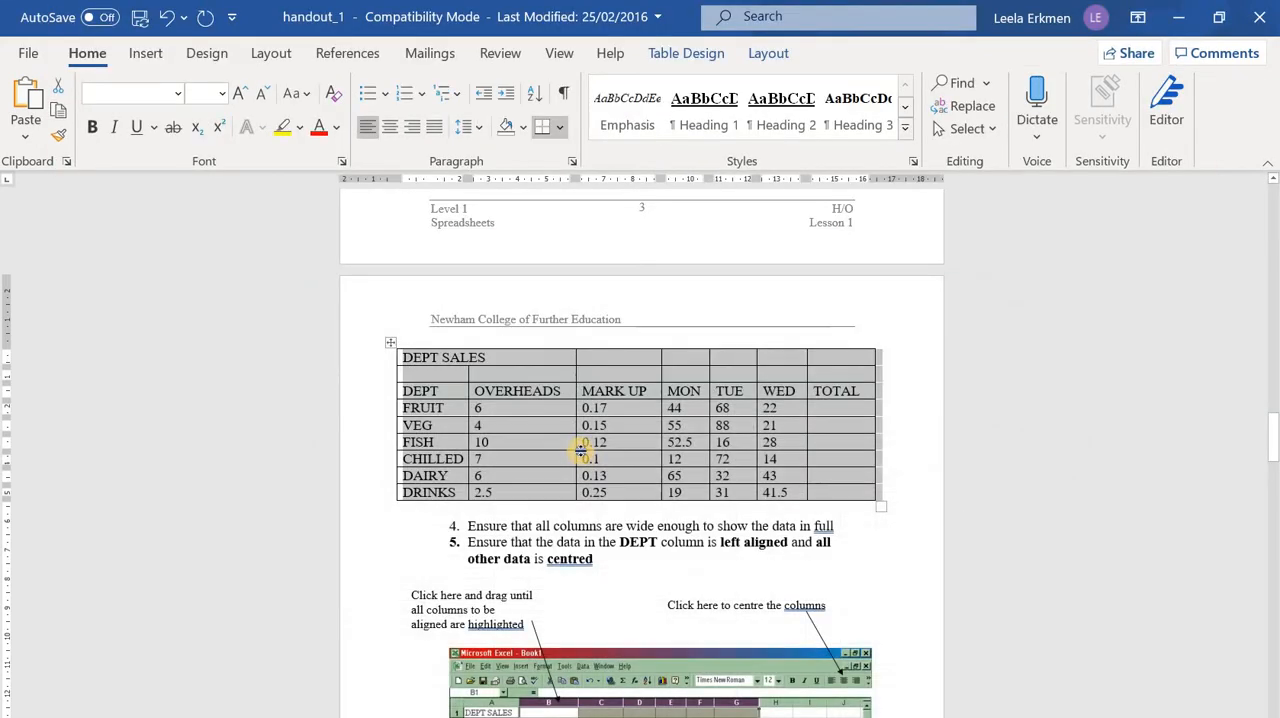
pyautogui.rightClick(581, 450)
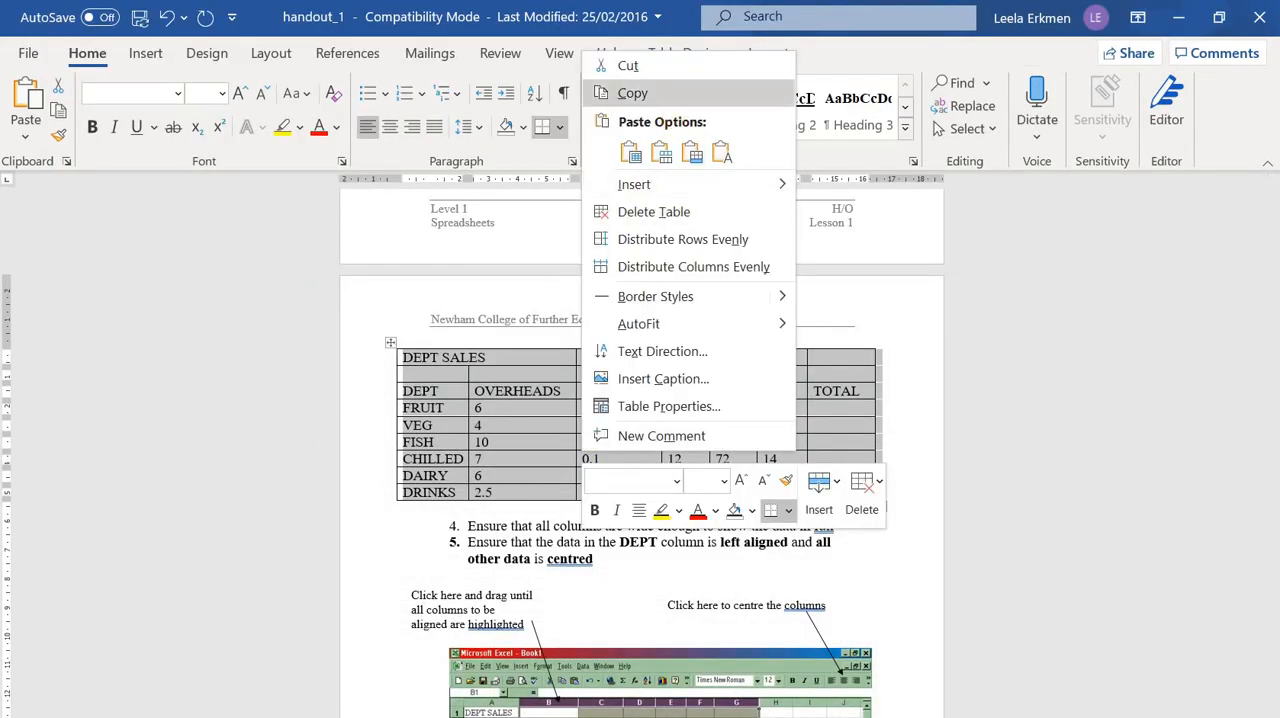
pyautogui.click(689, 92)
pyautogui.hotkey('alt', 'Tab')
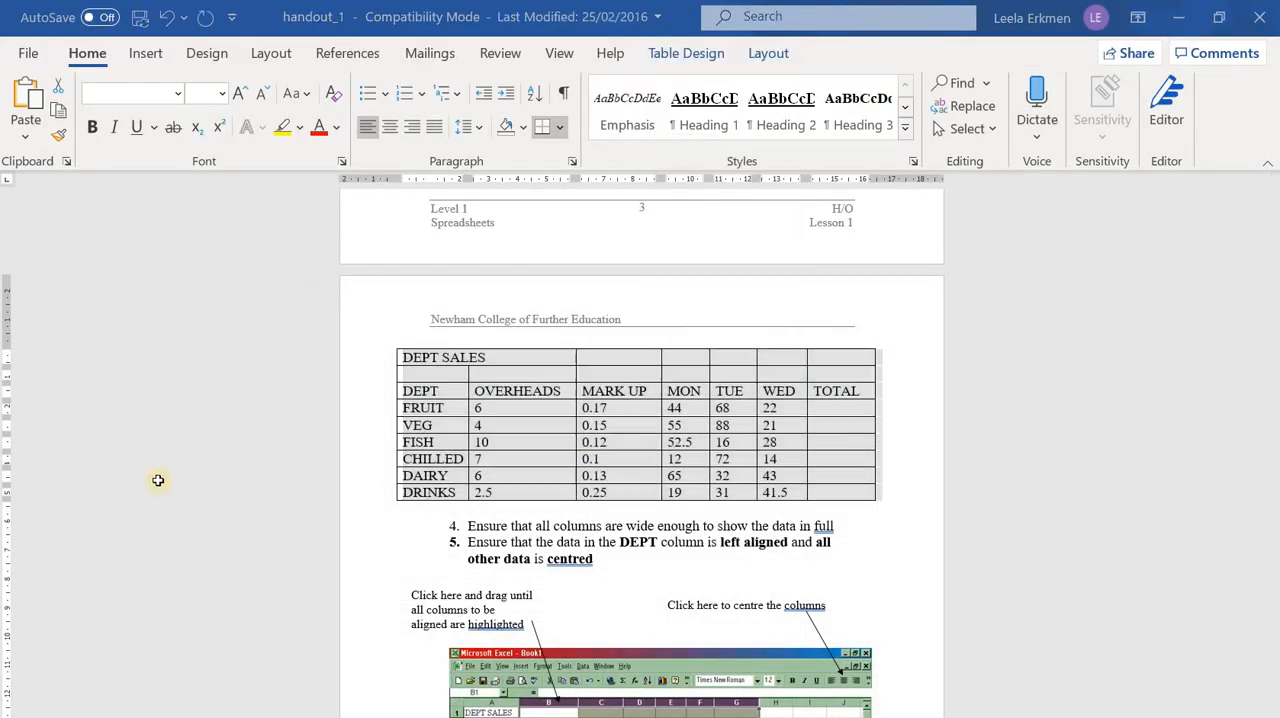
pyautogui.rightClick(122, 243)
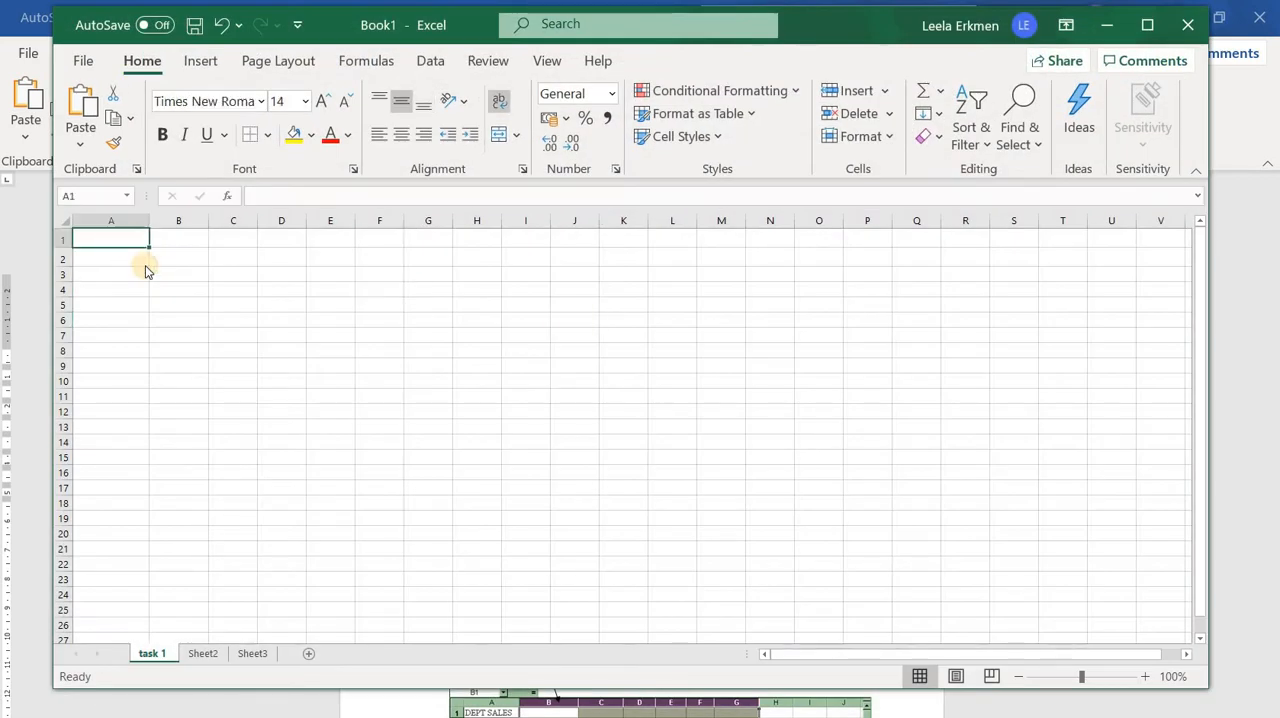
pyautogui.click(171, 320)
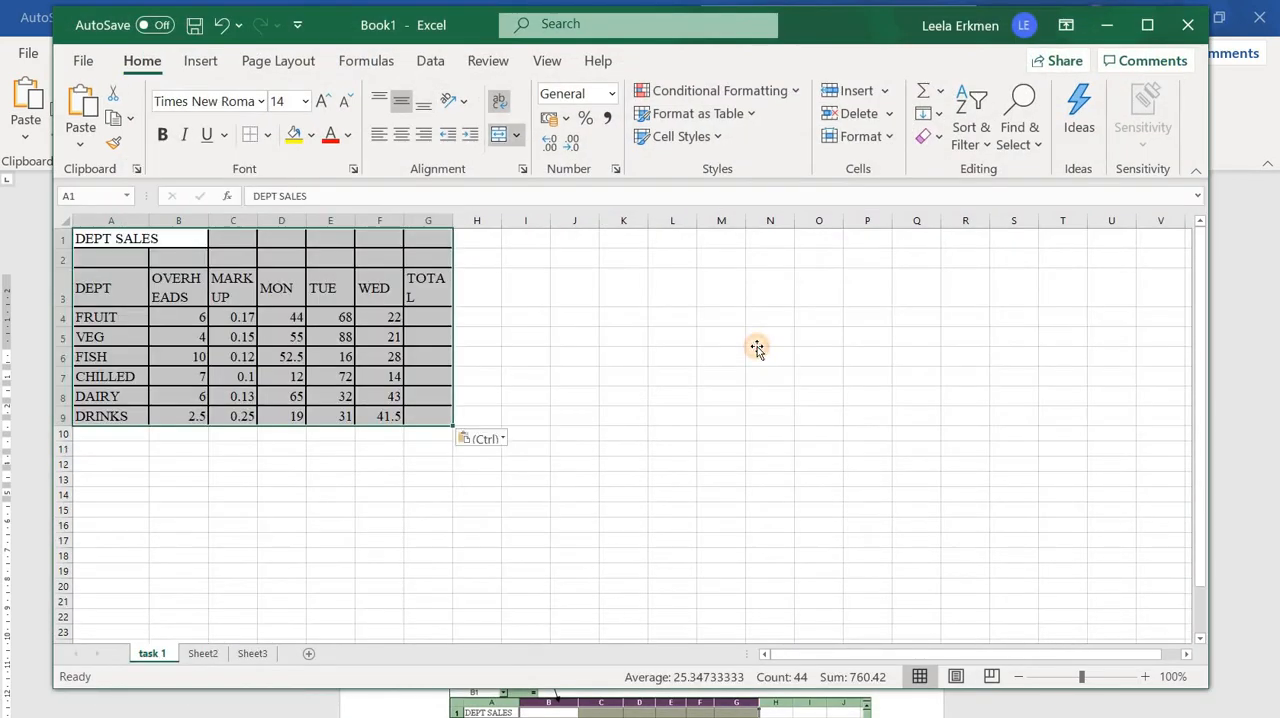
pyautogui.click(757, 346)
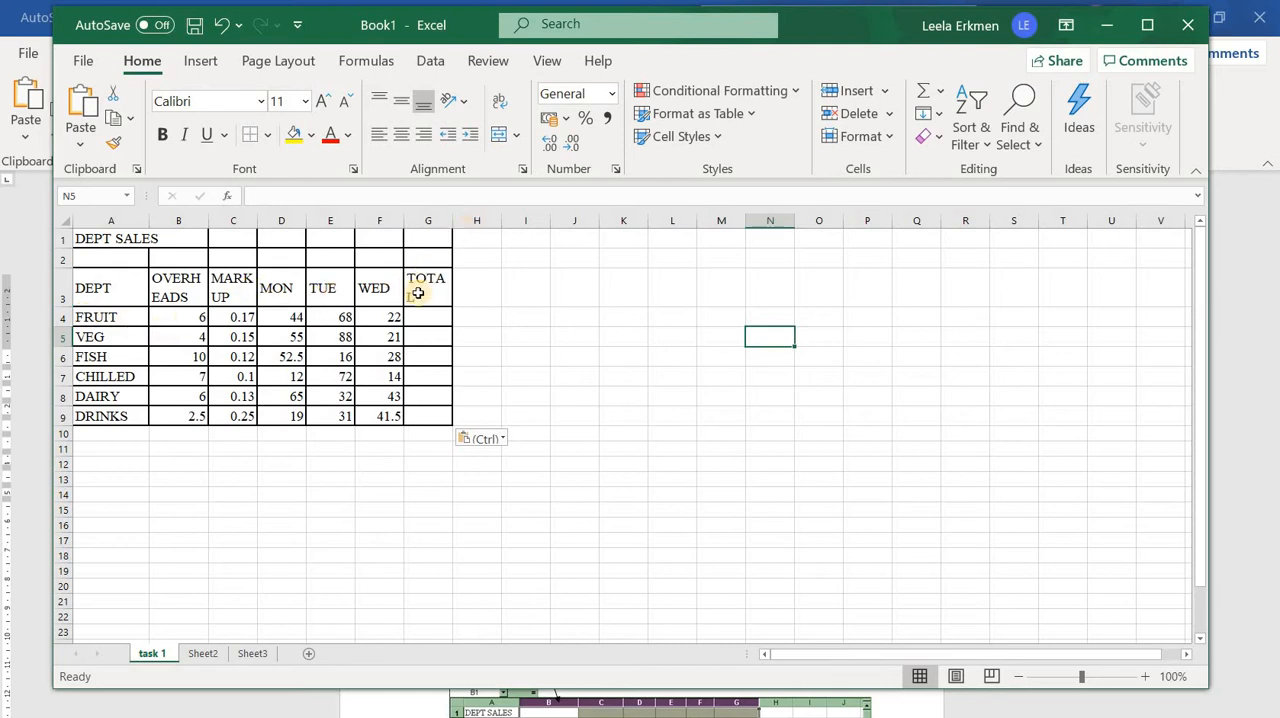
# Widen columns B, C and G so their headings fit on one line, setting column C to a width of 14.43
pyautogui.moveTo(462, 220); pyautogui.dragTo(472, 220)
pyautogui.moveTo(208, 220); pyautogui.dragTo(329, 225)
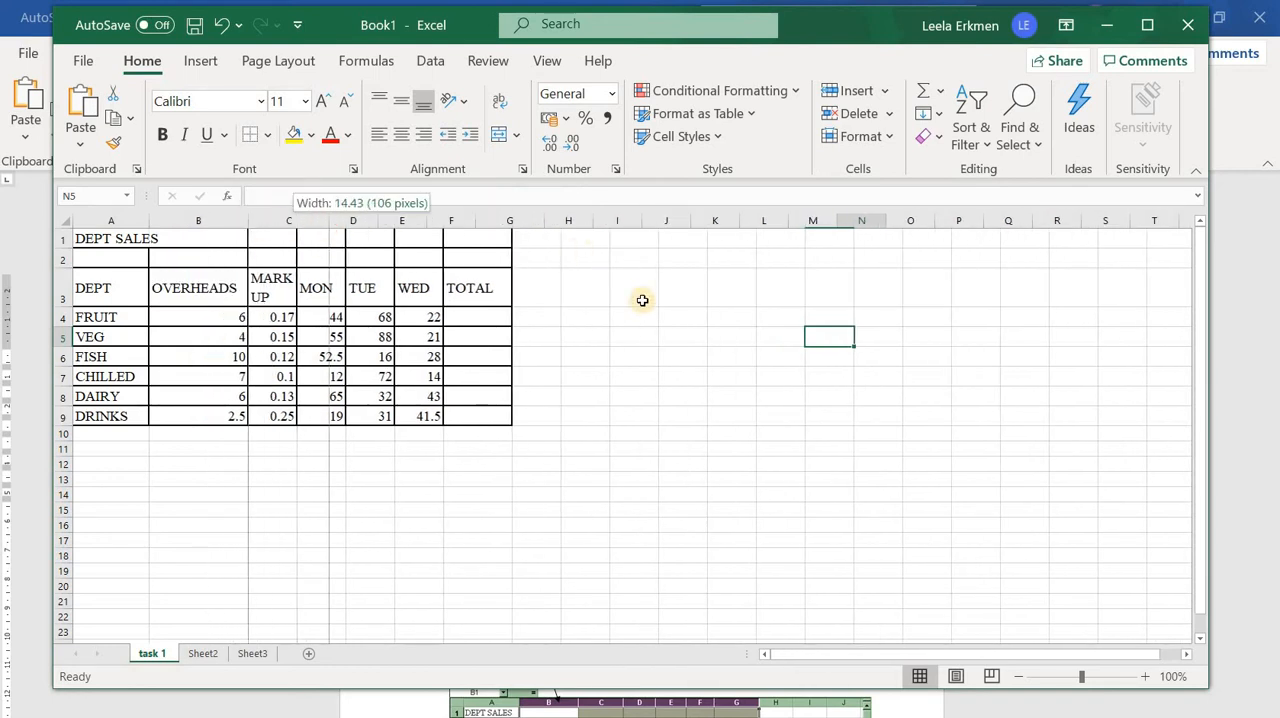
pyautogui.moveTo(645, 312); pyautogui.dragTo(639, 312)
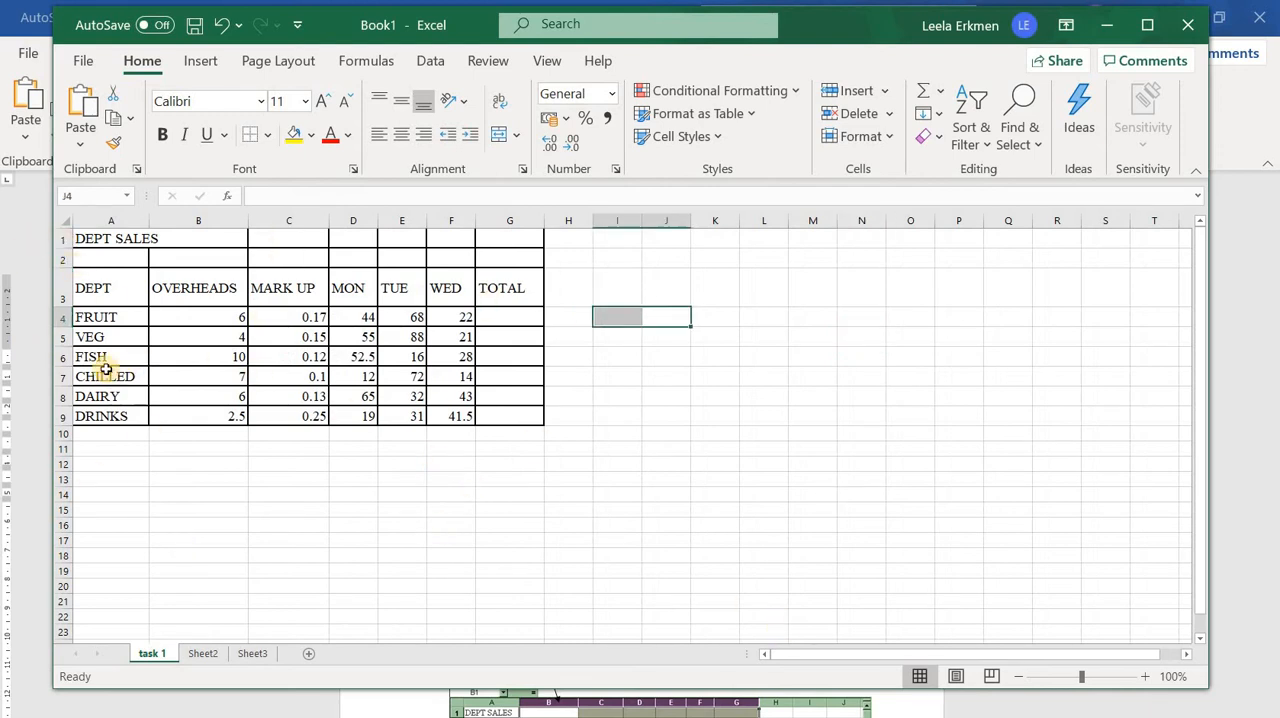
# Remove all borders from the pasted table in cells A1:G9
pyautogui.click(82, 238)
pyautogui.moveTo(533, 397); pyautogui.dragTo(512, 418)
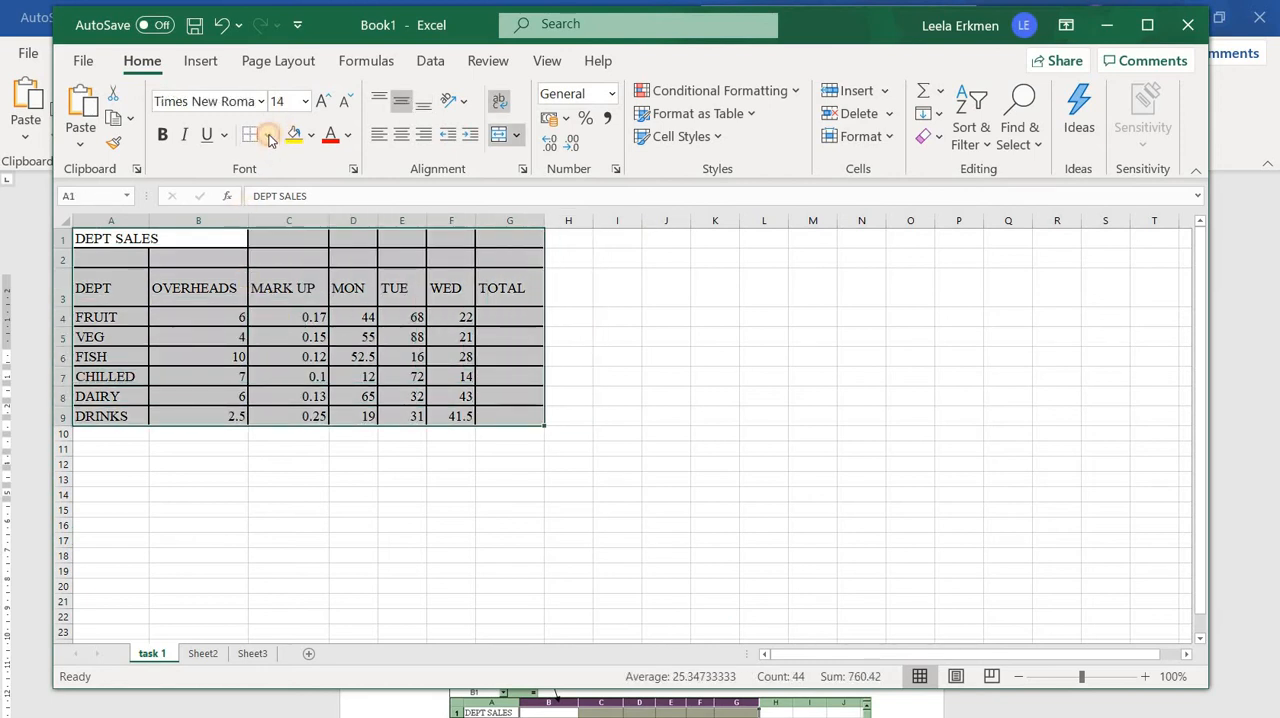
pyautogui.click(270, 139)
pyautogui.click(280, 297)
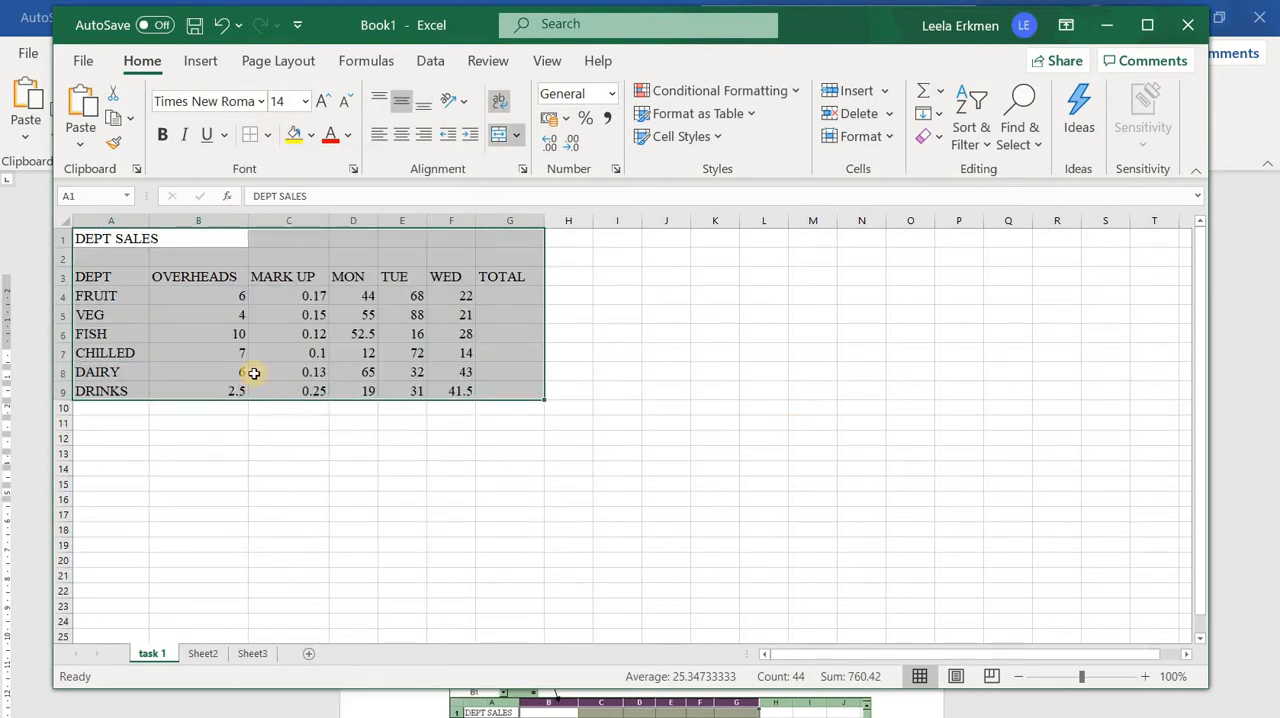
pyautogui.click(861, 391)
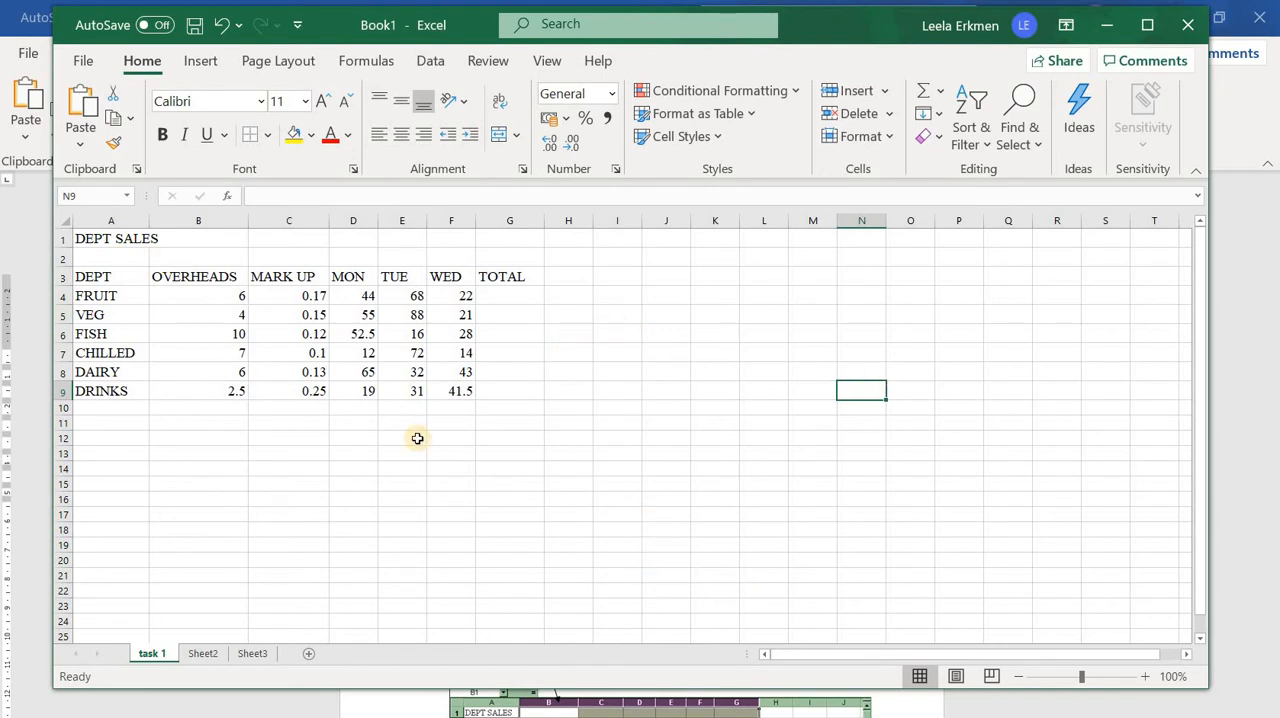
pyautogui.click(451, 514)
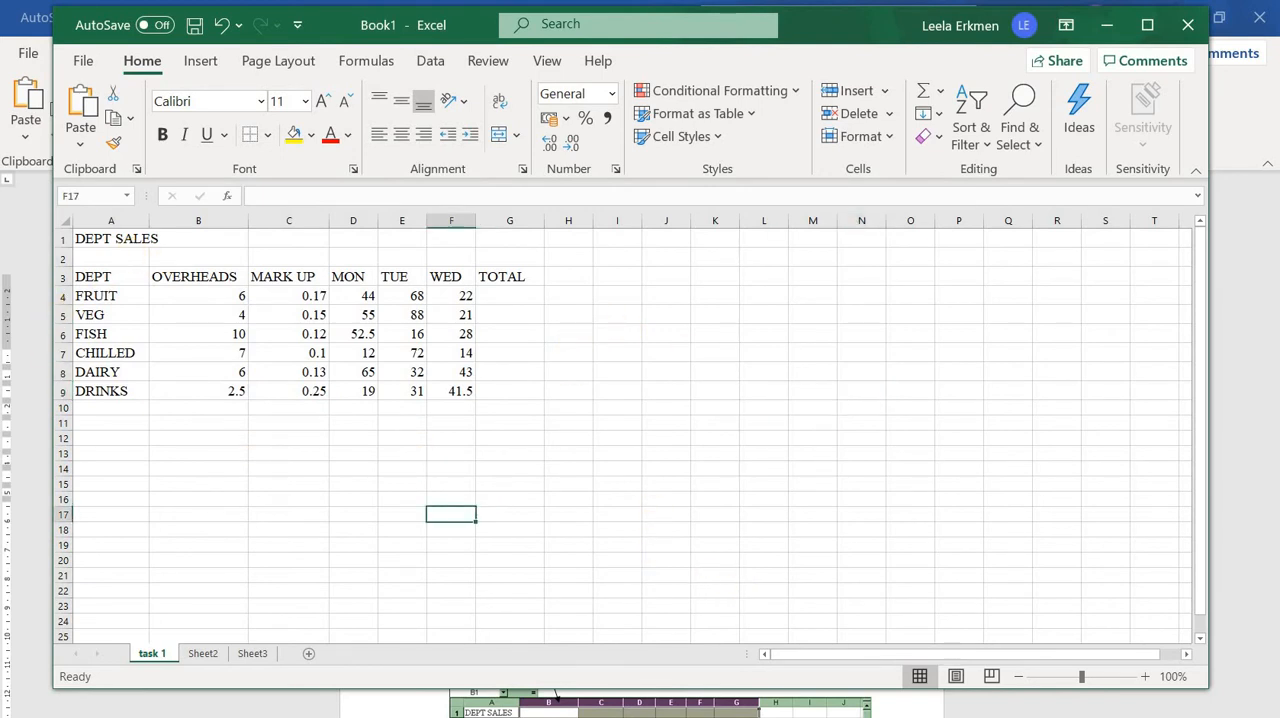
# Check the column-width instruction in the Word handout and widen column B slightly in the Excel sheet
pyautogui.click(776, 717)
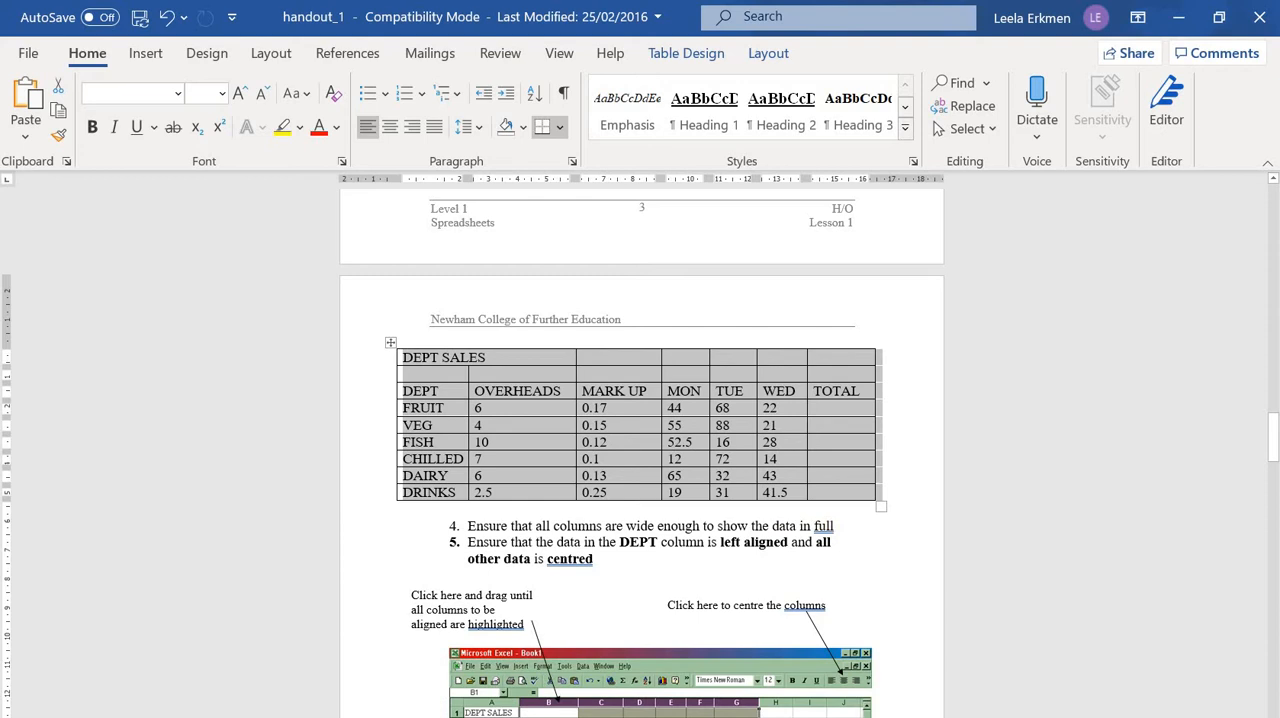
pyautogui.hotkey('alt', 'Tab')
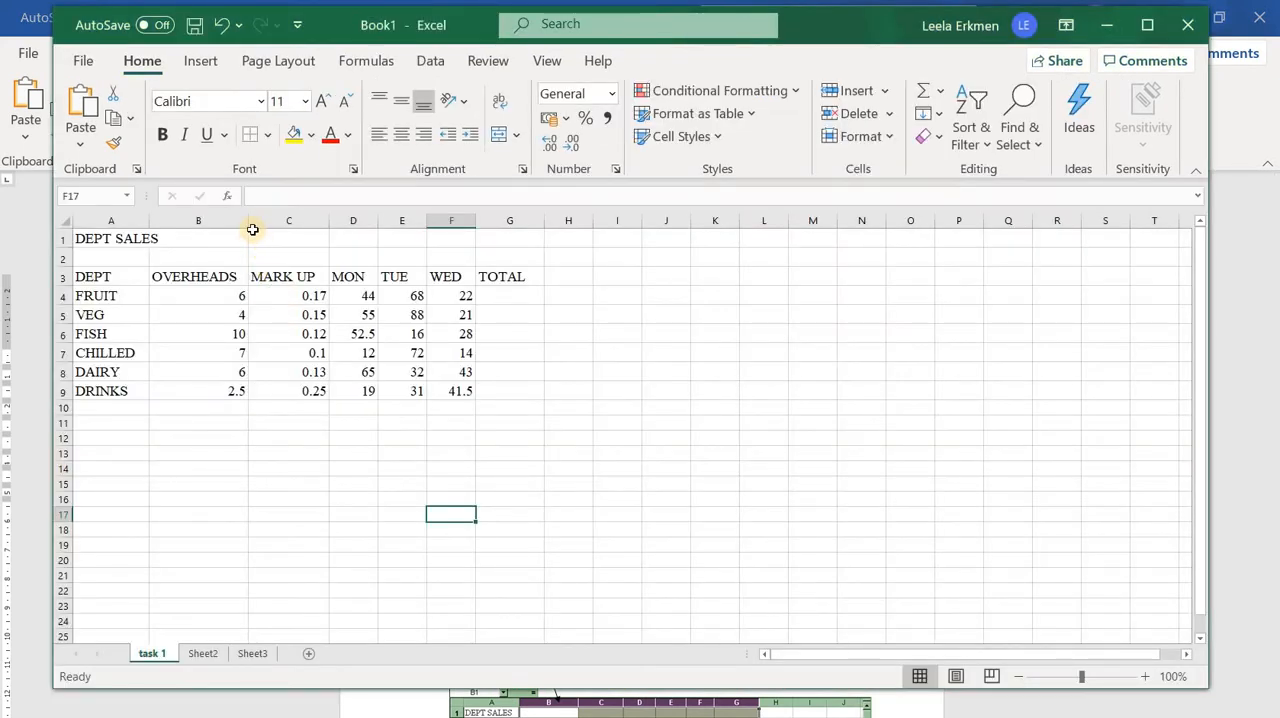
pyautogui.moveTo(245, 220); pyautogui.dragTo(256, 223)
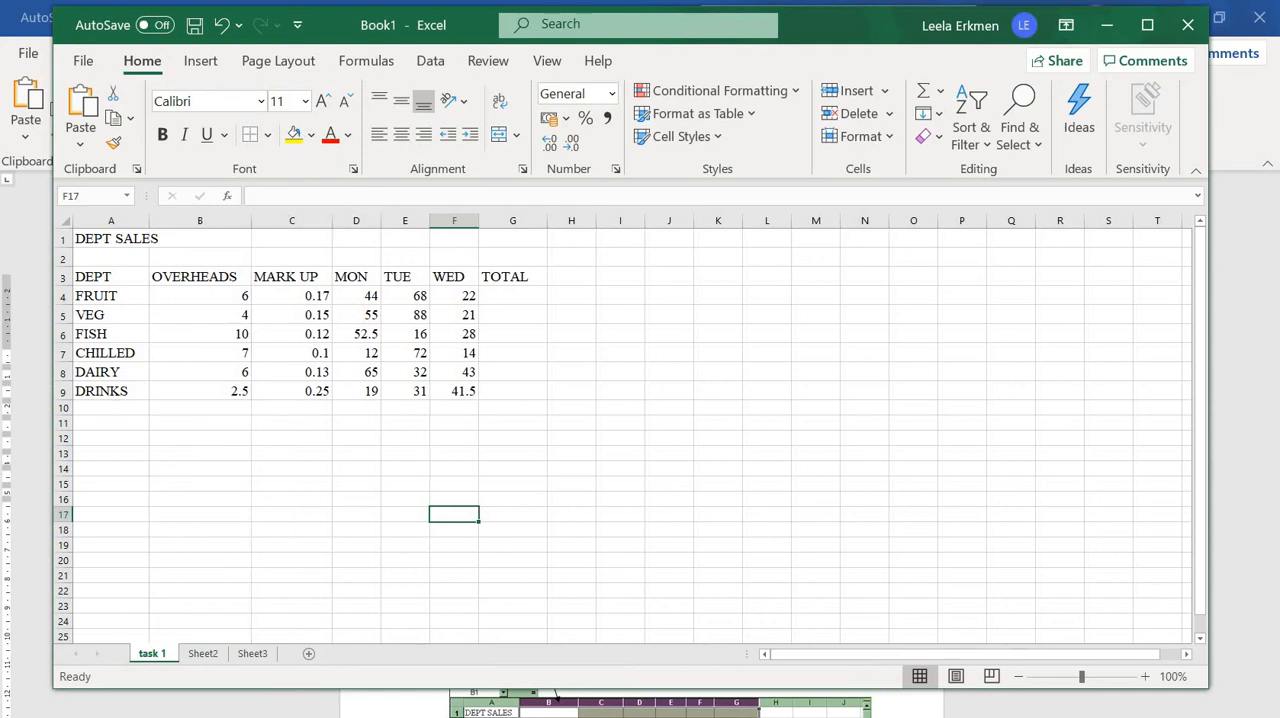
# Check the alignment instruction in the Word handout and left-align the DEPT column cells A3:A9 in Excel
pyautogui.moveTo(802, 717)
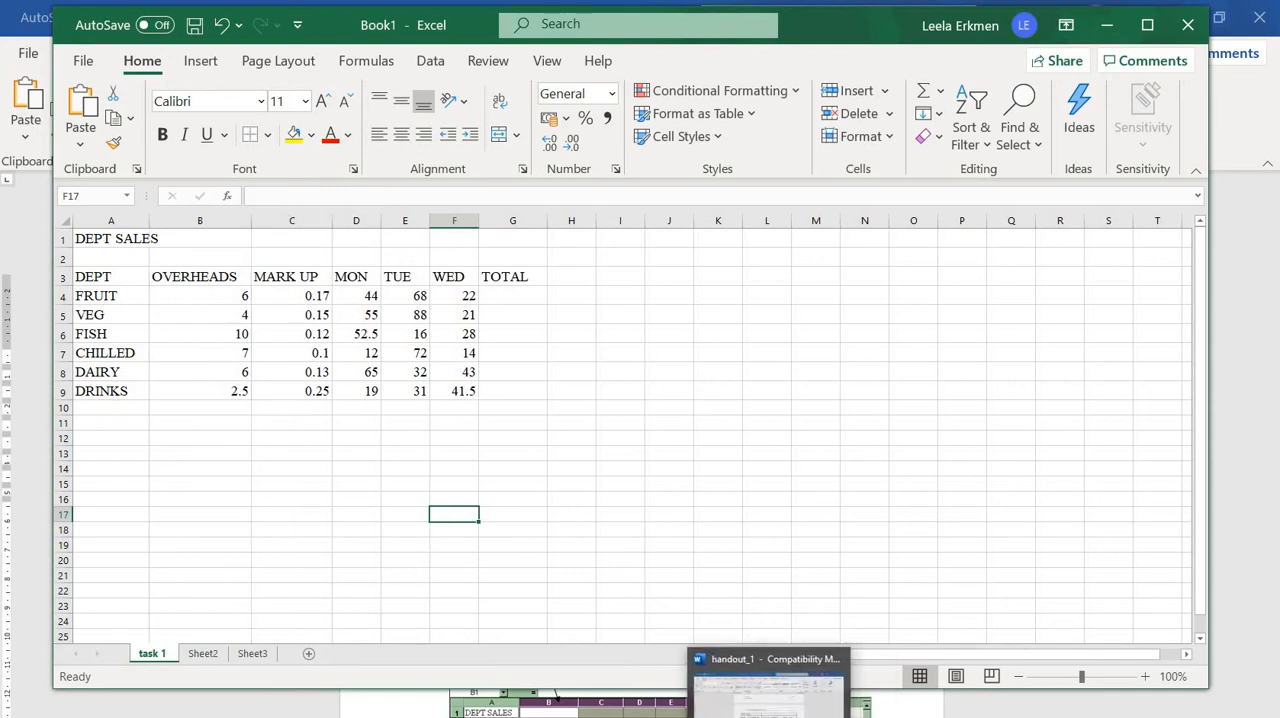
pyautogui.click(735, 717)
pyautogui.click(750, 717)
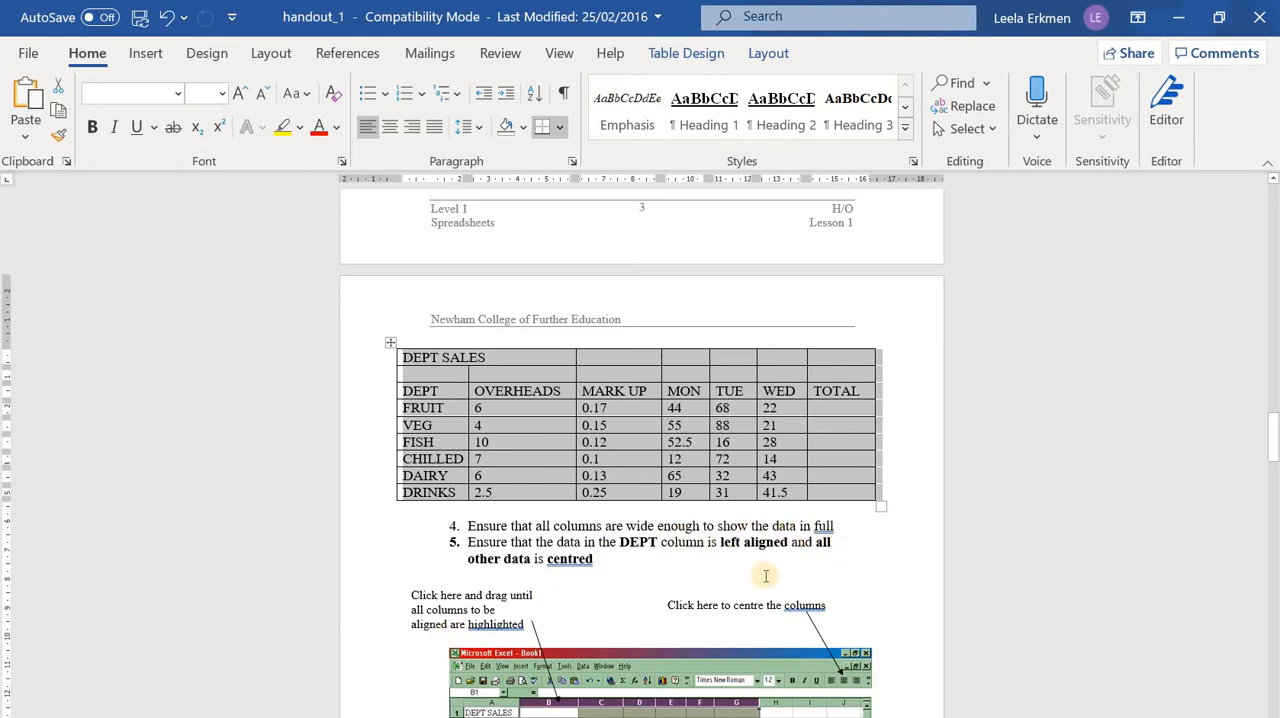
pyautogui.hotkey('alt', 'Tab')
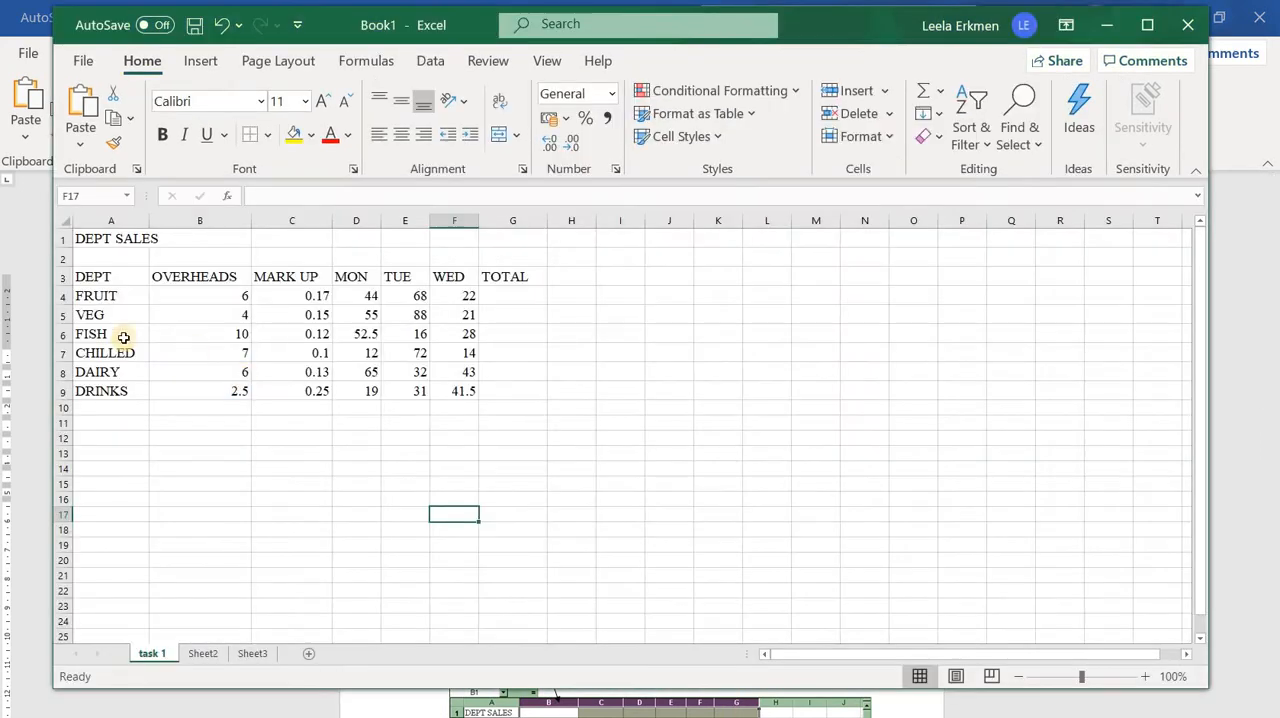
pyautogui.moveTo(100, 390); pyautogui.dragTo(100, 392)
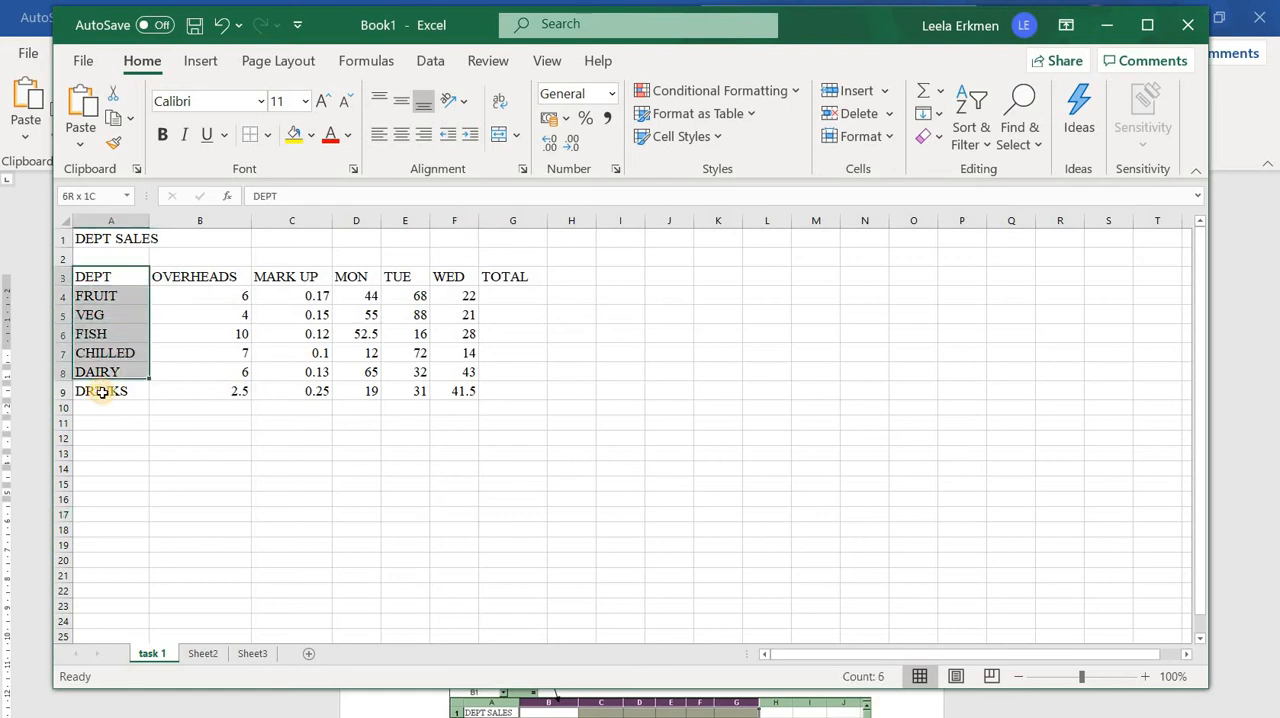
pyautogui.click(565, 494)
# Centre the data in cells B3:G9 and compare it with the alignment instruction in the Word handout
pyautogui.moveTo(194, 276); pyautogui.dragTo(510, 390)
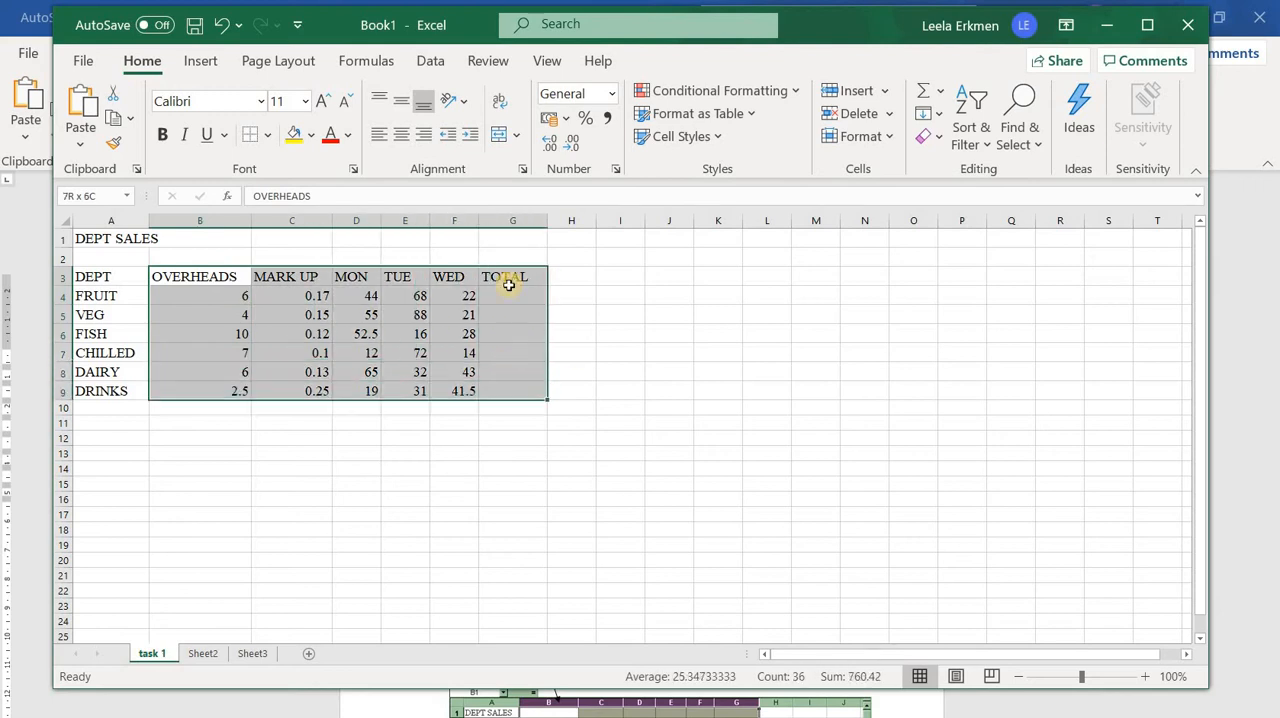
pyautogui.click(404, 137)
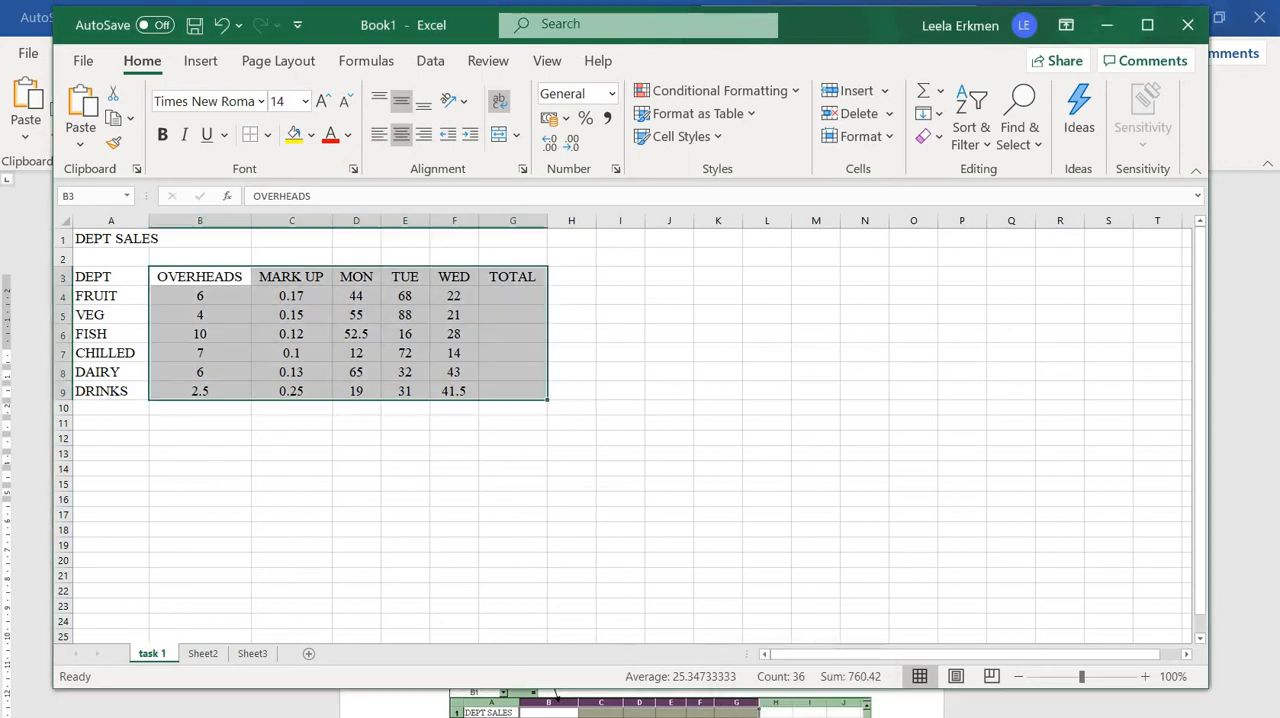
pyautogui.click(610, 714)
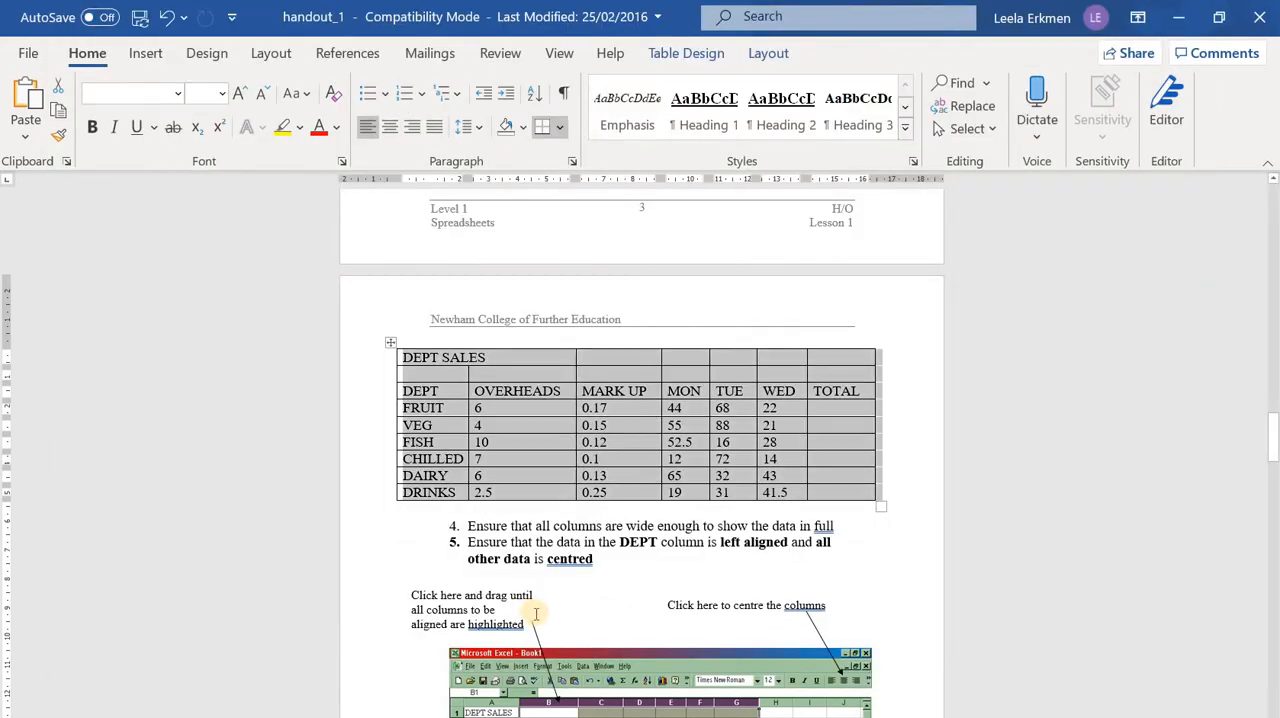
pyautogui.scroll(-4, 536, 614)
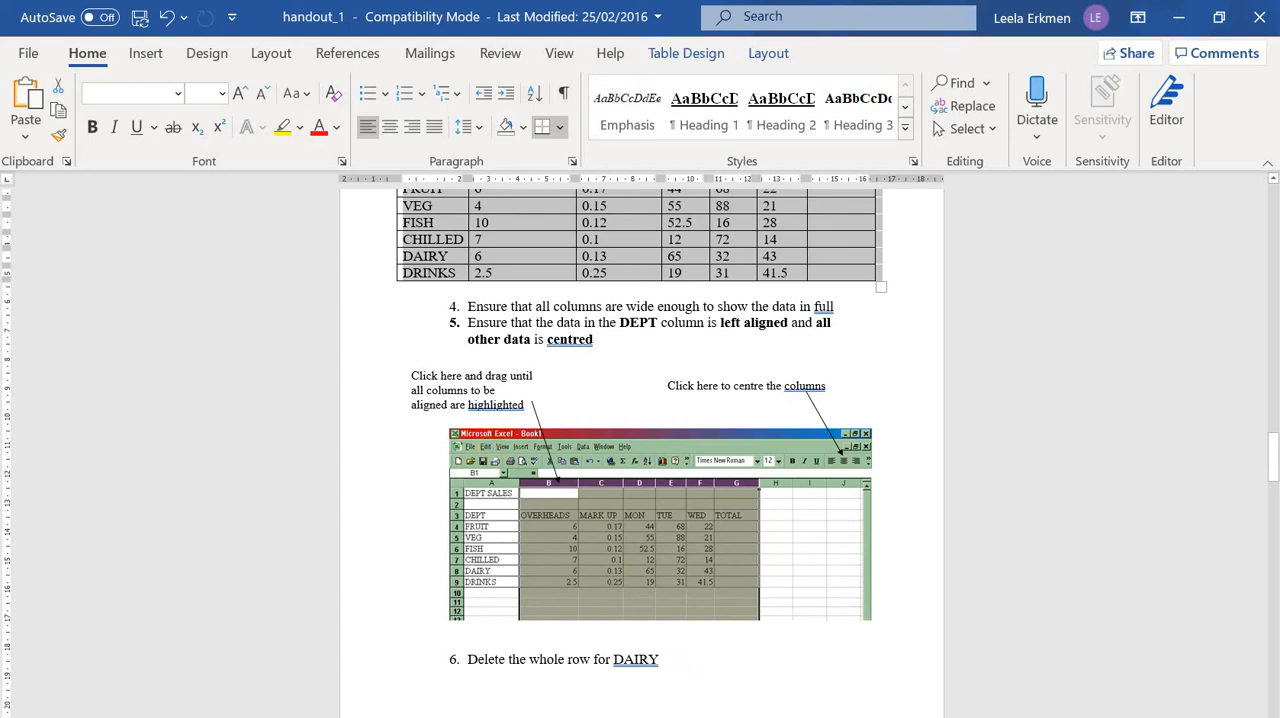
pyautogui.click(803, 714)
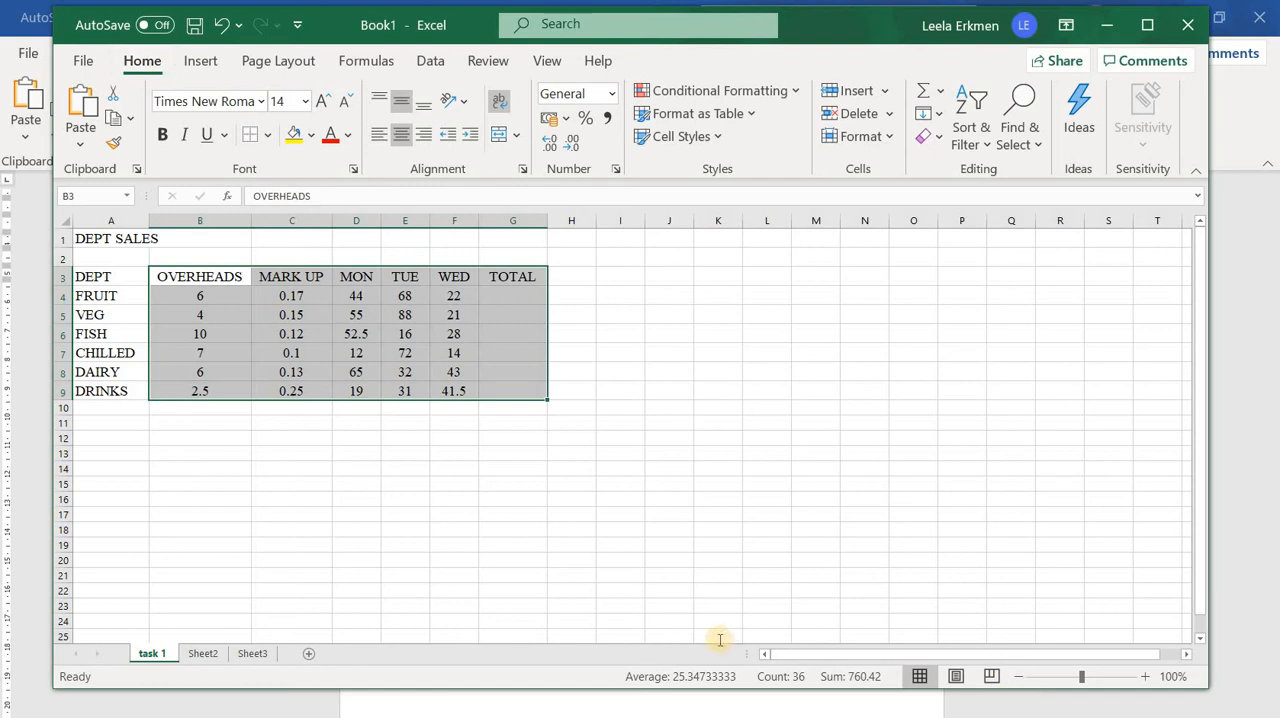
# Check the row-deletion instruction in the Word handout and clear the contents of the whole DAIRY row in Excel
pyautogui.hotkey('alt', 'Tab')
pyautogui.scroll(-2, 719, 639)
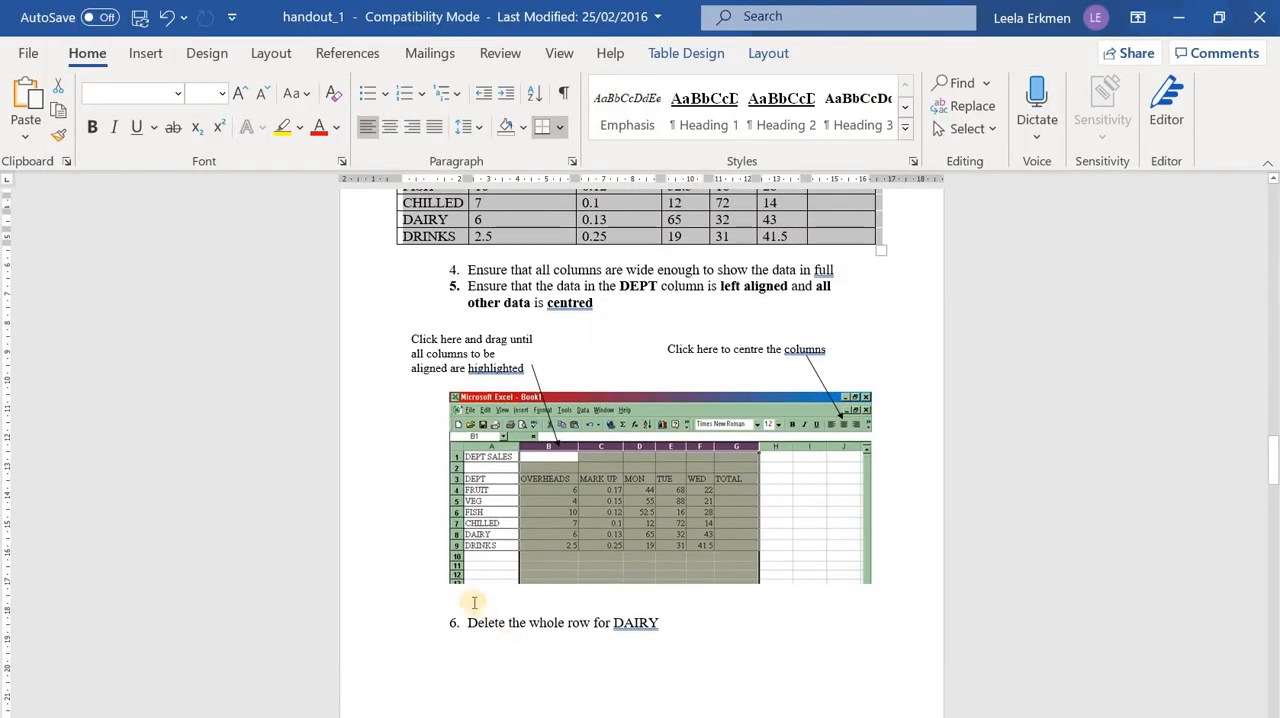
pyautogui.scroll(-1, 474, 602)
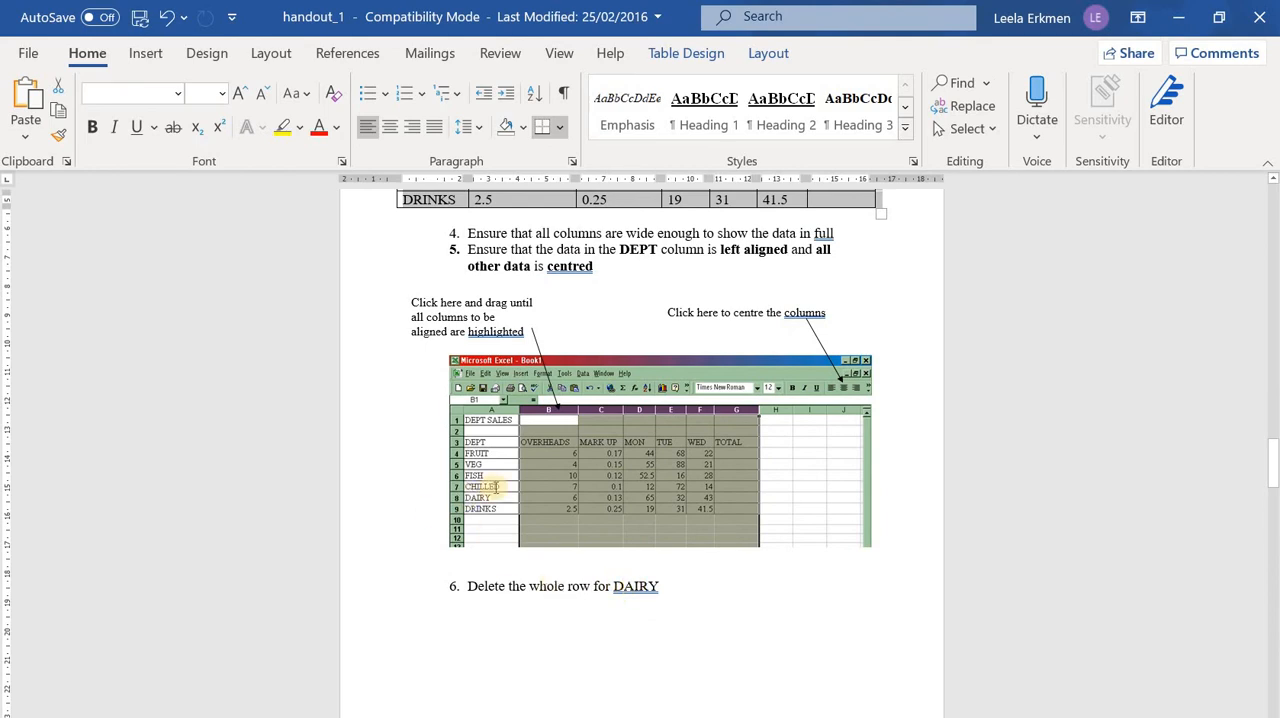
pyautogui.hotkey('alt', 'Tab')
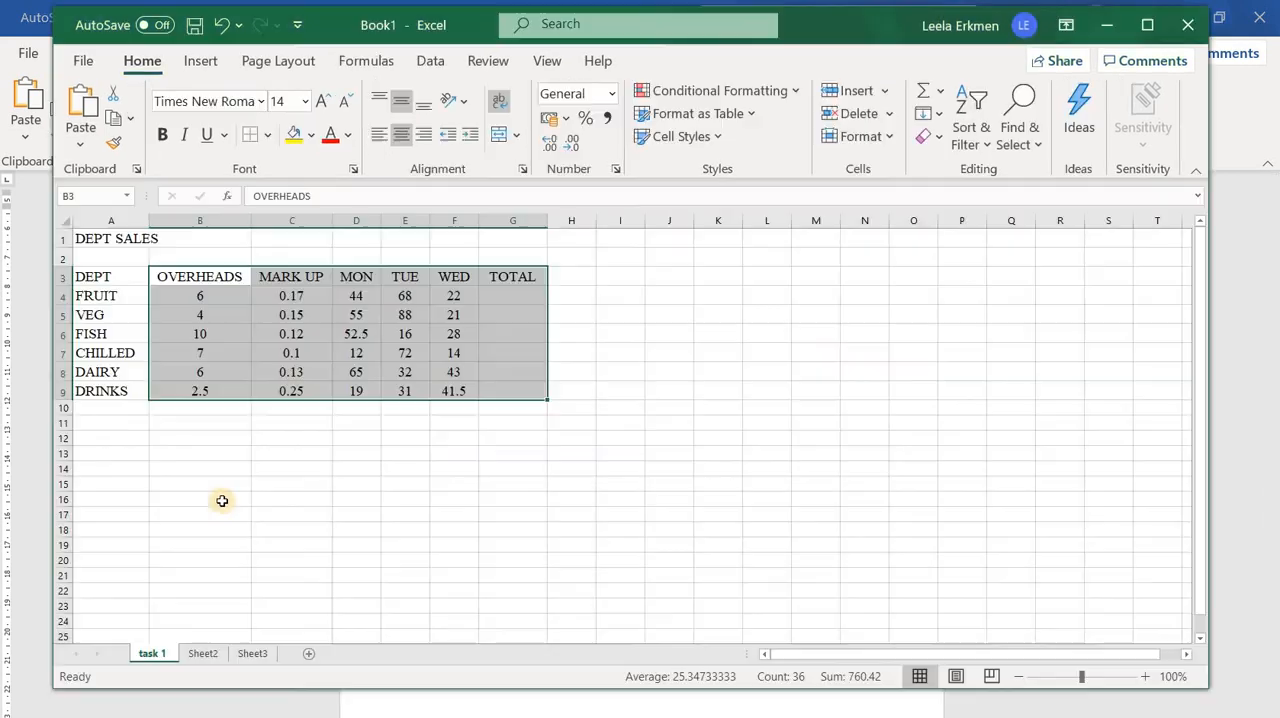
pyautogui.click(202, 508)
pyautogui.moveTo(100, 372); pyautogui.dragTo(511, 372)
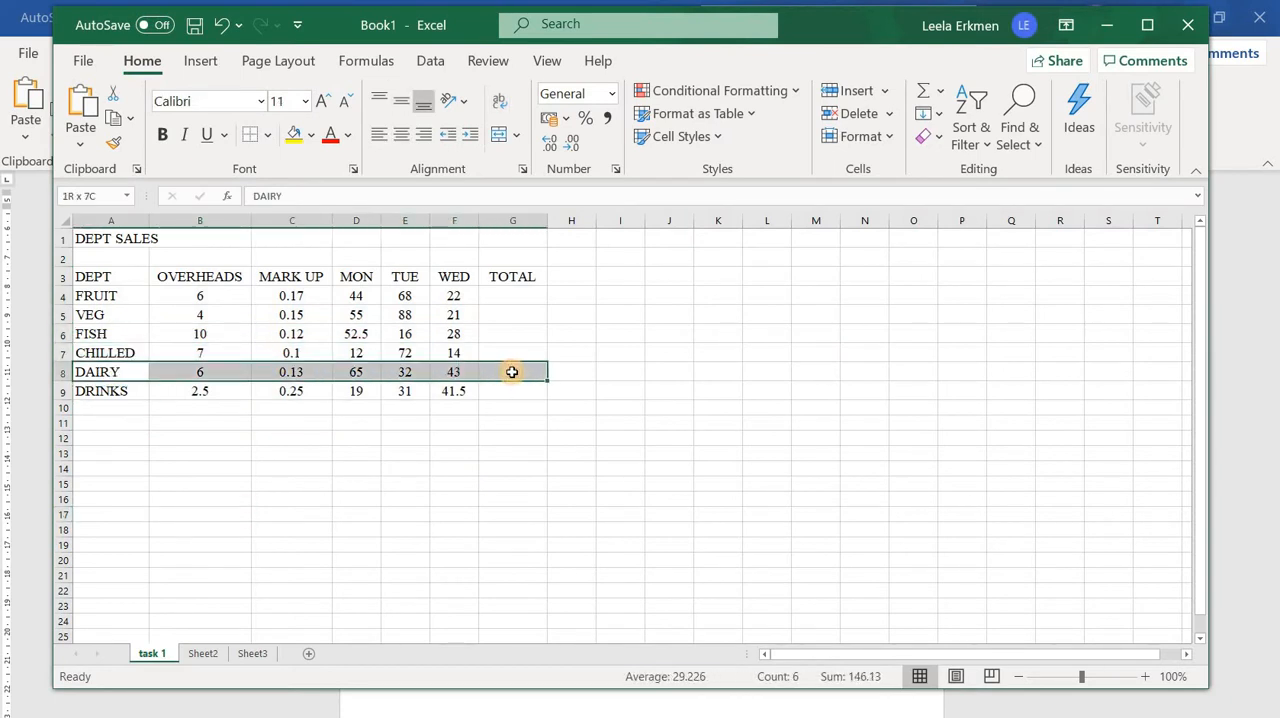
pyautogui.click(354, 500)
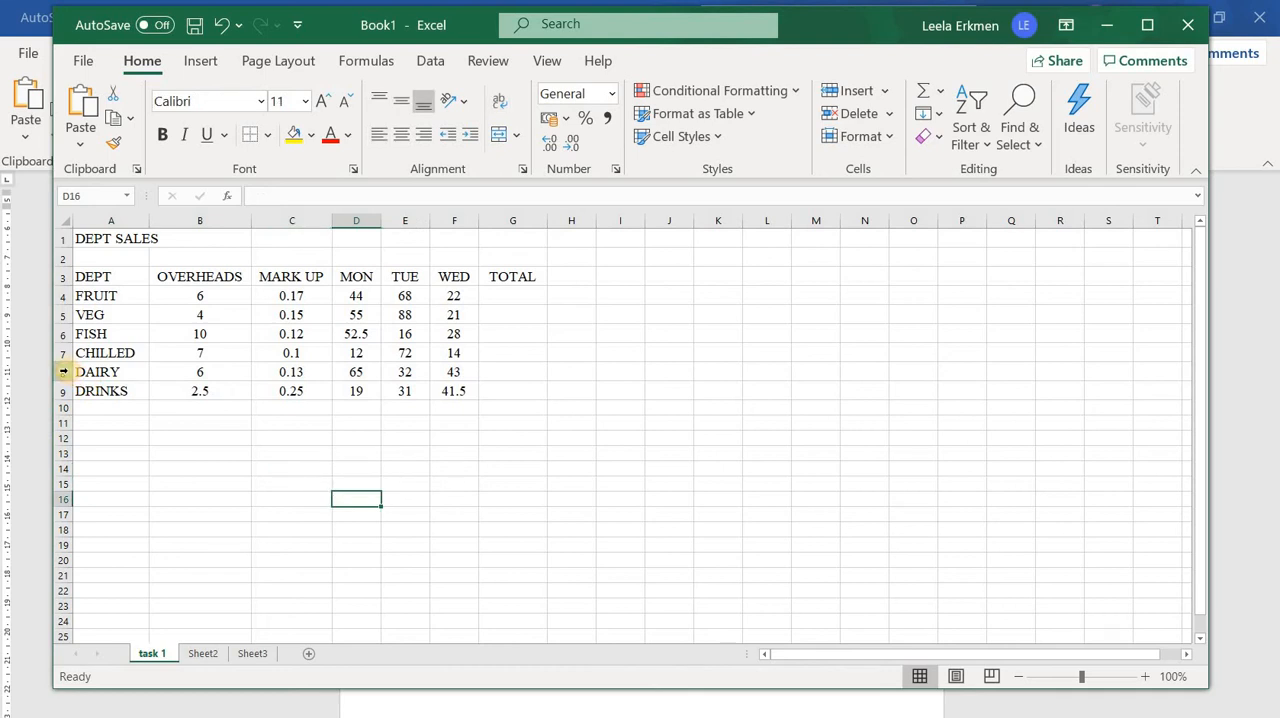
pyautogui.click(63, 371)
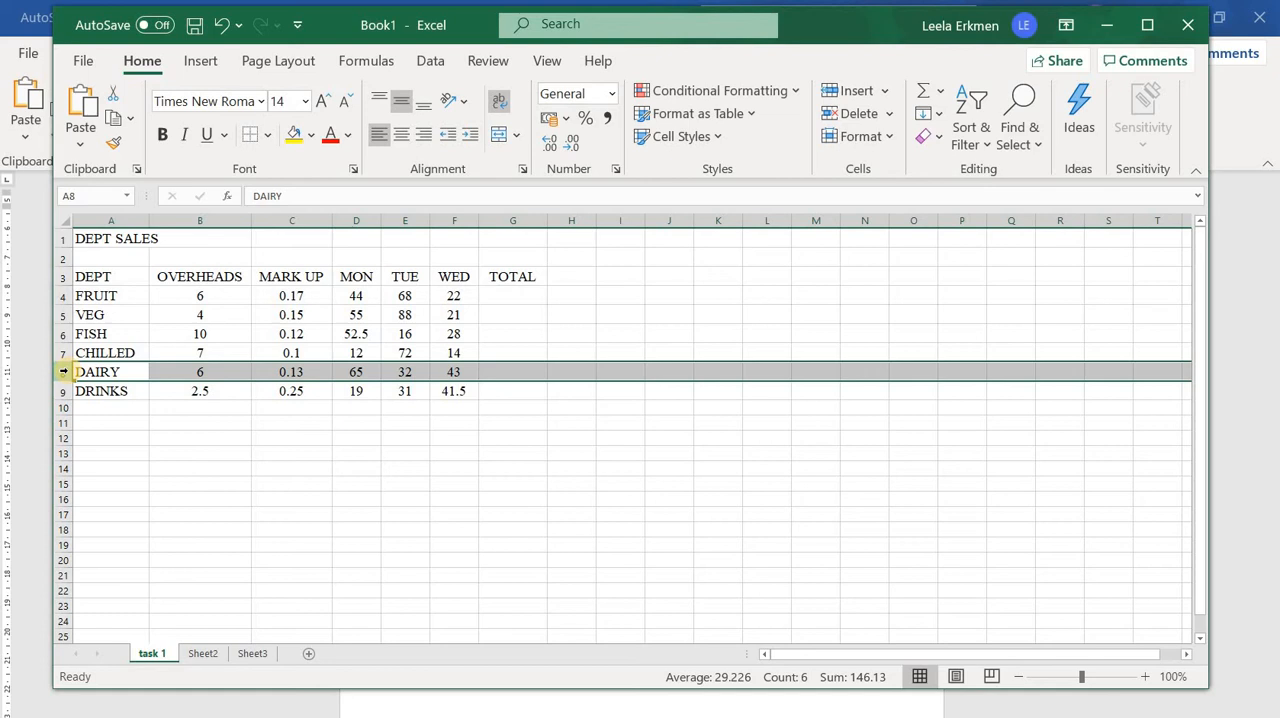
pyautogui.press('Delete')
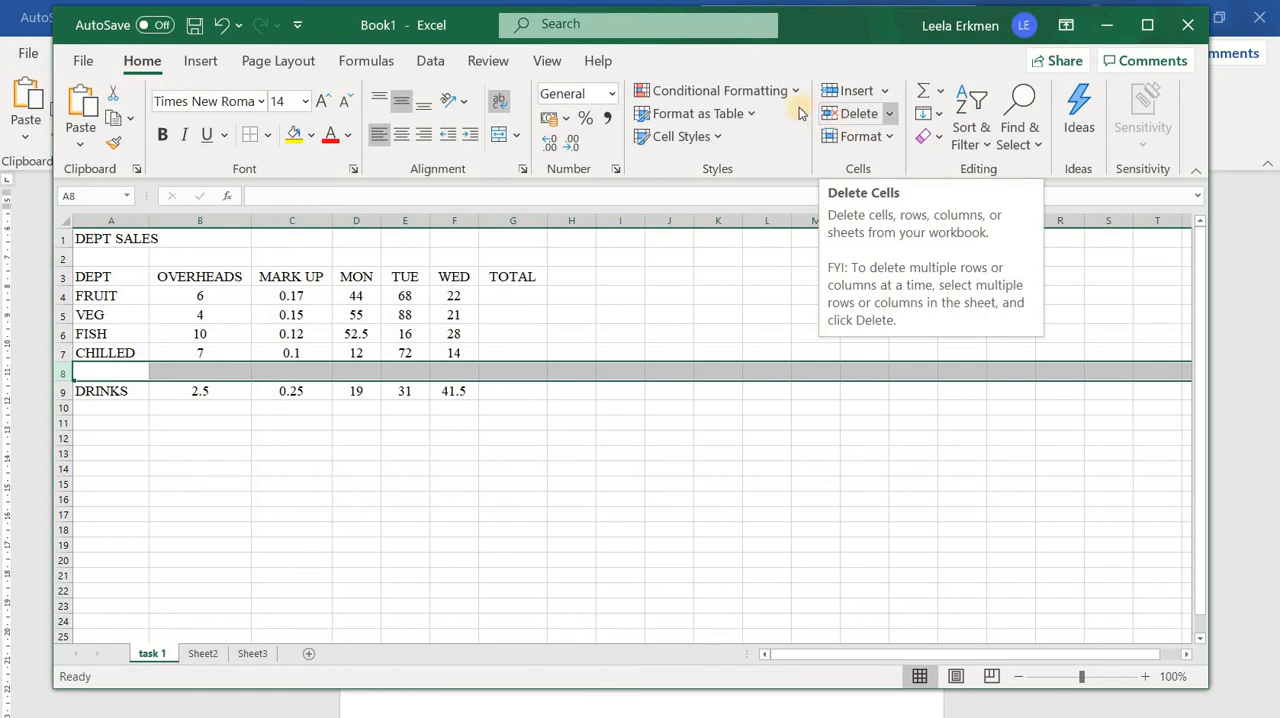
# Try deleting the emptied row 8 from the sheet and undo the deletion
pyautogui.click(887, 116)
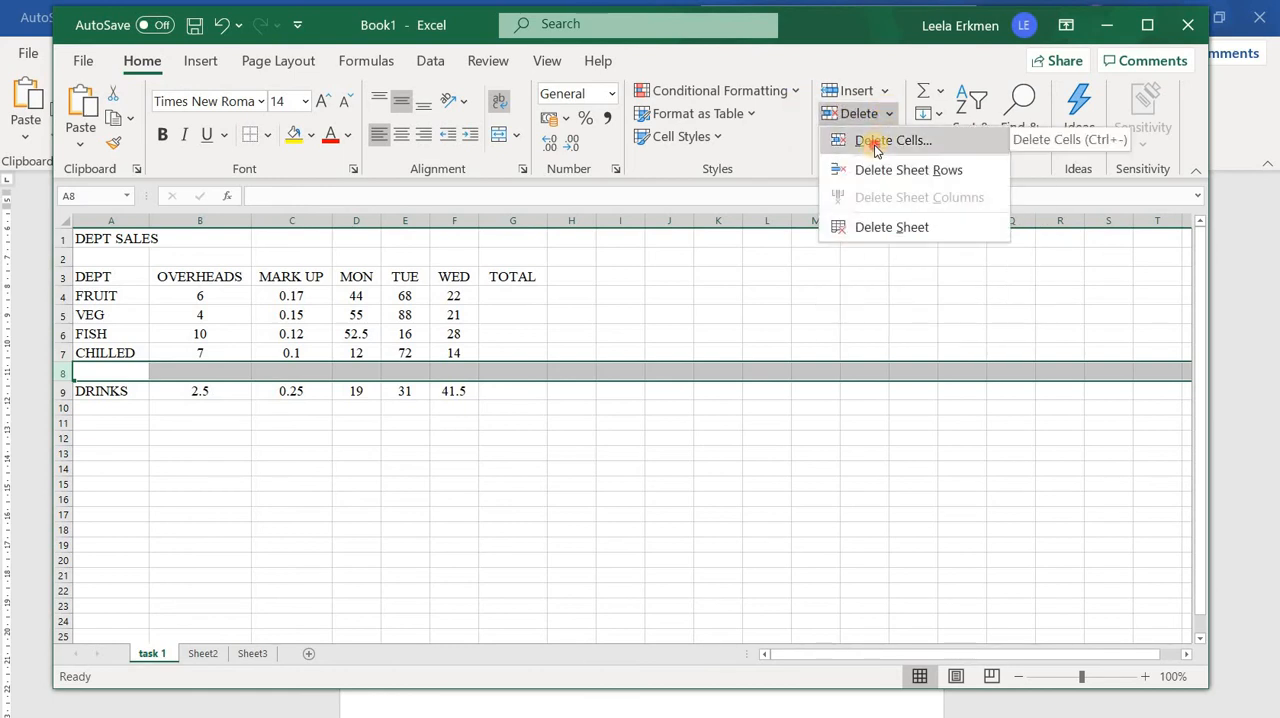
pyautogui.click(874, 149)
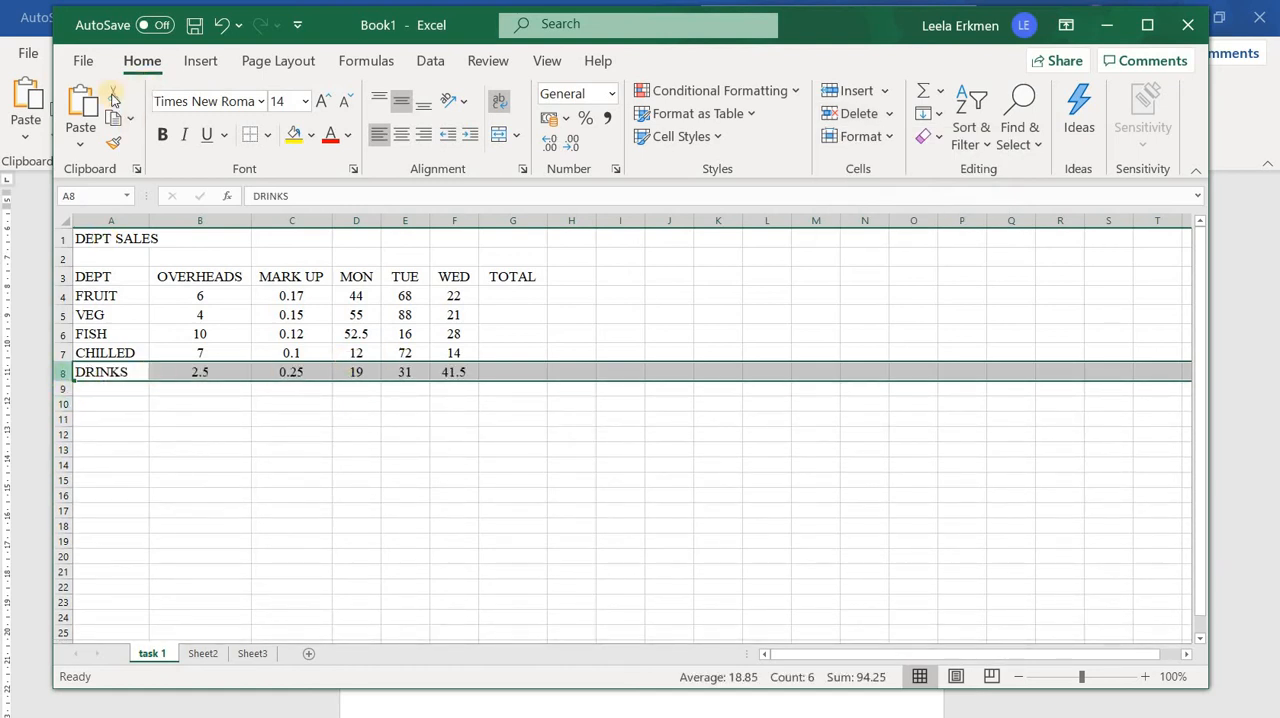
pyautogui.click(222, 24)
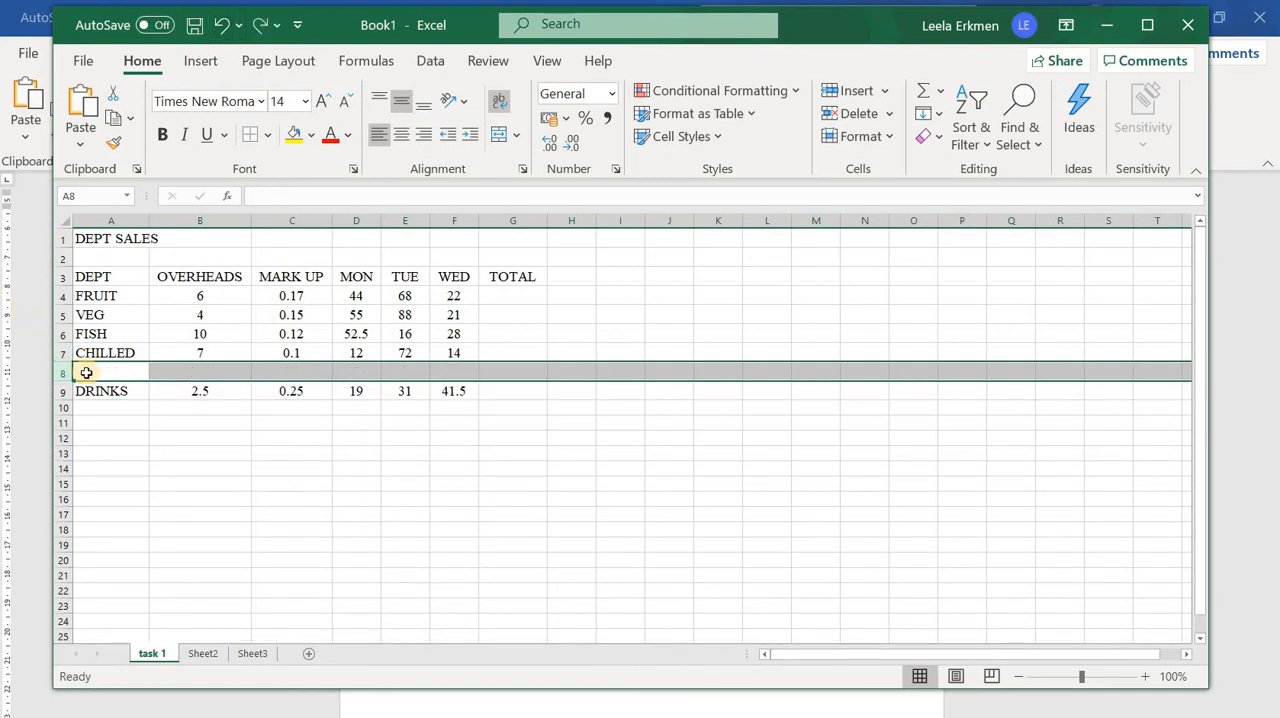
# Delete the empty row 8 between CHILLED and DRINKS
pyautogui.rightClick(87, 378)
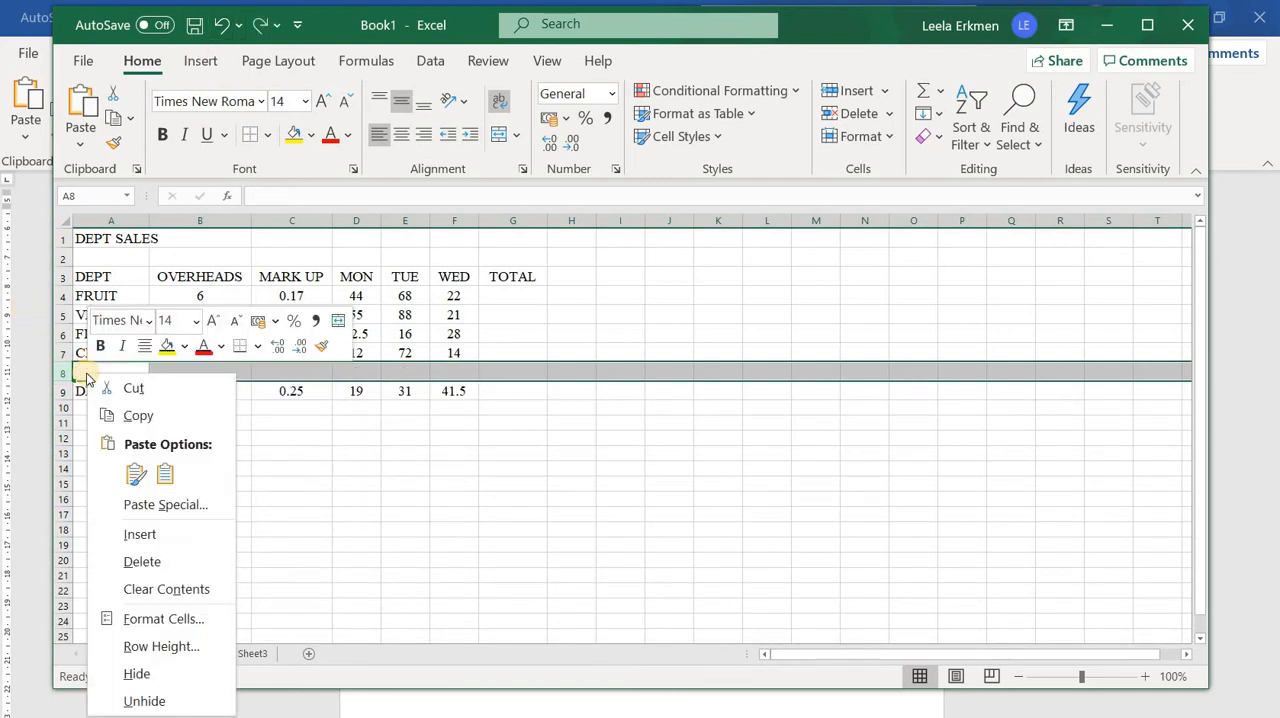
pyautogui.click(128, 563)
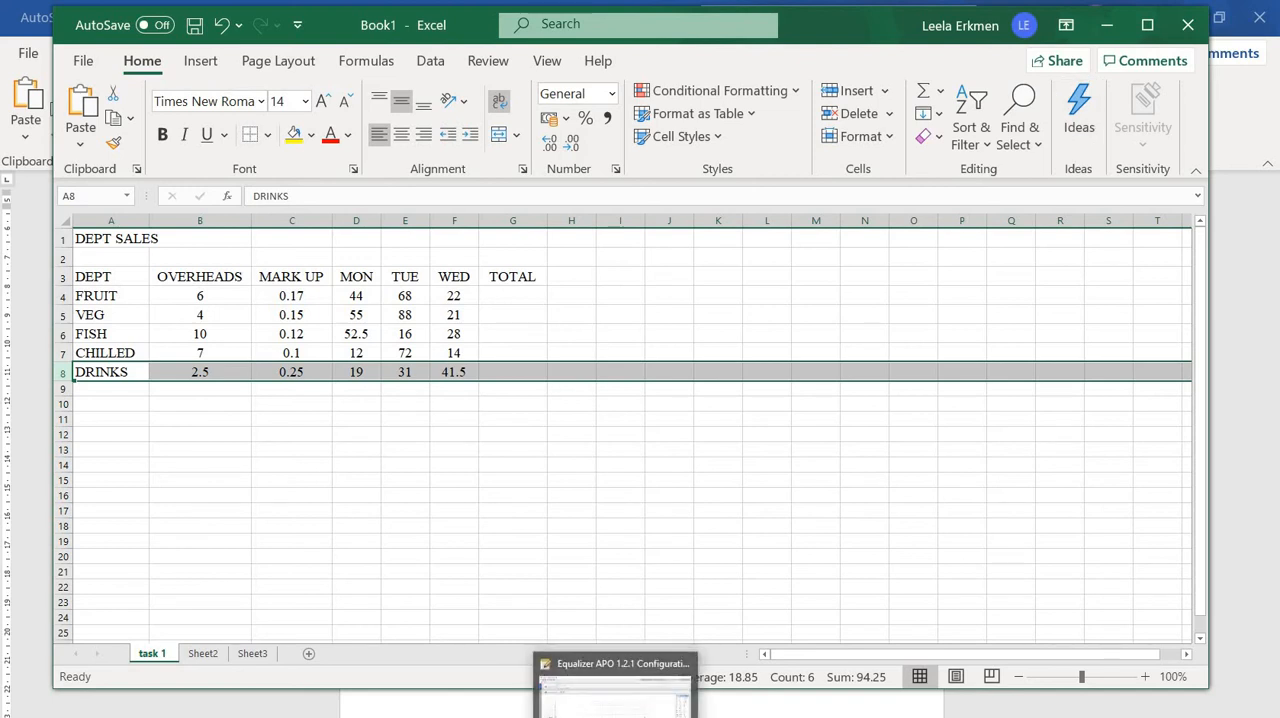
# Check the list of amendments in the Word handout and set the MARK UP for FISH to 0.10 in Excel
pyautogui.moveTo(802, 716)
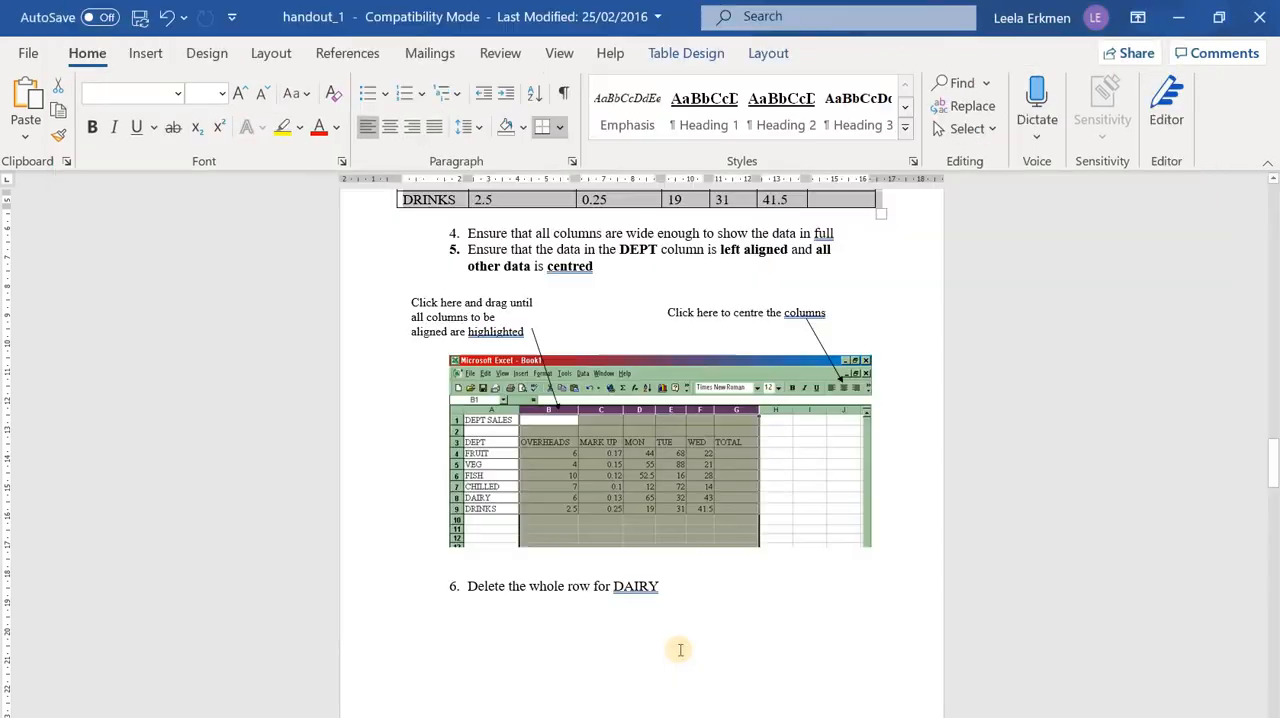
pyautogui.scroll(-5, 686, 646)
pyautogui.scroll(-9, 691, 647)
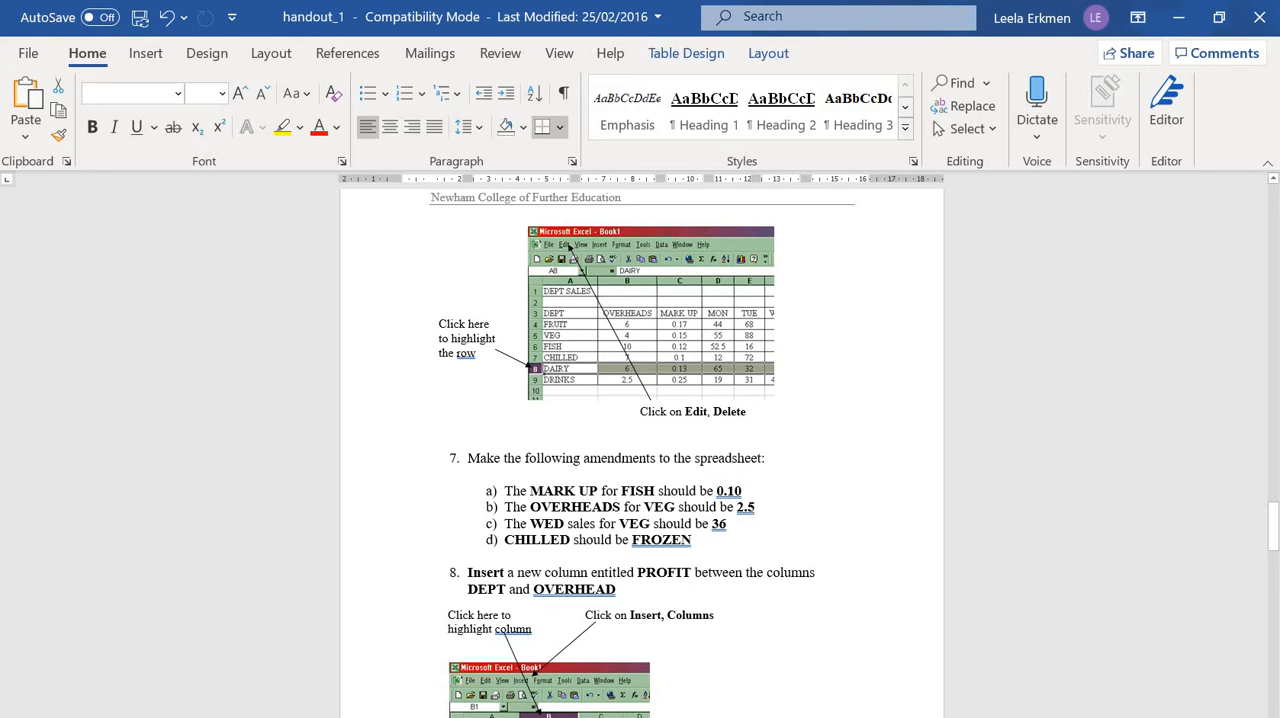
pyautogui.hotkey('alt', 'Tab')
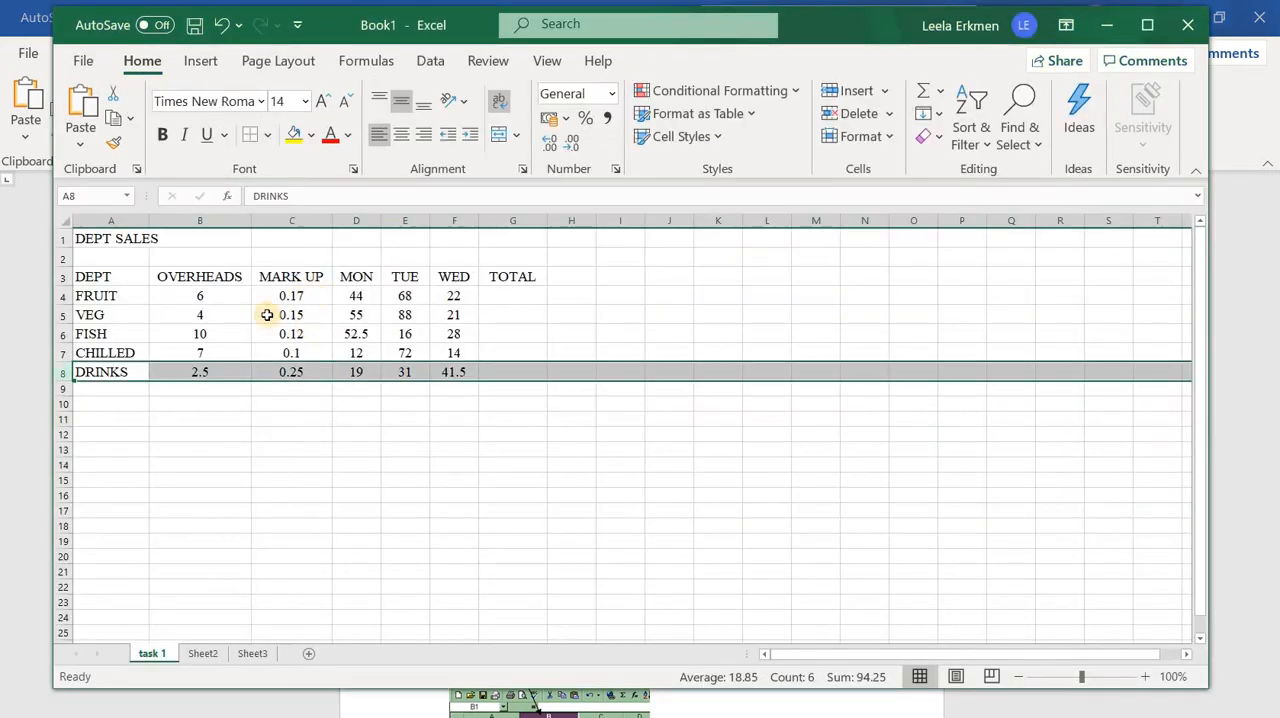
pyautogui.click(290, 334)
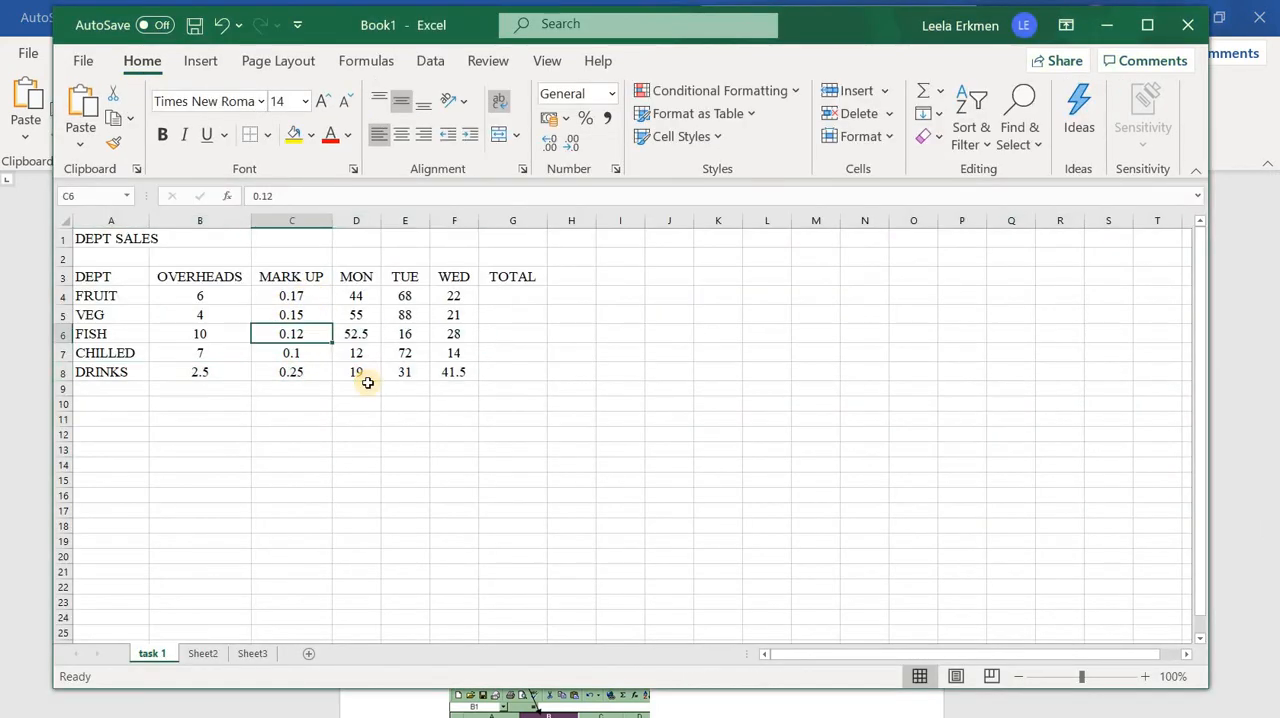
pyautogui.write('0')
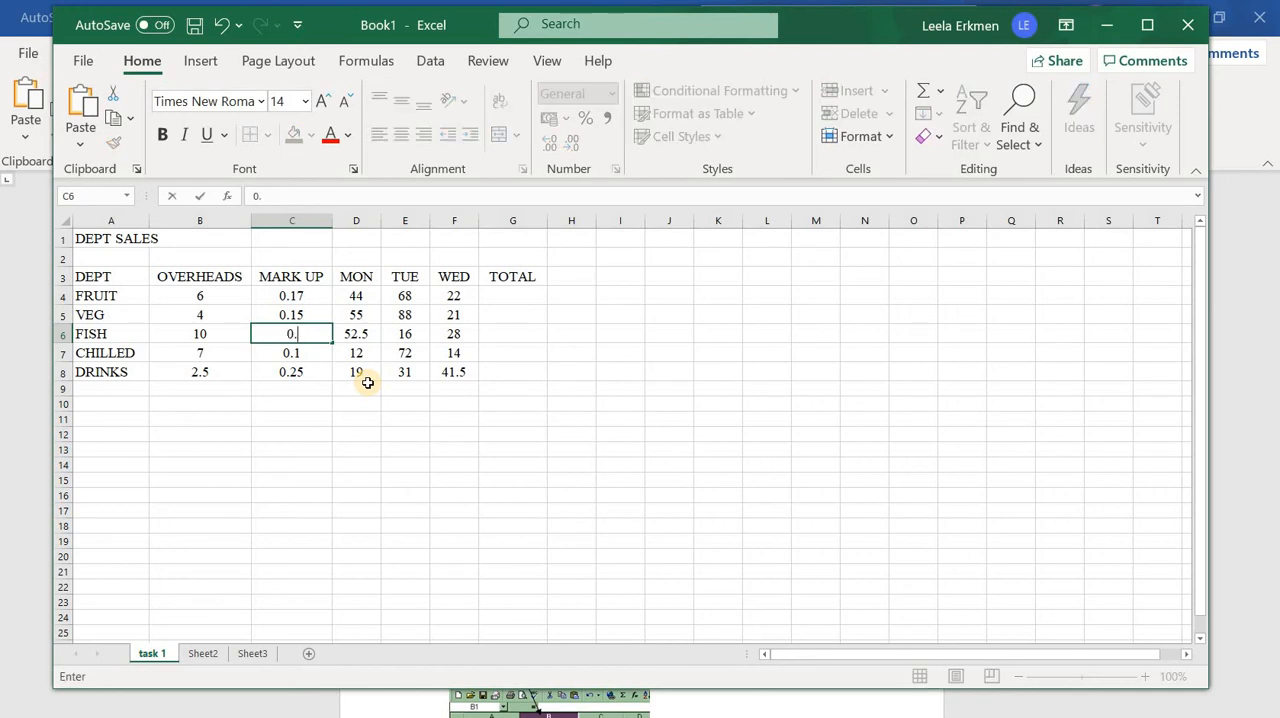
pyautogui.write('.10')
pyautogui.click(362, 486)
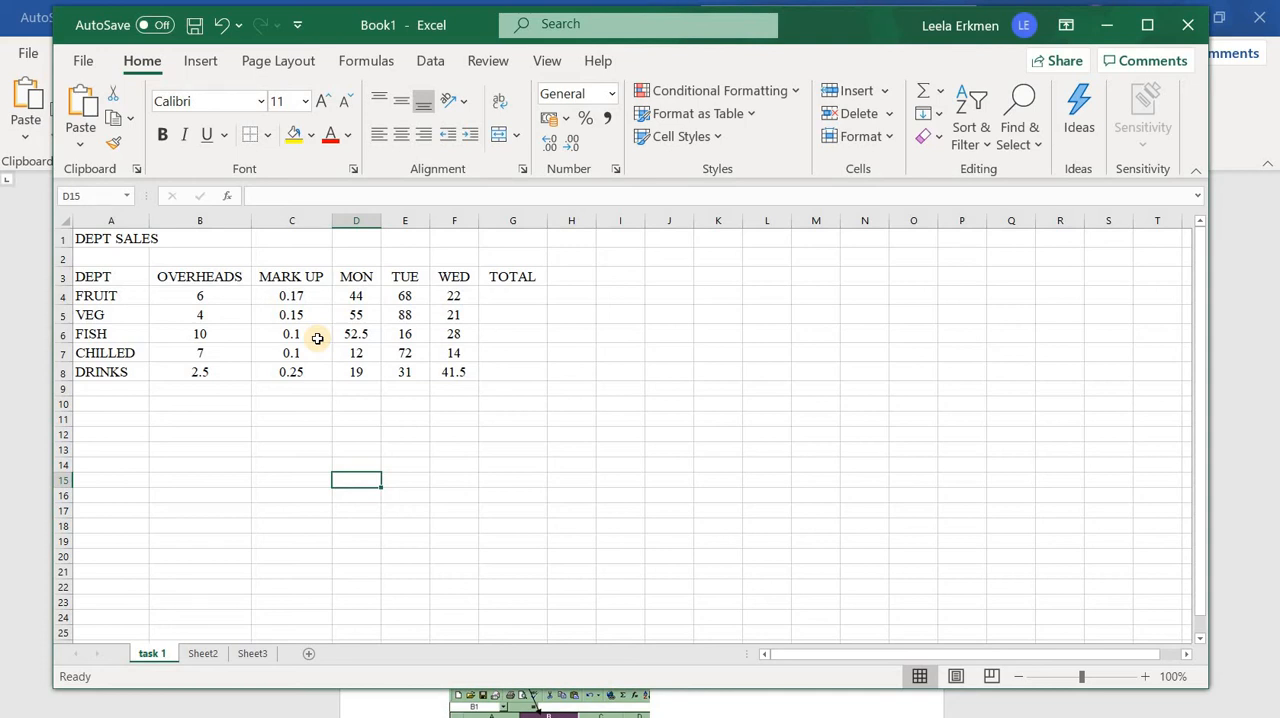
# Format the FISH MARK UP value in cell C6 to show two decimal places
pyautogui.click(317, 339)
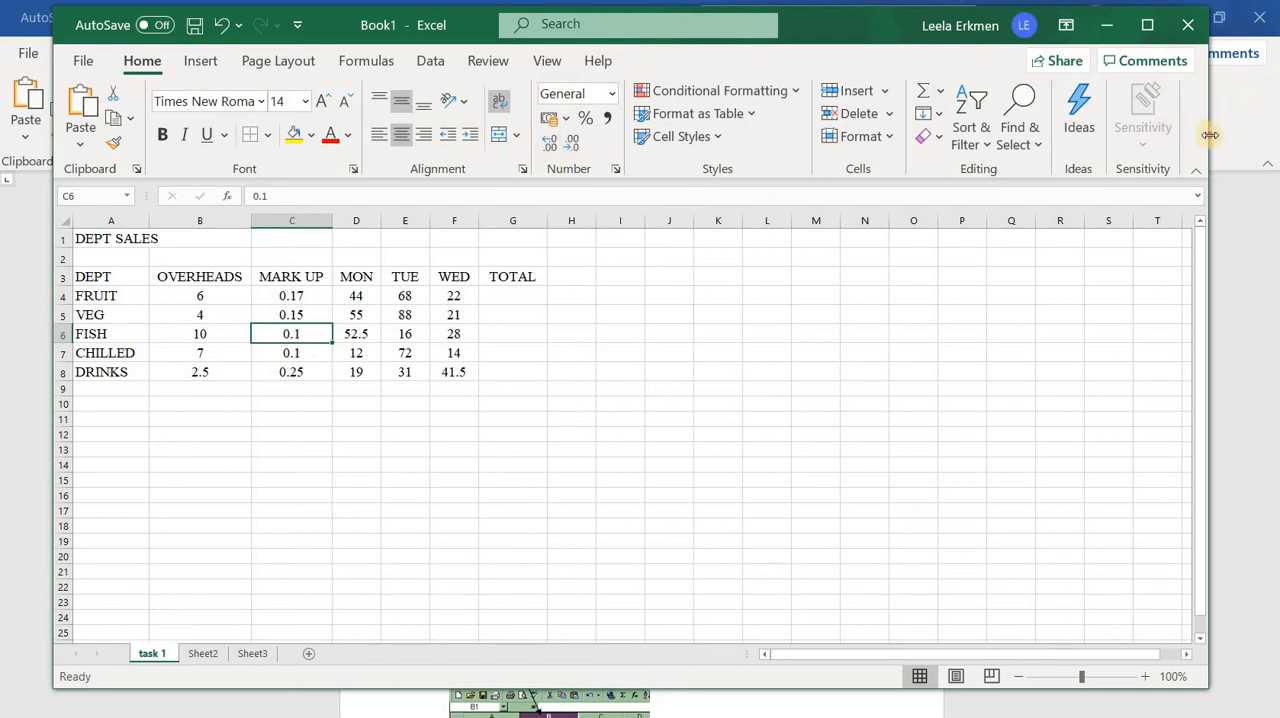
pyautogui.moveTo(1206, 134); pyautogui.dragTo(1275, 134)
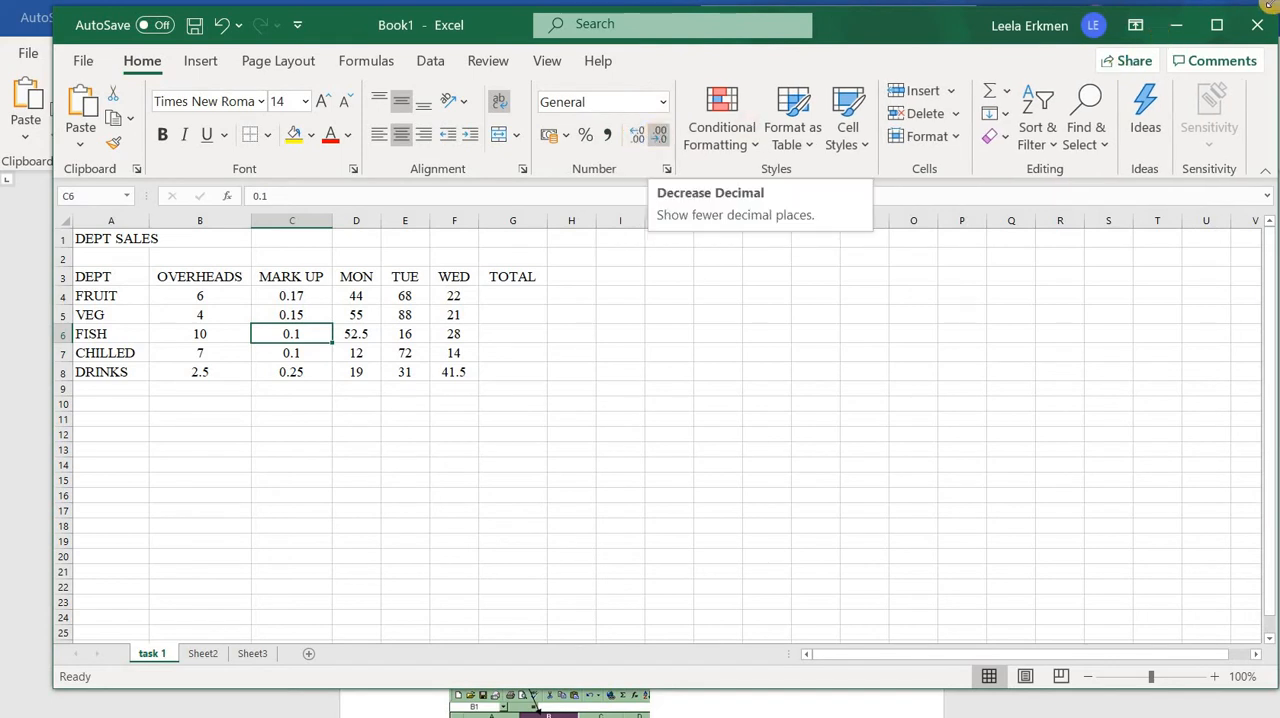
pyautogui.click(1217, 25)
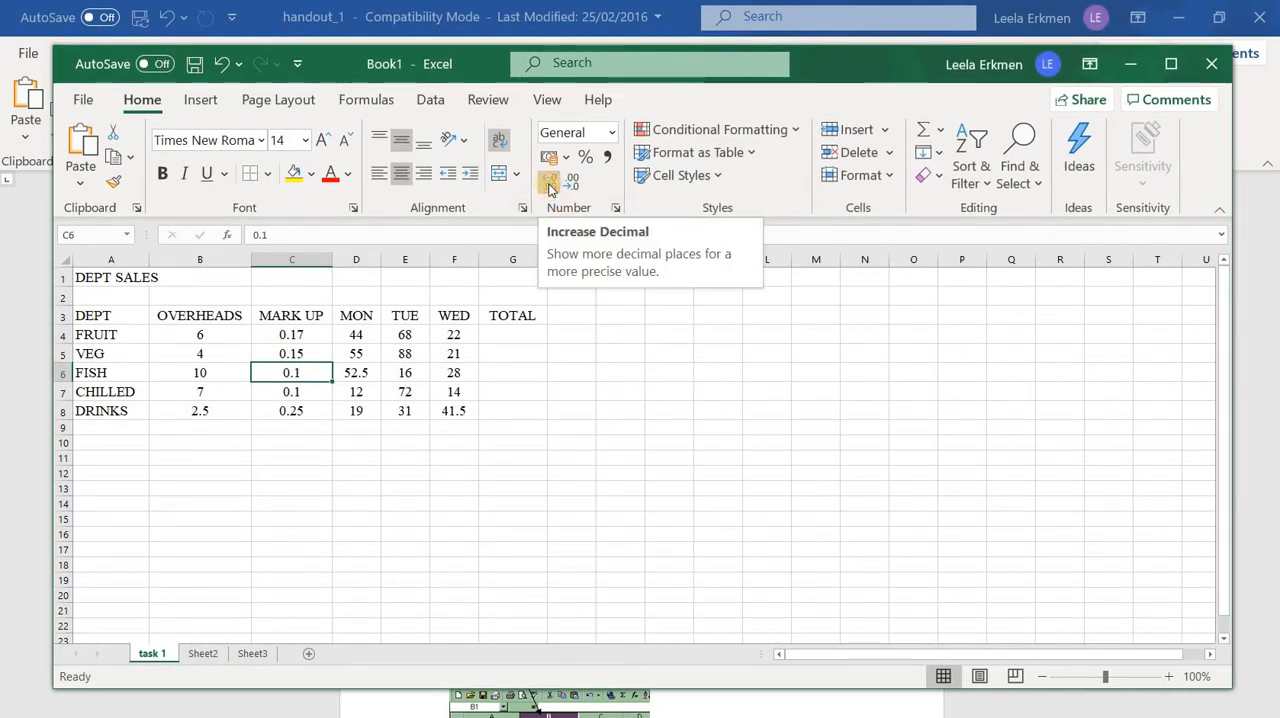
pyautogui.click(549, 190)
pyautogui.click(549, 190)
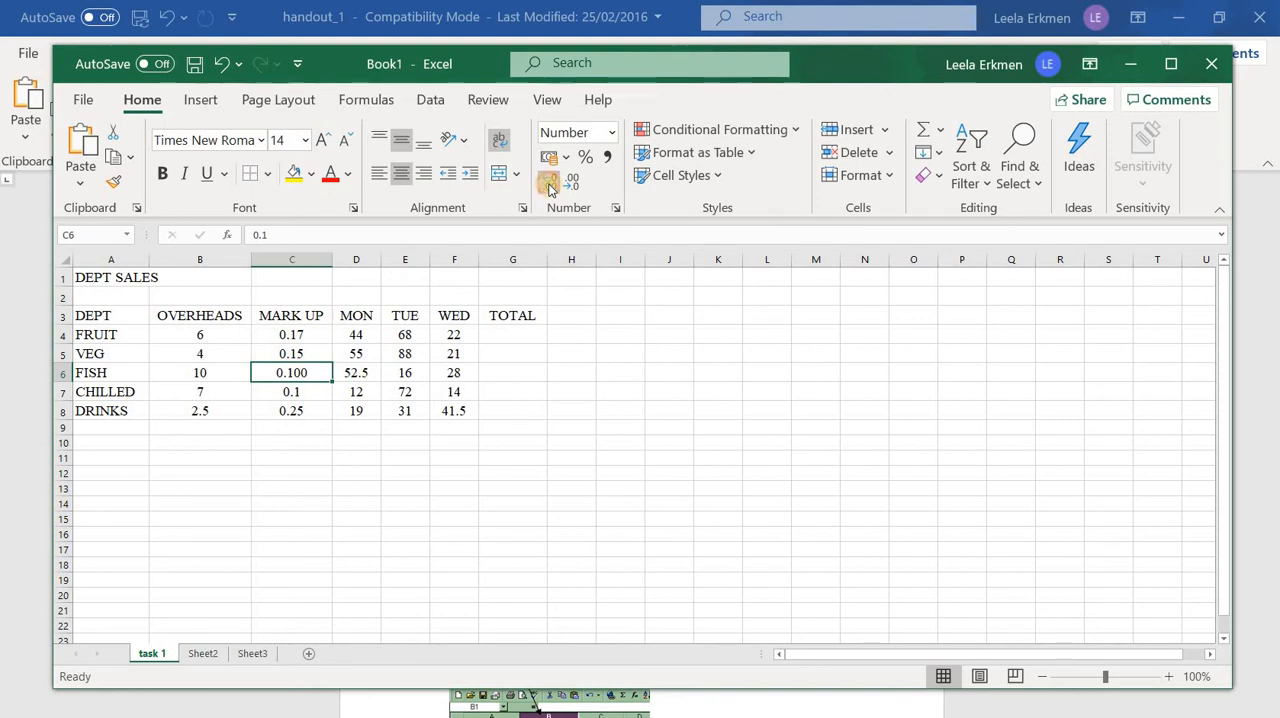
pyautogui.click(549, 190)
pyautogui.click(549, 190)
pyautogui.click(574, 185)
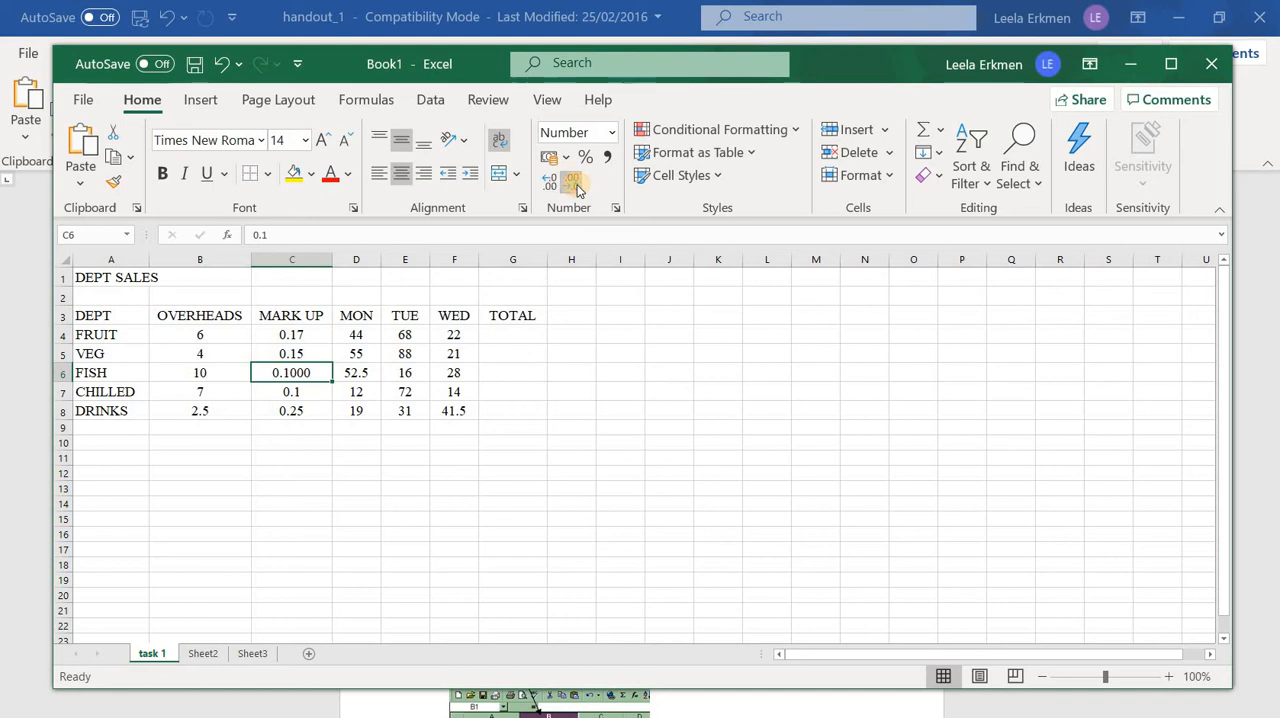
pyautogui.click(574, 185)
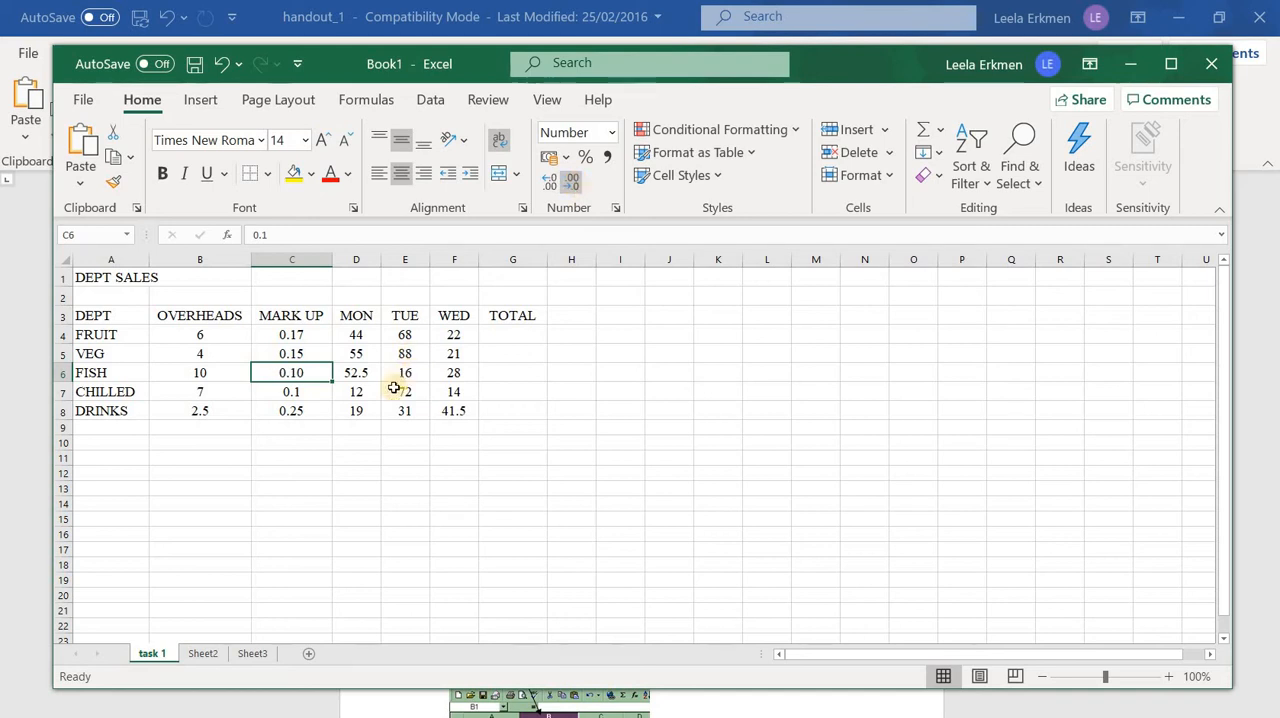
# Format the CHILLED MARK UP value in cell C7 to show two decimal places
pyautogui.click(314, 392)
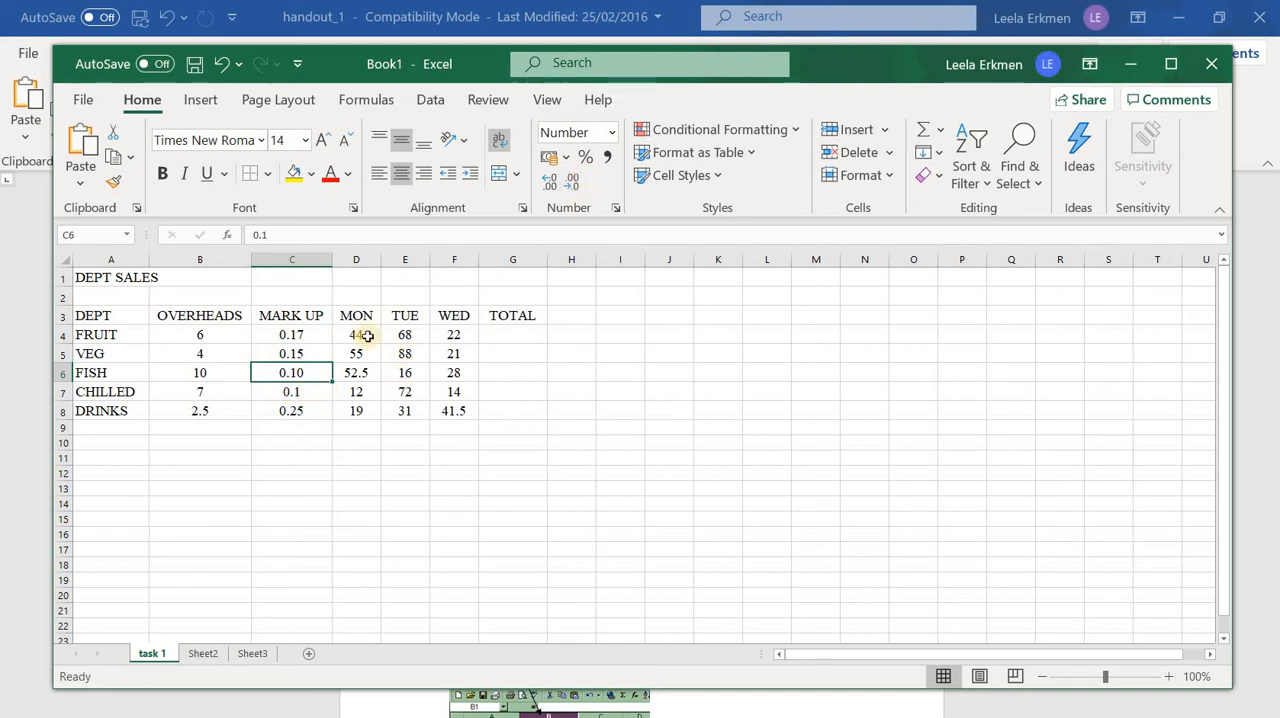
pyautogui.click(548, 190)
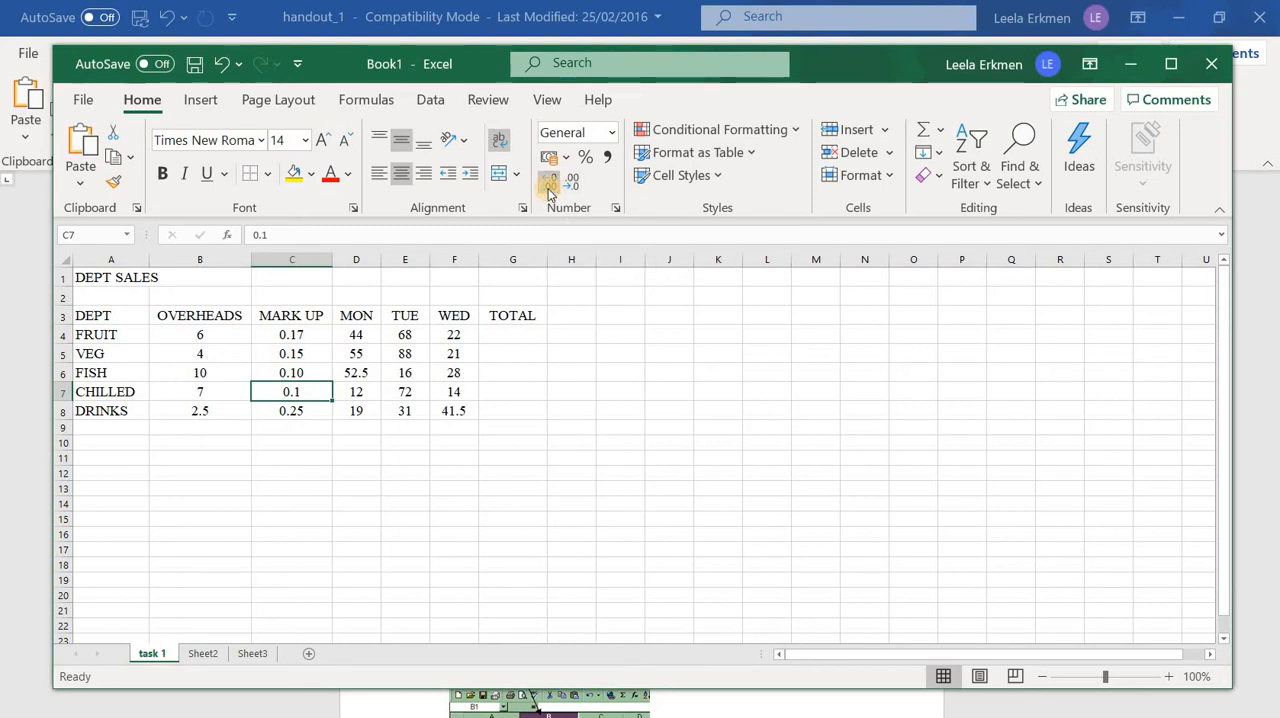
pyautogui.click(548, 190)
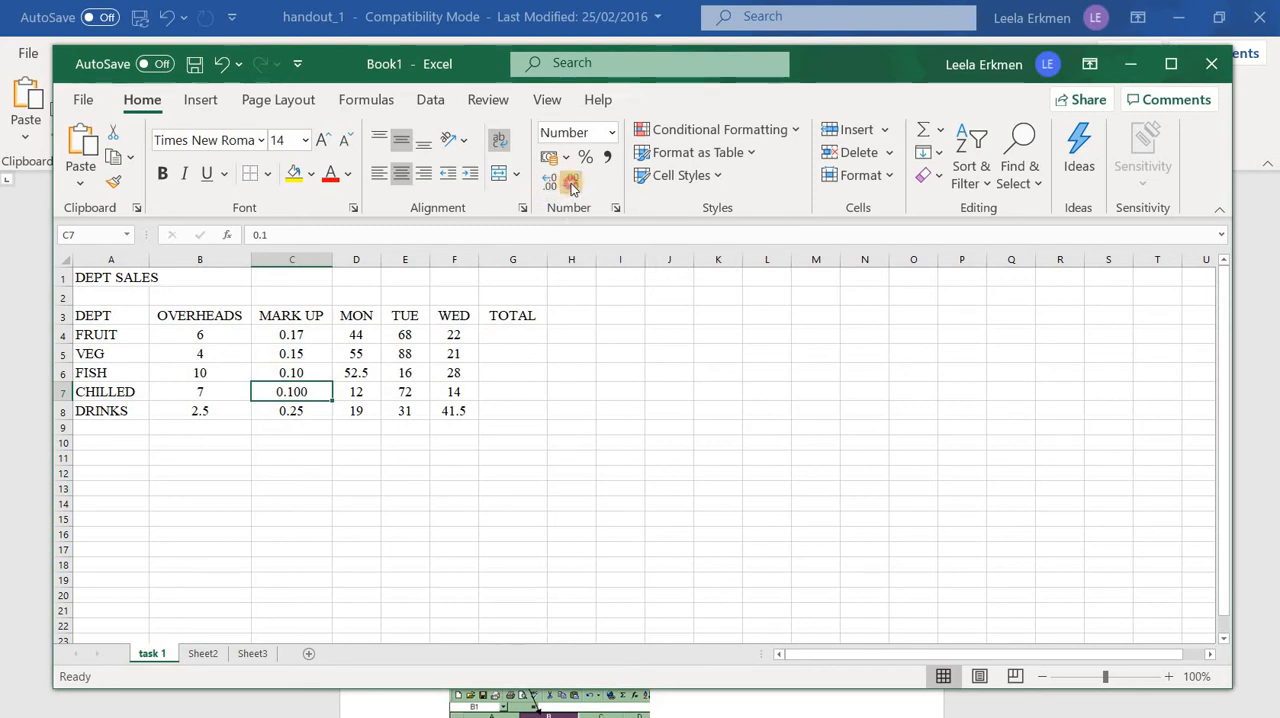
pyautogui.click(572, 186)
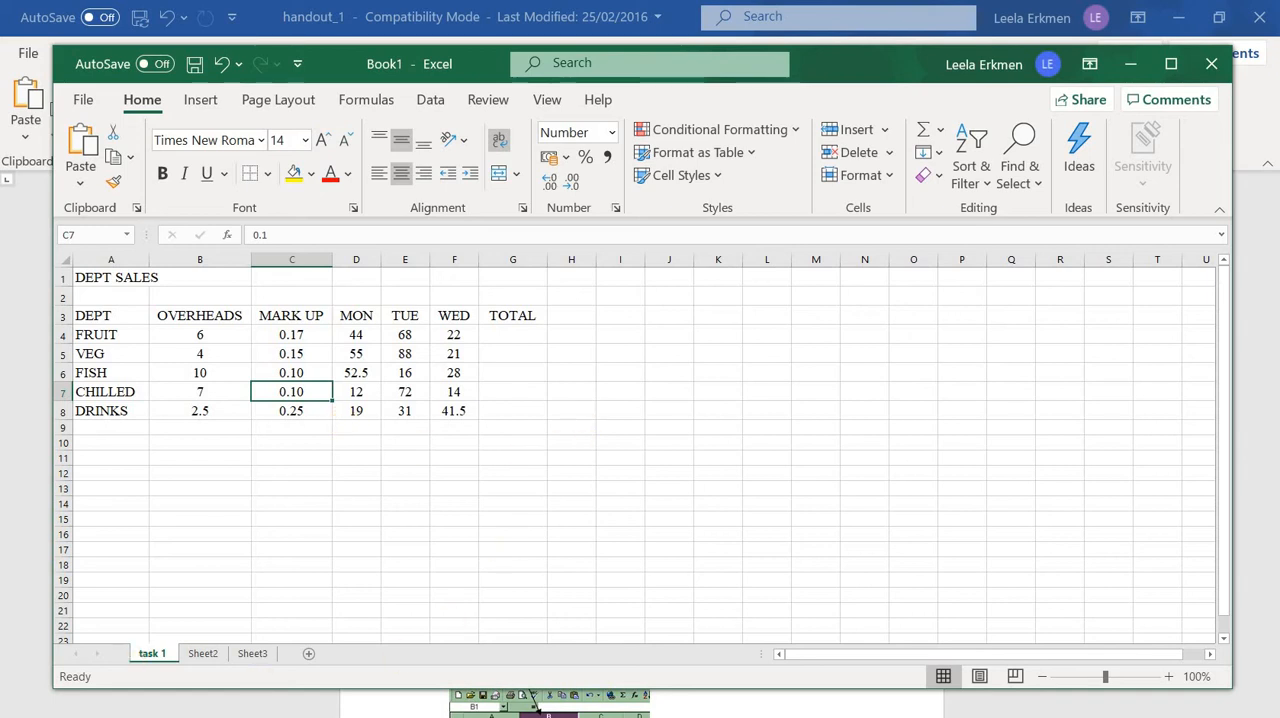
# Check the amendment list in the Word handout and set the OVERHEADS for VEG to 2.5 in Excel
pyautogui.click(763, 716)
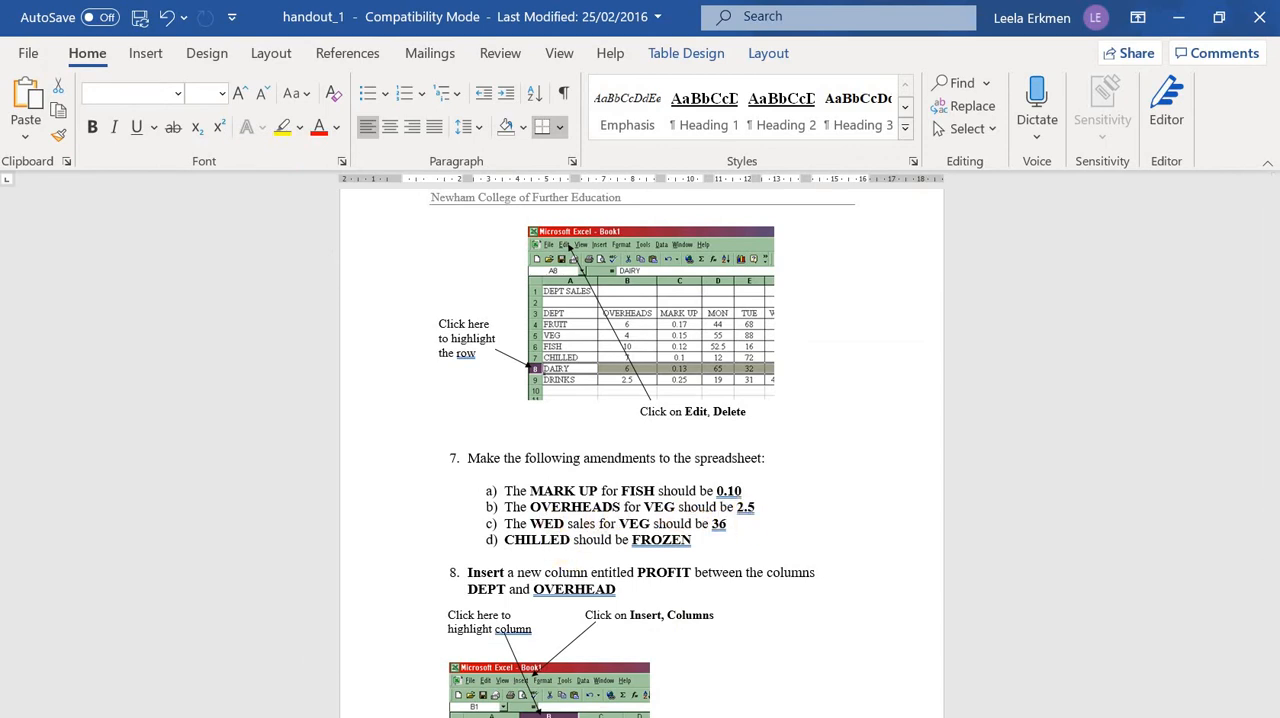
pyautogui.hotkey('alt', 'Tab')
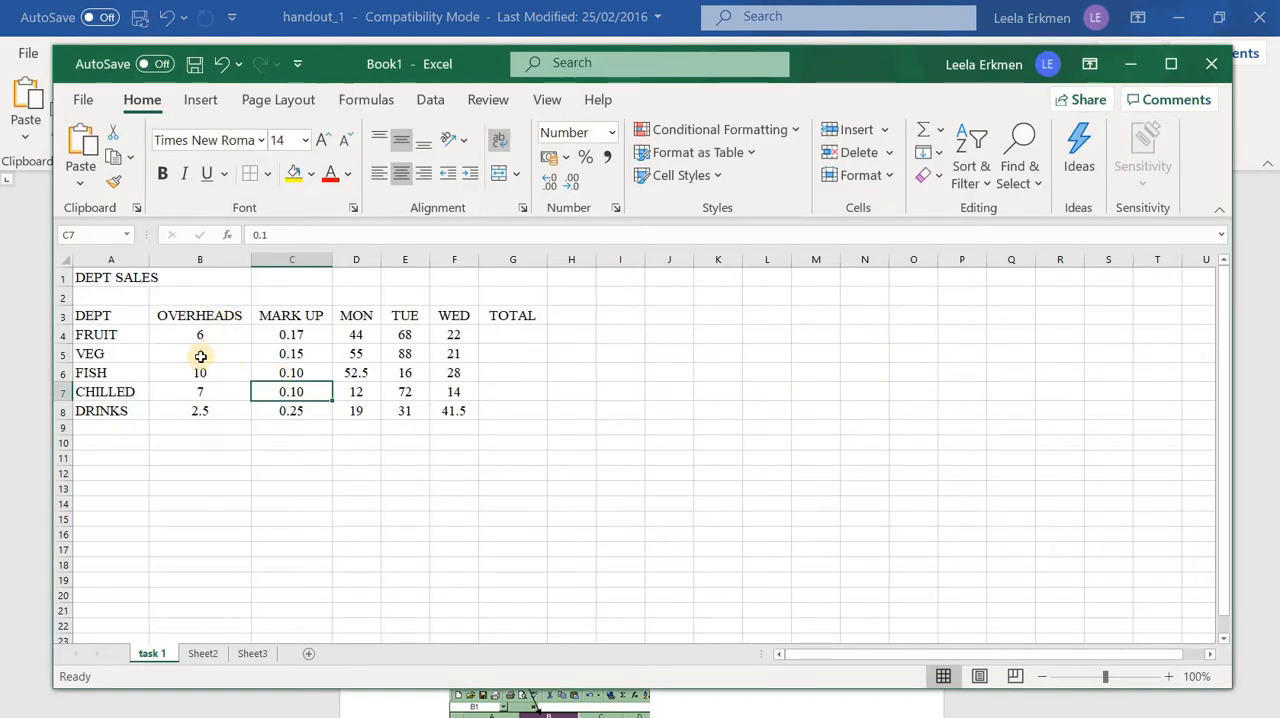
pyautogui.click(200, 357)
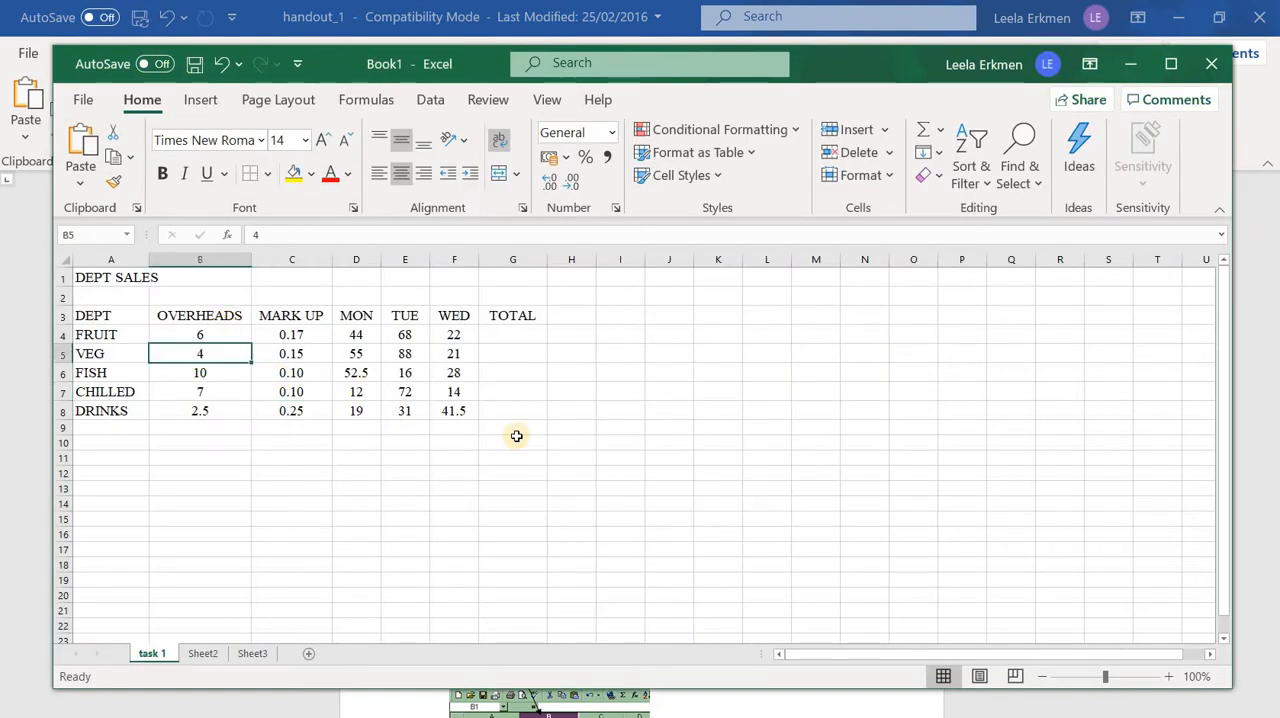
pyautogui.write('2.5')
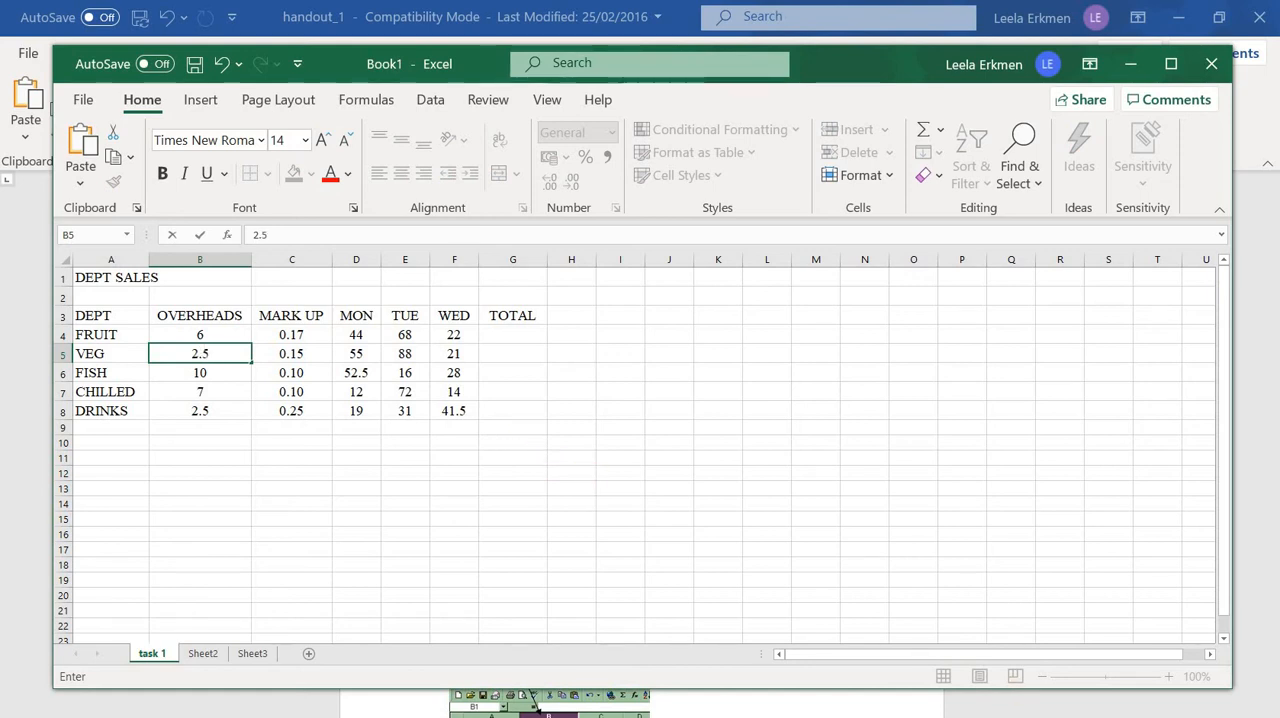
pyautogui.click(586, 474)
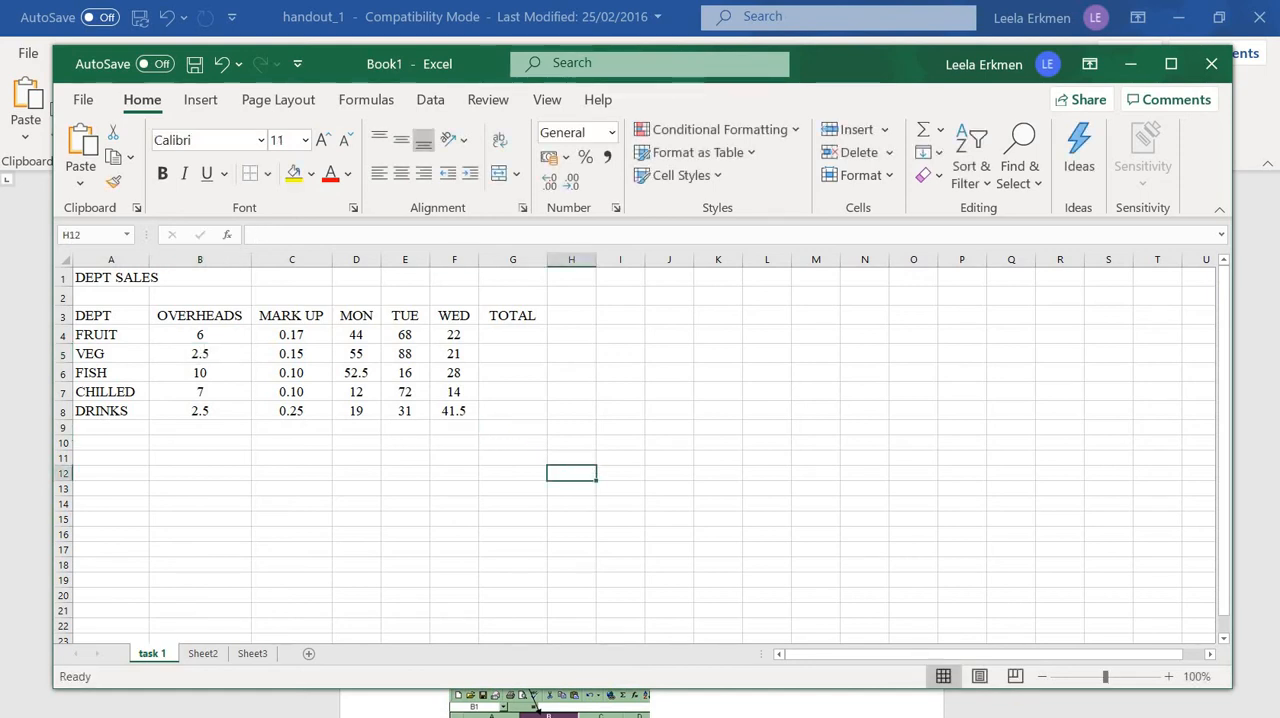
# Consult the Word handout's next amendment and set the WED sales for VEG to 36 in Excel
pyautogui.hotkey('alt', 'Tab')
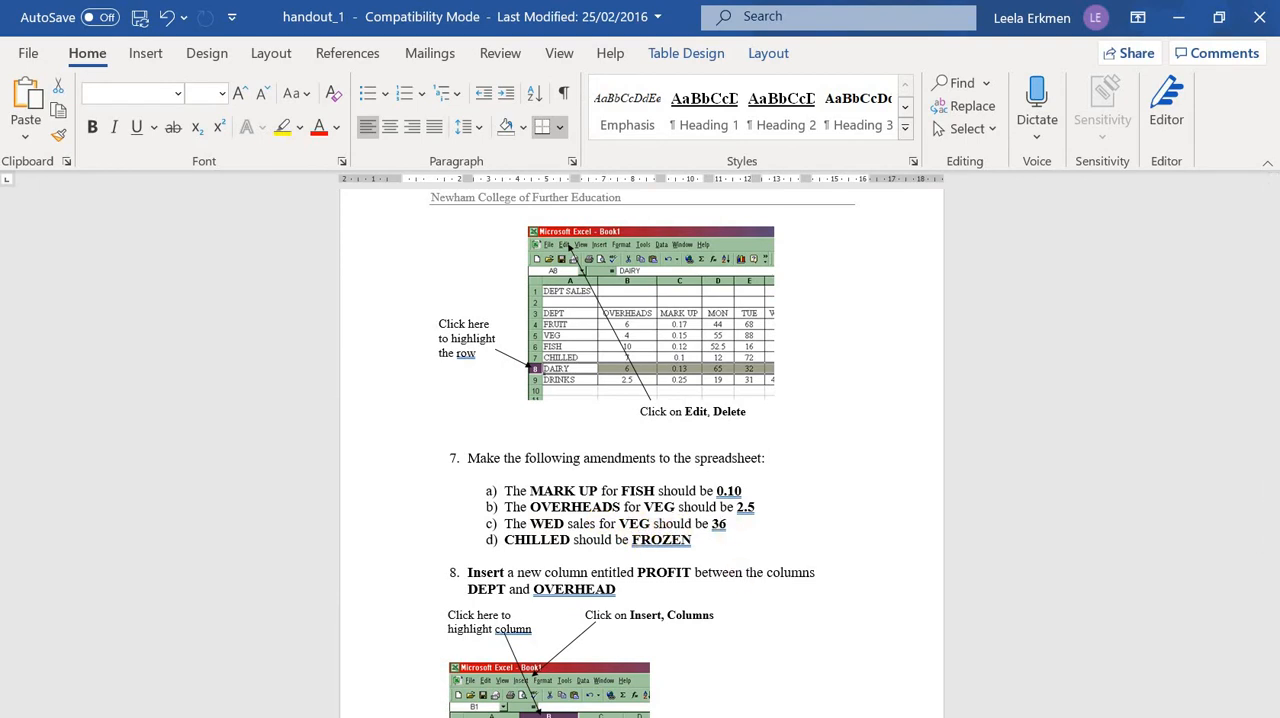
pyautogui.hotkey('alt', 'Tab')
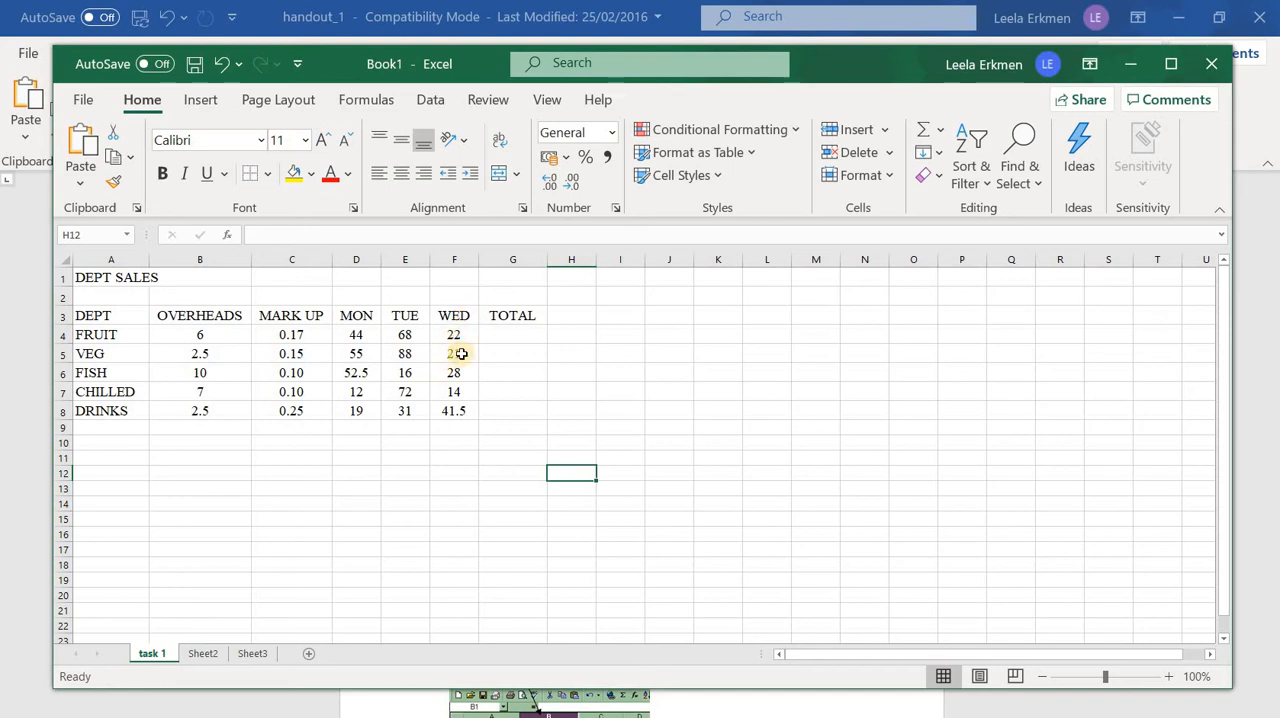
pyautogui.click(461, 354)
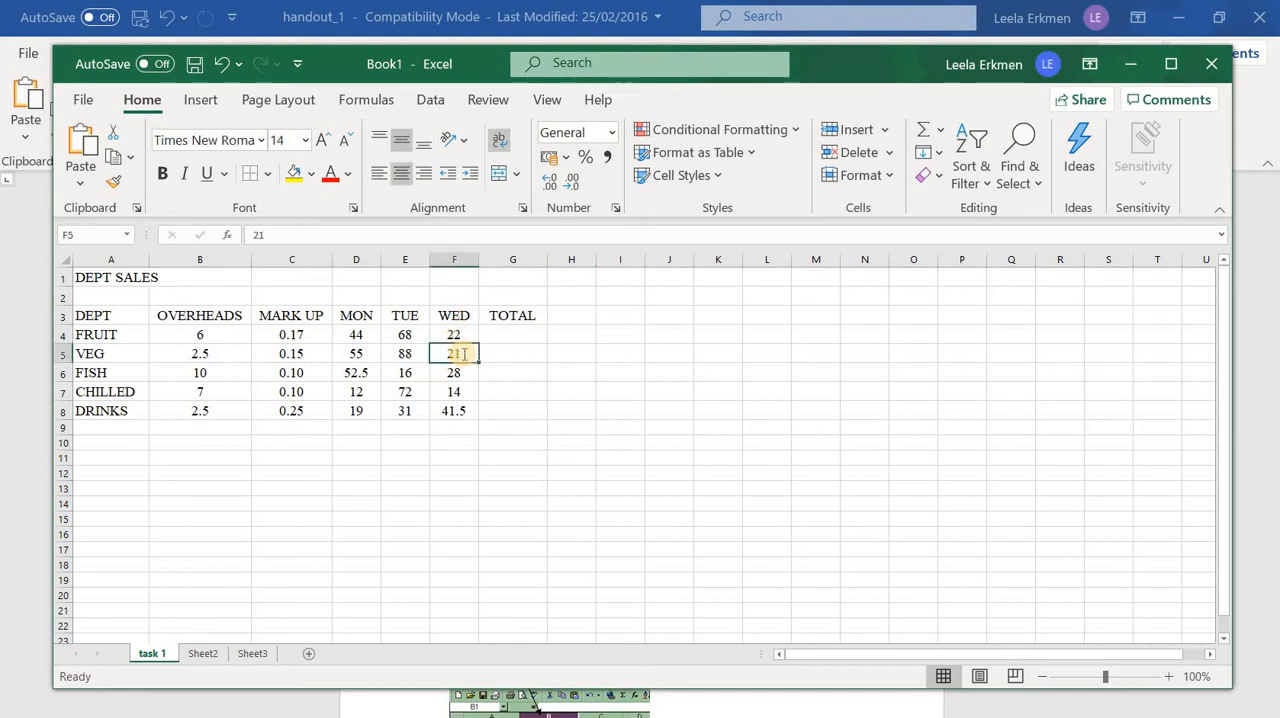
pyautogui.write('36')
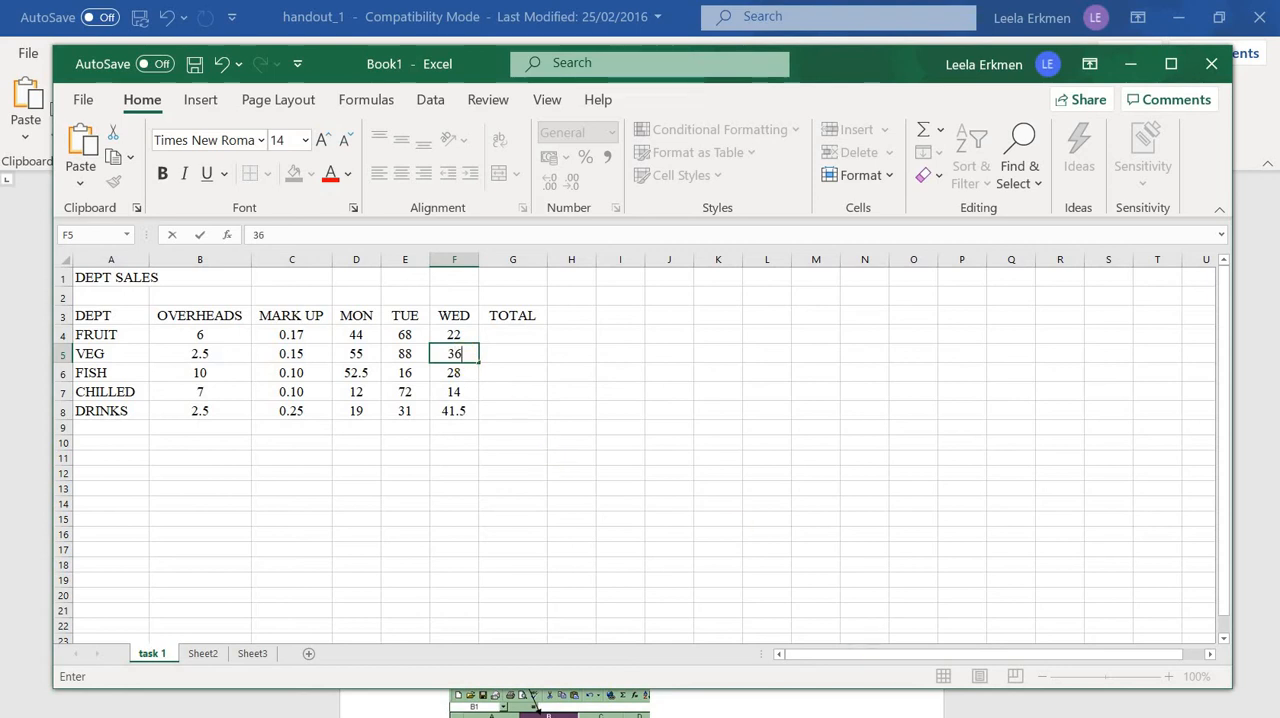
# Check the last amendment in the Word handout and replace the CHILLED department name with FROZEN in Excel
pyautogui.click(705, 716)
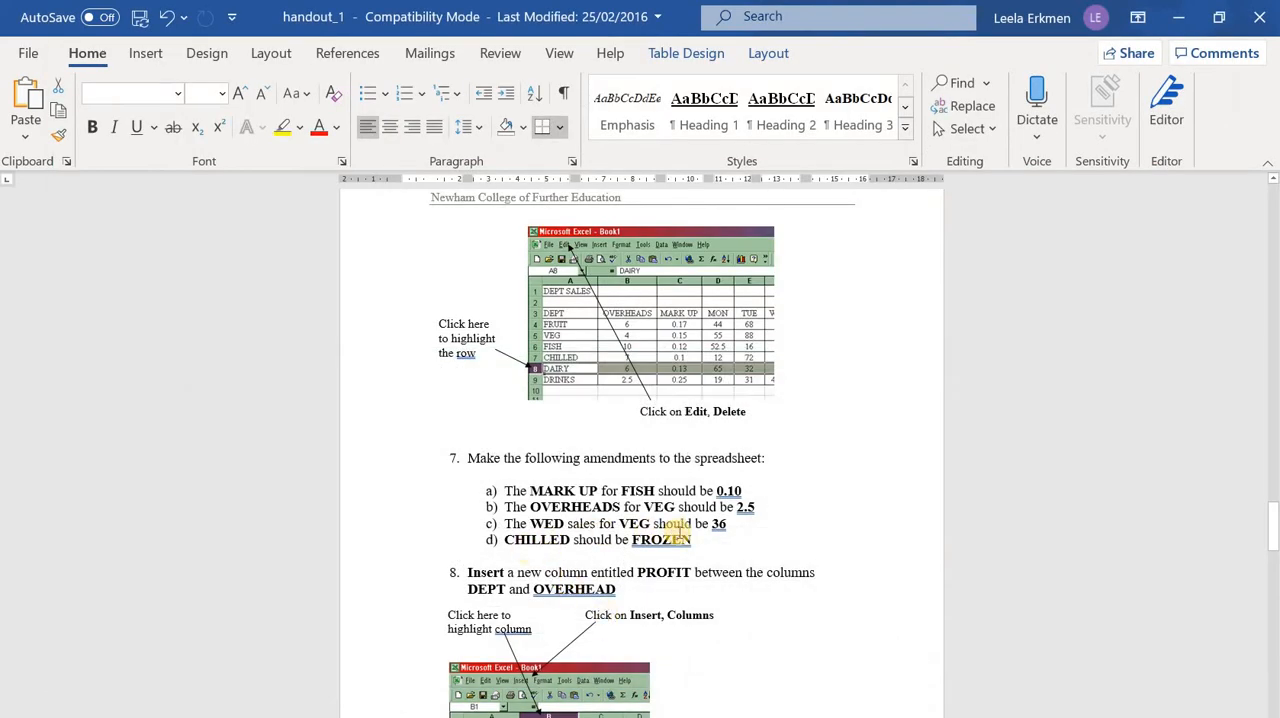
pyautogui.hotkey('alt', 'Tab')
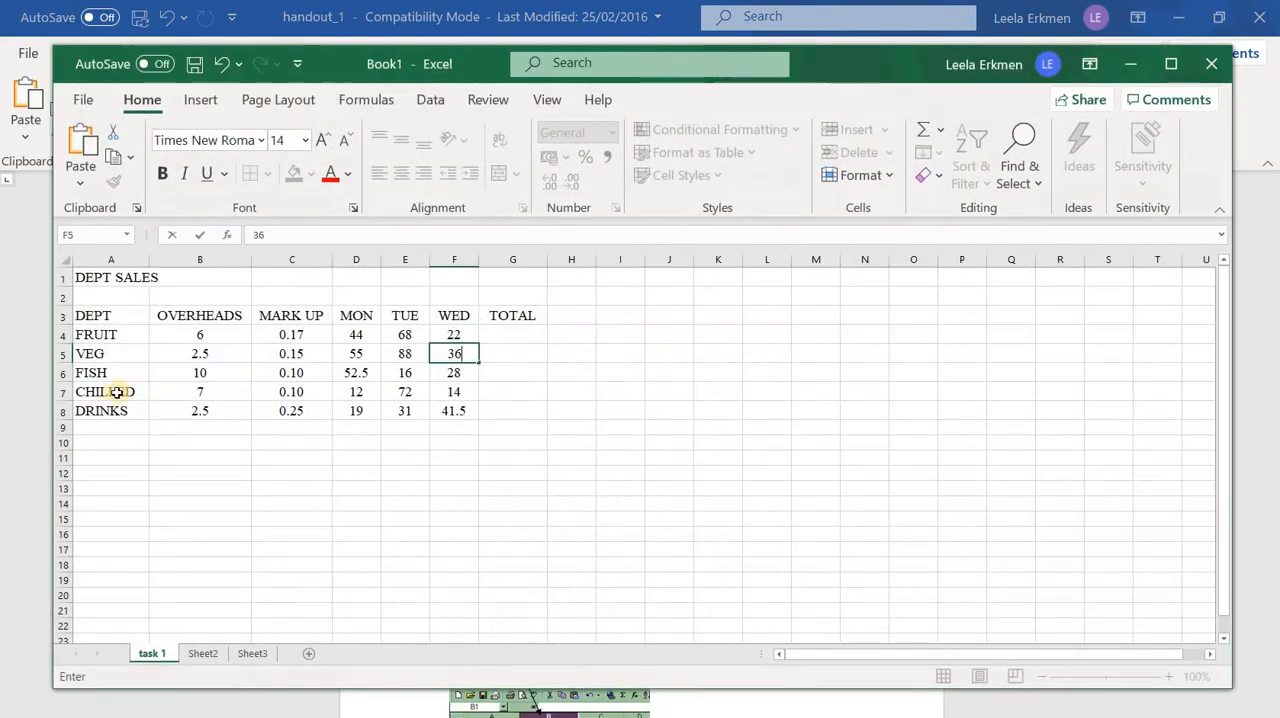
pyautogui.click(118, 392)
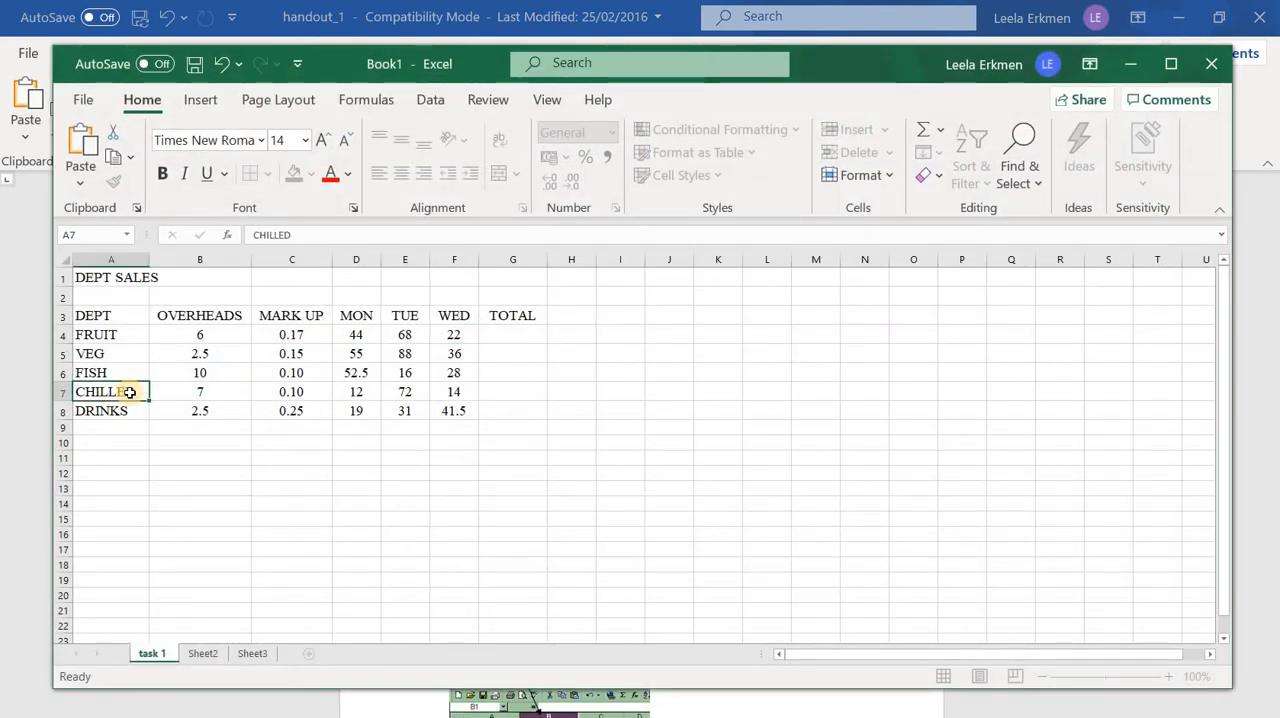
pyautogui.press('Delete')
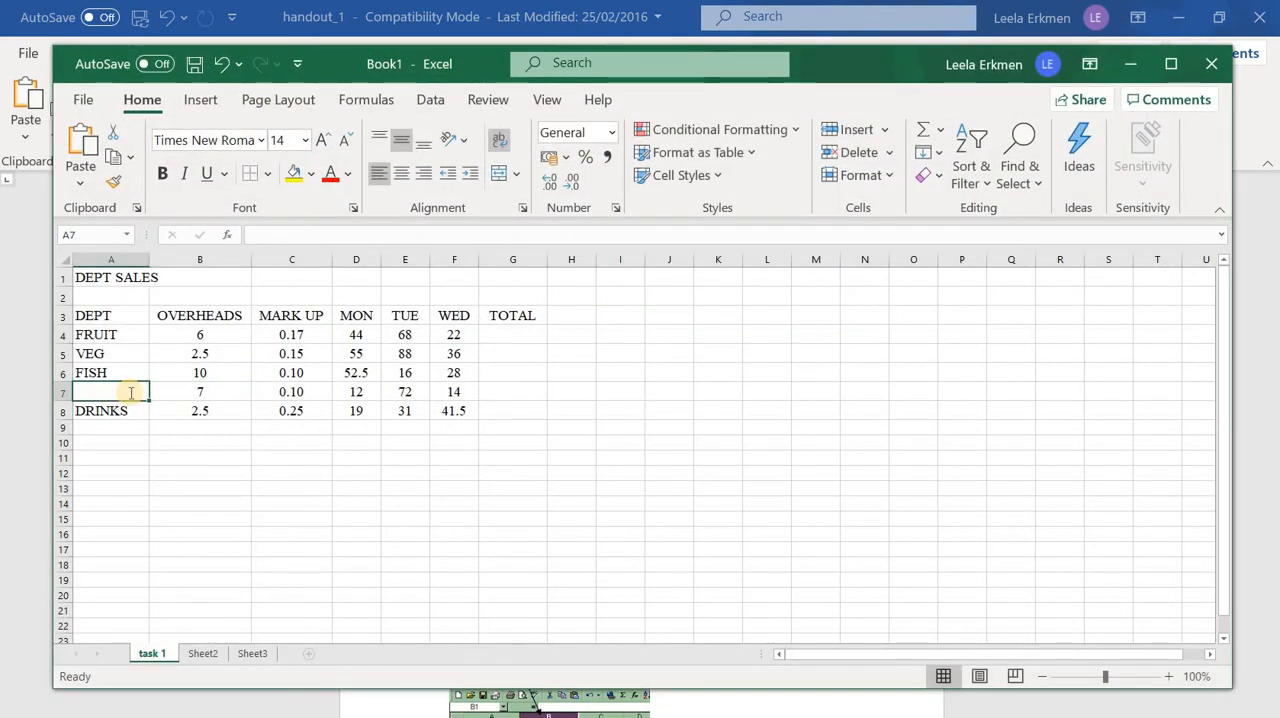
pyautogui.write('FROZE')
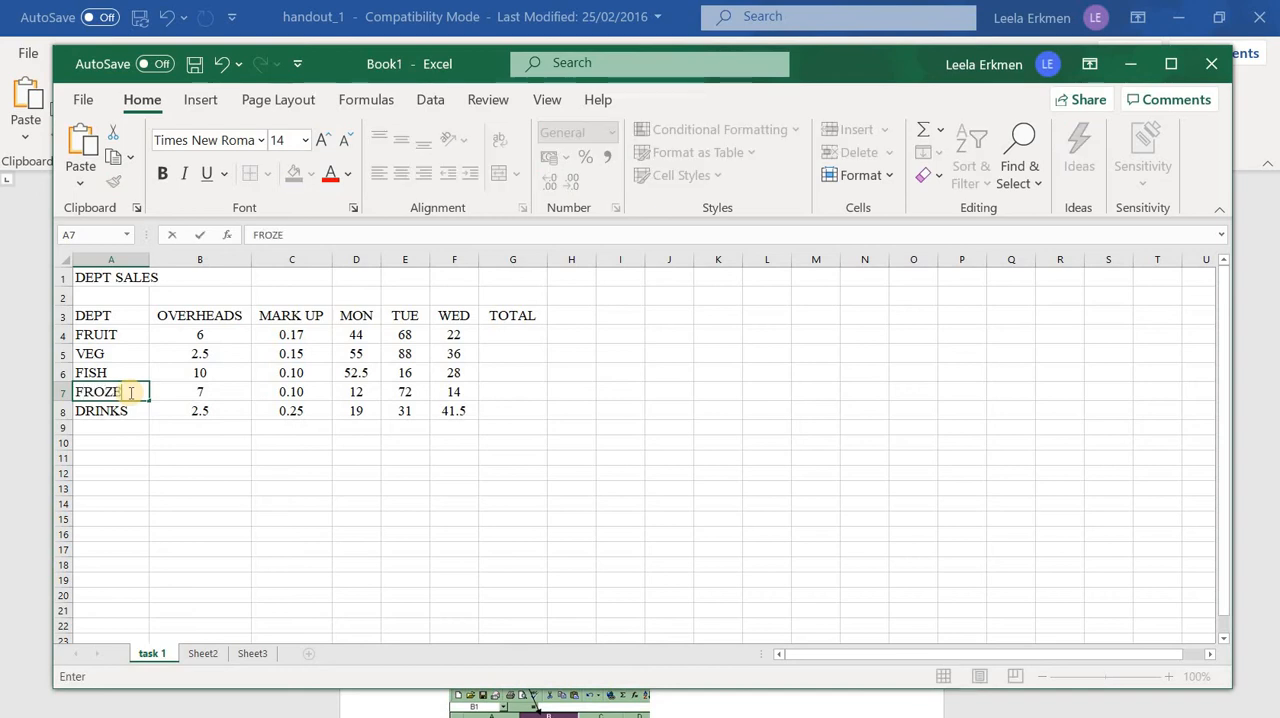
pyautogui.write('N')
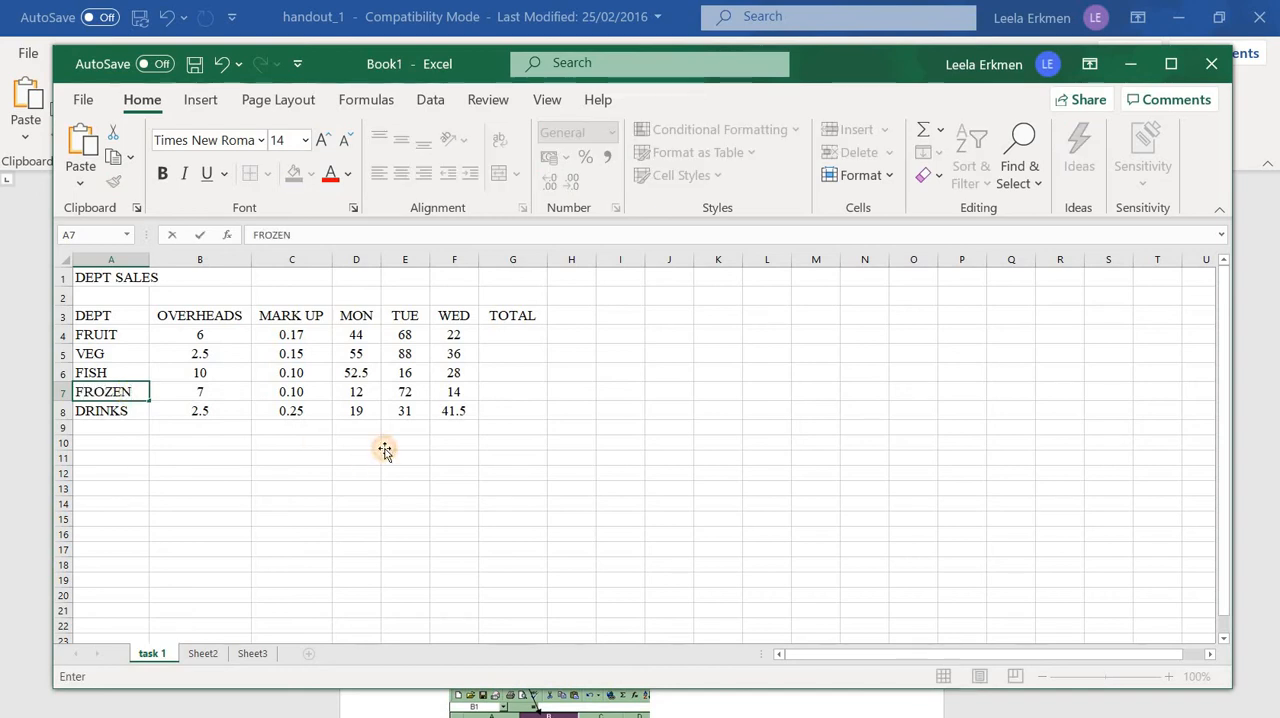
pyautogui.click(386, 446)
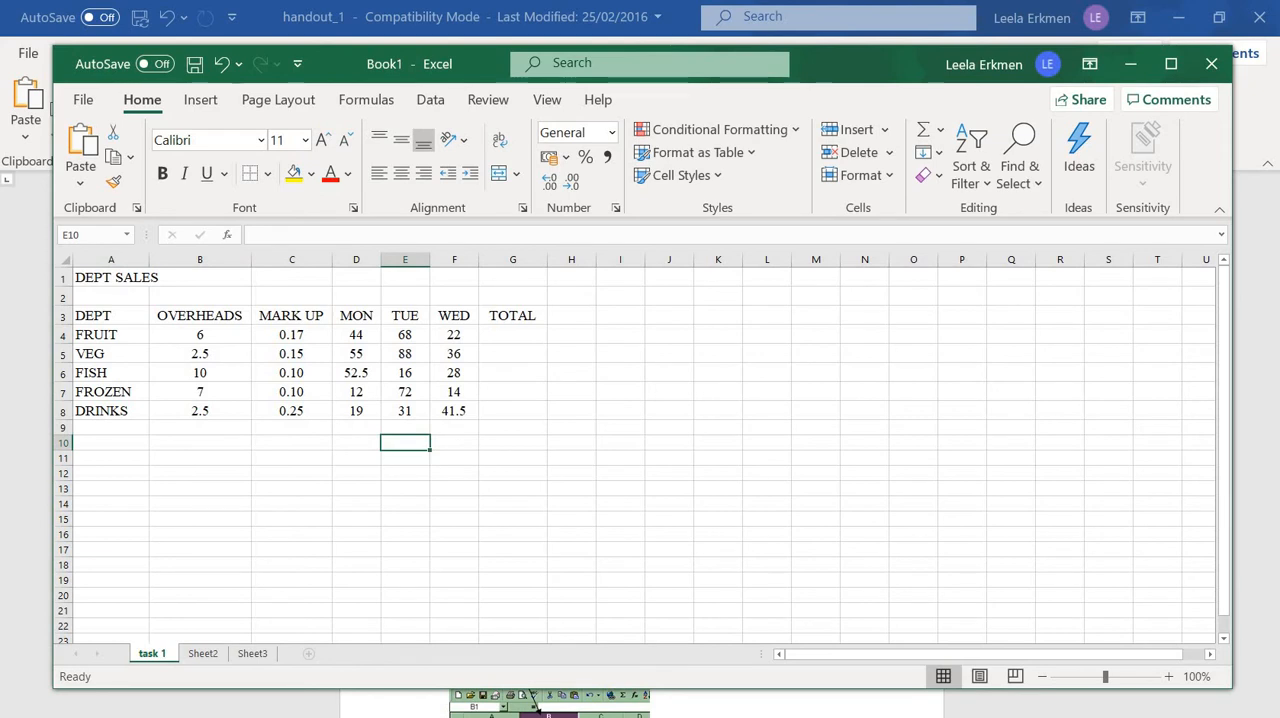
# Read instruction 8 in the Word handout and insert a new column between DEPT and OVERHEADS in Excel
pyautogui.hotkey('alt', 'Tab')
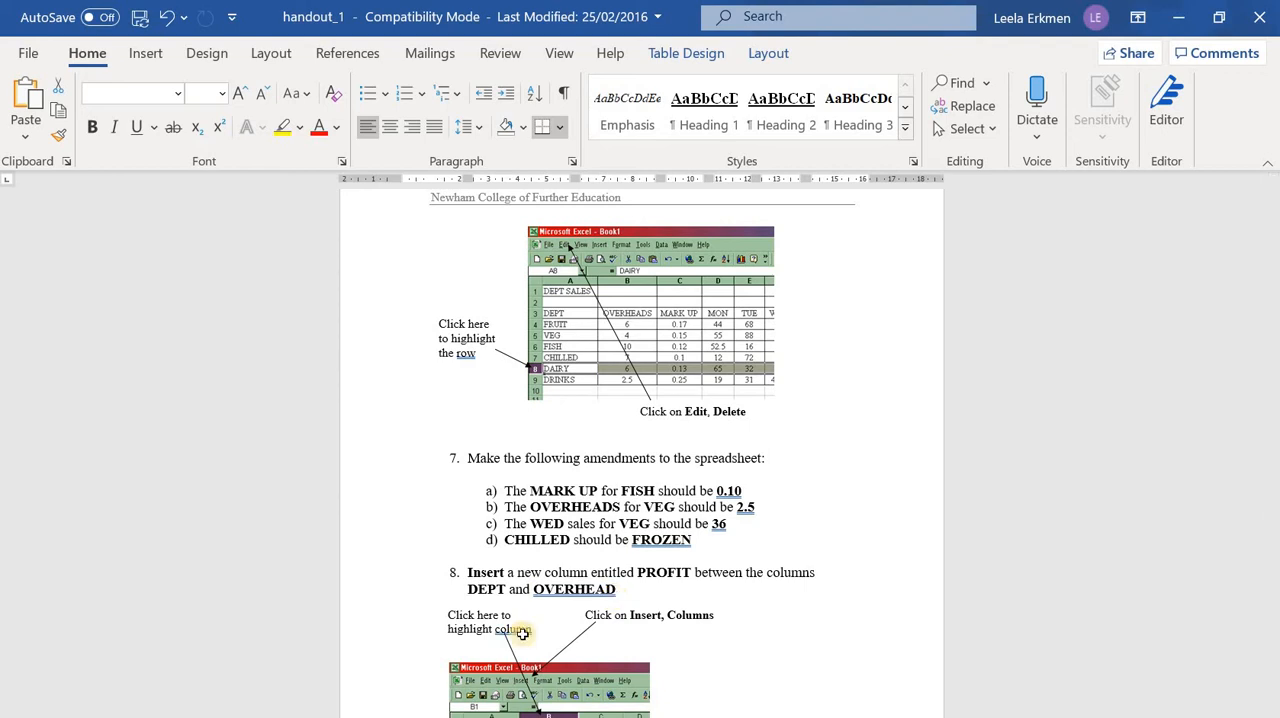
pyautogui.hotkey('alt', 'Tab')
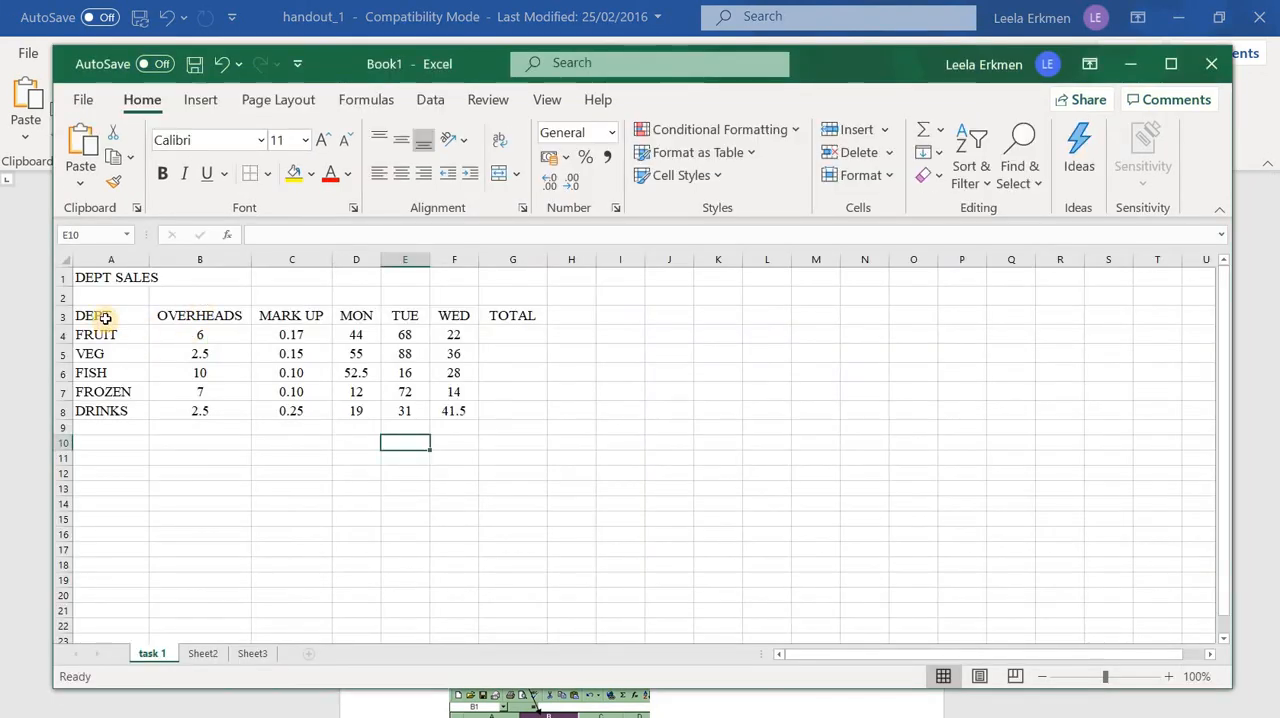
pyautogui.click(209, 258)
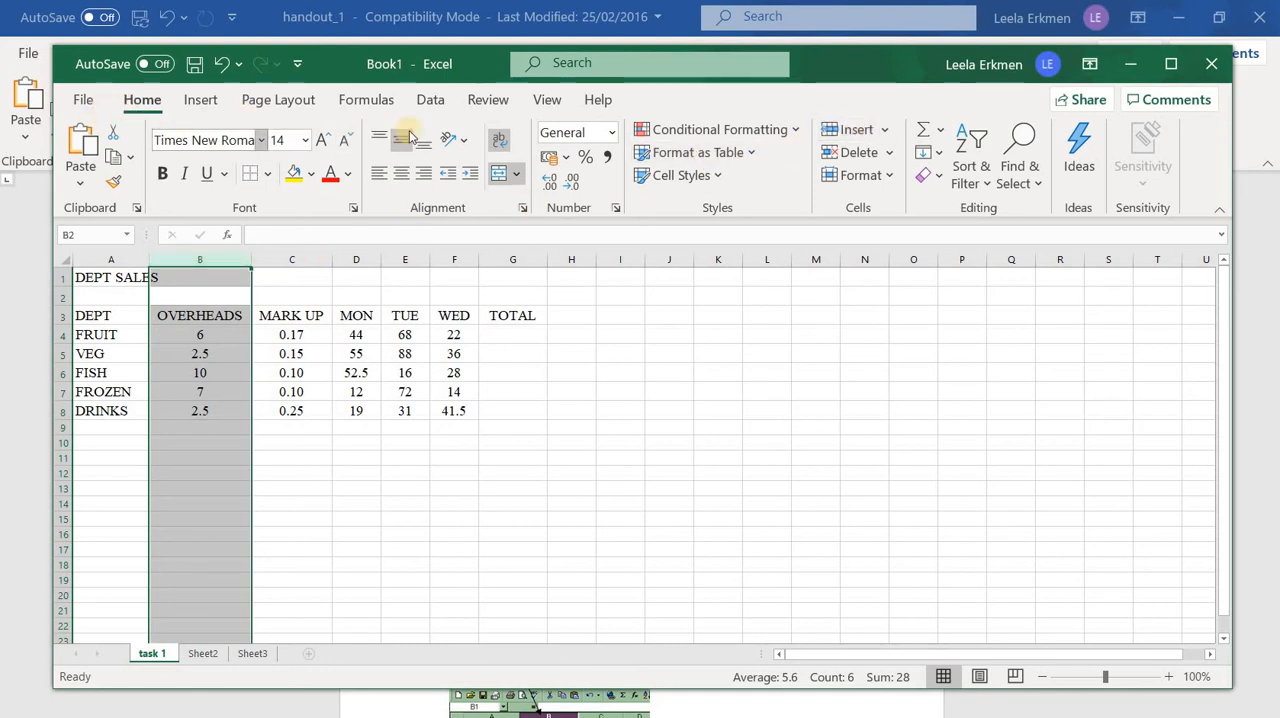
pyautogui.click(884, 135)
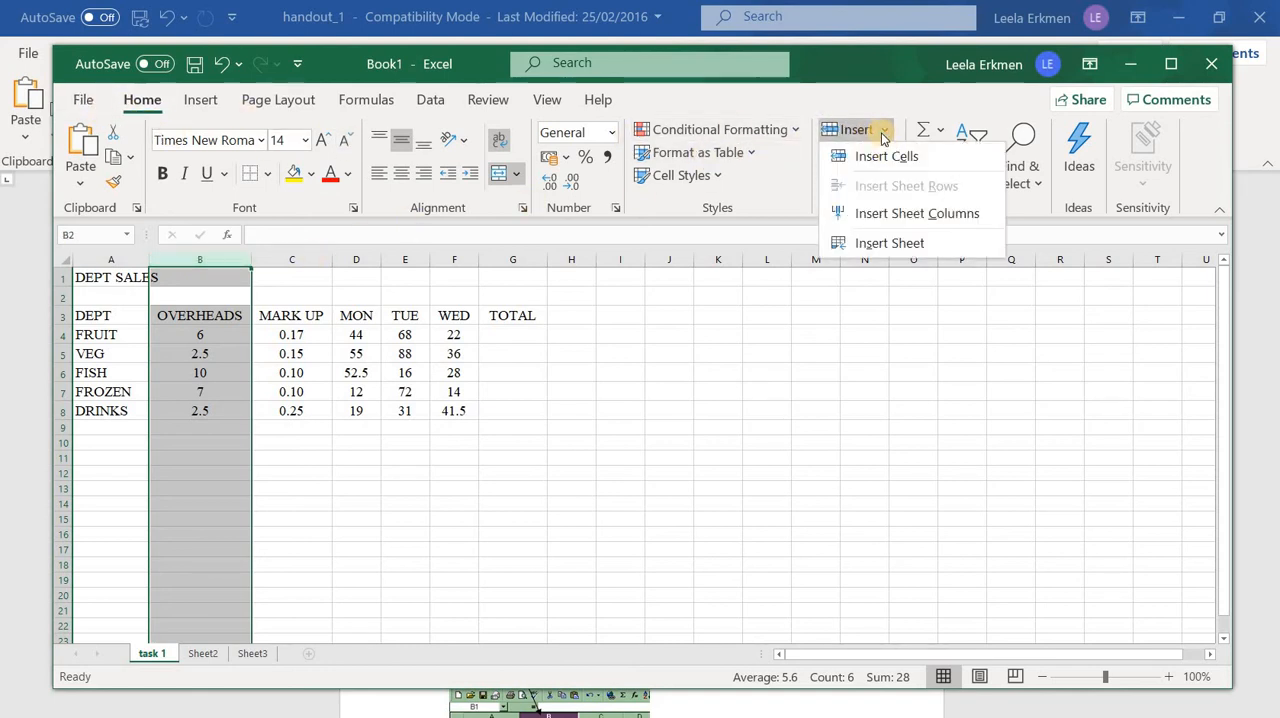
pyautogui.click(888, 158)
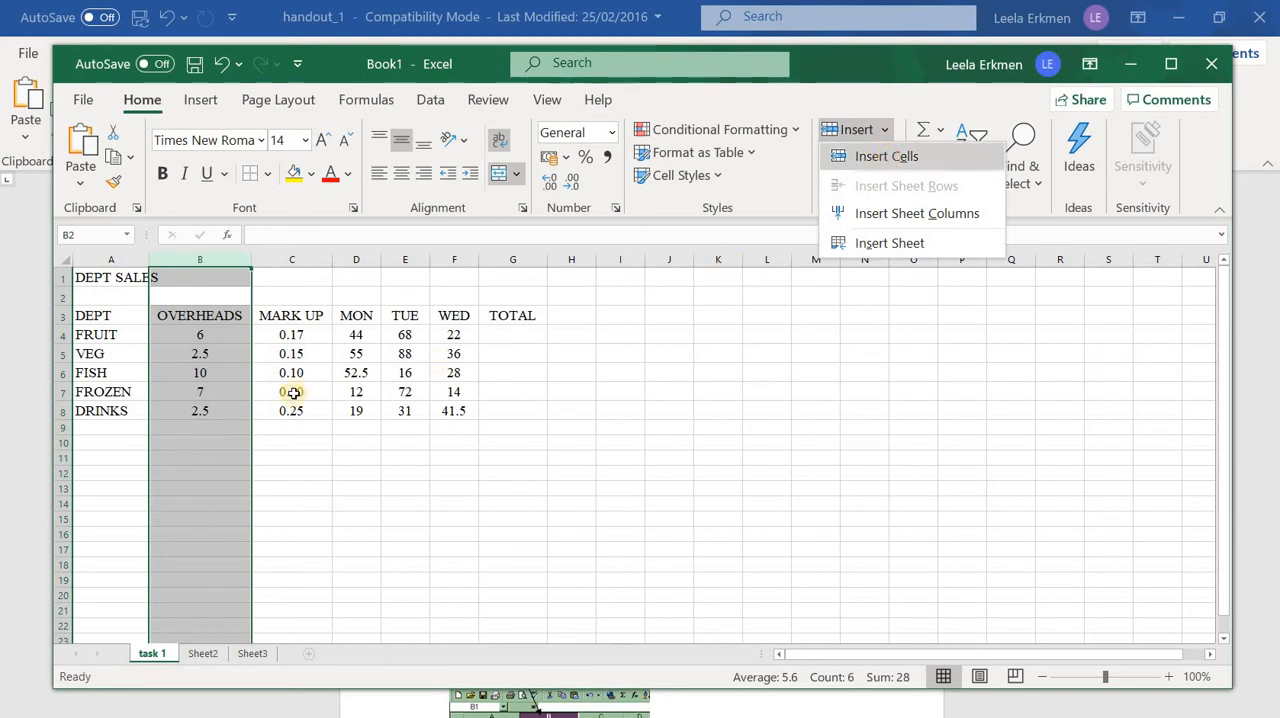
pyautogui.click(292, 257)
pyautogui.rightClick(300, 257)
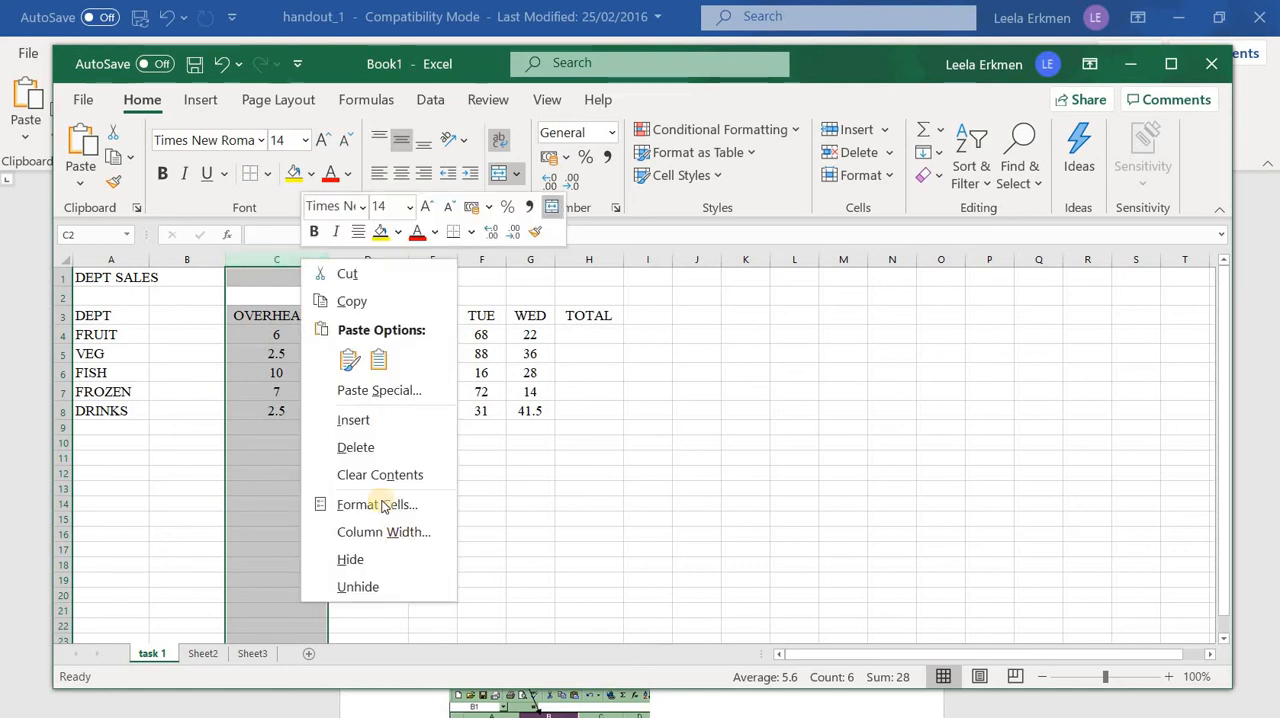
pyautogui.click(645, 534)
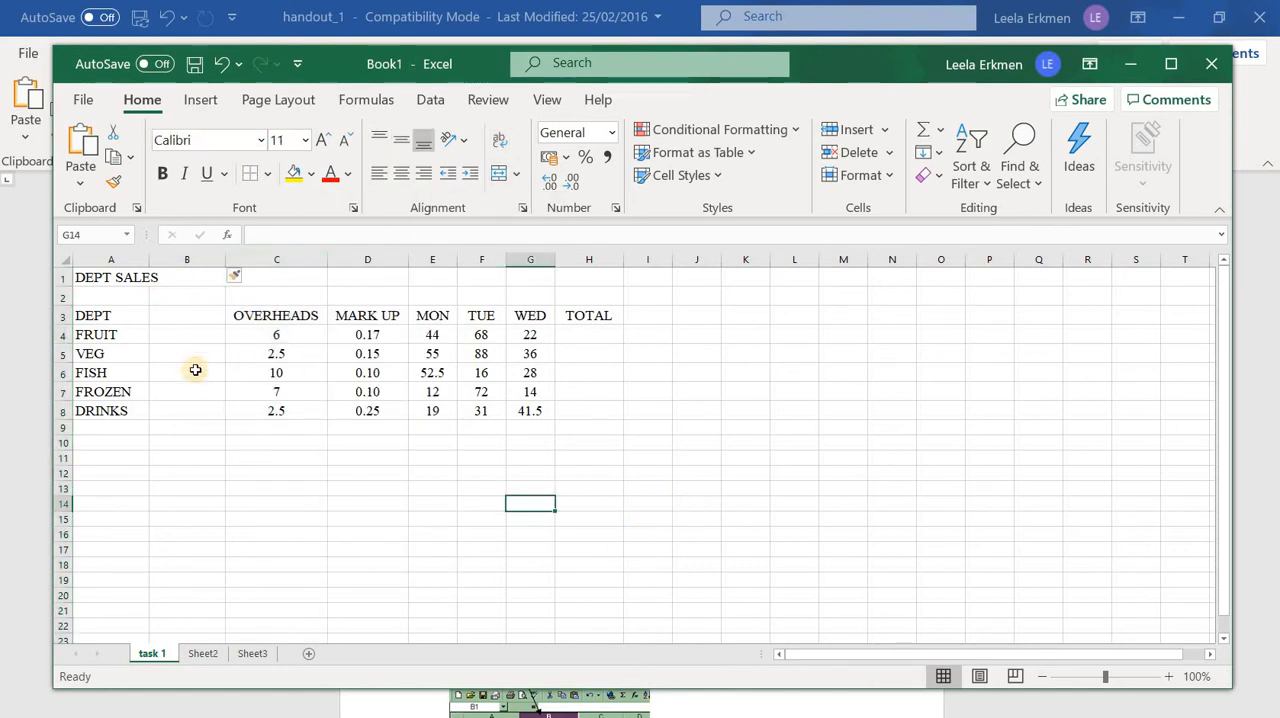
# Insert an empty row above the FROZEN row
pyautogui.click(62, 392)
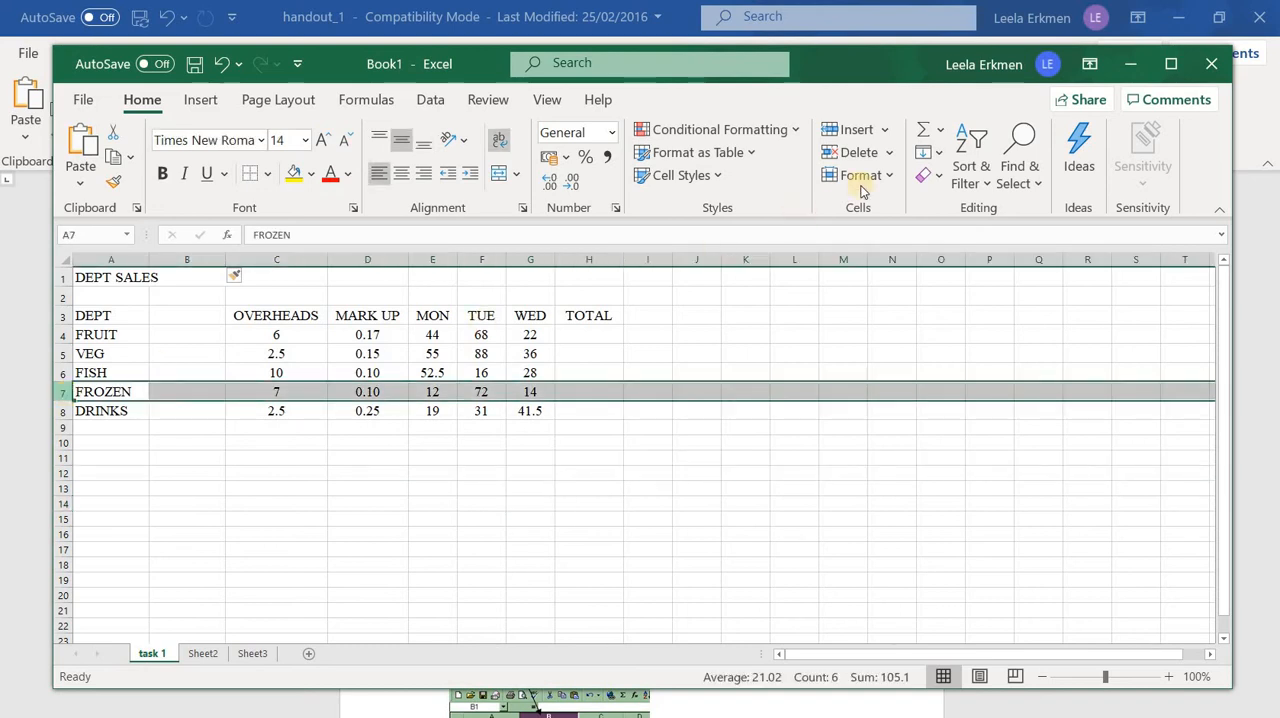
pyautogui.click(884, 129)
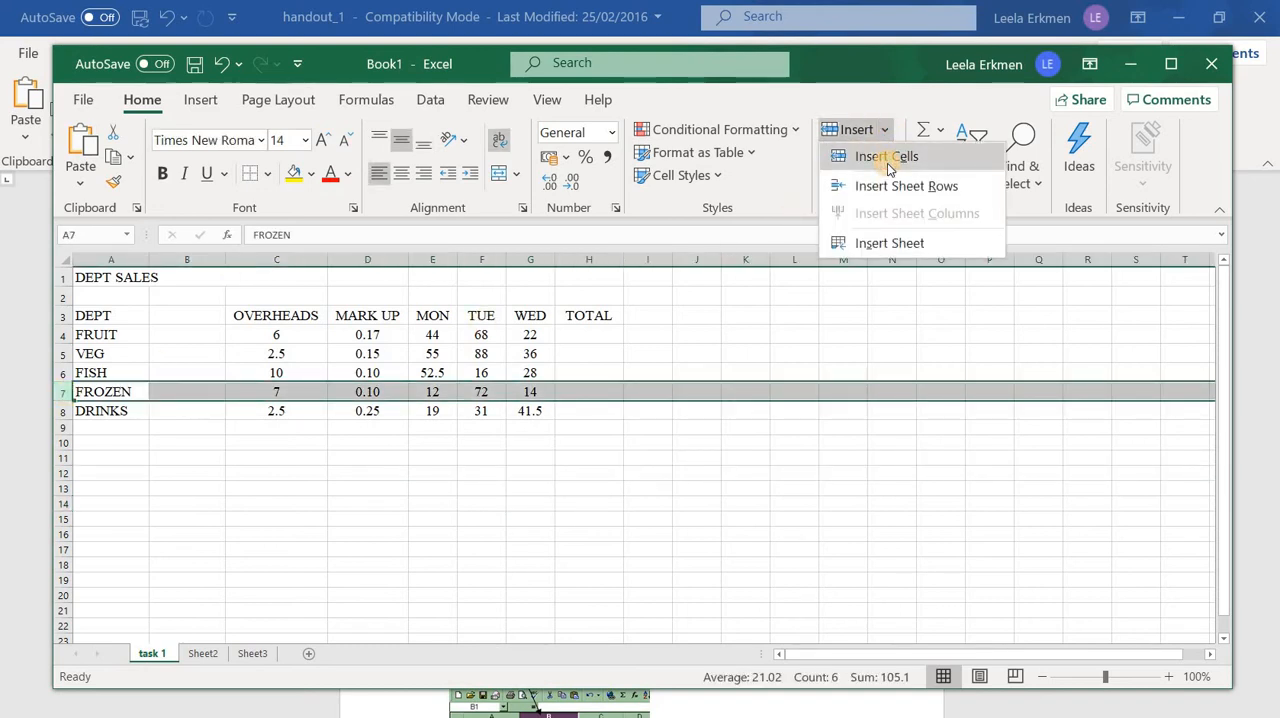
pyautogui.click(862, 160)
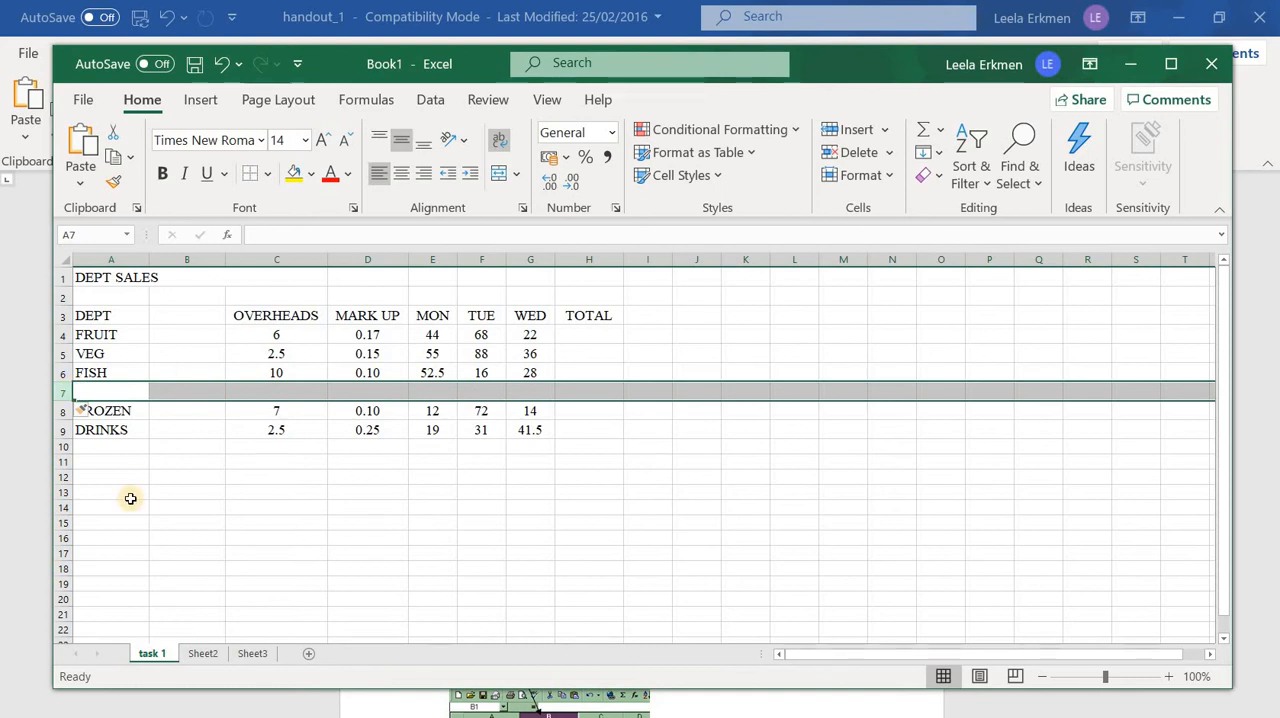
# Undo the insertion of the empty row between FISH and FROZEN
pyautogui.click(195, 257)
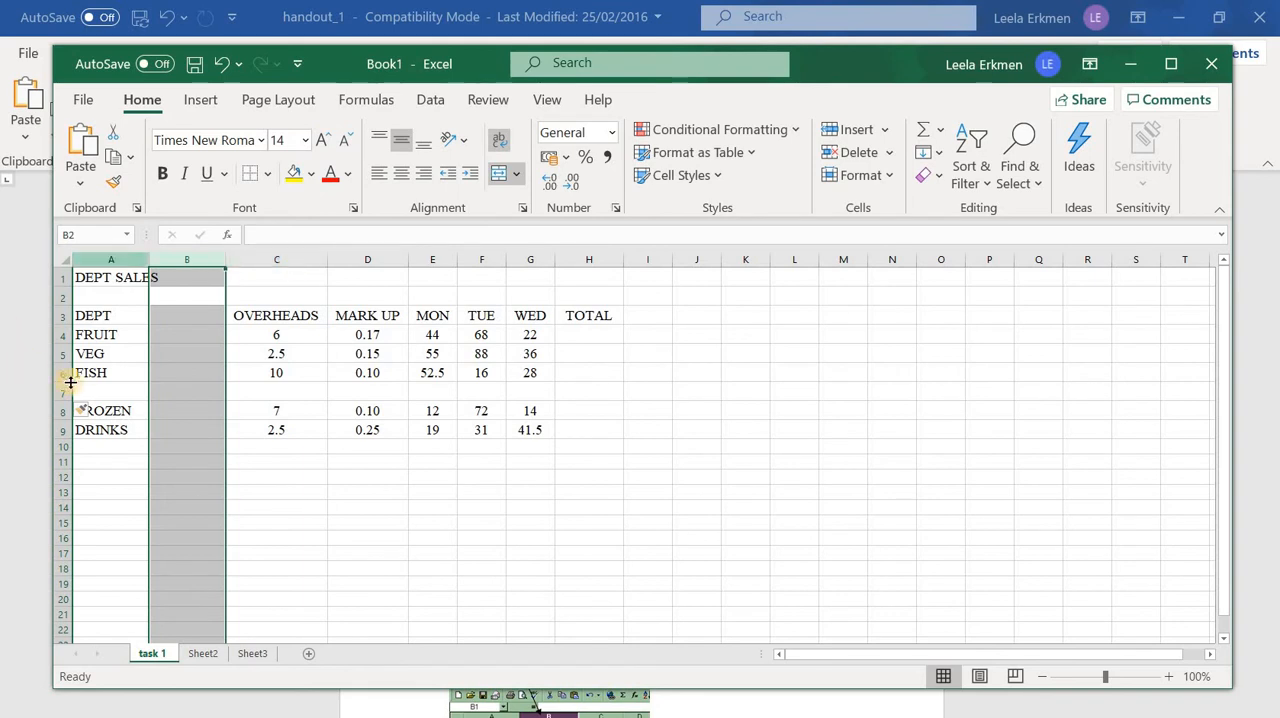
pyautogui.click(57, 372)
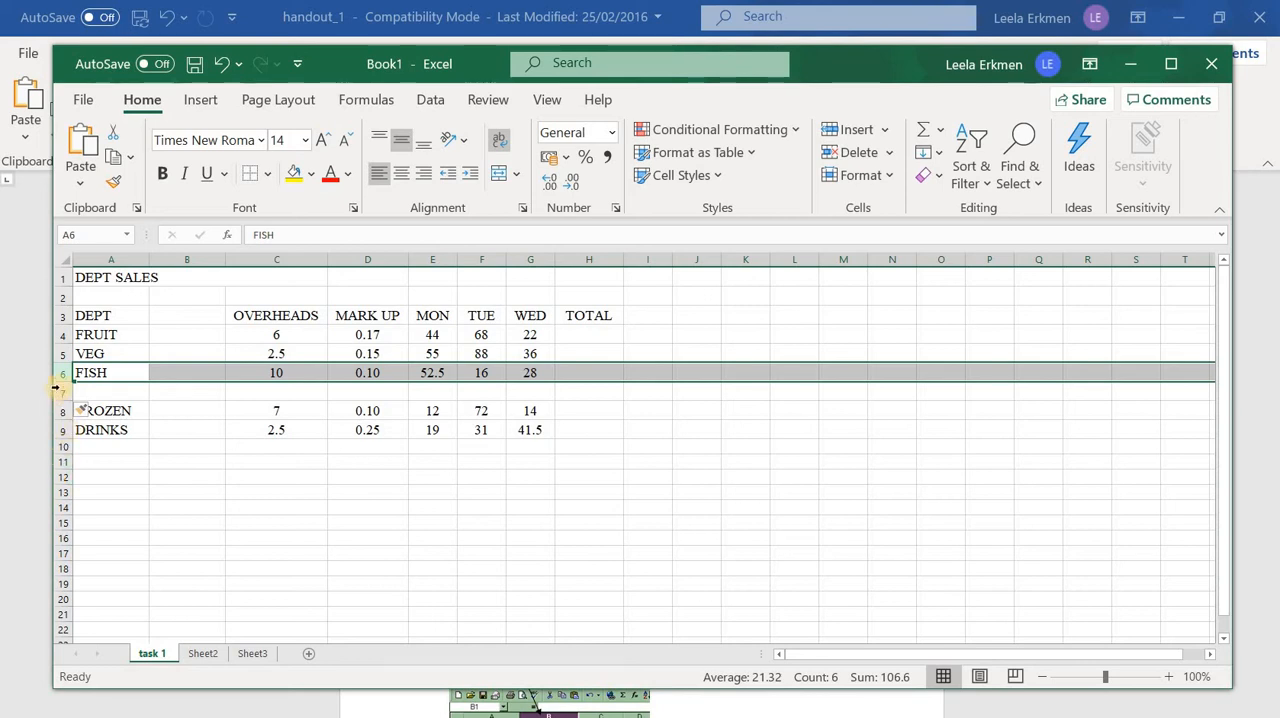
pyautogui.click(221, 63)
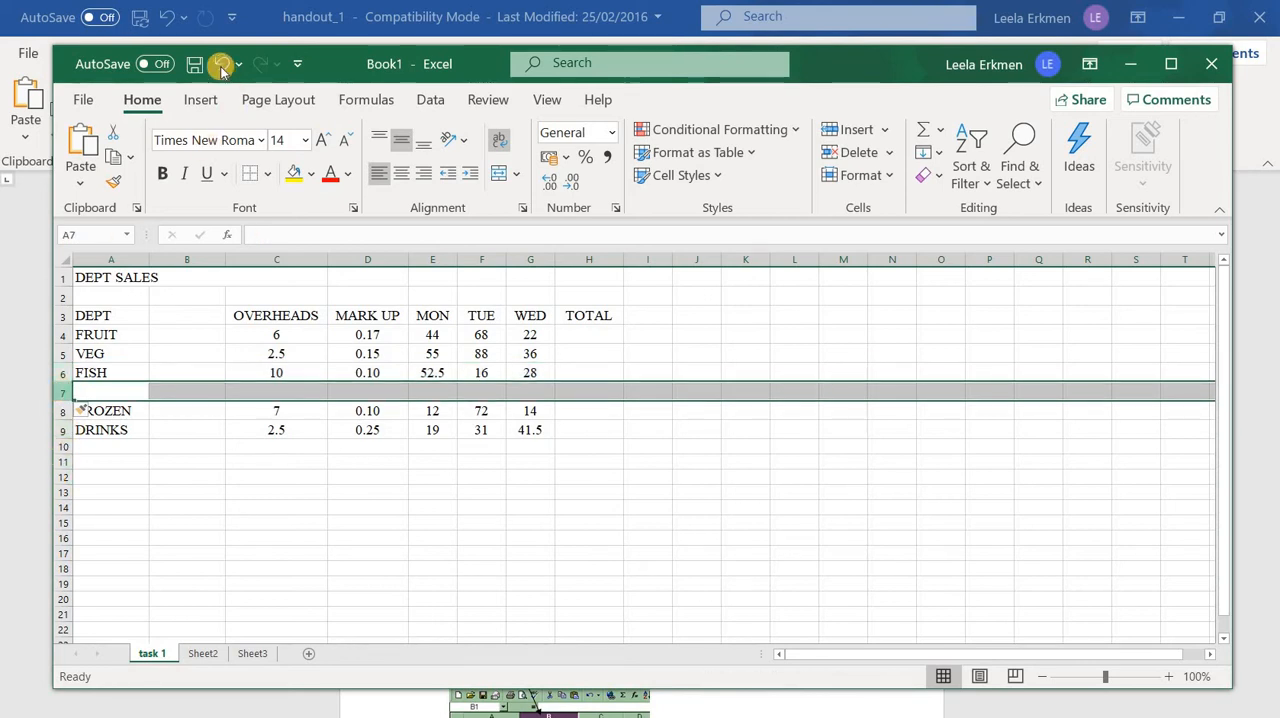
pyautogui.click(329, 507)
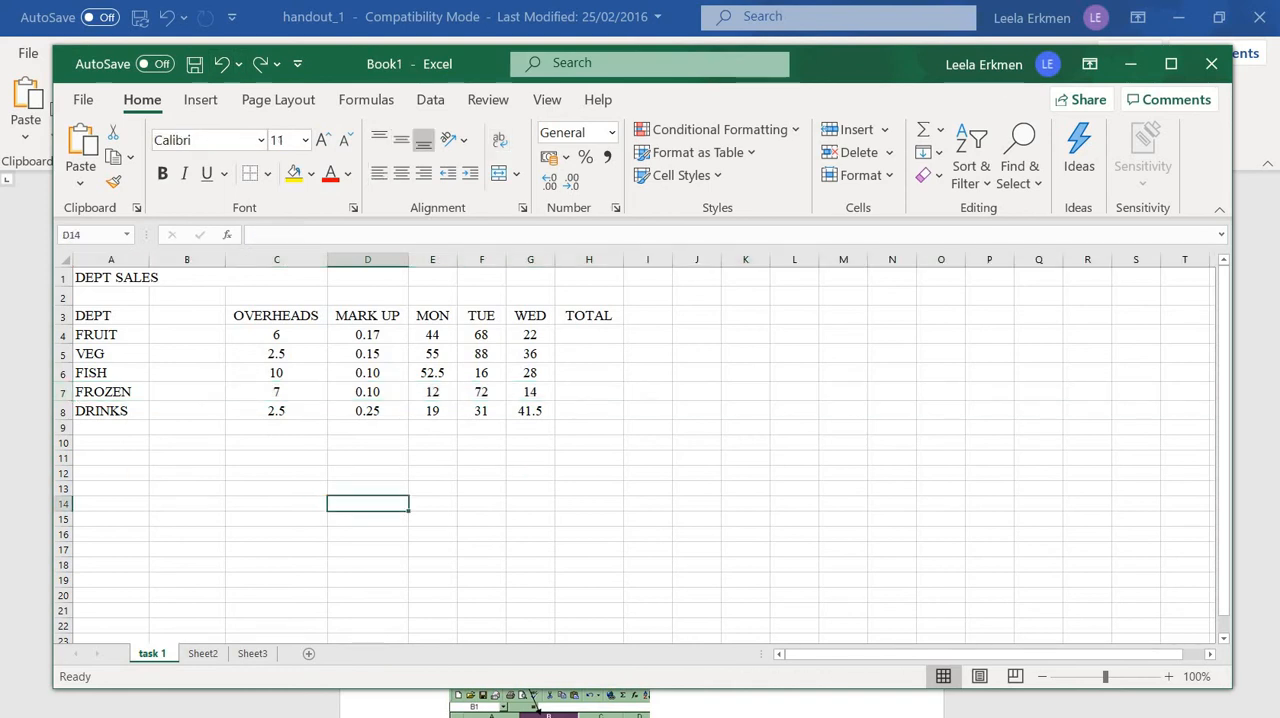
# Check the new column's heading in instruction 8 of the Word handout, and return to the Excel workbook
pyautogui.hotkey('alt', 'Tab')
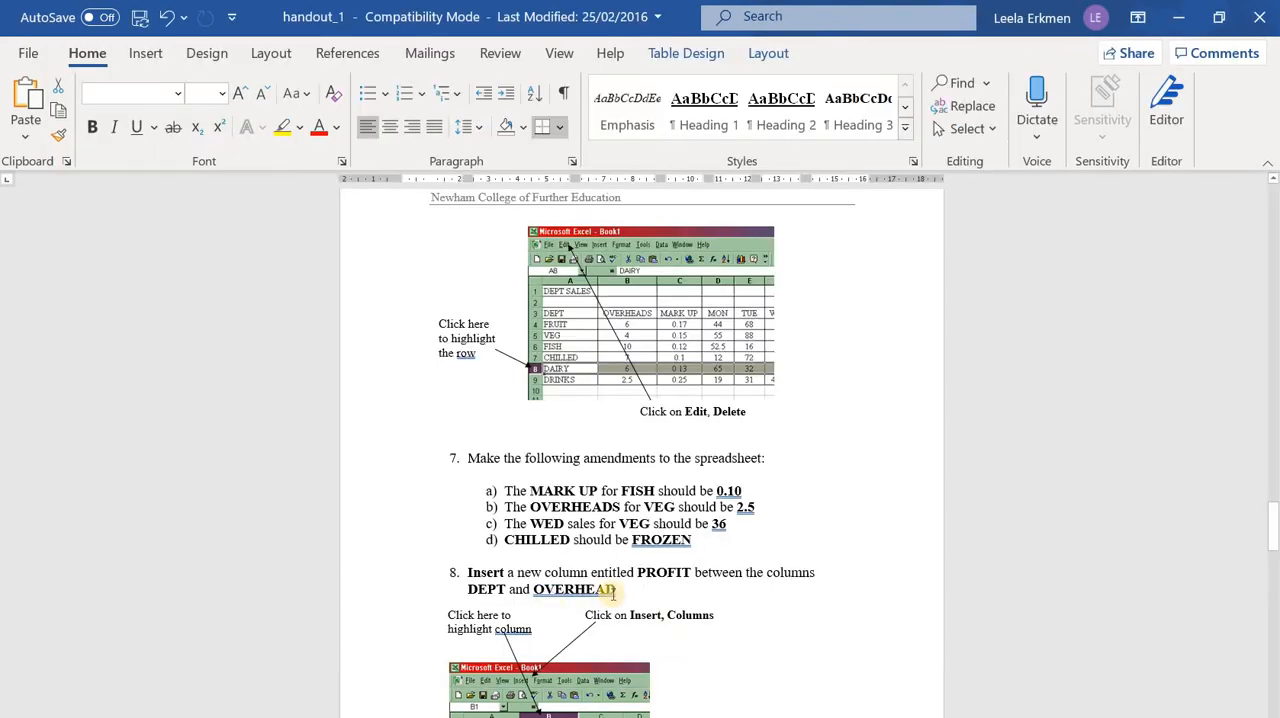
pyautogui.scroll(-1, 680, 555)
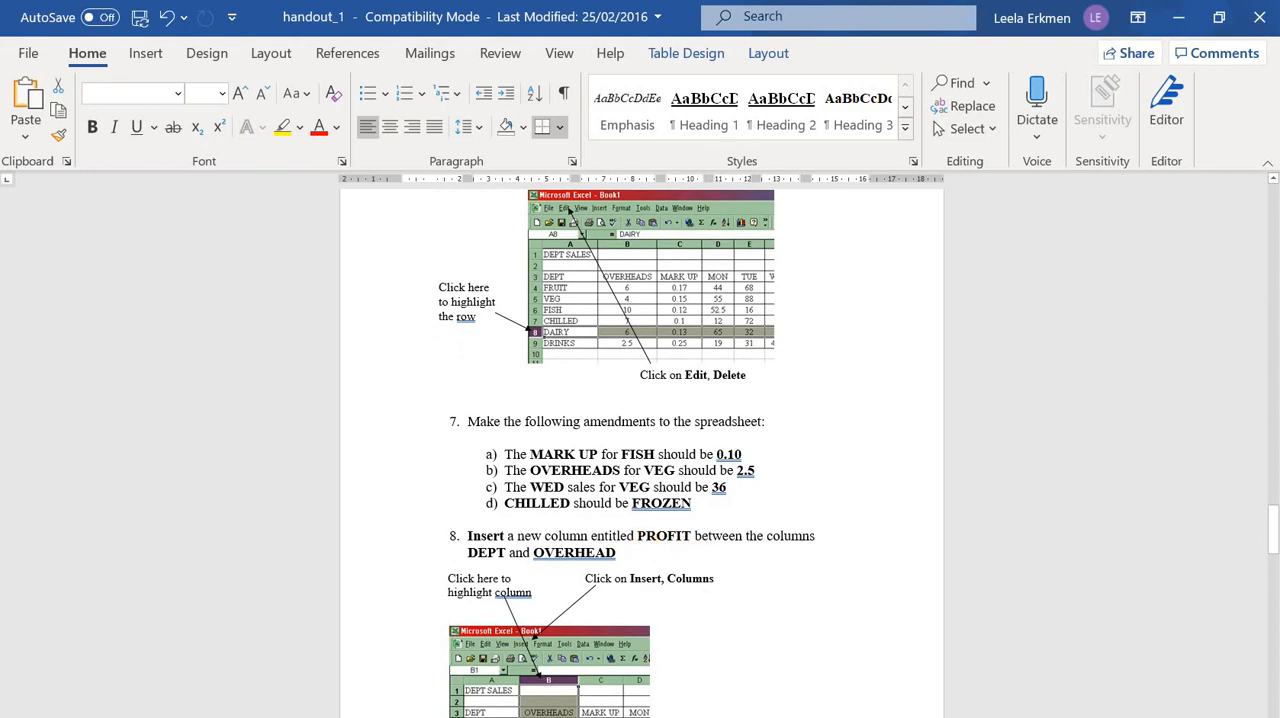
pyautogui.hotkey('alt', 'Tab')
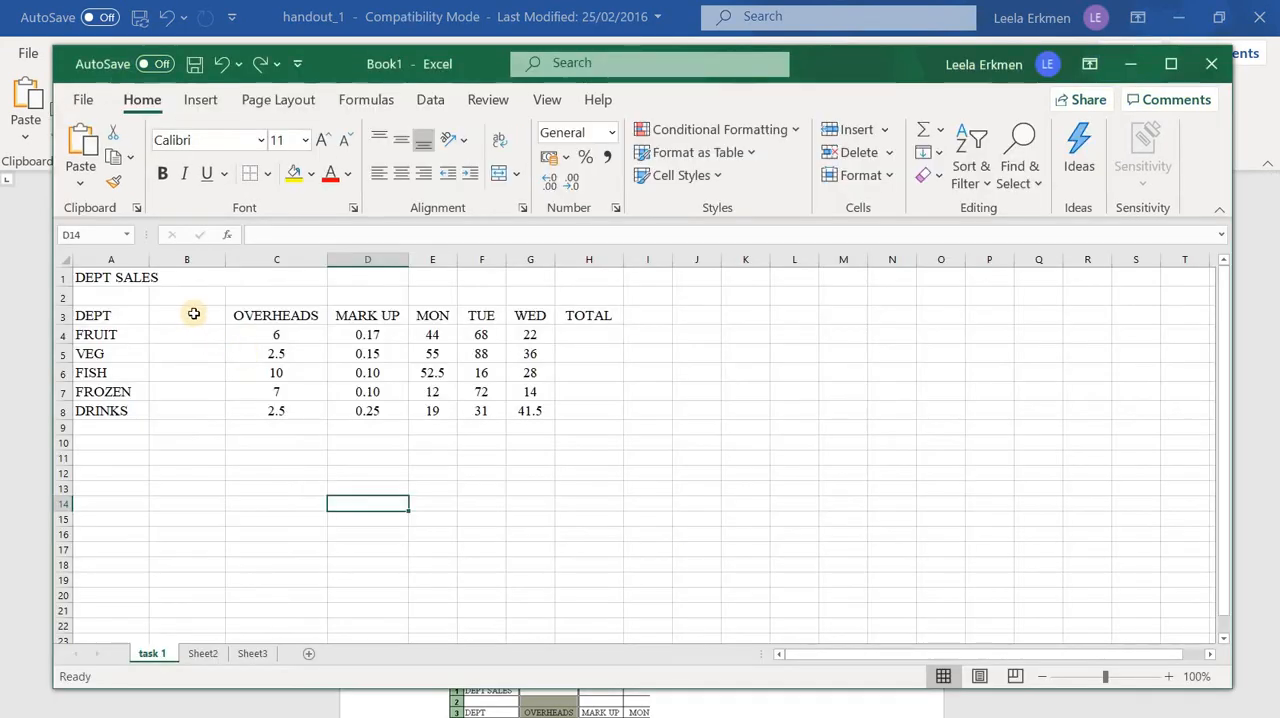
pyautogui.click(205, 316)
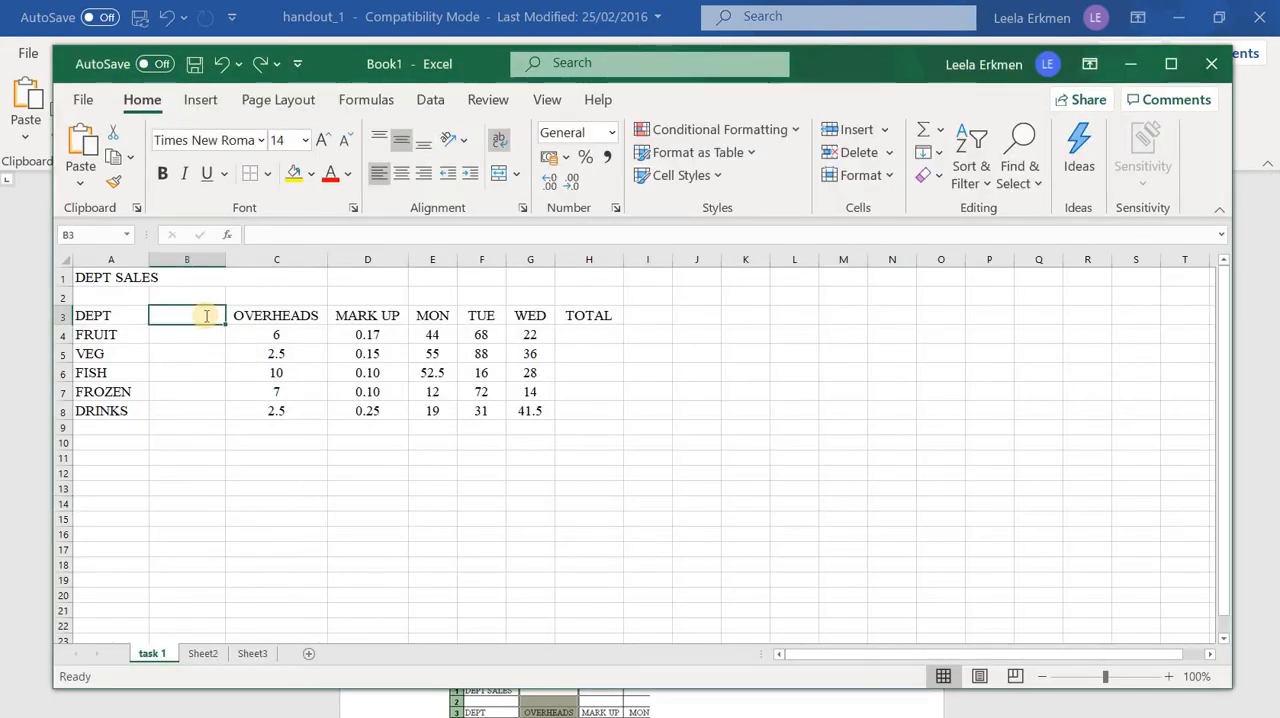
pyautogui.write('profit')
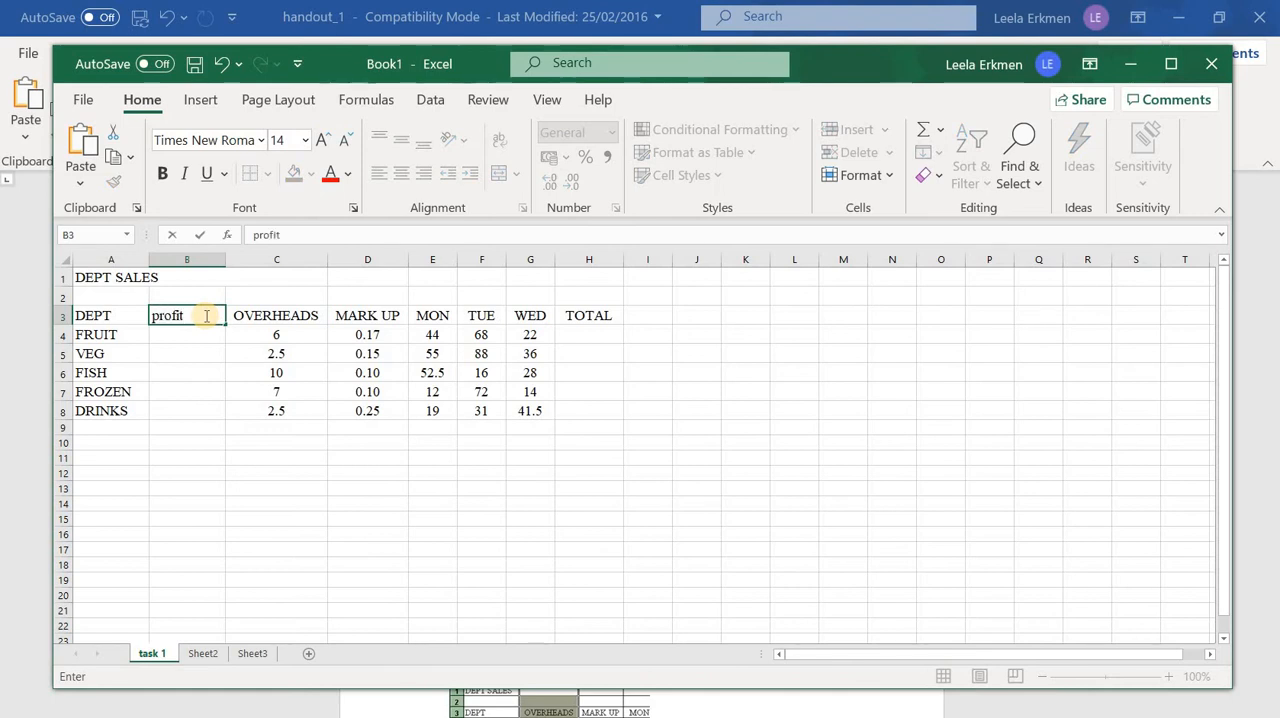
pyautogui.press('BackSpace')
pyautogui.press('BackSpace')
pyautogui.press('BackSpace')
pyautogui.press('BackSpace')
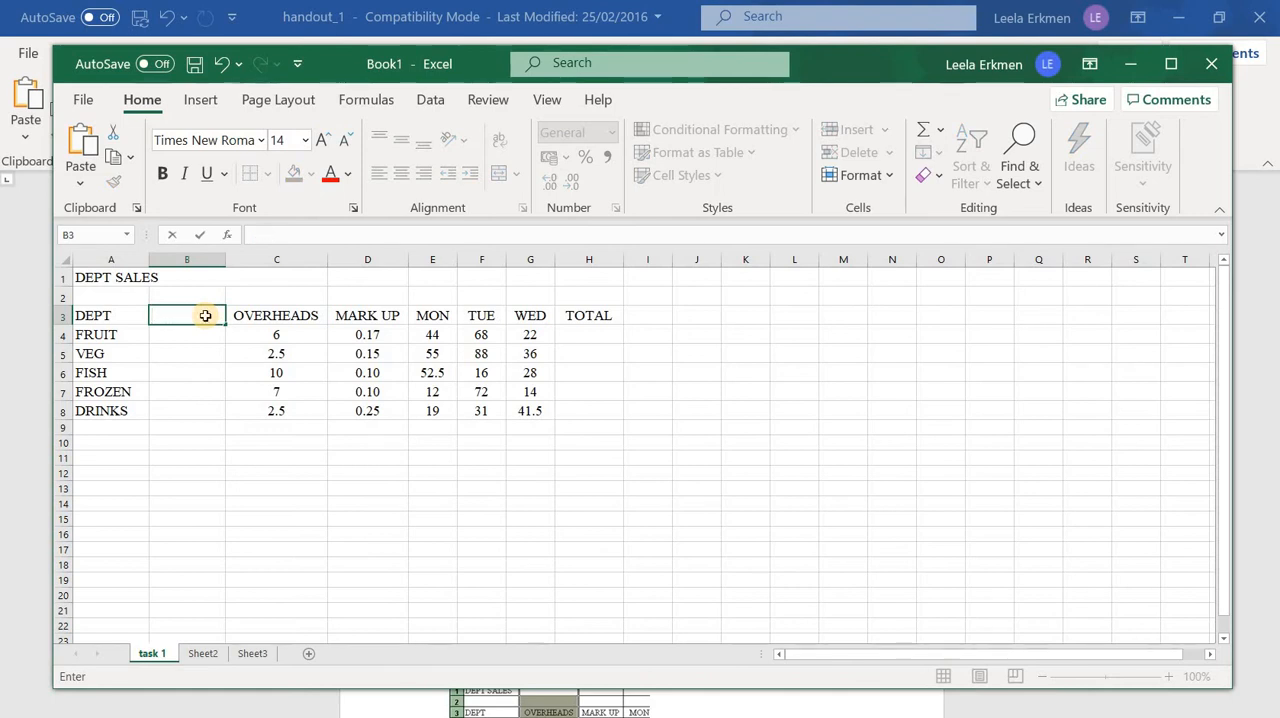
pyautogui.press('Tab')
# Enter the heading PROFIT in cell B3, between DEPT and OVERHEADS
pyautogui.click(205, 316)
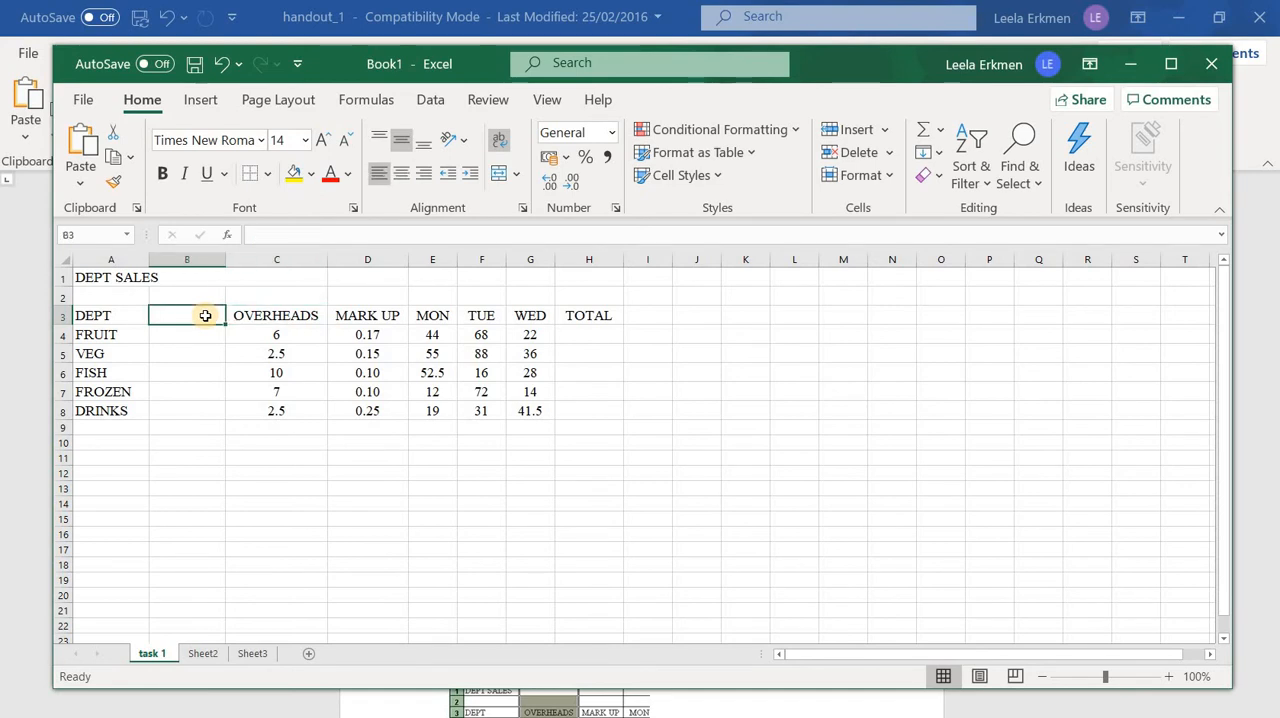
pyautogui.write('PRO')
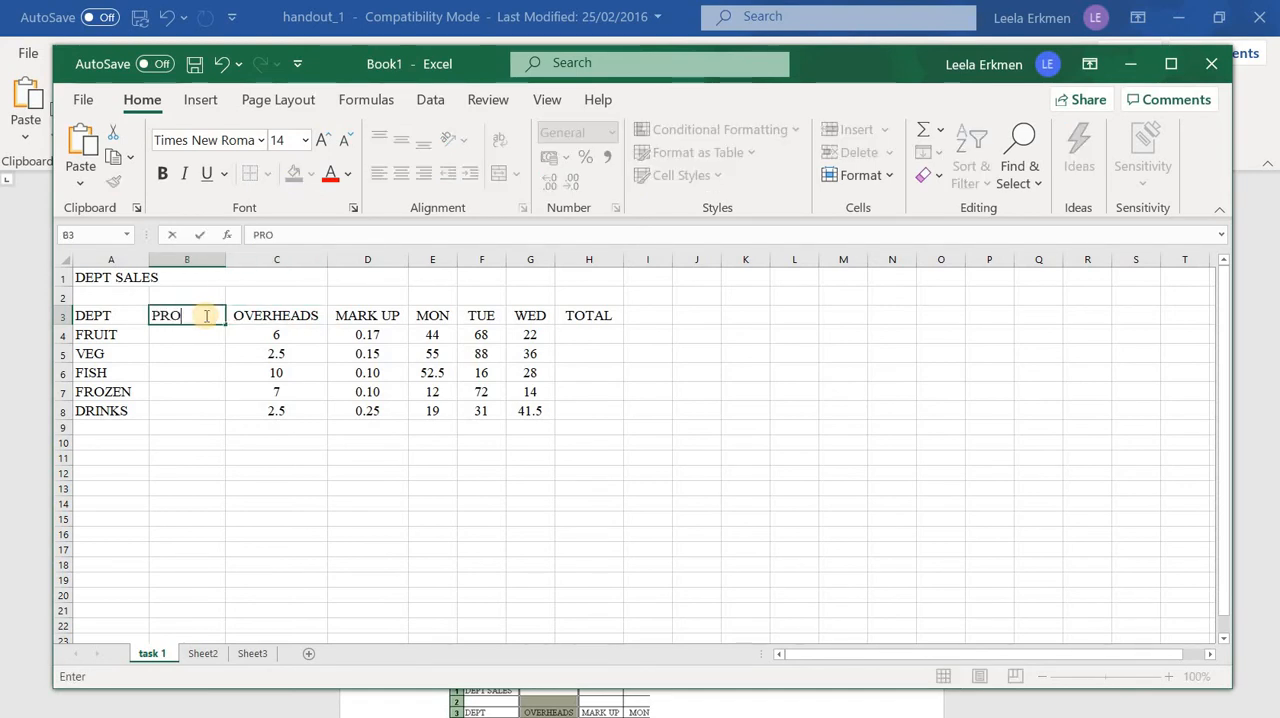
pyautogui.write('FIT')
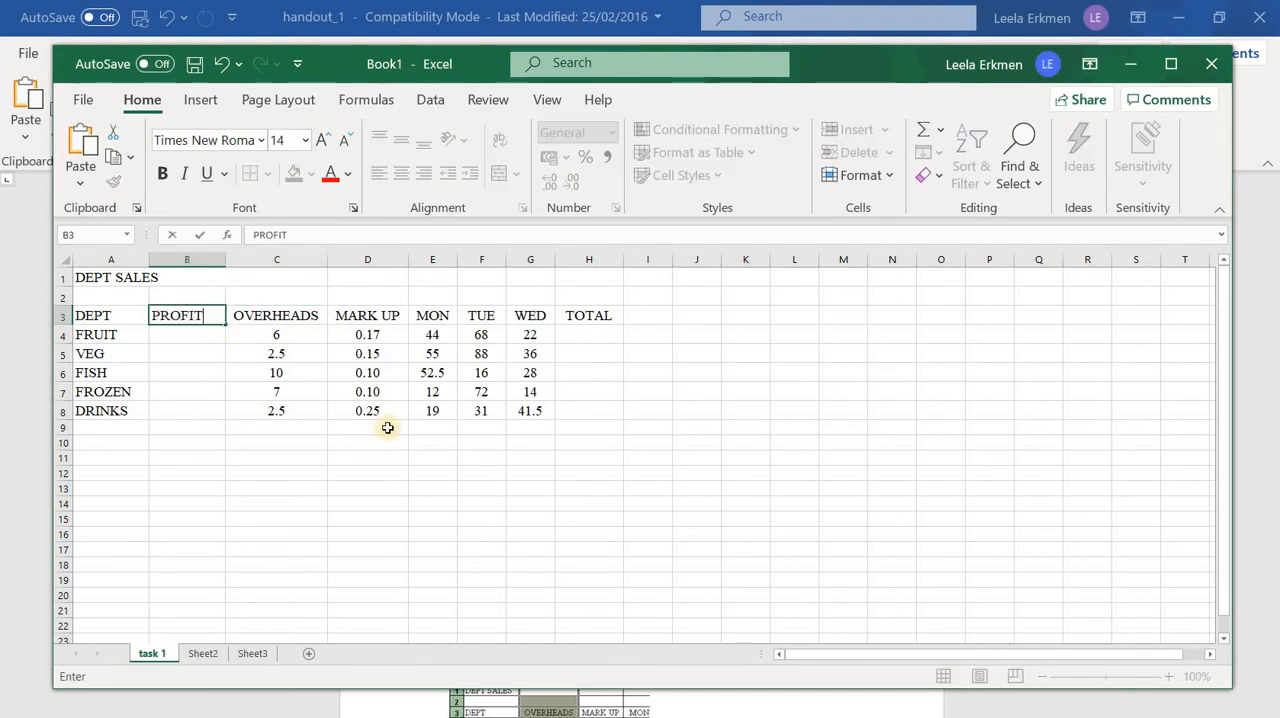
pyautogui.click(397, 504)
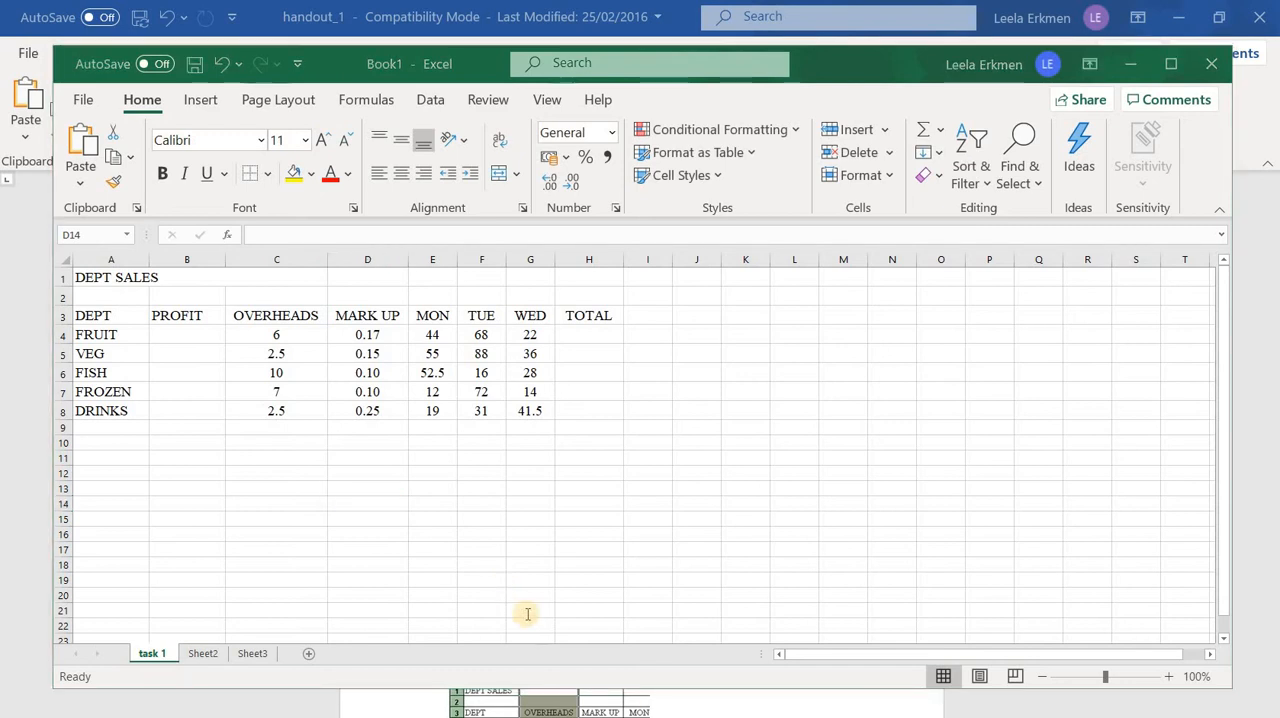
# Read instructions 9 to 12 in the Word handout and centre the PROFIT heading in Excel
pyautogui.hotkey('alt', 'Tab')
pyautogui.scroll(-5, 566, 630)
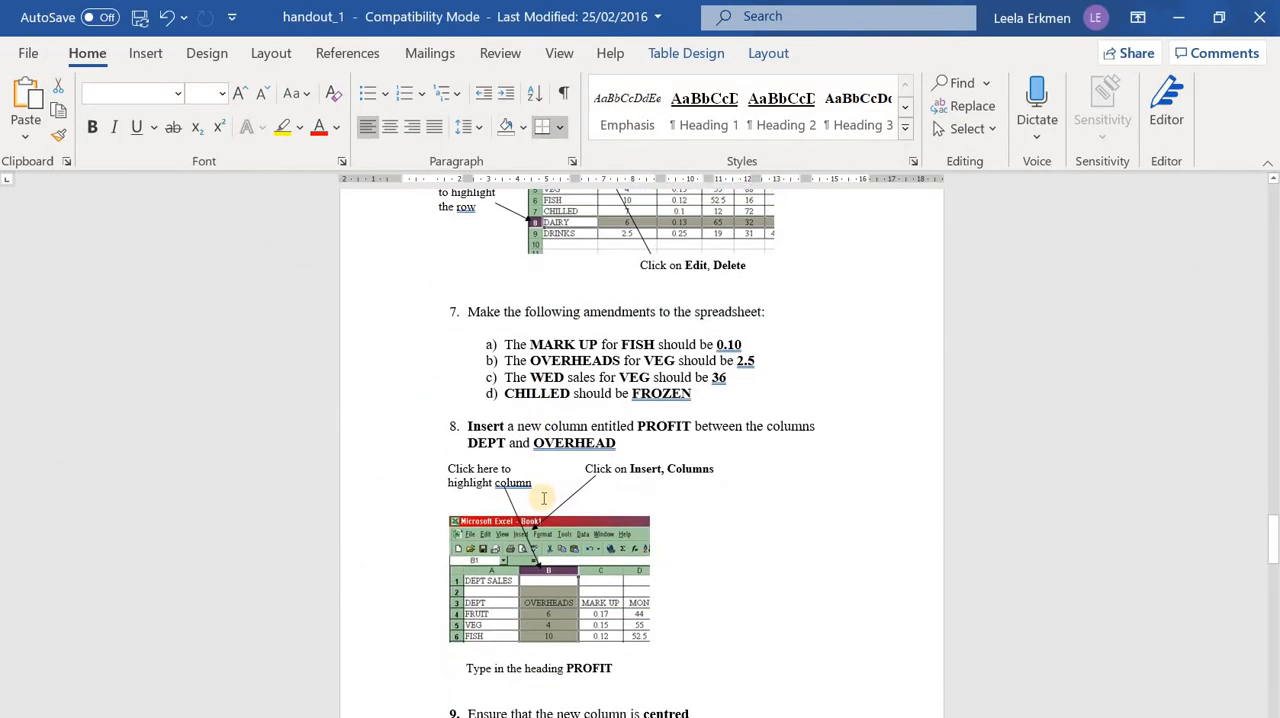
pyautogui.scroll(-1, 455, 586)
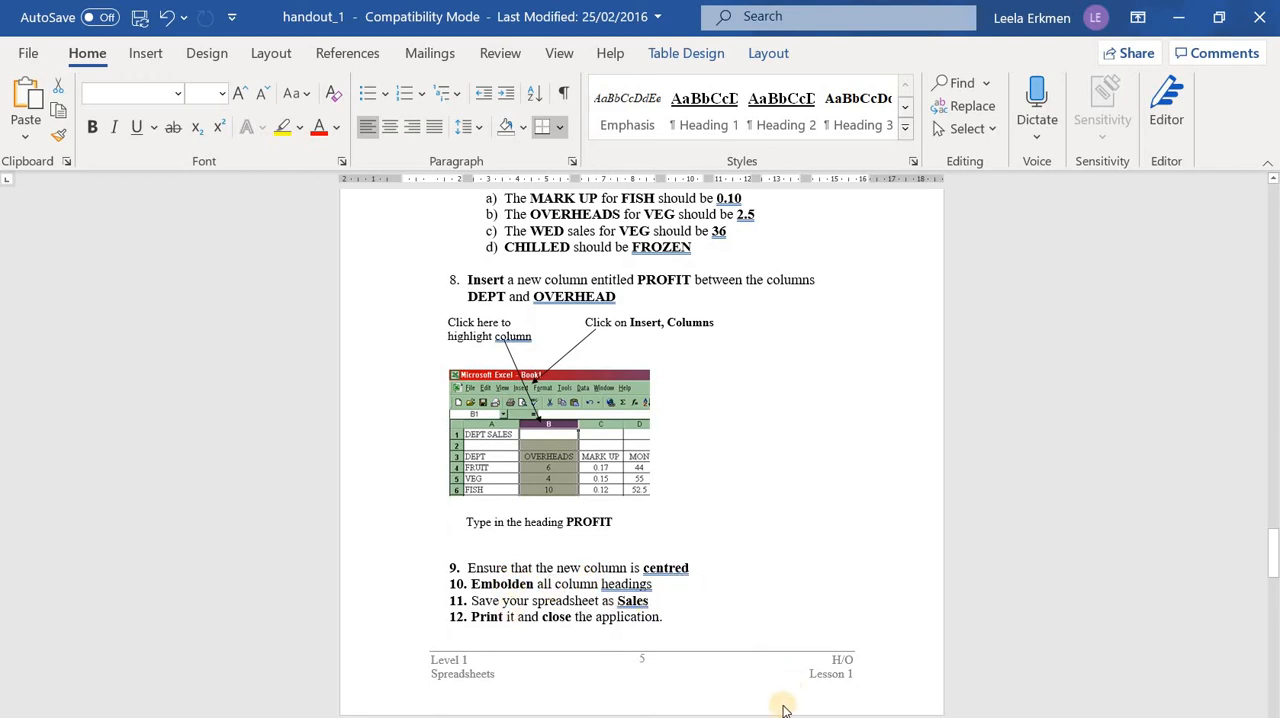
pyautogui.hotkey('alt', 'Tab')
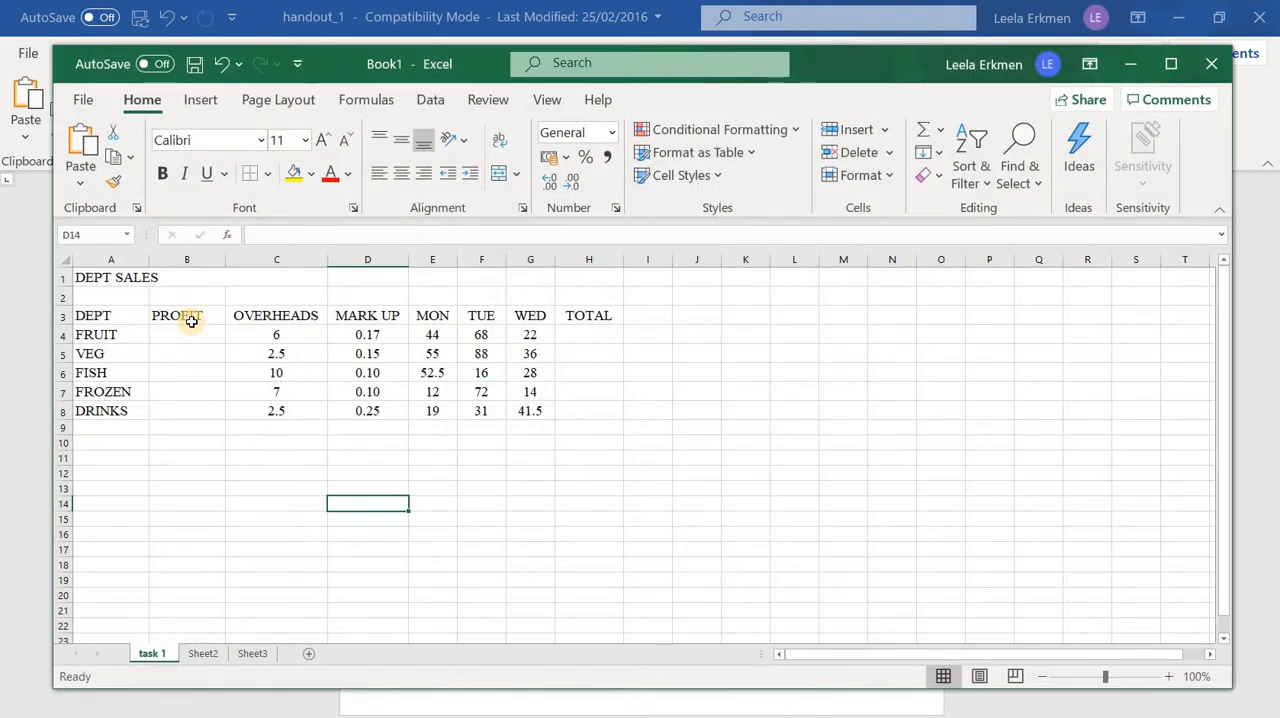
pyautogui.click(190, 319)
pyautogui.click(401, 177)
pyautogui.click(337, 440)
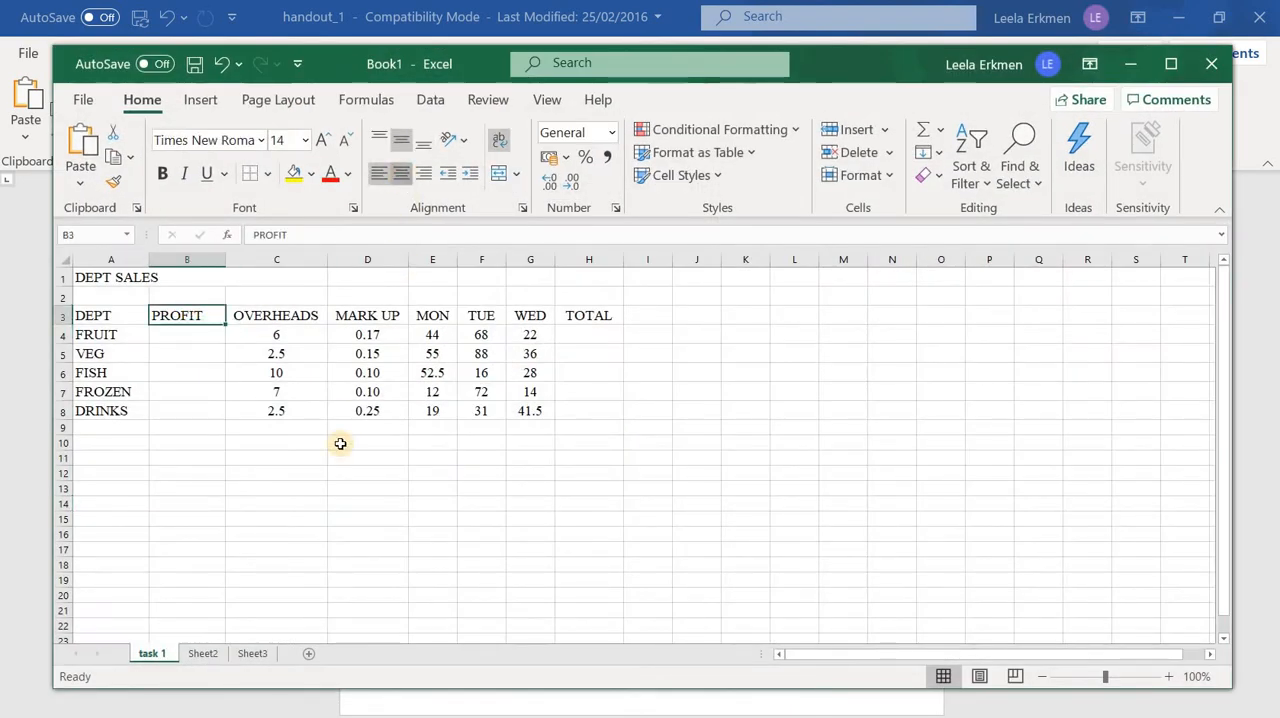
# Make all the column headings in row 3 bold, from DEPT to TOTAL
pyautogui.click(105, 320)
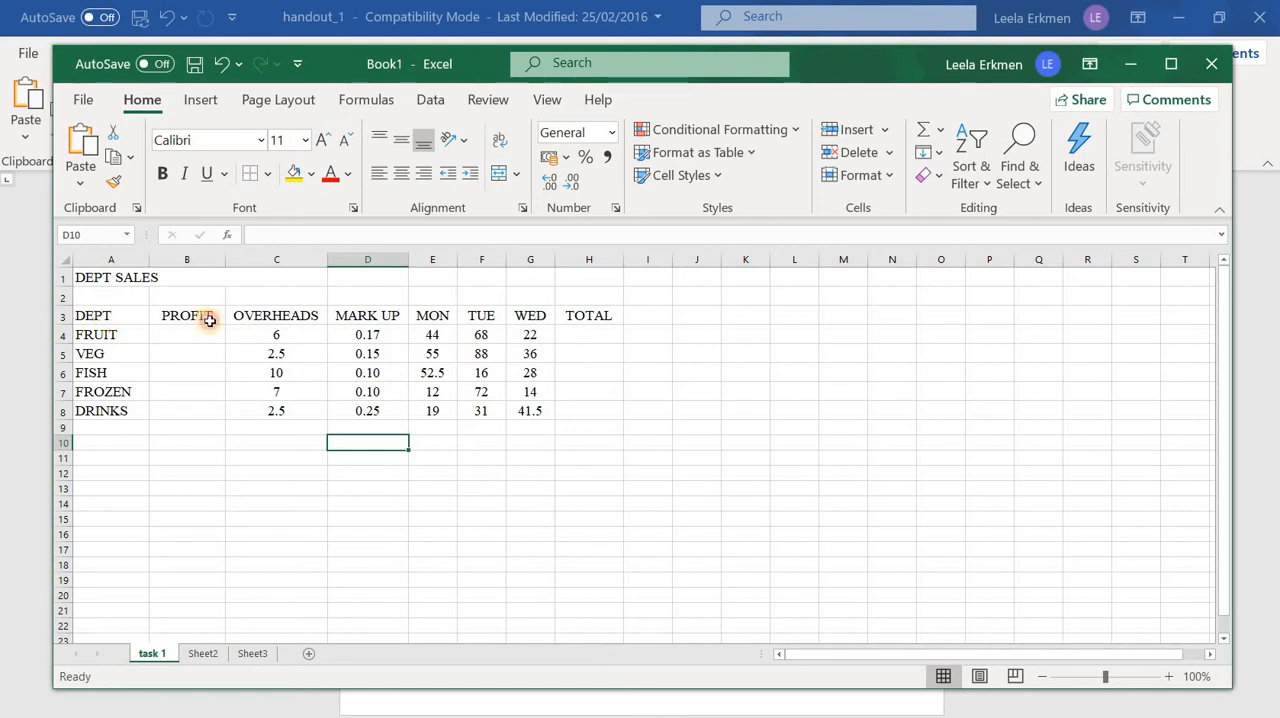
pyautogui.hotkey('shift', 'Right')
pyautogui.hotkey('shift', 'Right')
pyautogui.moveTo(611, 311); pyautogui.dragTo(612, 314)
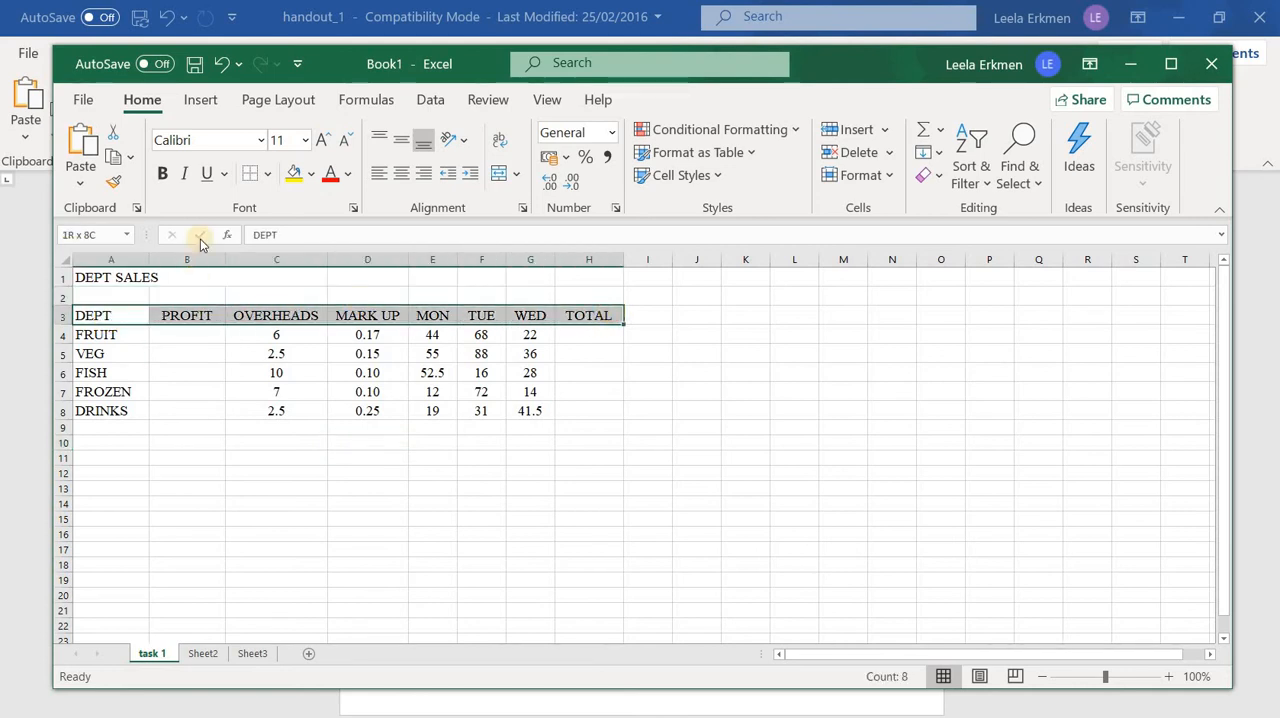
# Make the DEPT SALES title in row 1 bold
pyautogui.click(134, 281)
pyautogui.click(169, 177)
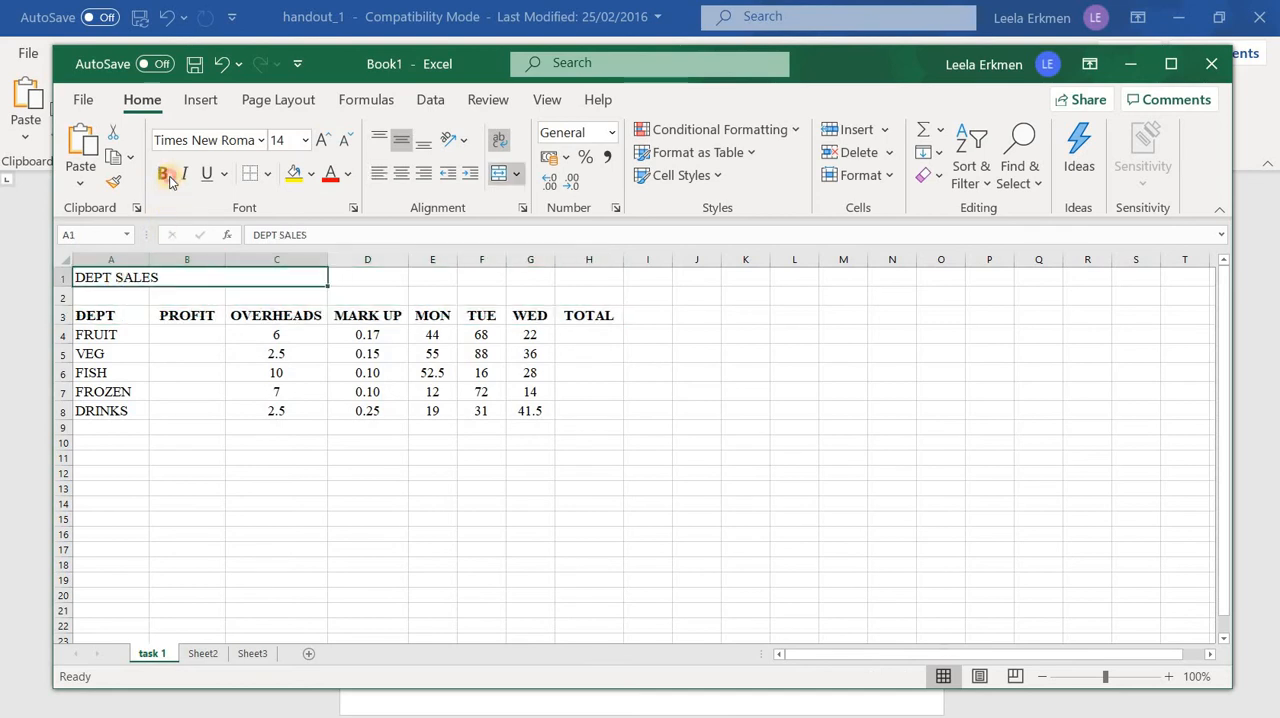
pyautogui.click(843, 443)
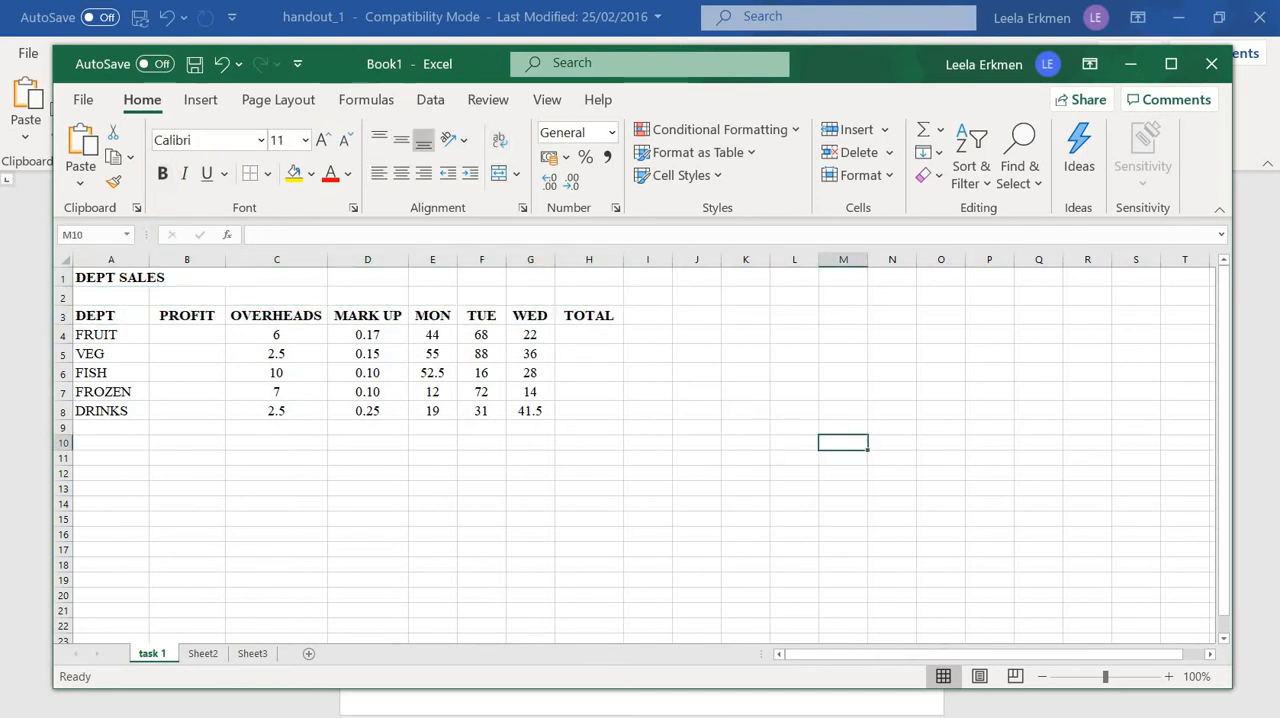
# Review the remaining instructions in the Word handout and return to the Excel sheet
pyautogui.click(803, 716)
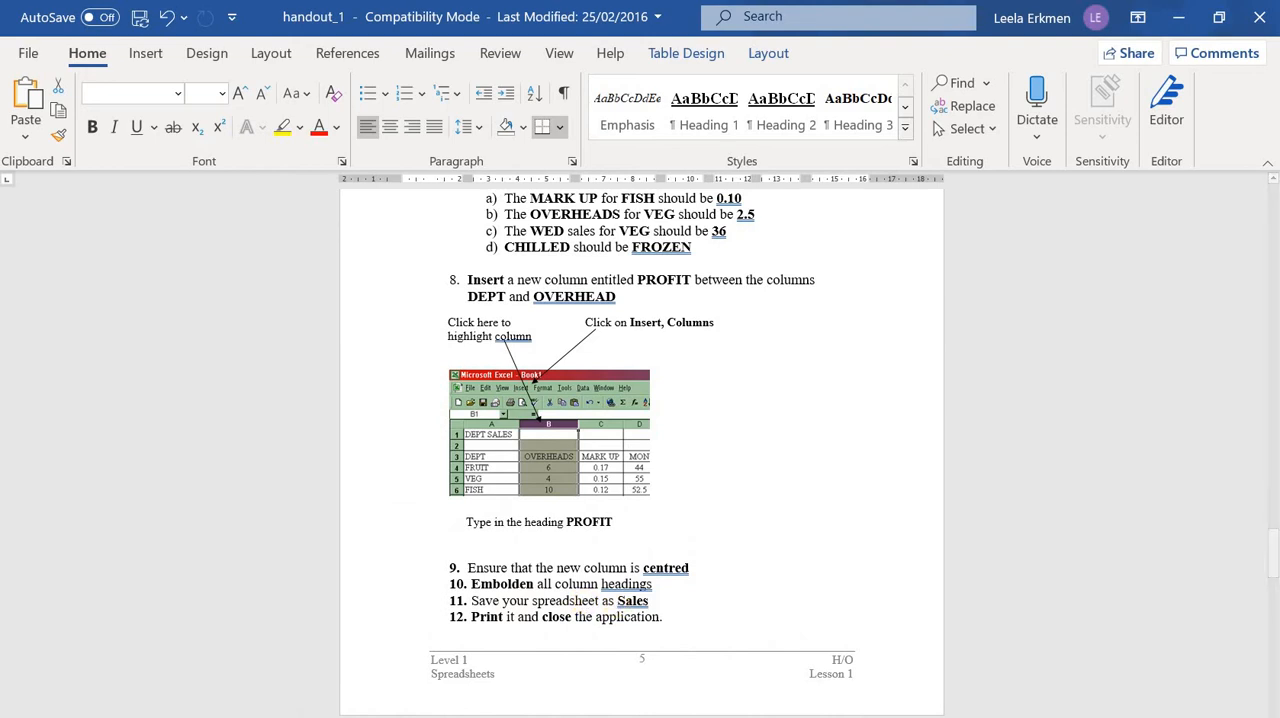
pyautogui.click(806, 716)
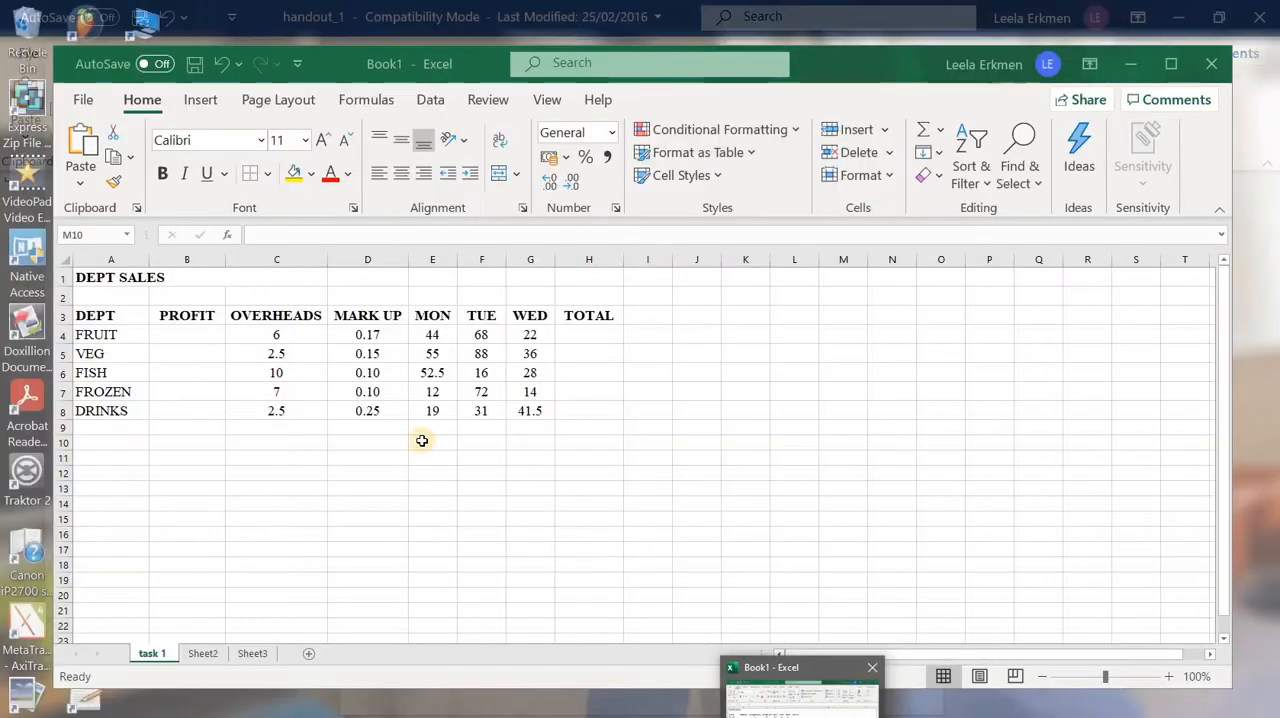
pyautogui.click(163, 545)
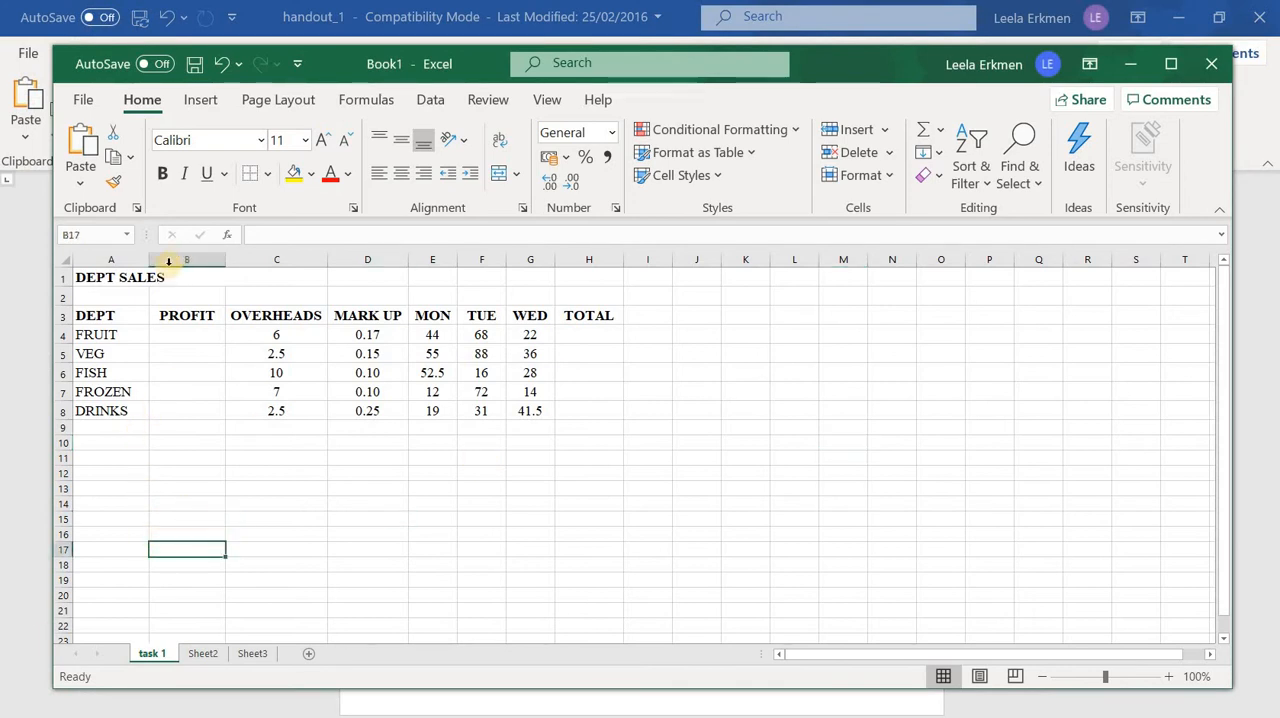
# Enlarge the DEPT SALES title to font size 18 and fill its merged cell with light blue
pyautogui.click(95, 279)
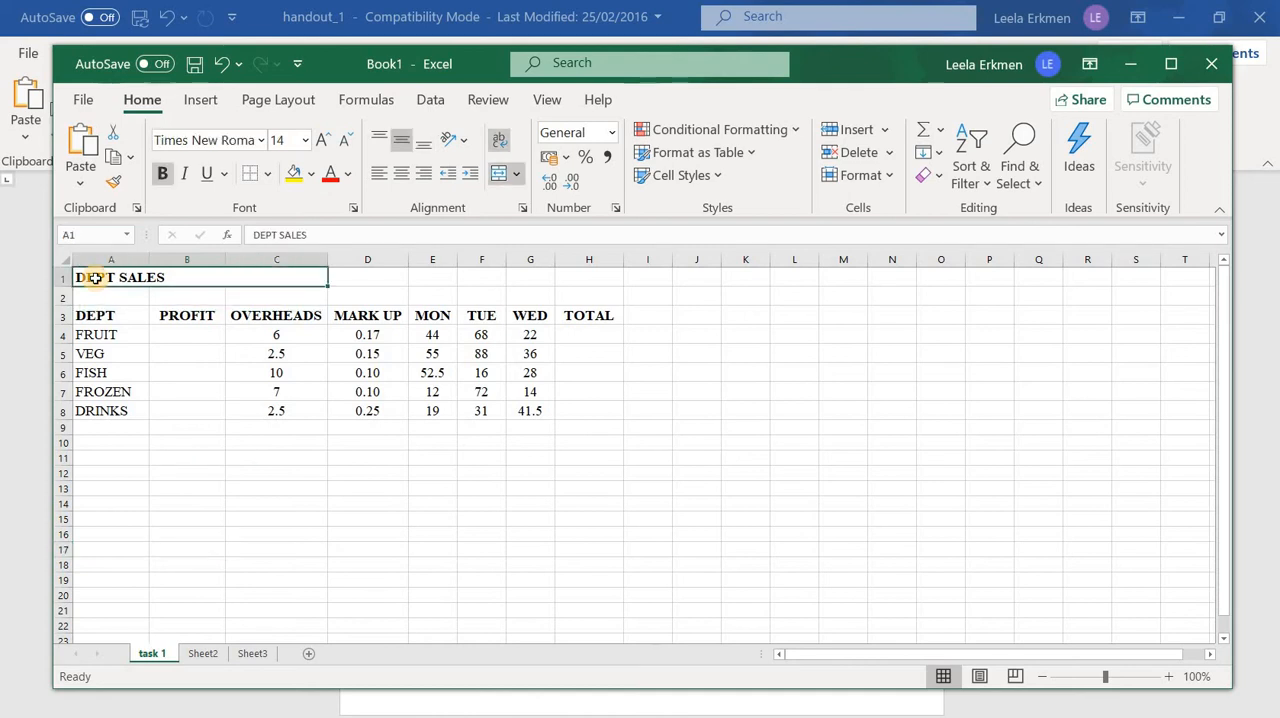
pyautogui.click(321, 140)
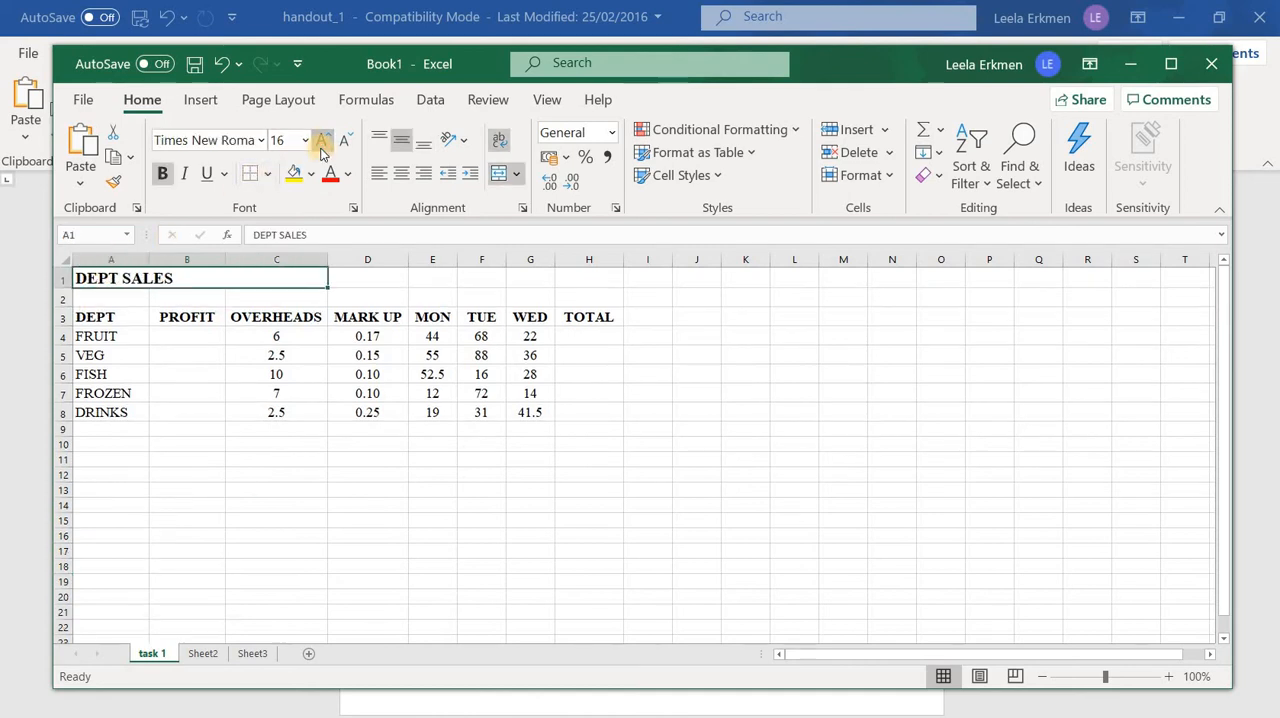
pyautogui.click(321, 140)
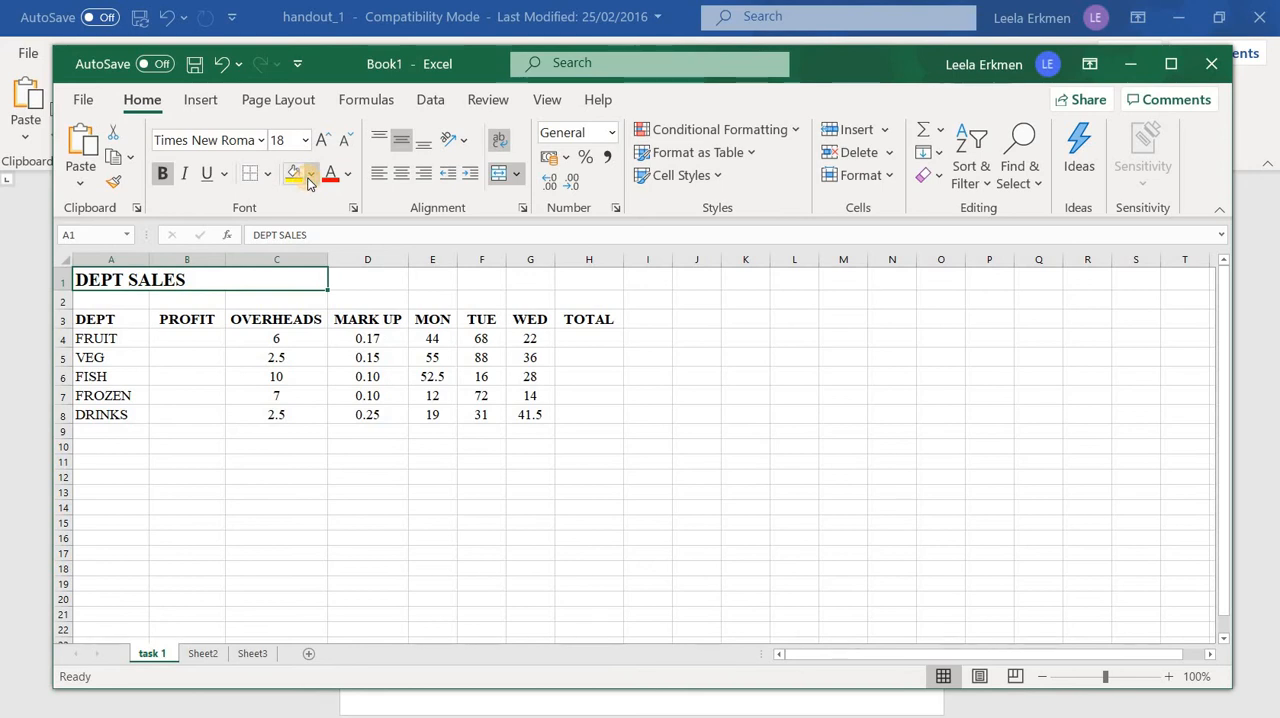
pyautogui.click(310, 178)
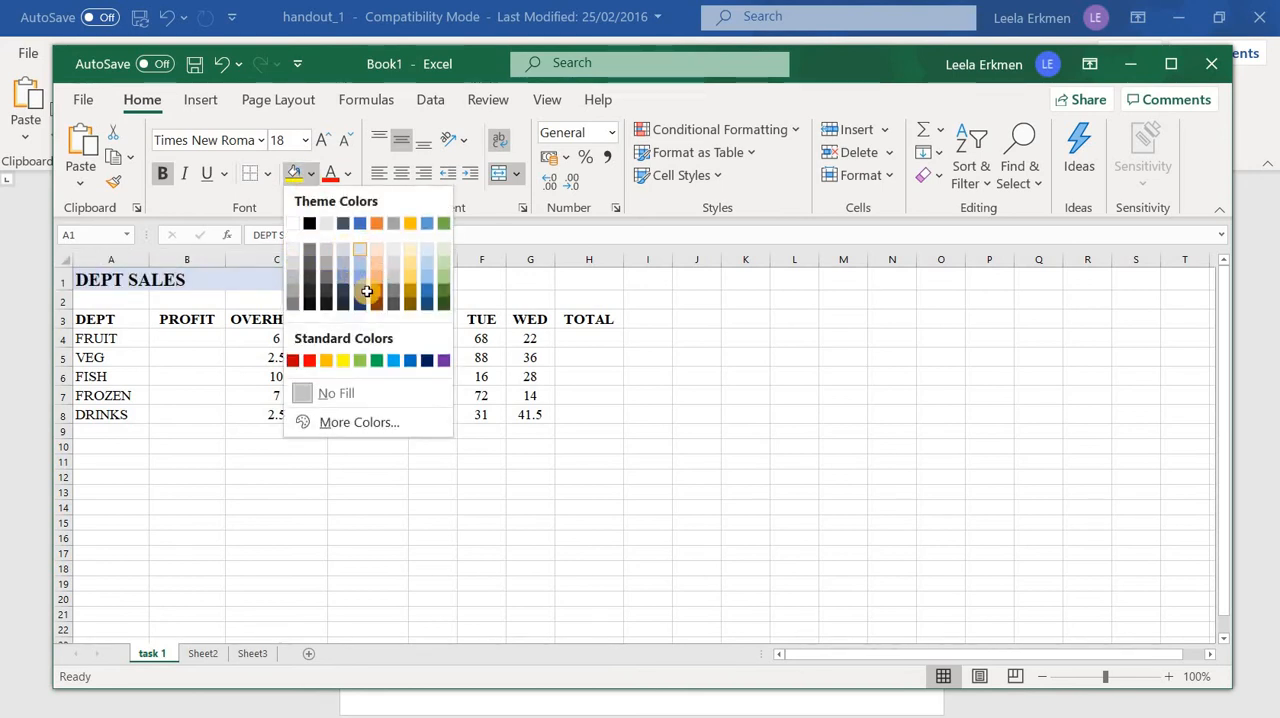
pyautogui.click(360, 250)
pyautogui.click(367, 293)
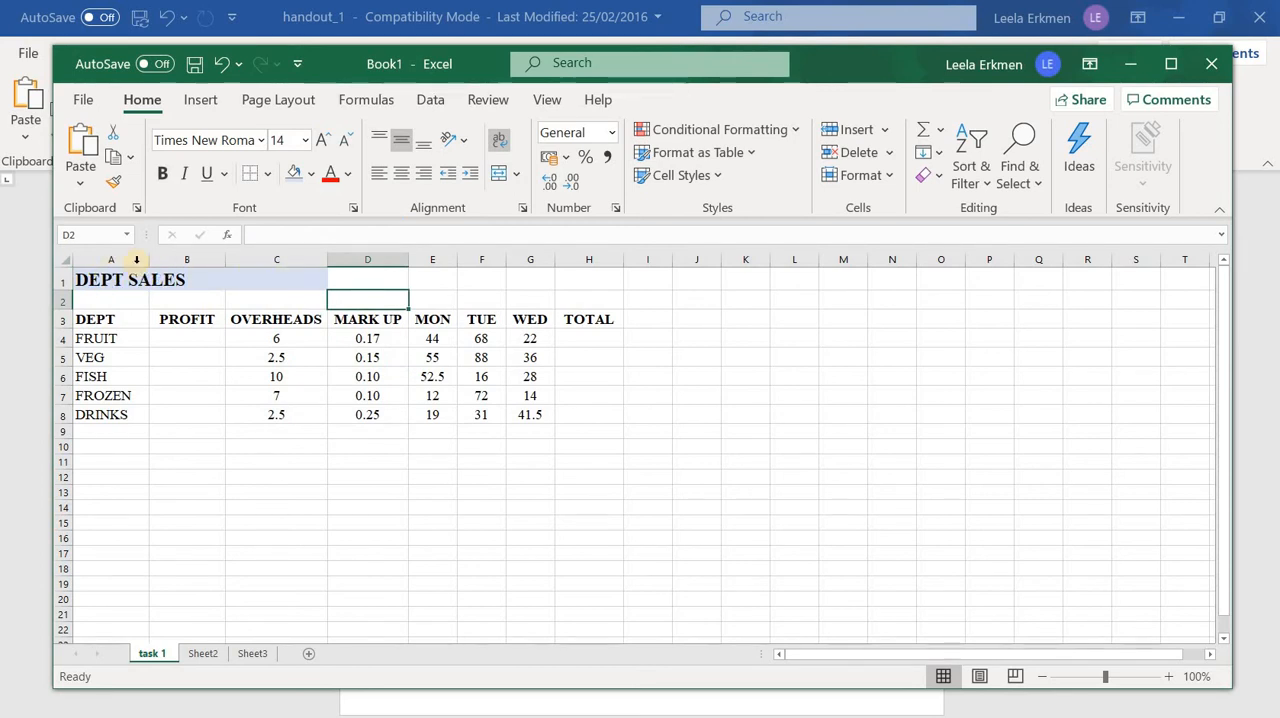
# Unmerge the DEPT SALES title cell spanning A1 to C1
pyautogui.moveTo(136, 278); pyautogui.dragTo(290, 280)
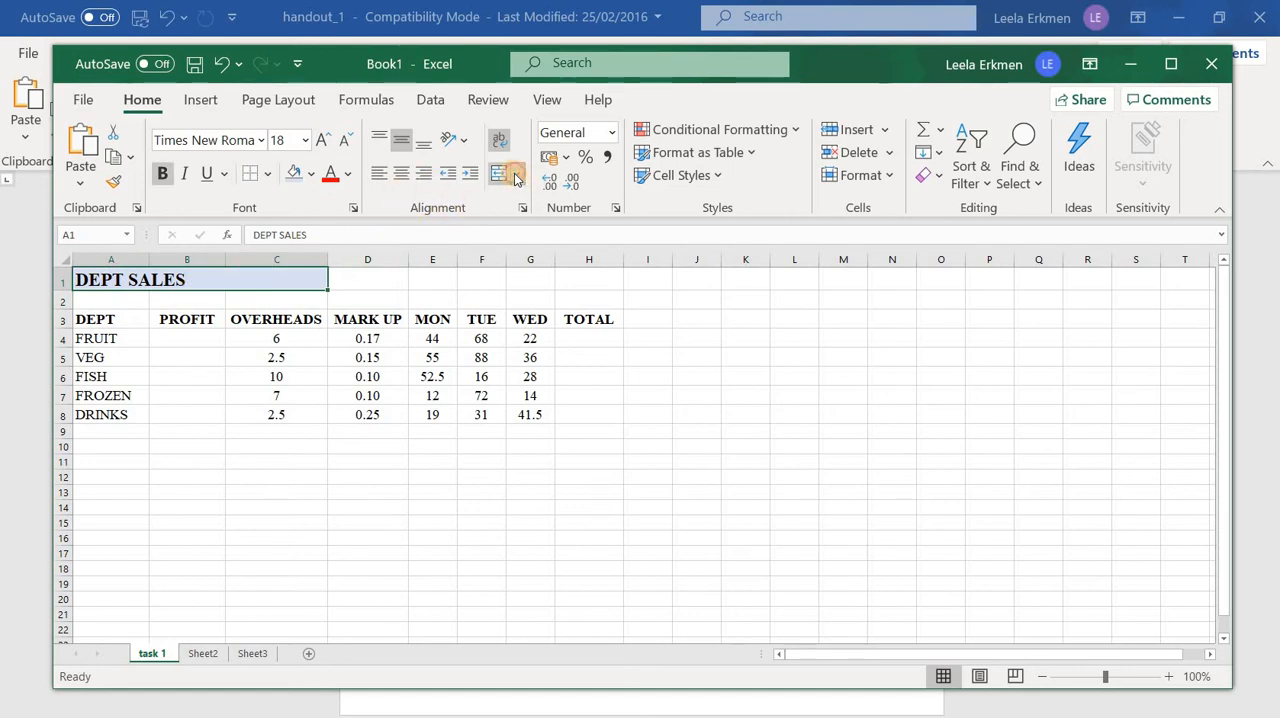
pyautogui.click(516, 176)
pyautogui.click(597, 283)
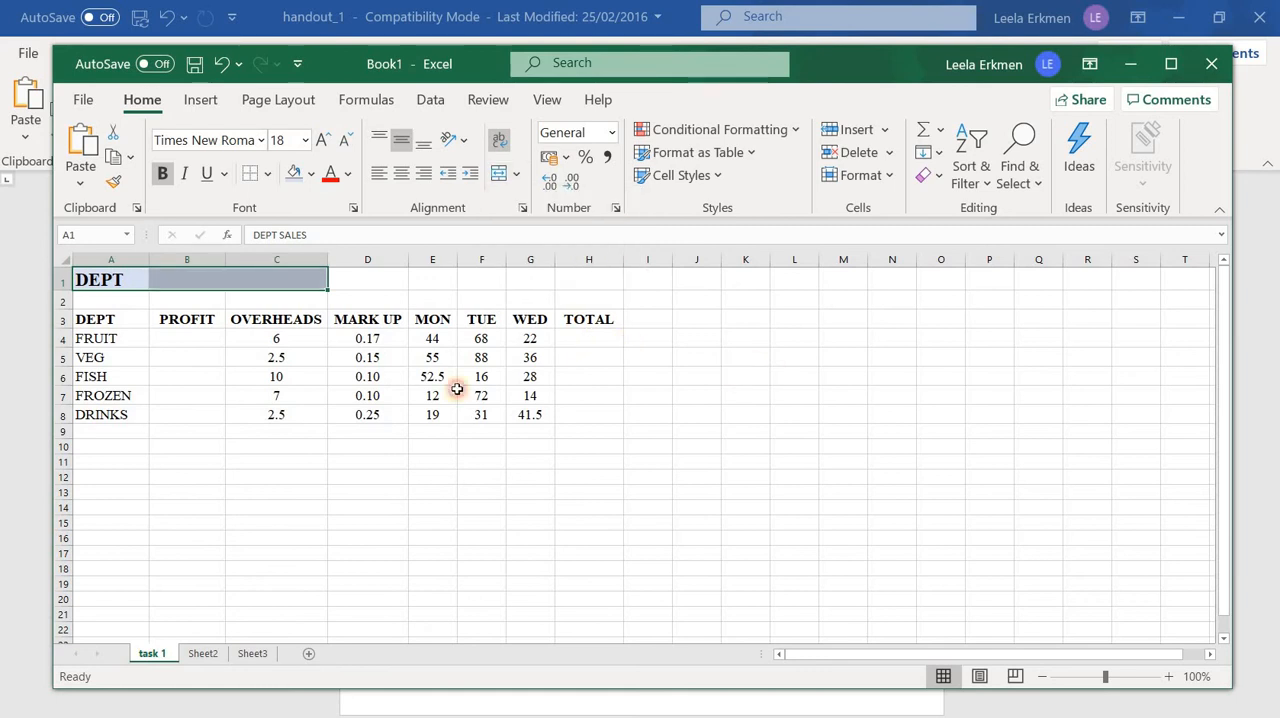
pyautogui.click(794, 376)
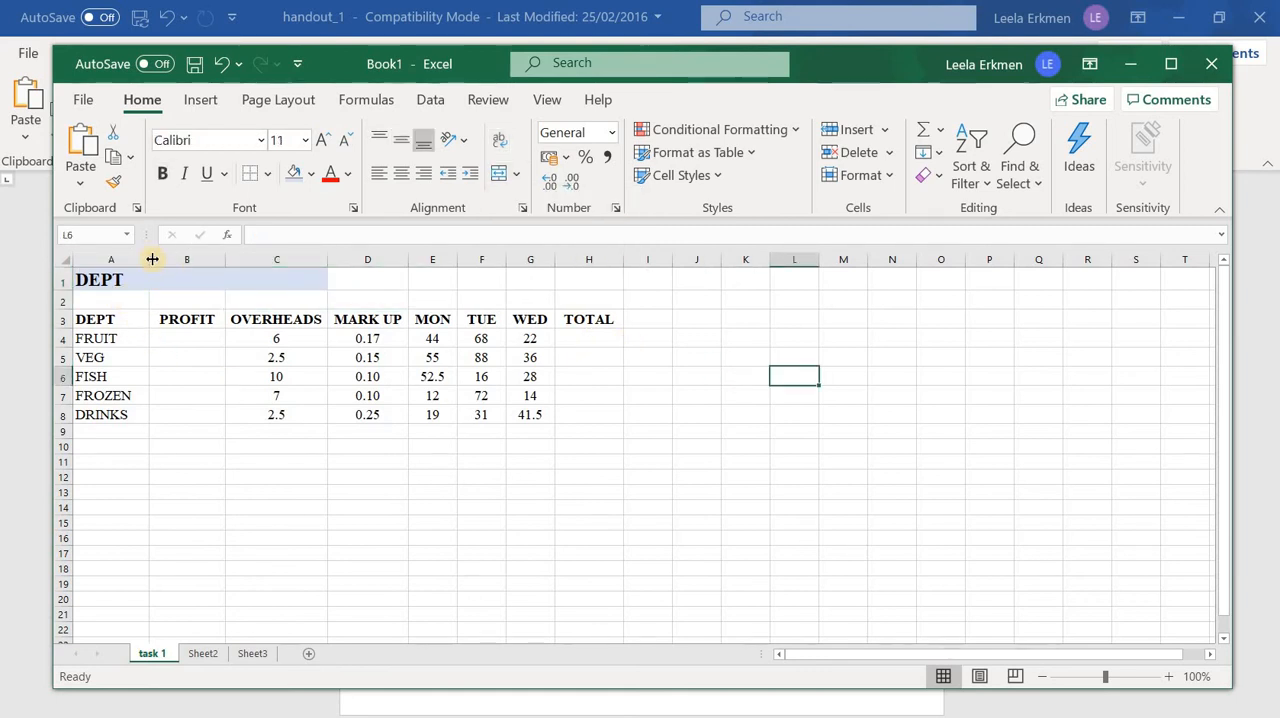
# Widen column A until the whole DEPT SALES title fits inside cell A1
pyautogui.moveTo(155, 259); pyautogui.dragTo(193, 260)
pyautogui.click(275, 418)
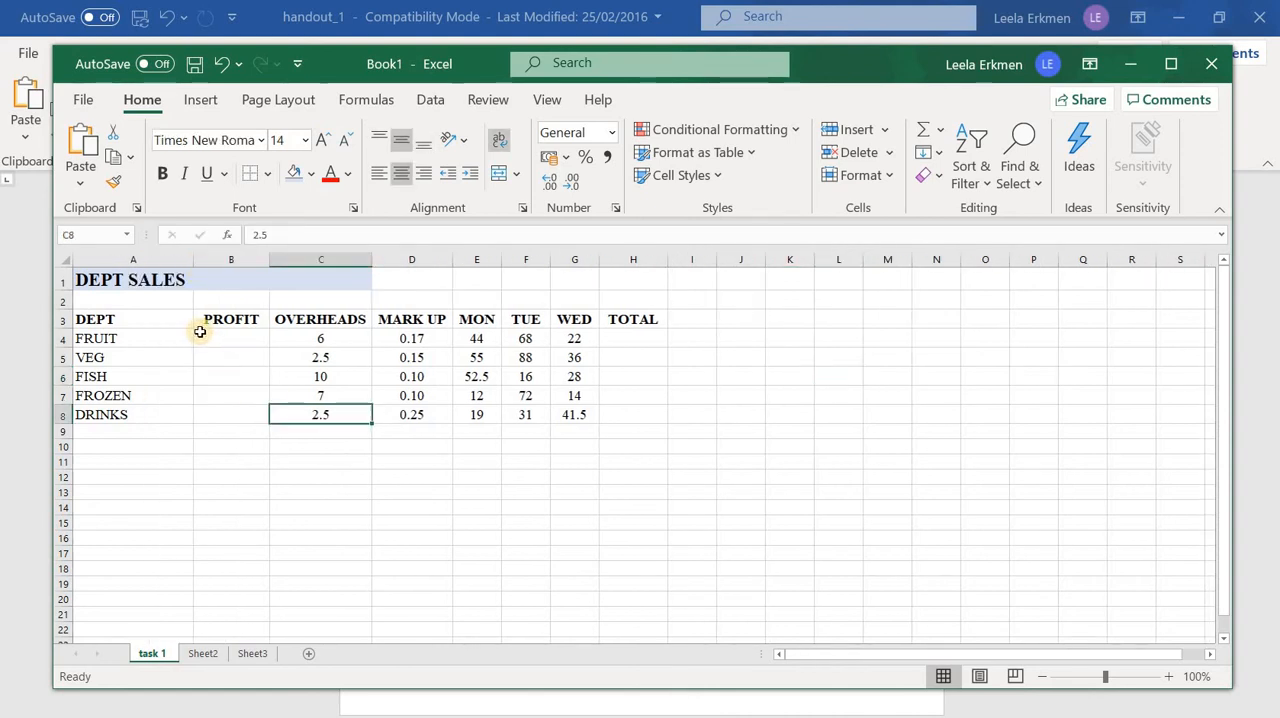
pyautogui.click(94, 282)
pyautogui.click(240, 584)
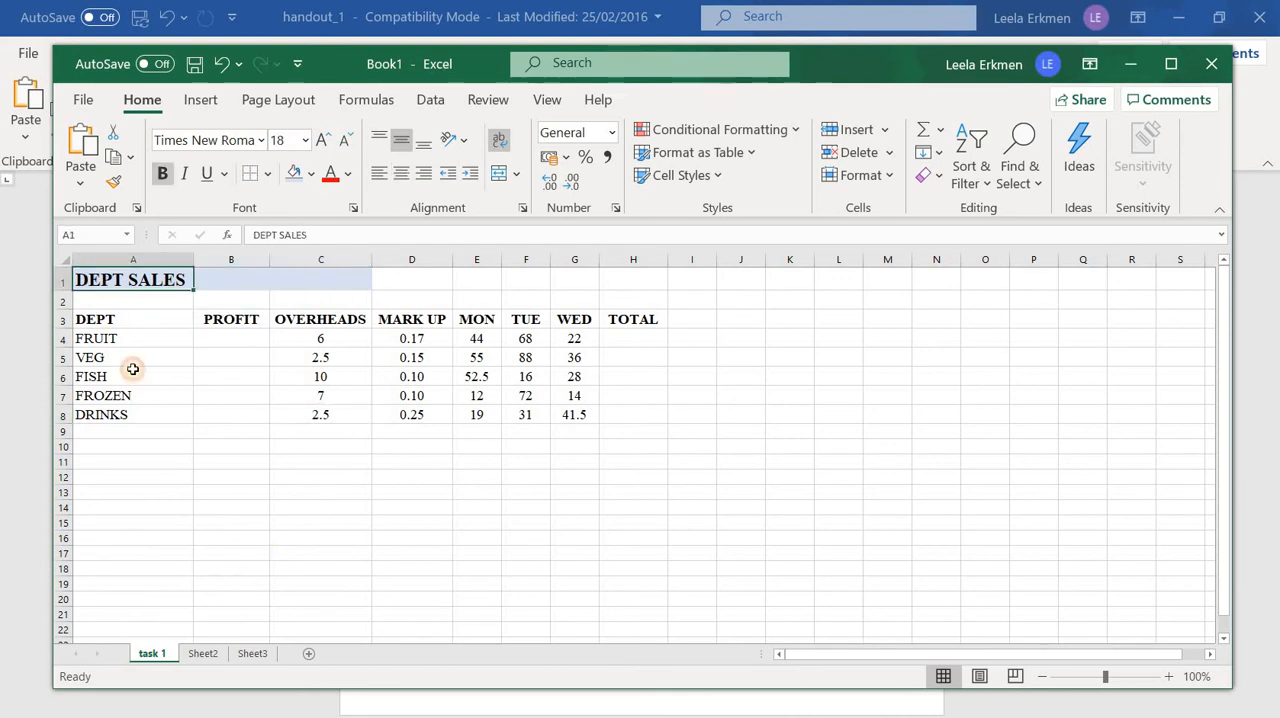
pyautogui.click(139, 284)
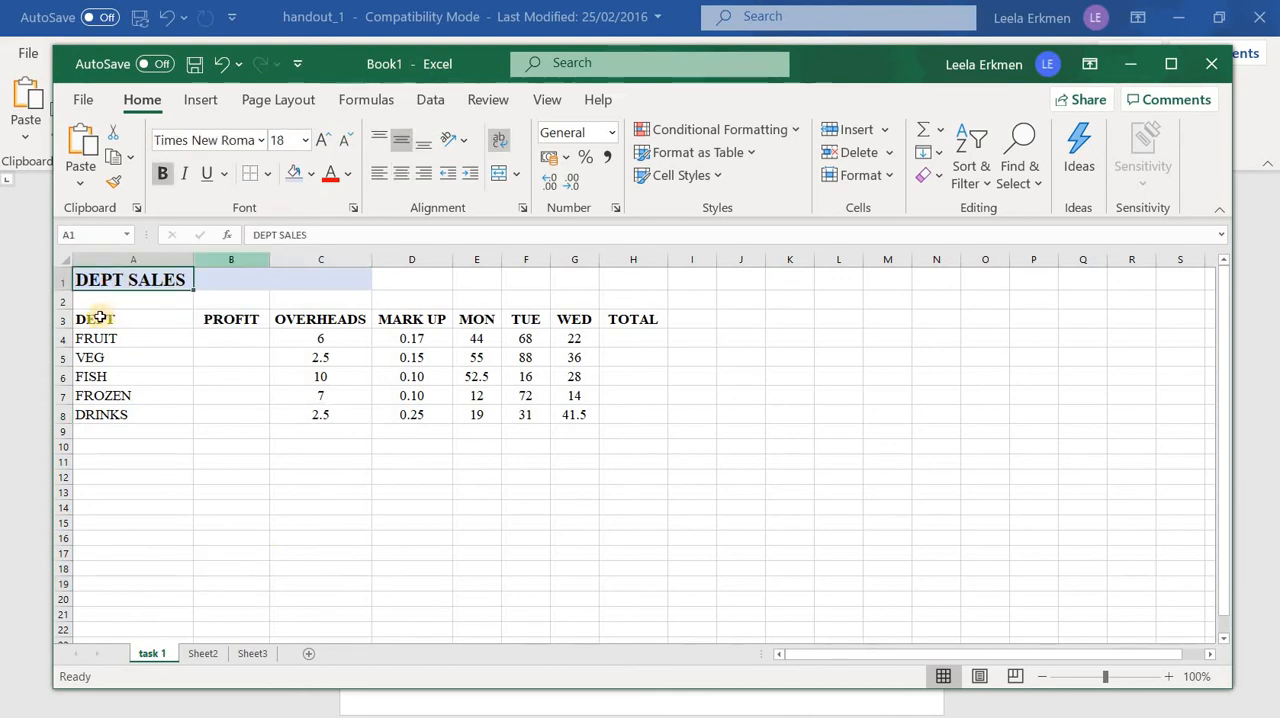
# Apply All Borders to the sales table from A3 to H8
pyautogui.click(98, 317)
pyautogui.moveTo(145, 406); pyautogui.dragTo(655, 418)
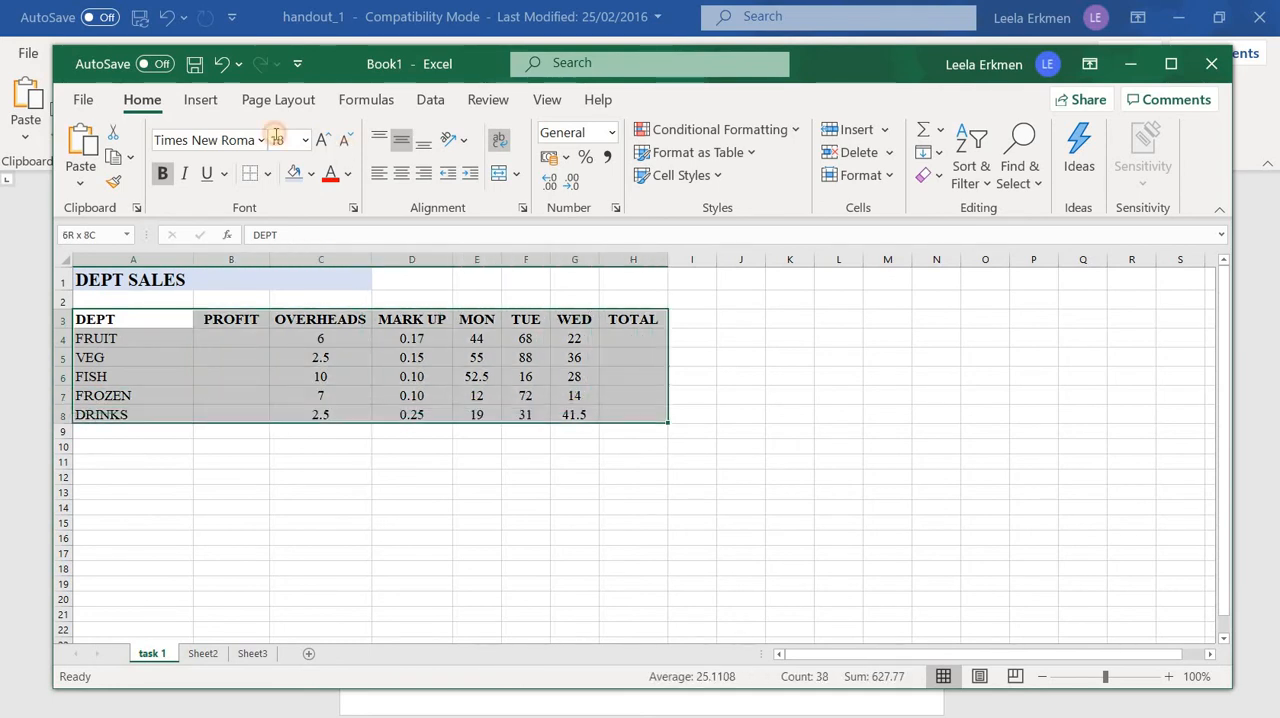
pyautogui.click(268, 180)
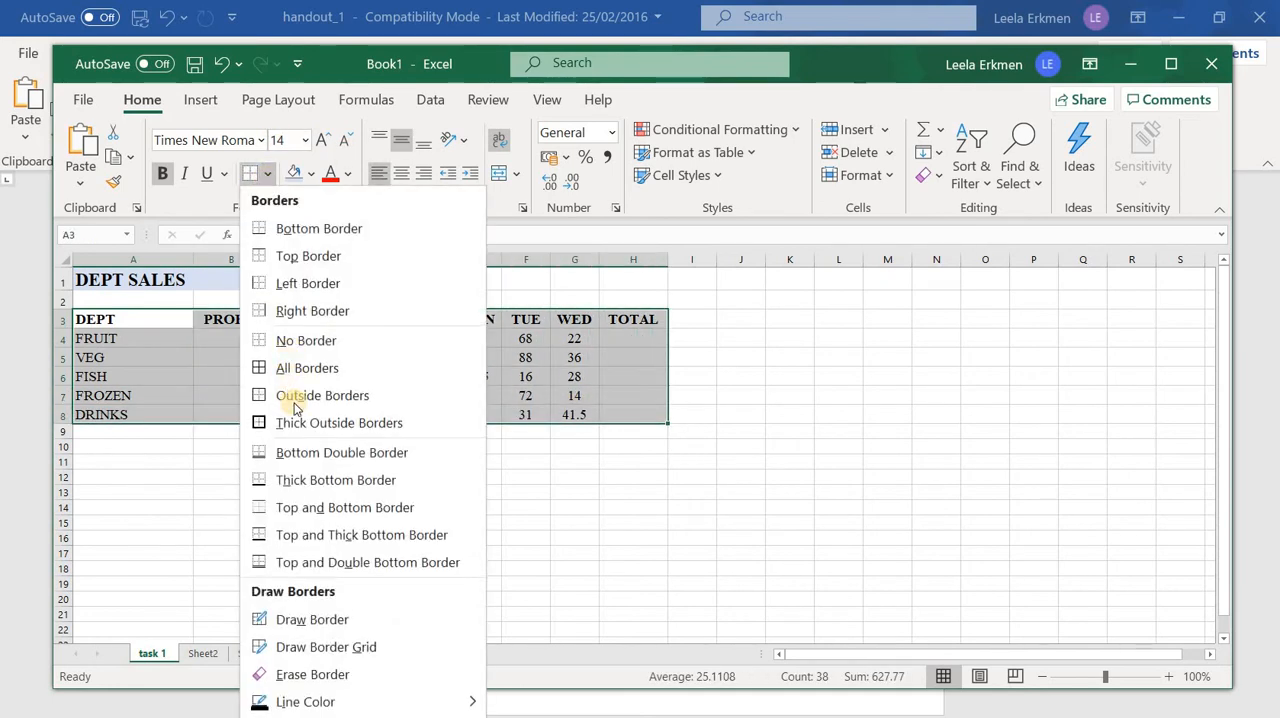
pyautogui.click(315, 370)
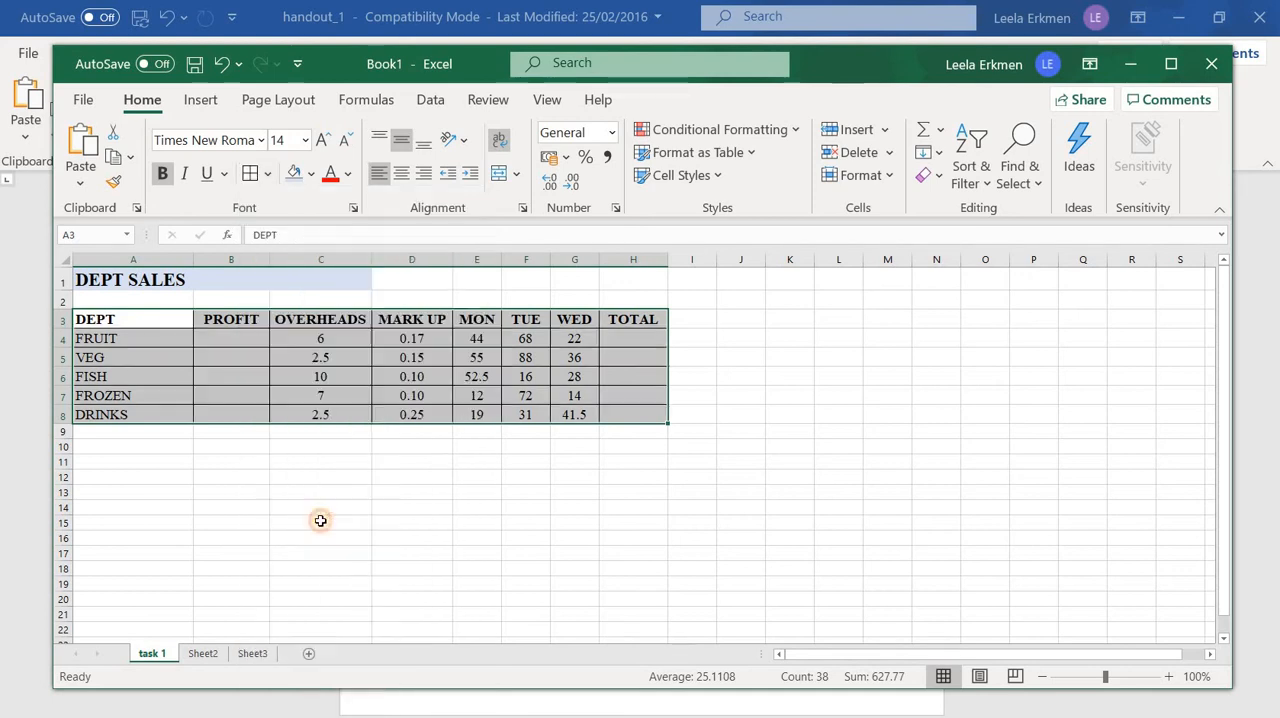
# Fill the table's heading row from A3 to H3 with Gold, Accent 4, Lighter 60%
pyautogui.click(320, 510)
pyautogui.moveTo(89, 320); pyautogui.dragTo(614, 318)
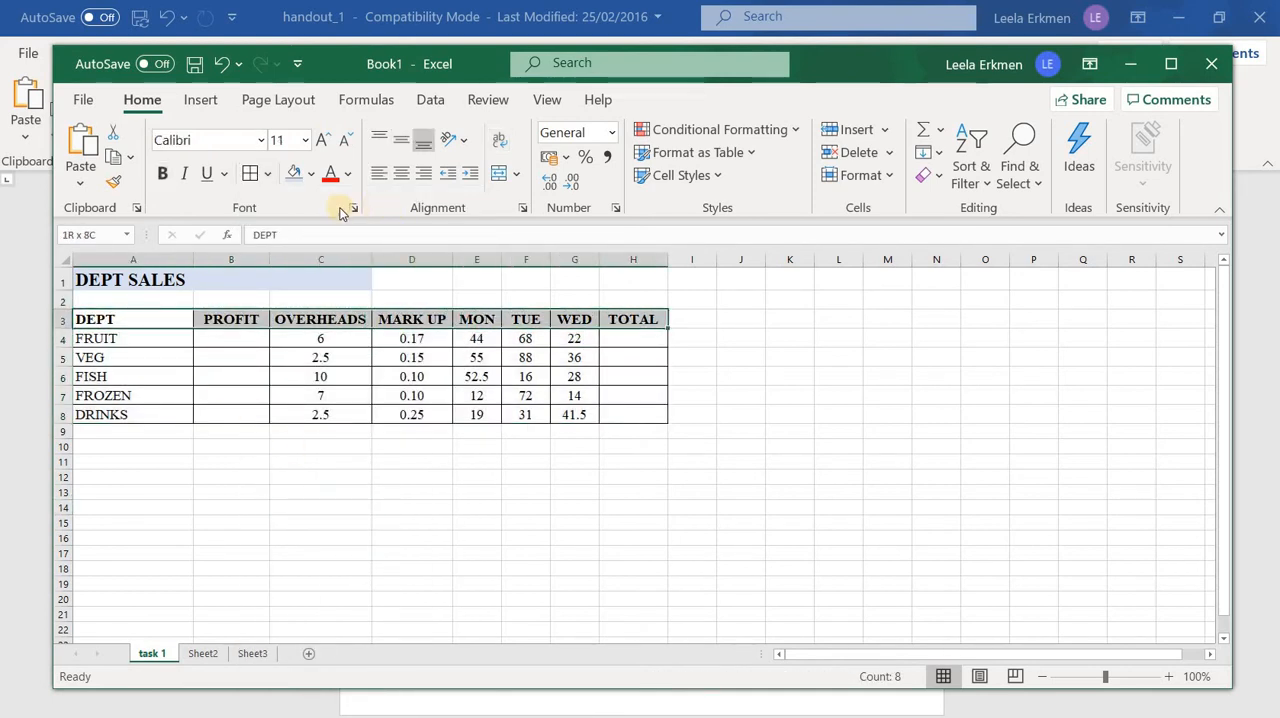
pyautogui.click(312, 175)
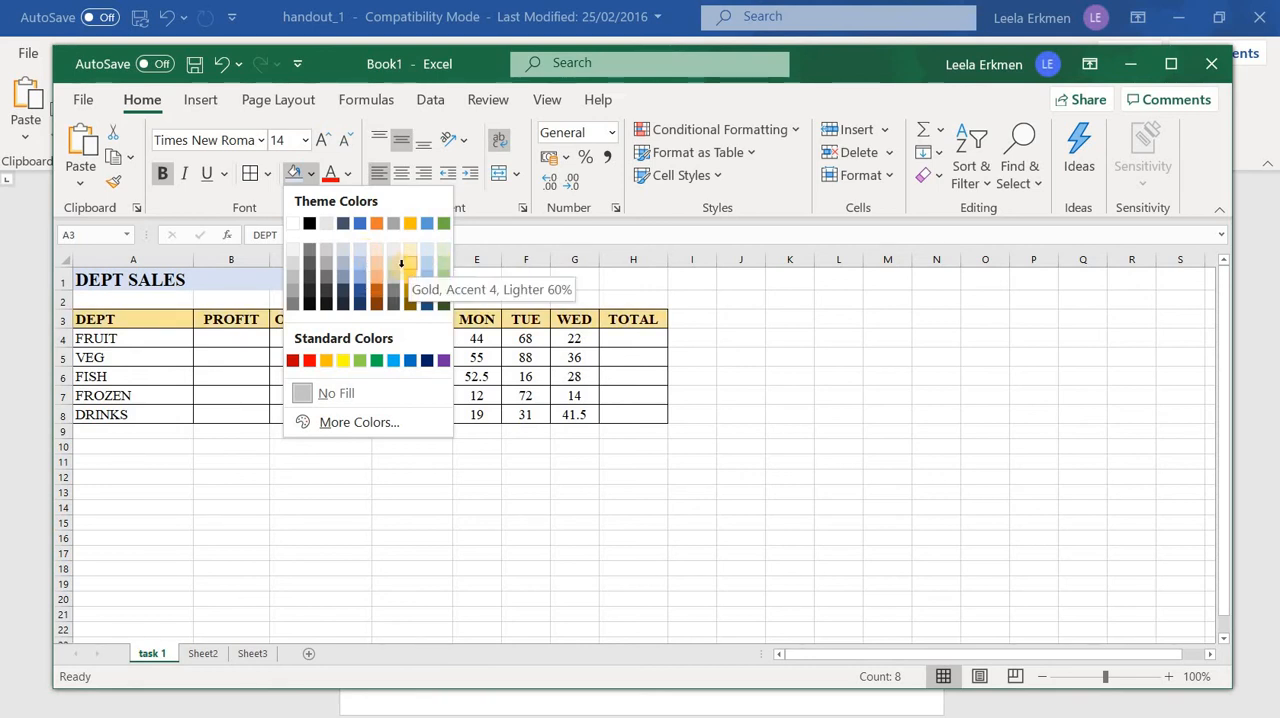
pyautogui.click(401, 263)
pyautogui.click(352, 540)
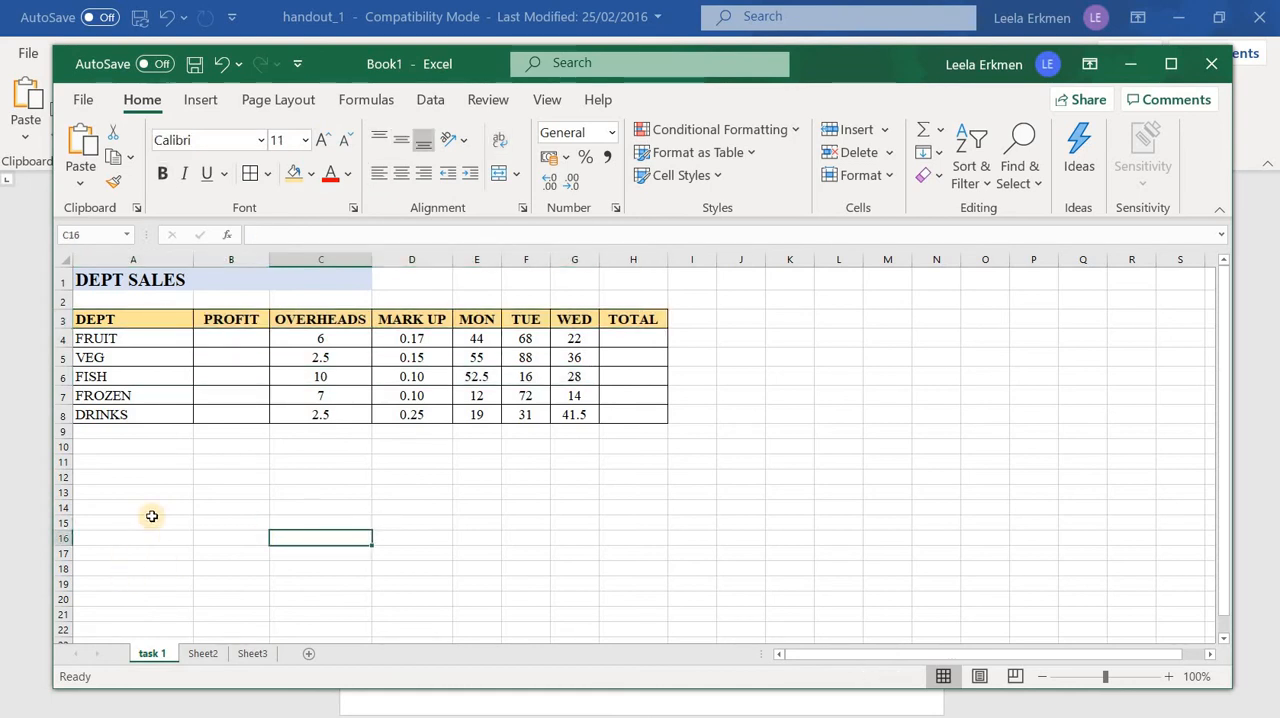
pyautogui.click(666, 480)
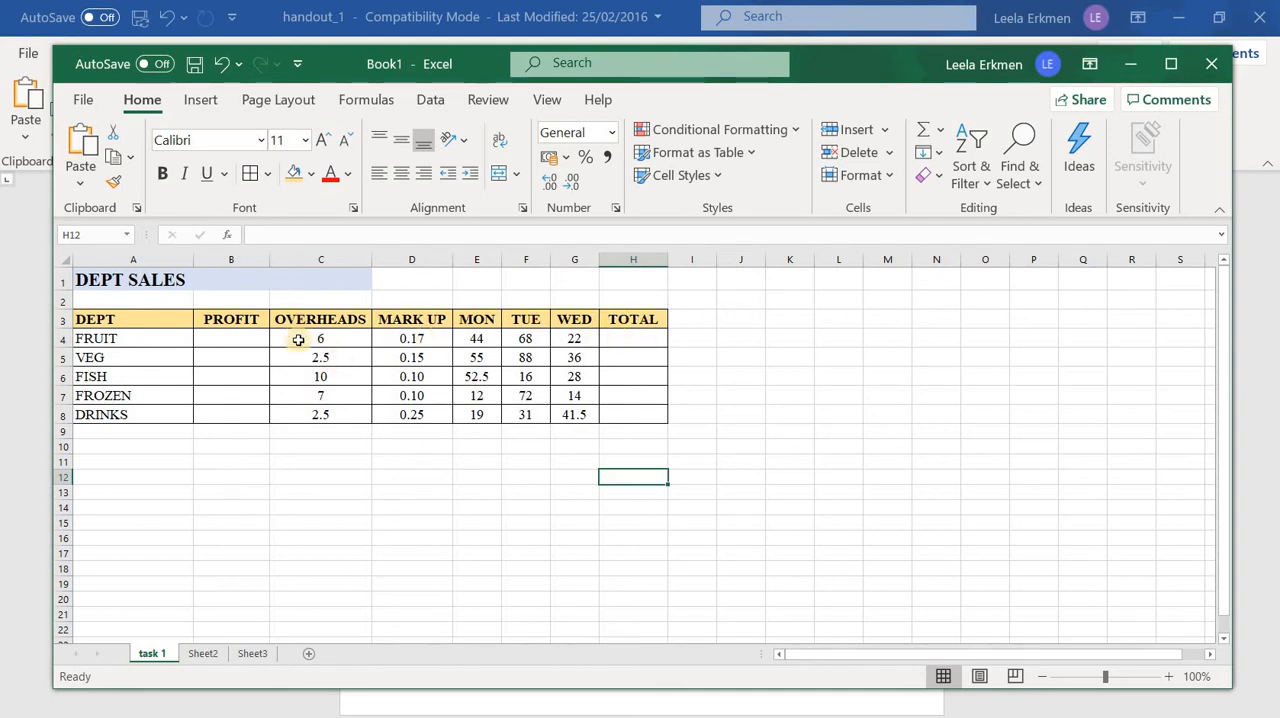
# Sum the FRUIT row's figures from C4 to G4 into its TOTAL cell
pyautogui.moveTo(362, 336); pyautogui.dragTo(410, 340)
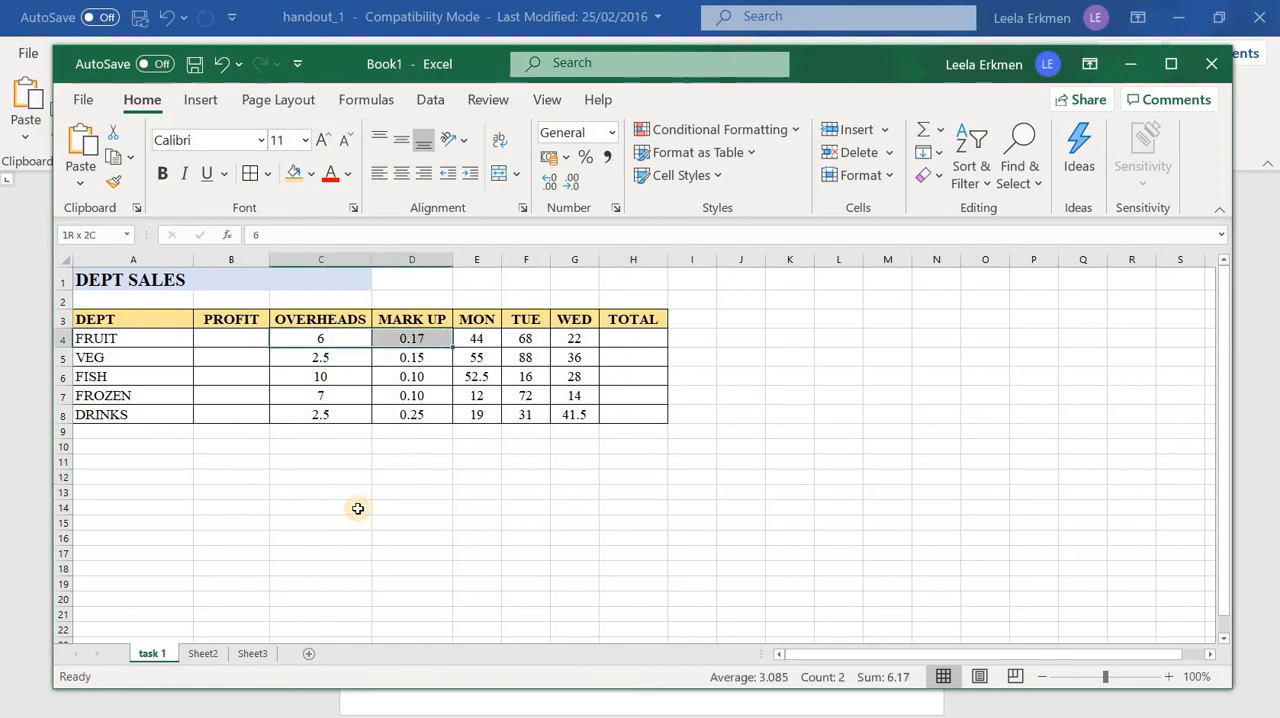
pyautogui.click(320, 507)
pyautogui.moveTo(282, 340); pyautogui.dragTo(626, 332)
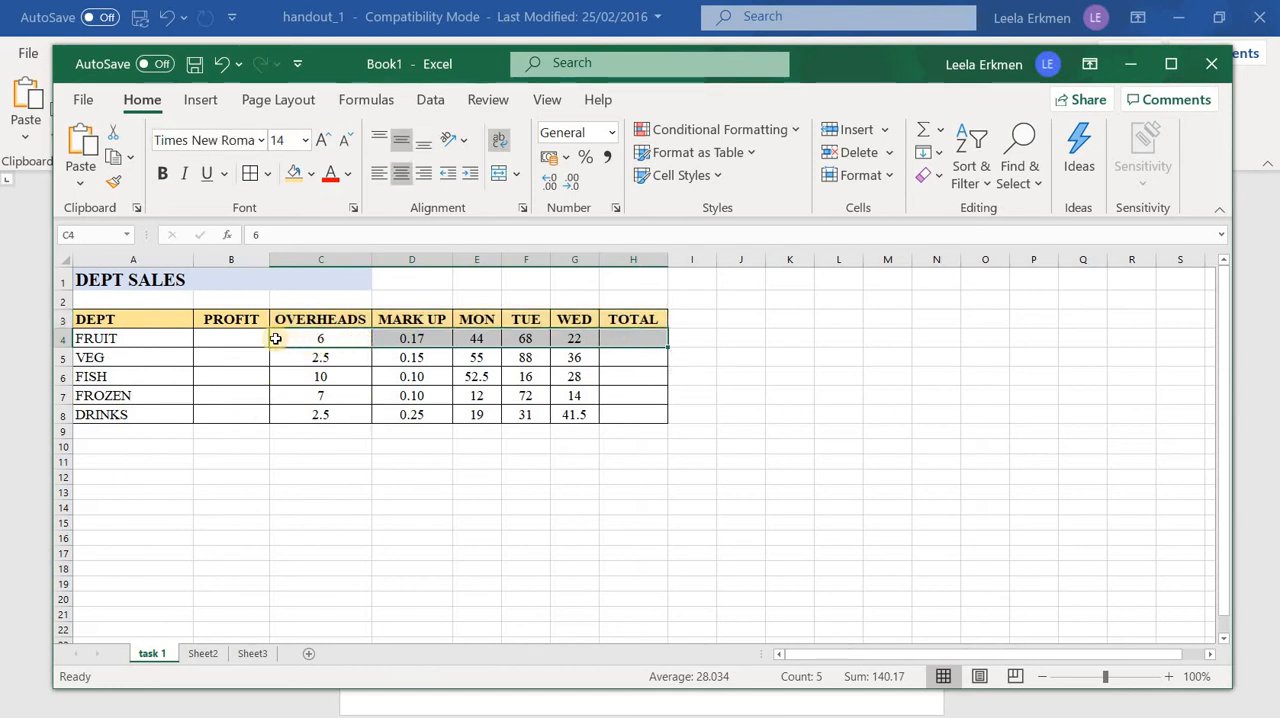
pyautogui.moveTo(320, 340); pyautogui.dragTo(619, 347)
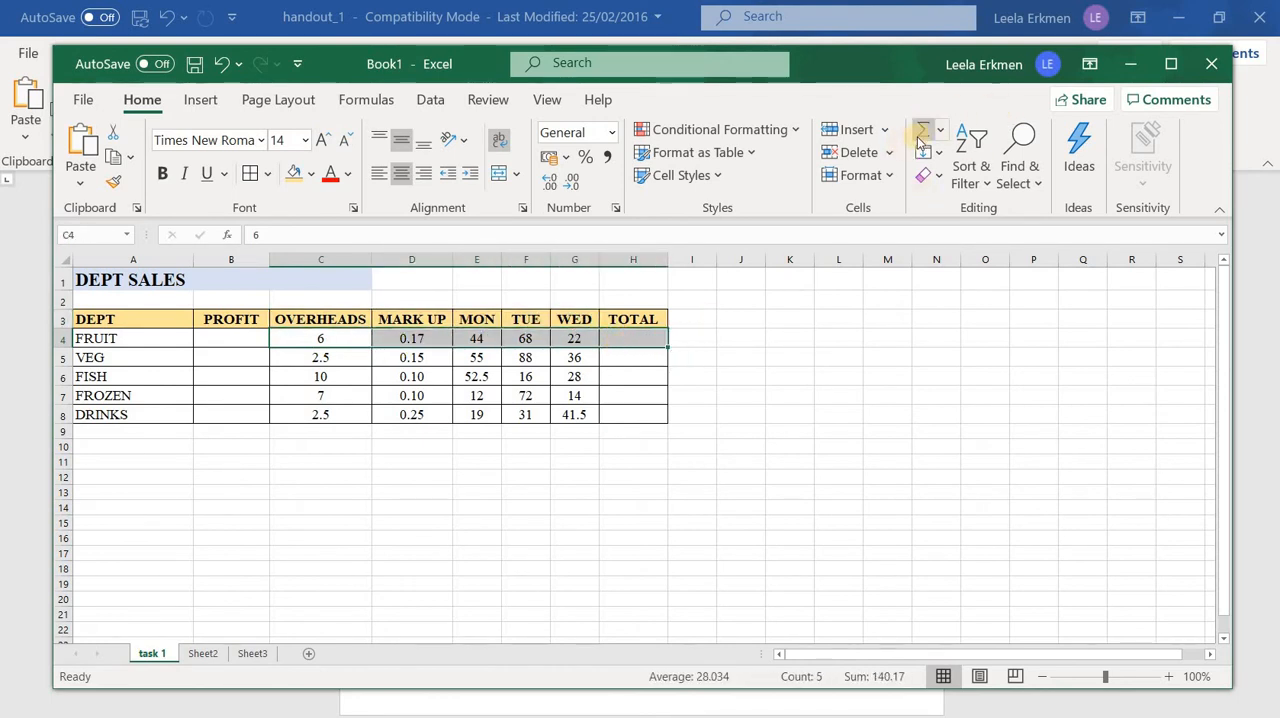
pyautogui.click(368, 100)
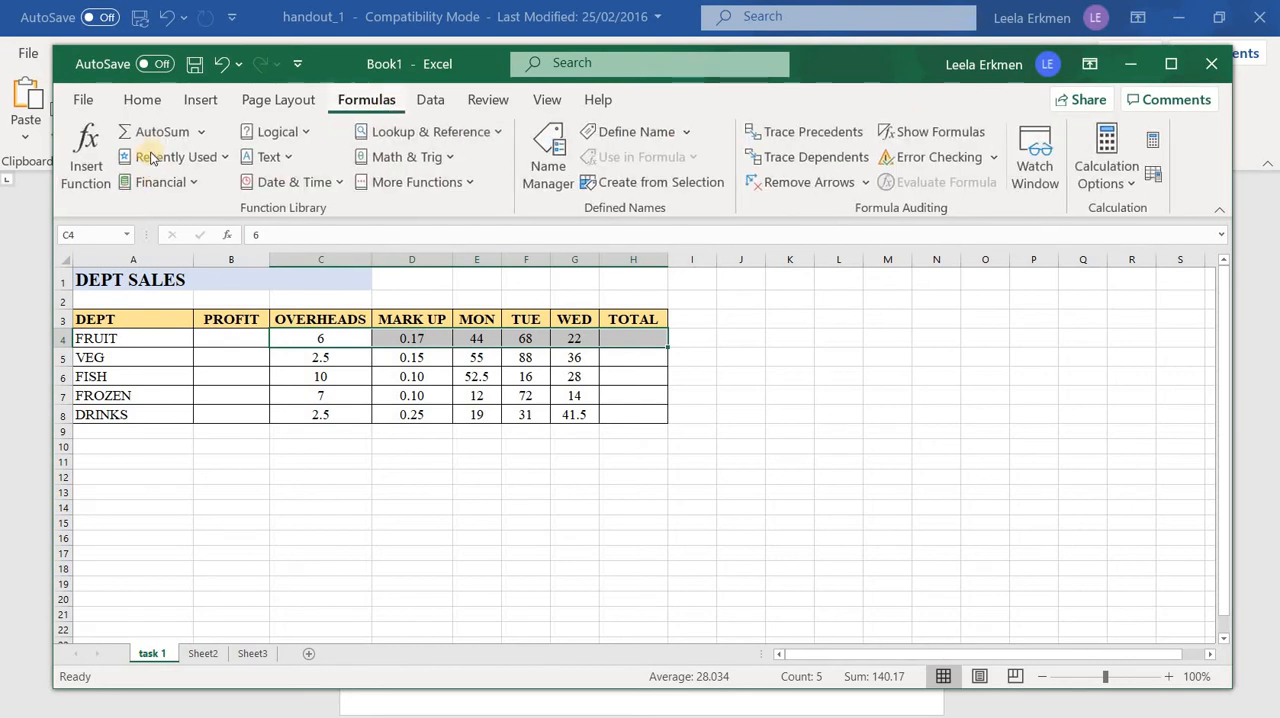
pyautogui.click(142, 100)
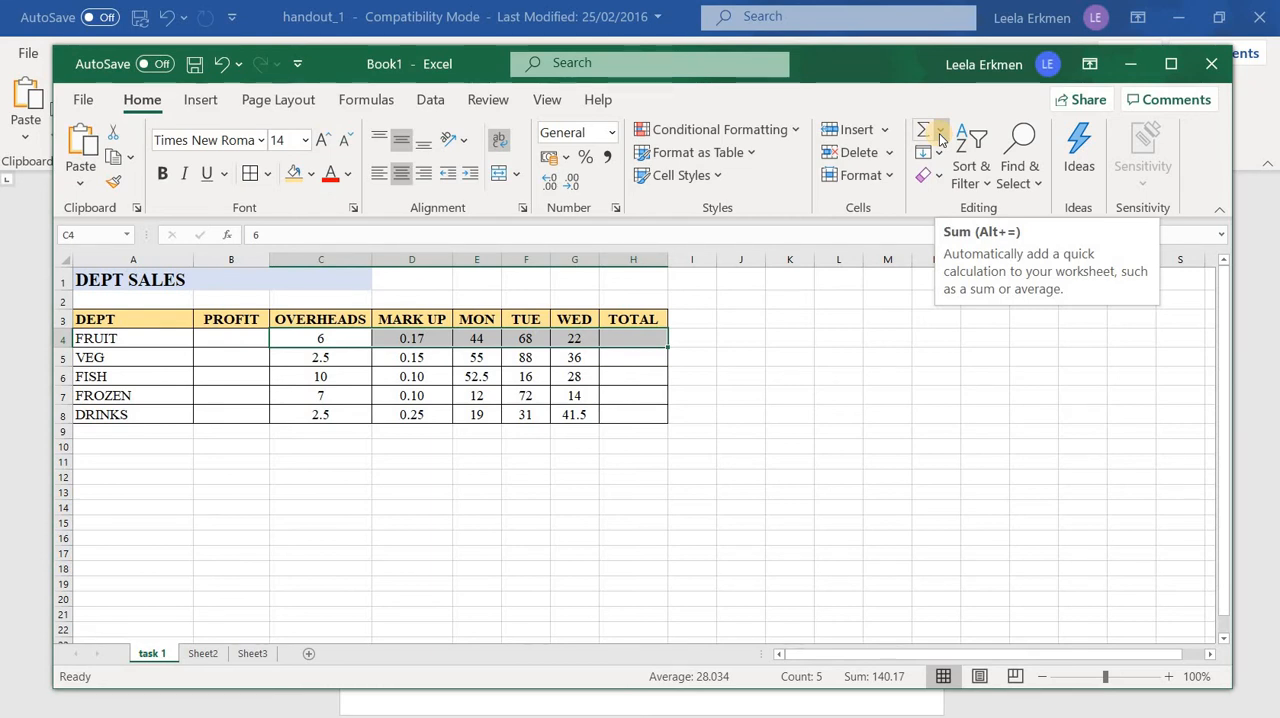
pyautogui.click(940, 138)
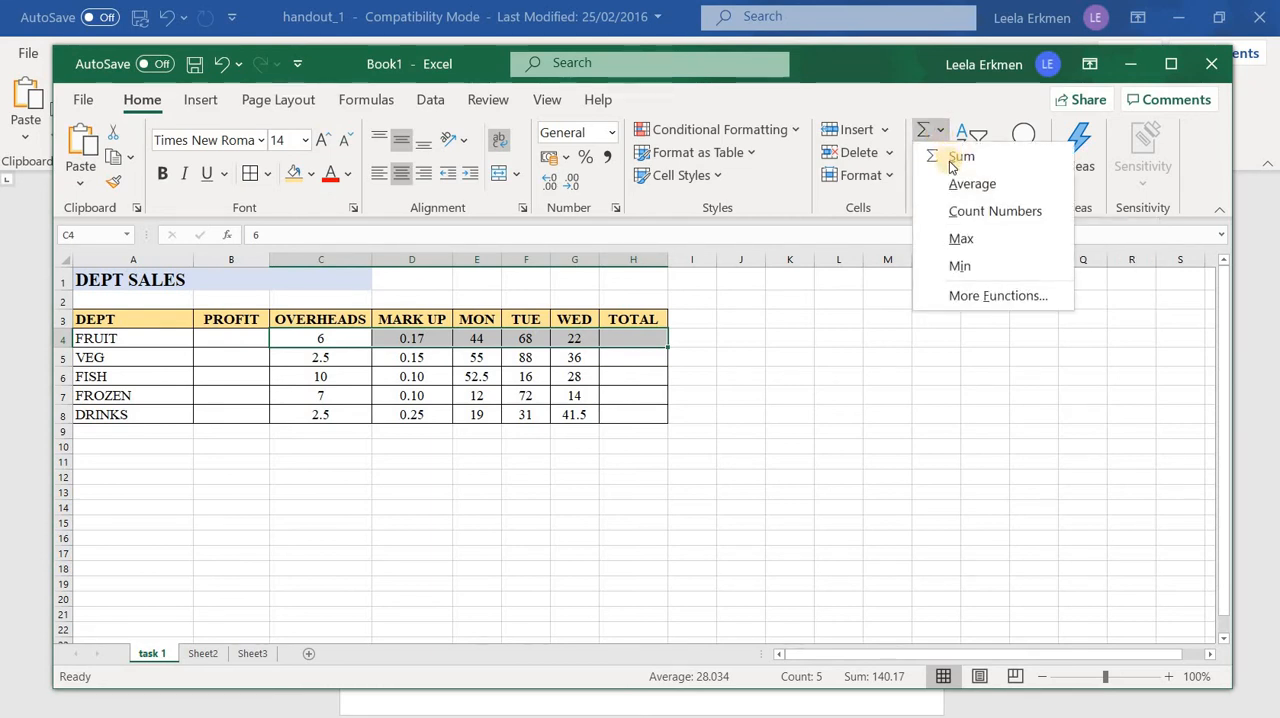
pyautogui.click(955, 157)
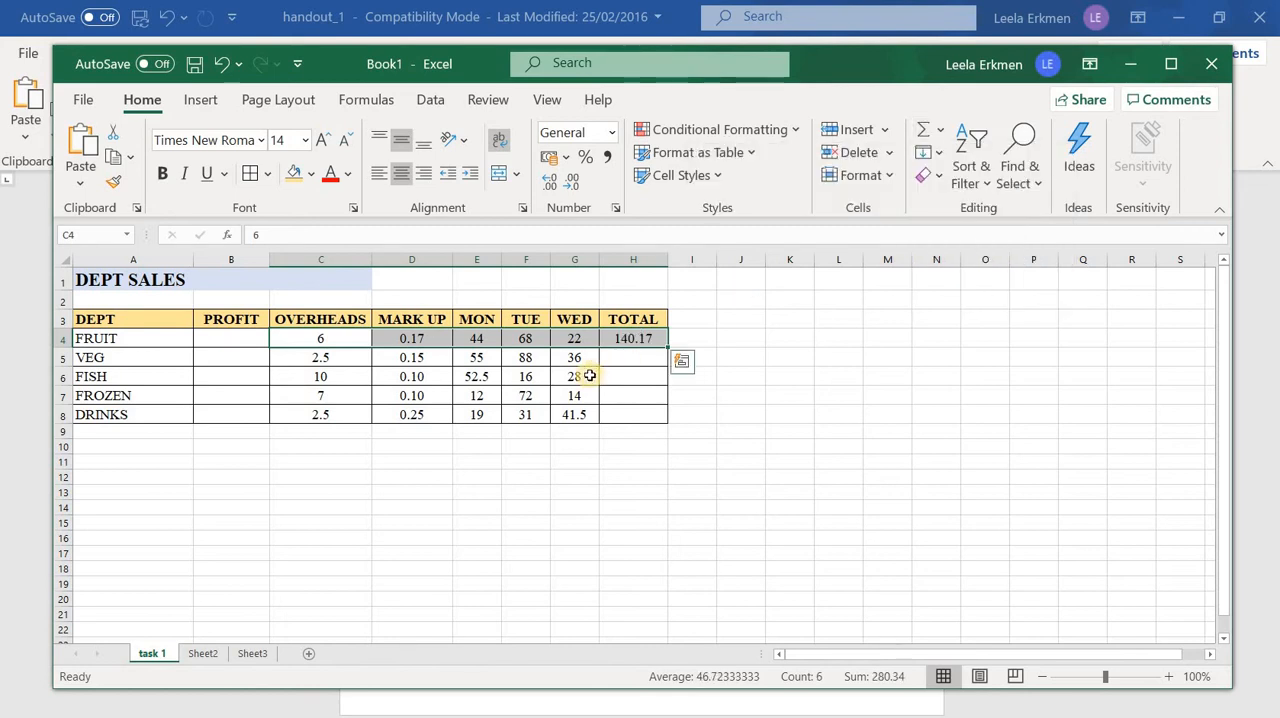
# Sum the VEG row's figures from C5 to G5 into its TOTAL cell
pyautogui.moveTo(302, 358); pyautogui.dragTo(640, 357)
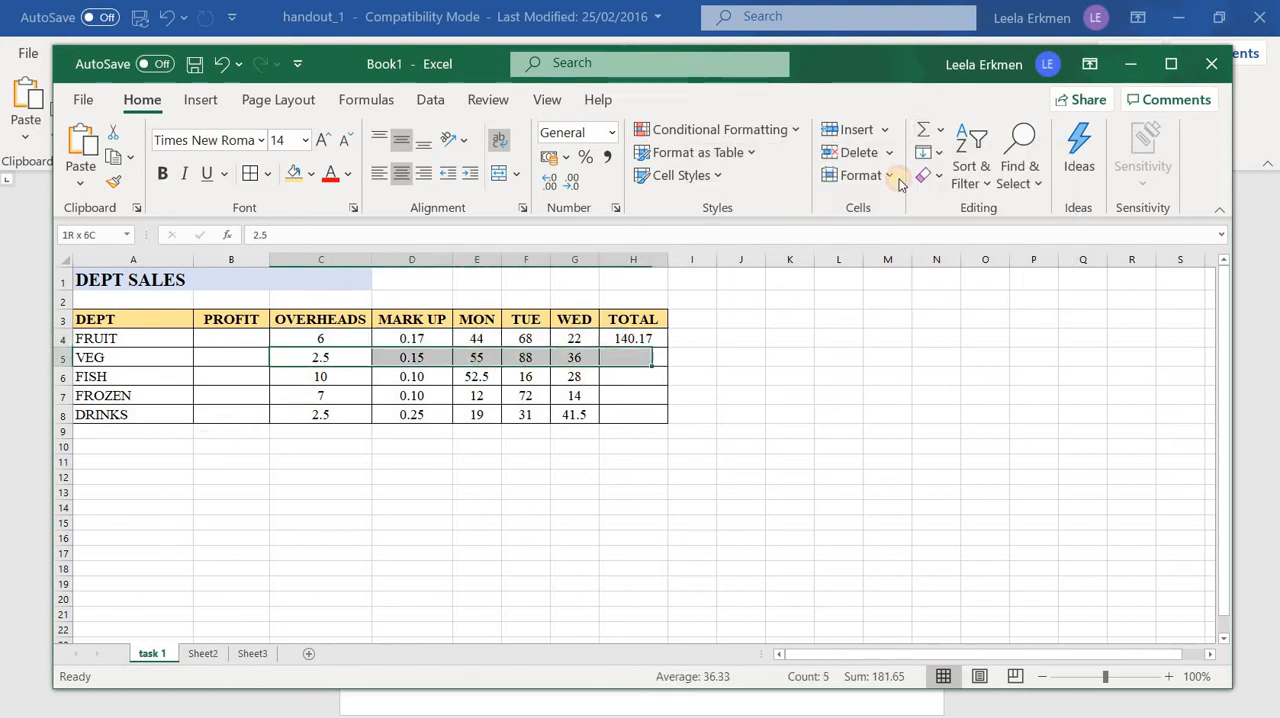
pyautogui.click(941, 138)
pyautogui.click(961, 156)
pyautogui.click(783, 434)
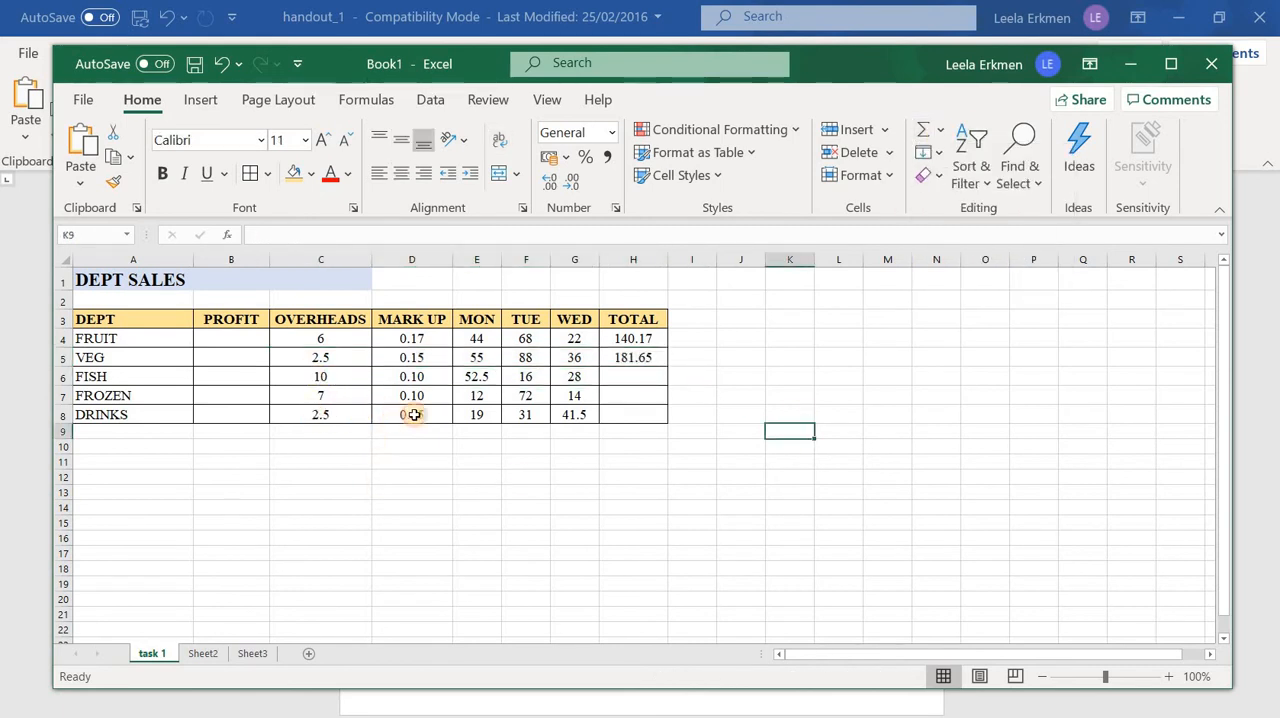
# Sum the FISH, FROZEN and DRINKS rows into their TOTAL cells in one go
pyautogui.moveTo(320, 376); pyautogui.dragTo(660, 412)
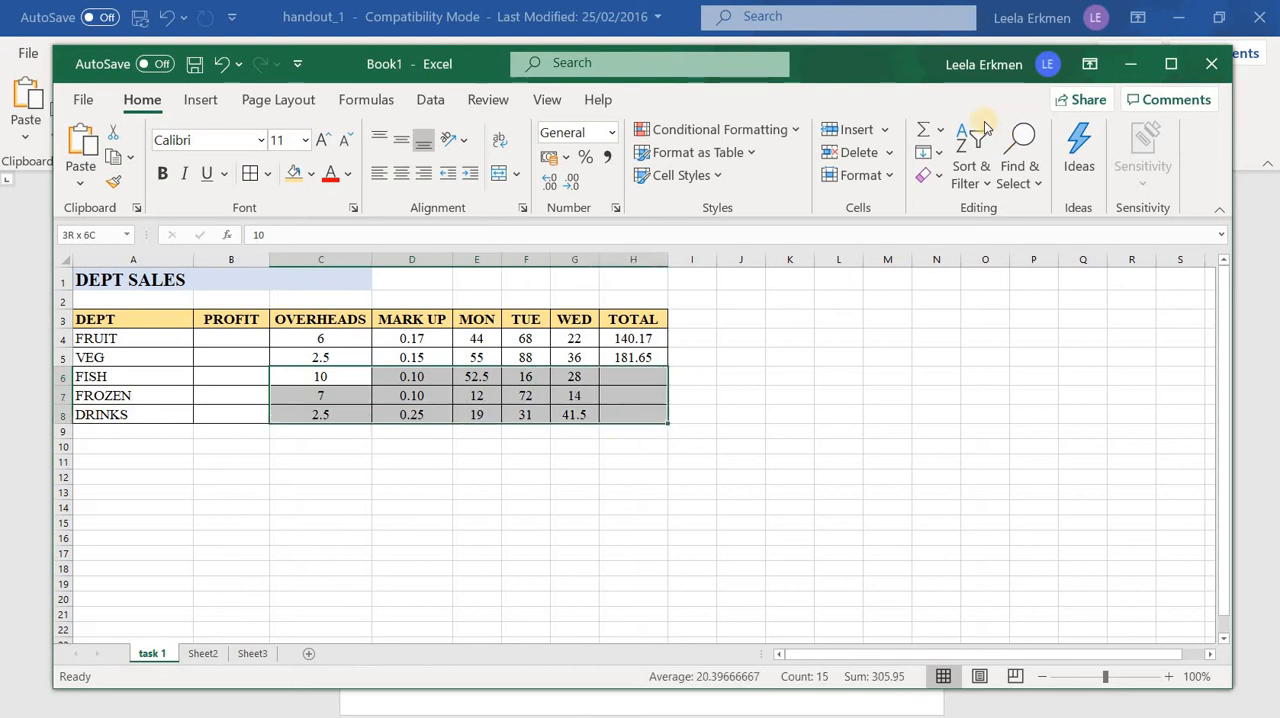
pyautogui.click(951, 163)
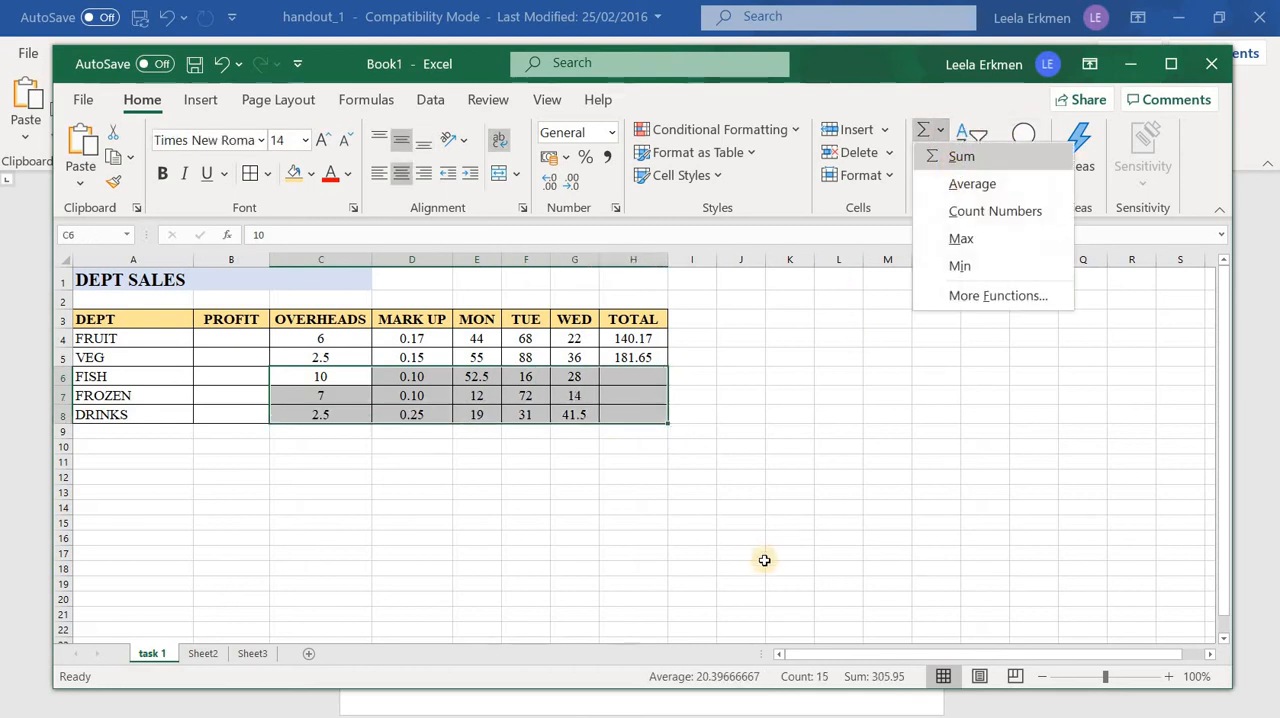
pyautogui.click(757, 550)
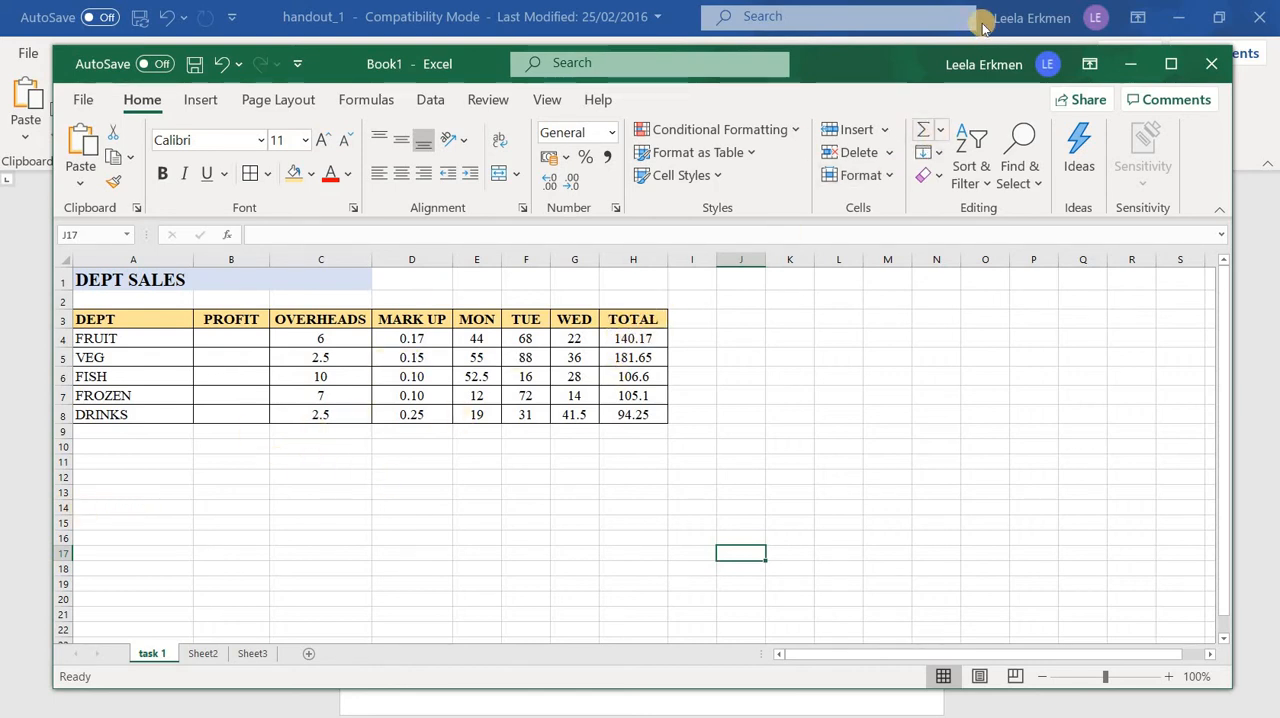
# Clear all the sums in the TOTAL column from H4 to H8
pyautogui.moveTo(633, 340); pyautogui.dragTo(625, 416)
pyautogui.press('Delete')
pyautogui.click(272, 521)
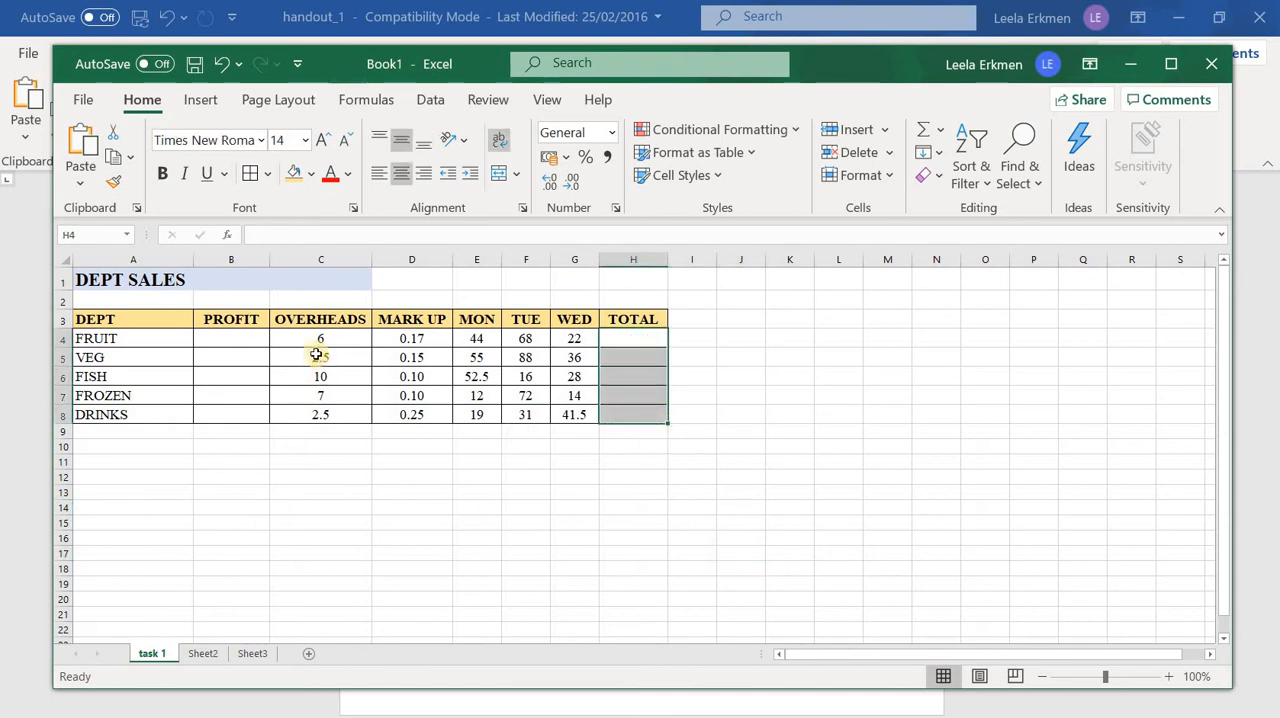
# AutoSum the whole range C4 to H8 so every department's row is summed in the TOTAL column
pyautogui.moveTo(320, 338); pyautogui.dragTo(619, 417)
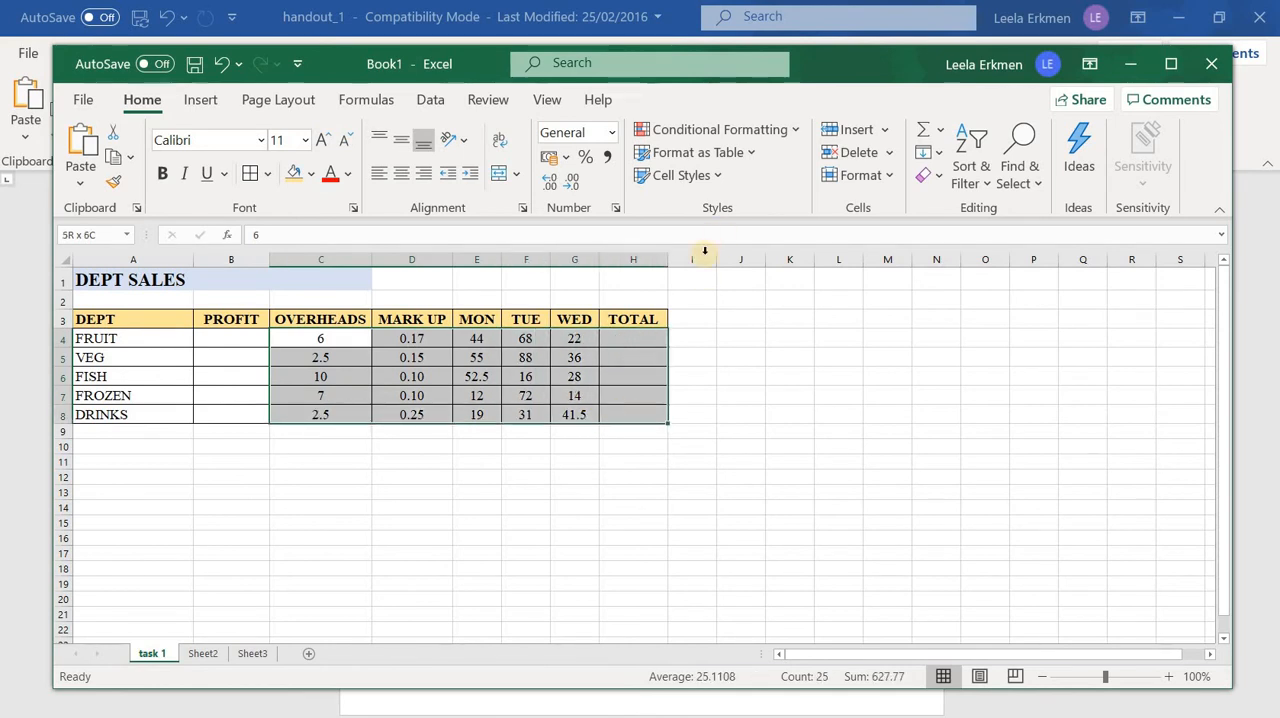
pyautogui.click(941, 131)
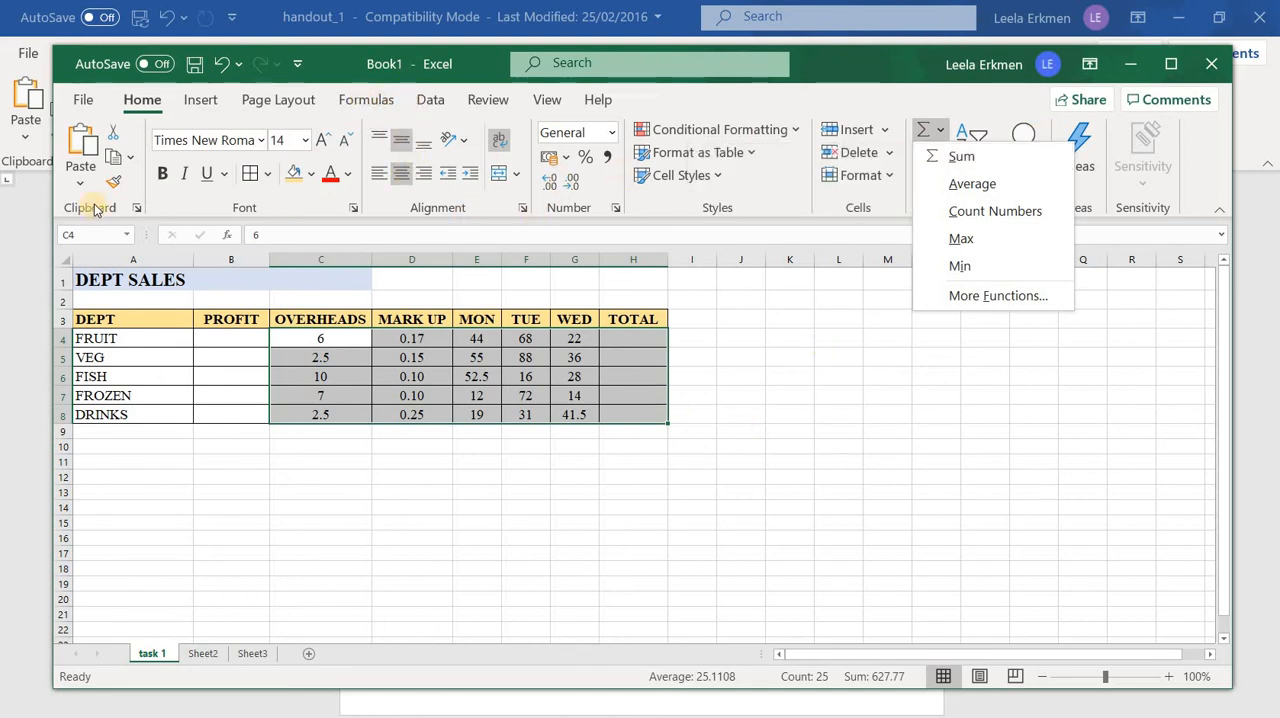
pyautogui.click(366, 99)
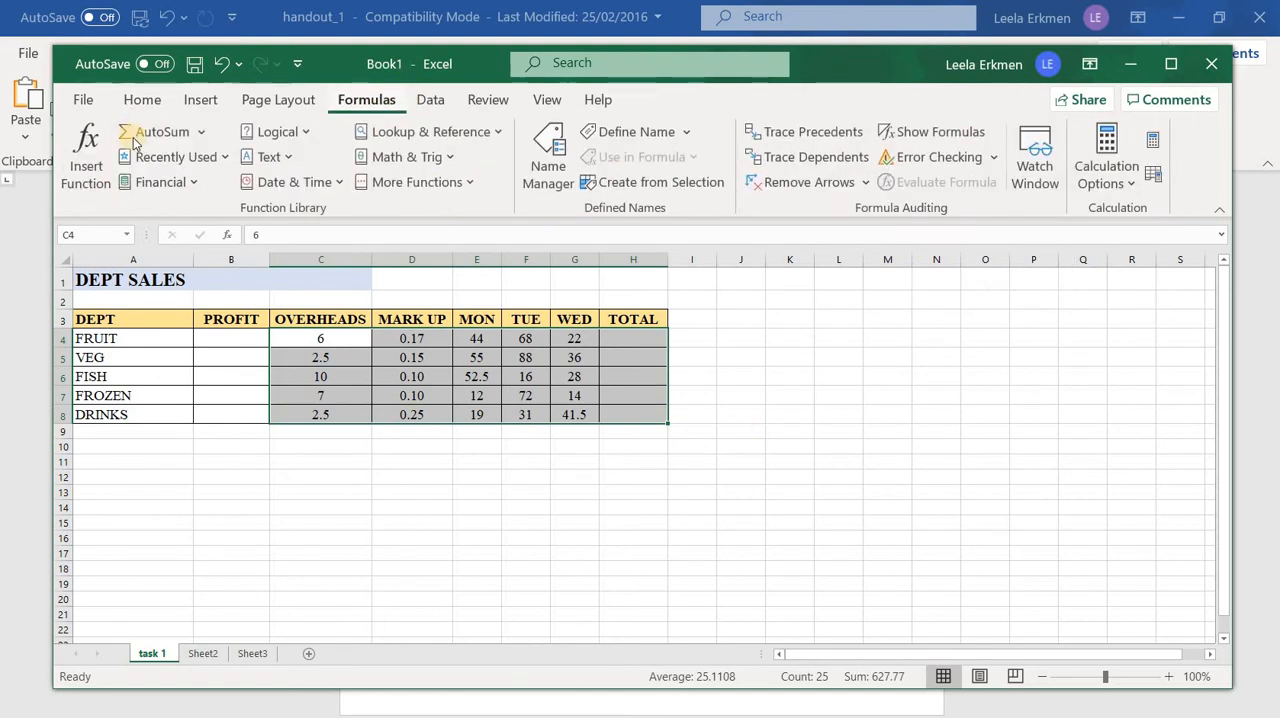
pyautogui.click(204, 132)
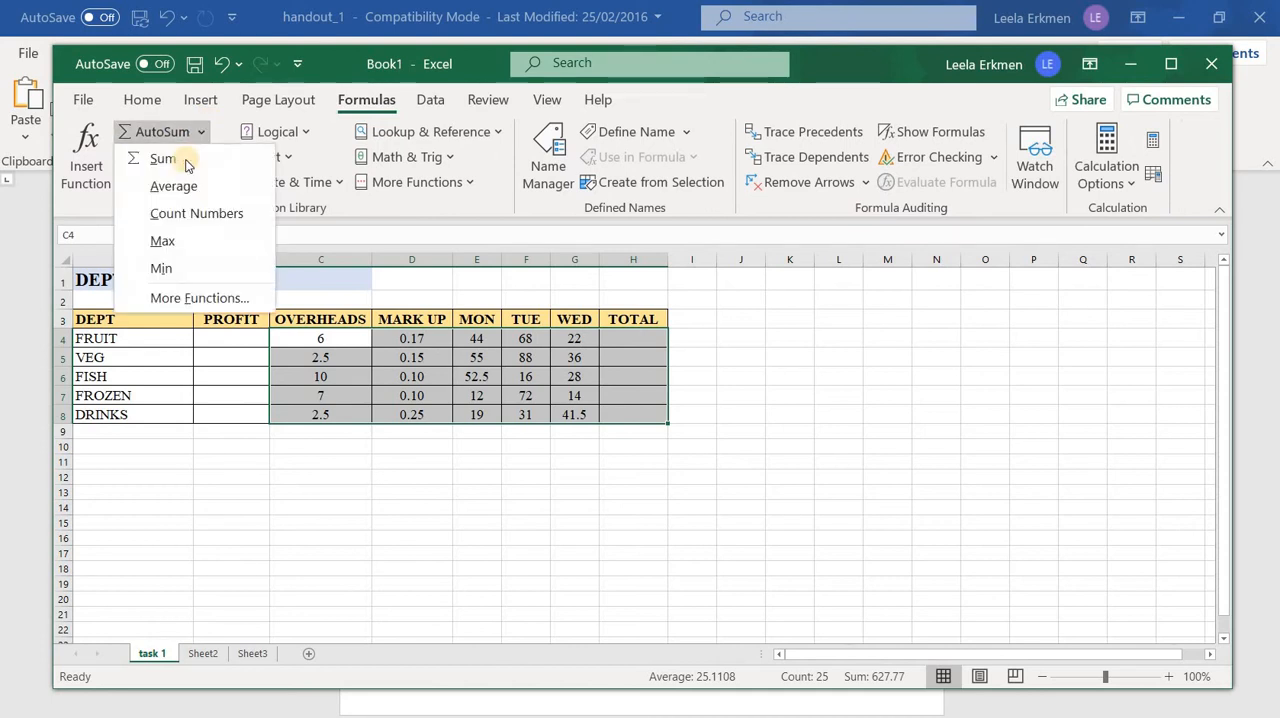
pyautogui.click(792, 435)
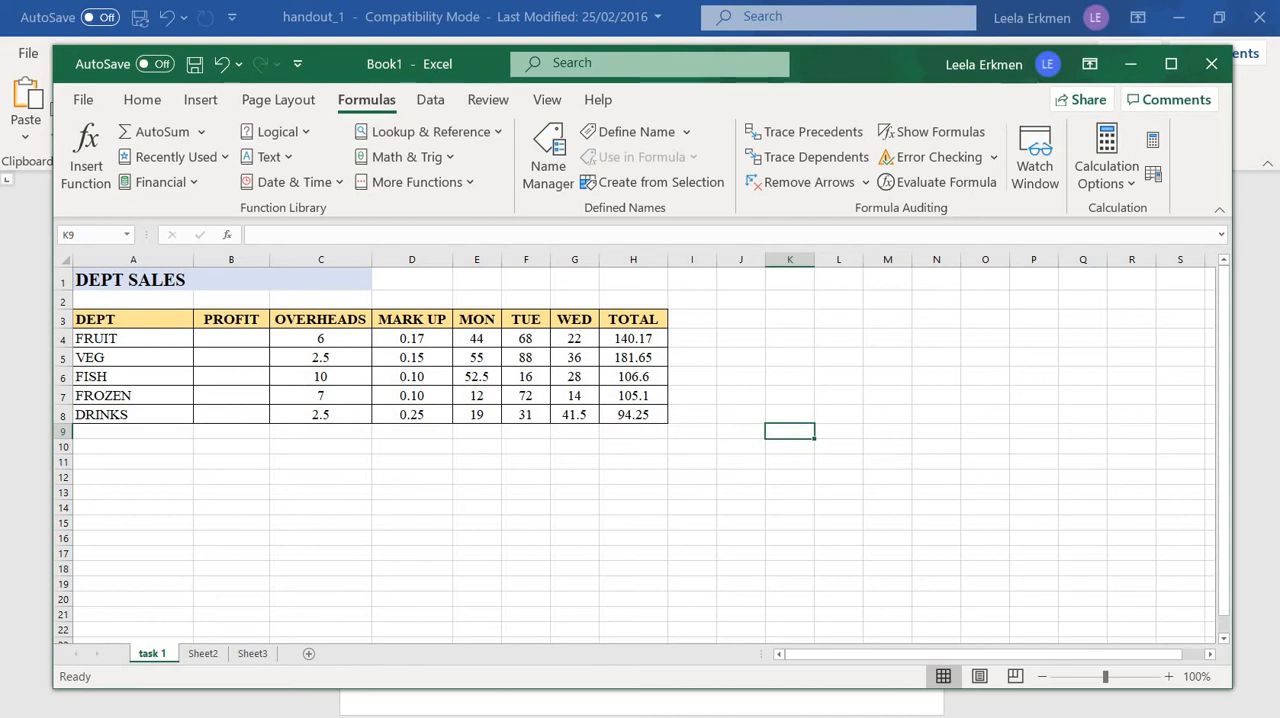
# Check the handout's saving instruction in Word, then return to Excel and create a folder named sPREADSHEET WORK in Documents
pyautogui.click(600, 716)
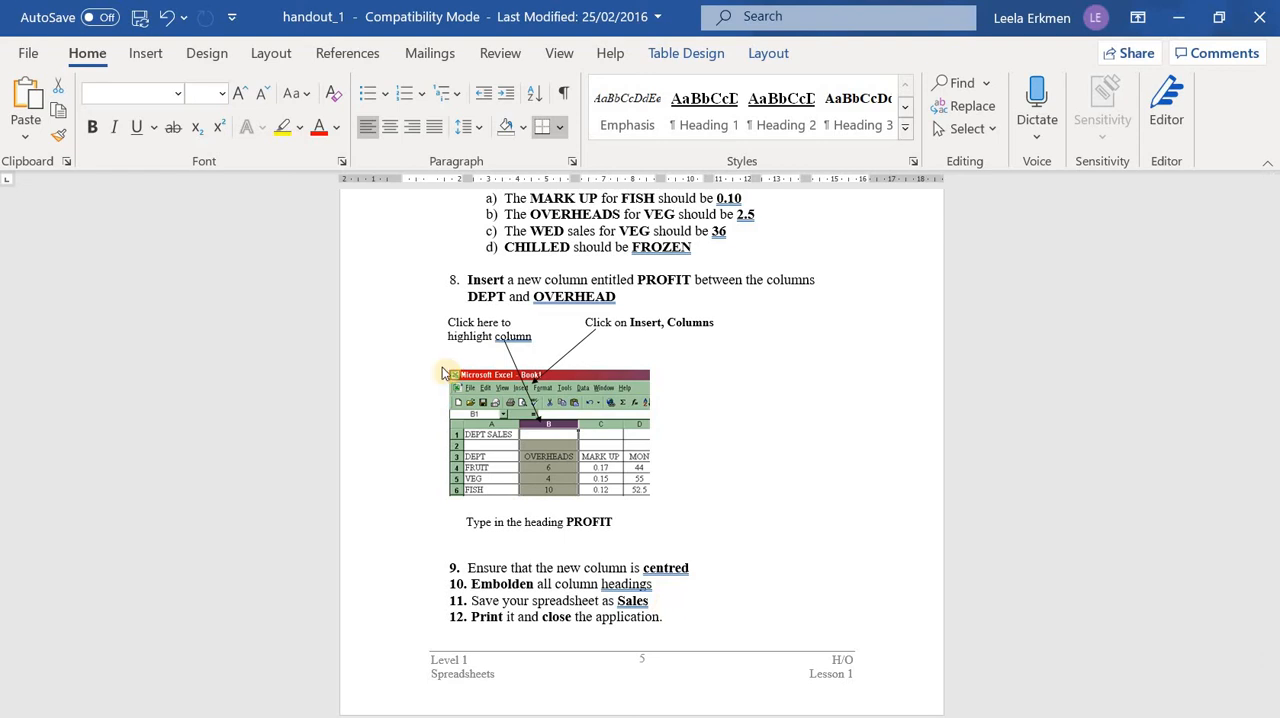
pyautogui.hotkey('alt', 'Tab')
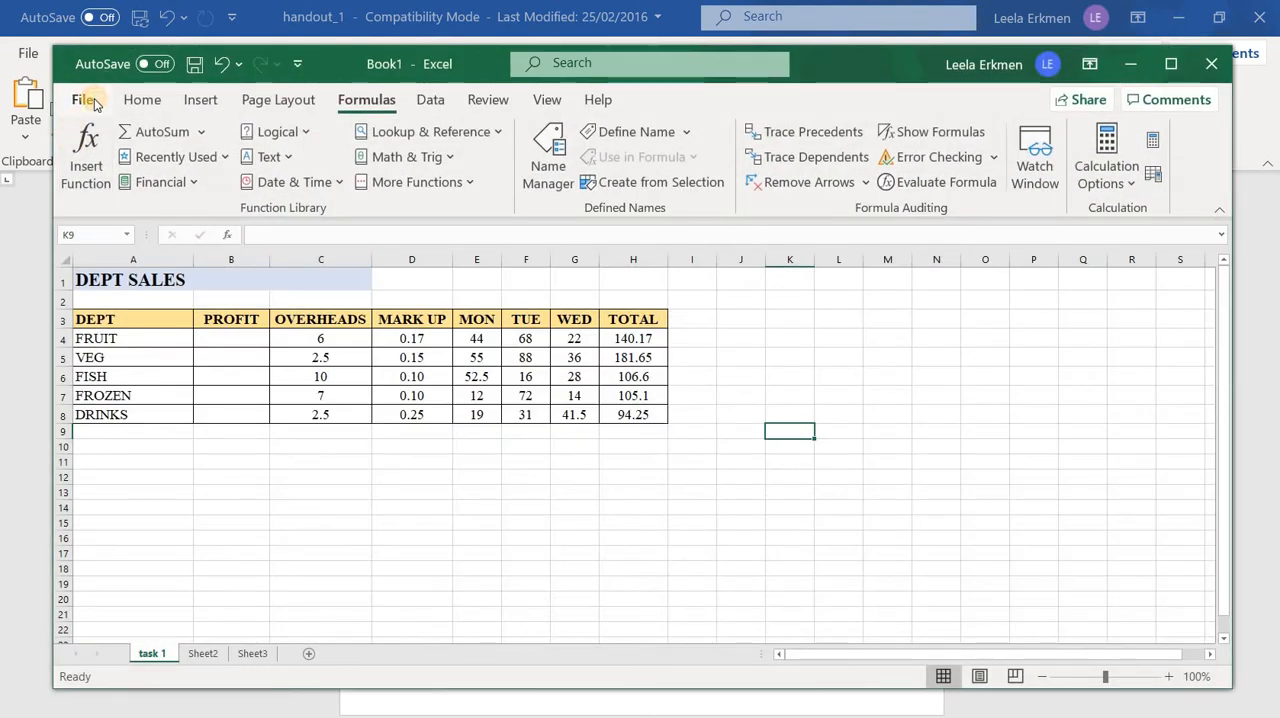
pyautogui.click(86, 100)
pyautogui.click(160, 330)
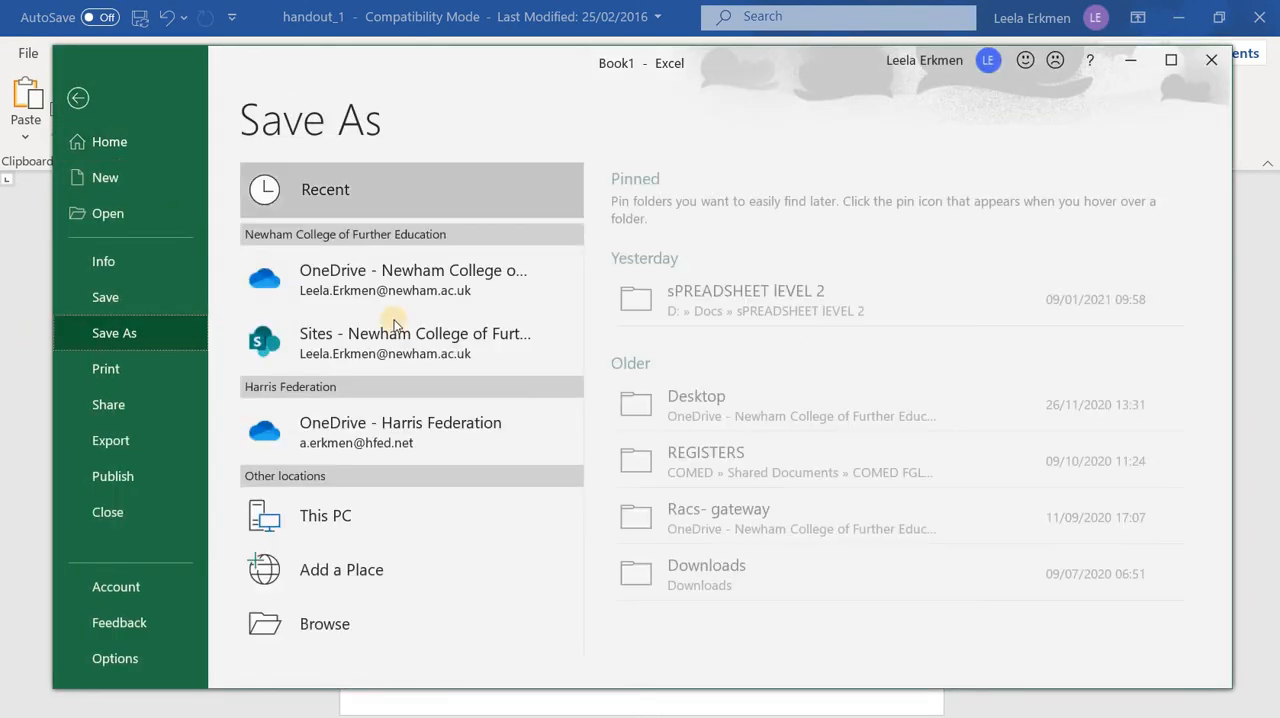
pyautogui.click(368, 542)
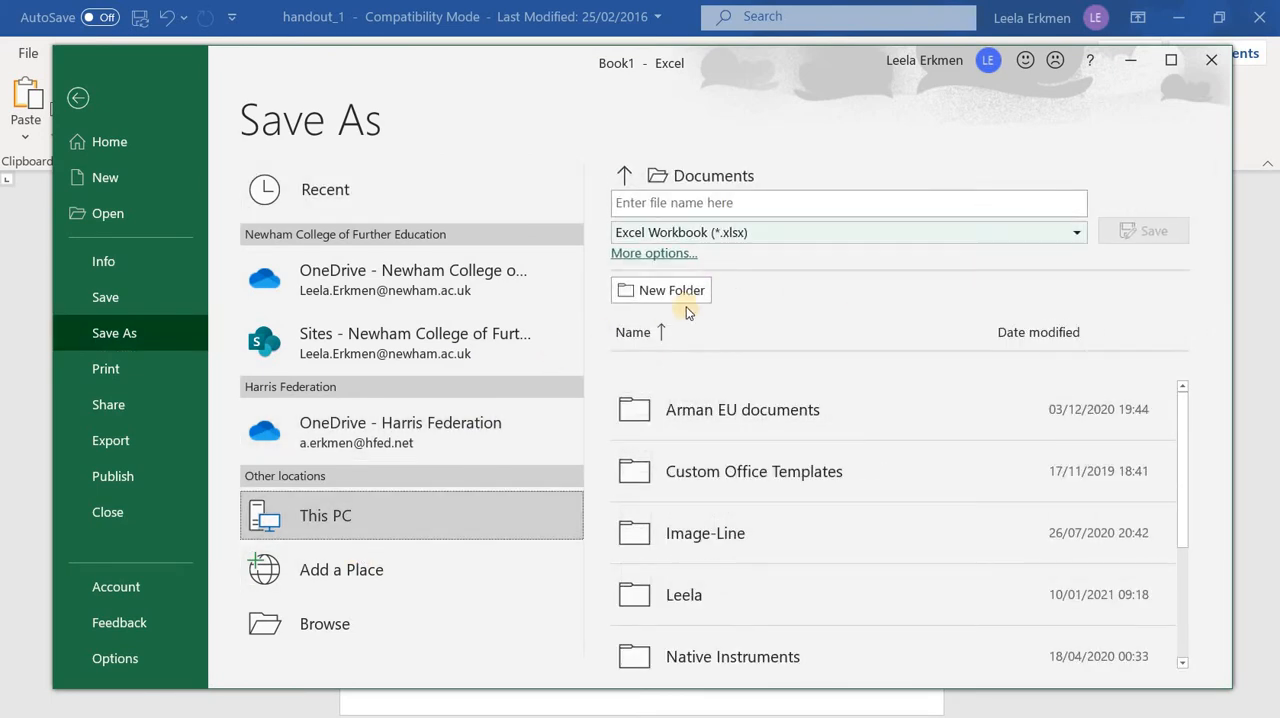
pyautogui.click(314, 630)
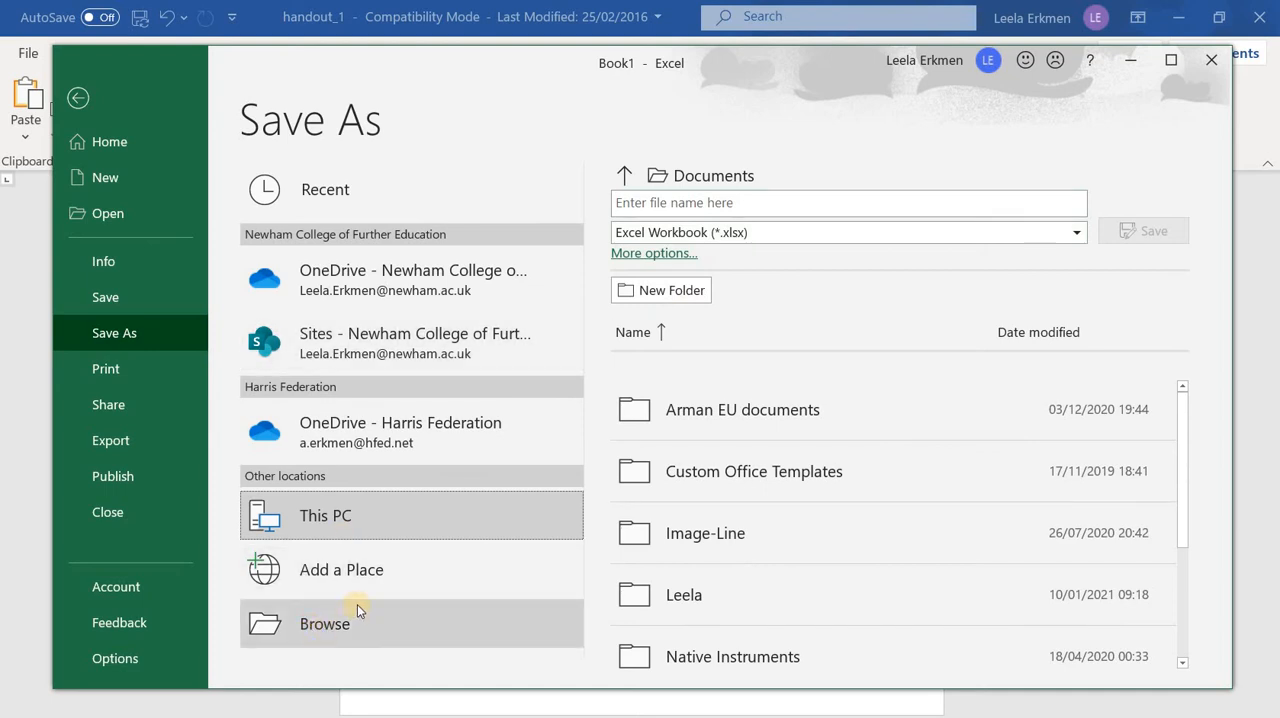
pyautogui.click(650, 301)
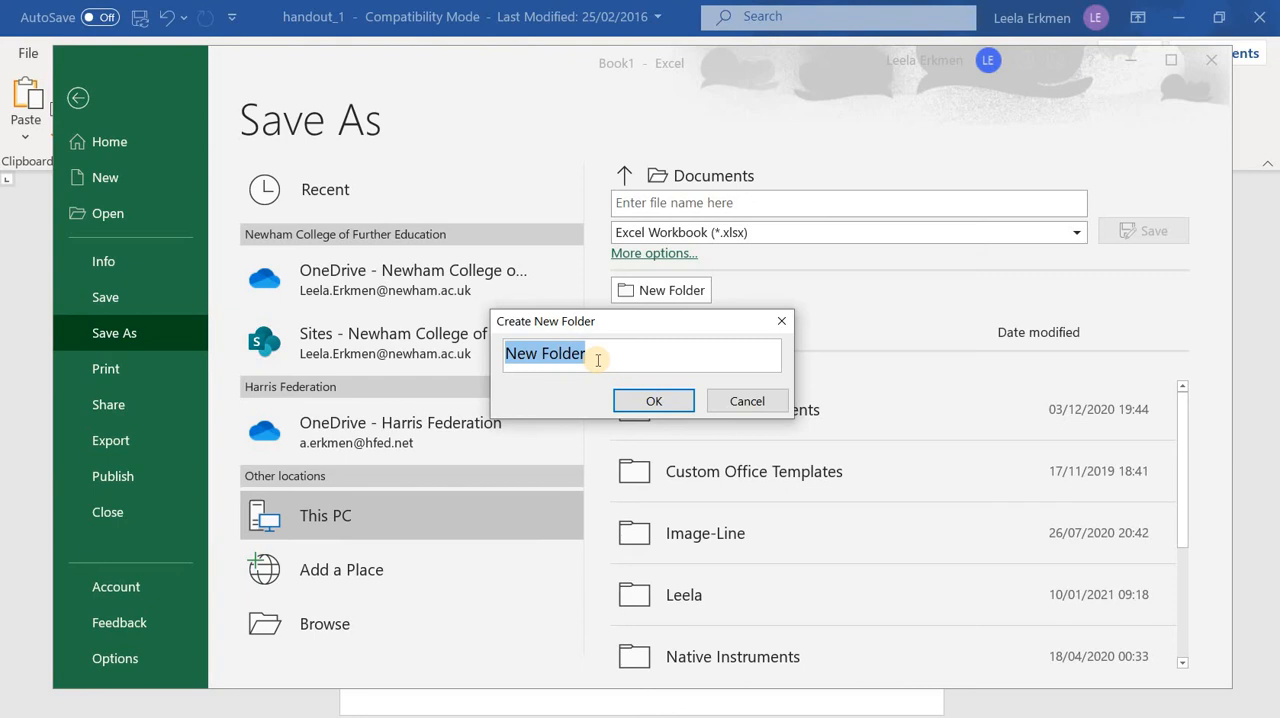
pyautogui.write('sPREADSHEET WORK')
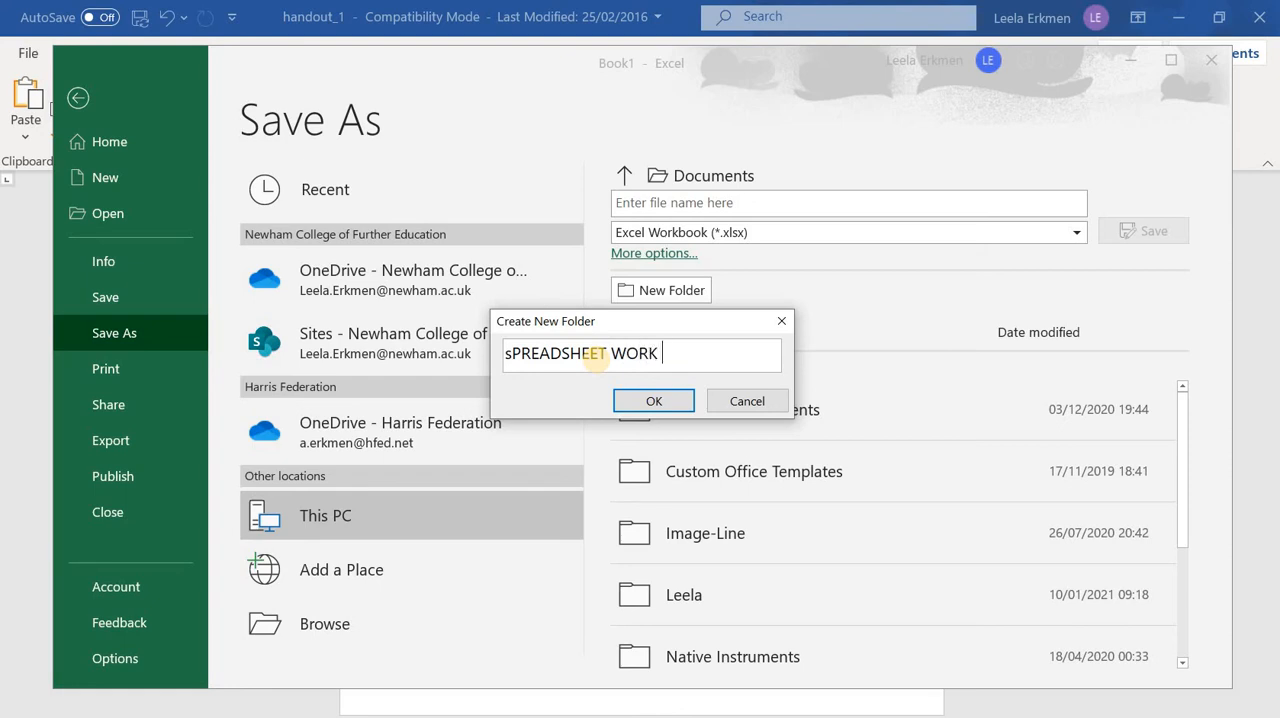
pyautogui.click(655, 401)
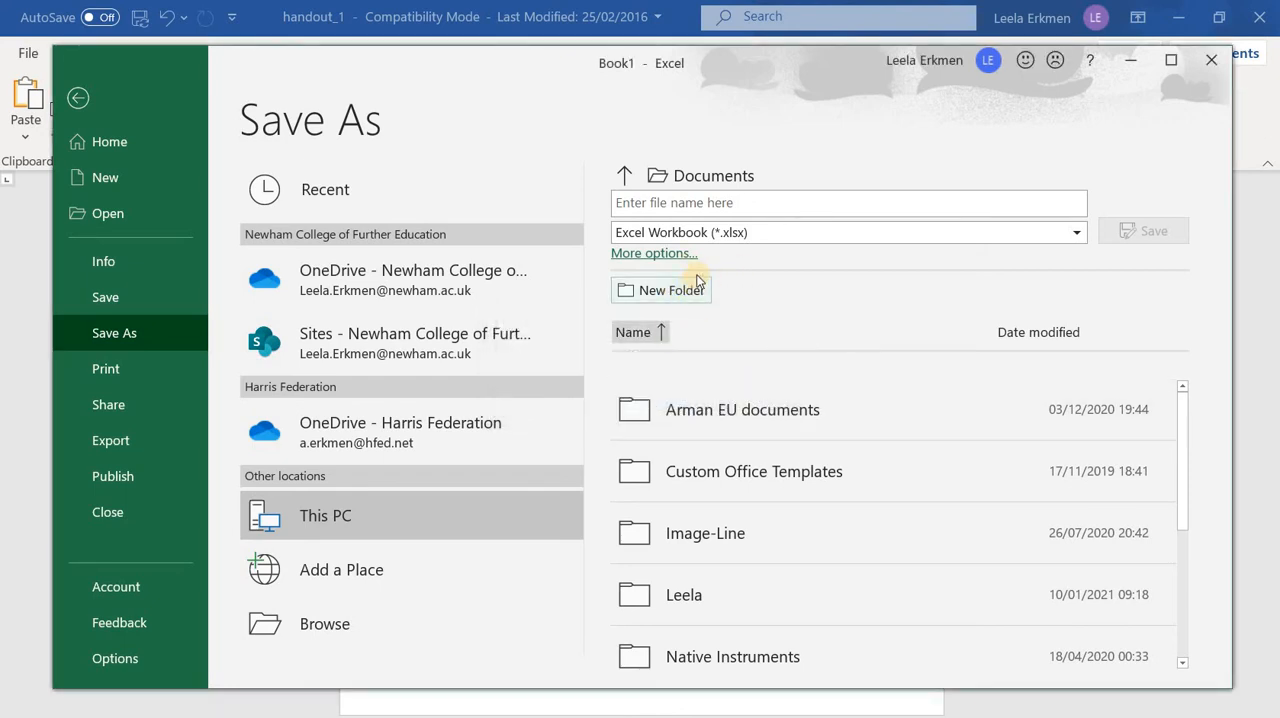
# Save the workbook as SALES in the Documents folder in Excel Workbook (*.xlsx) format
pyautogui.click(699, 200)
pyautogui.write('SALES')
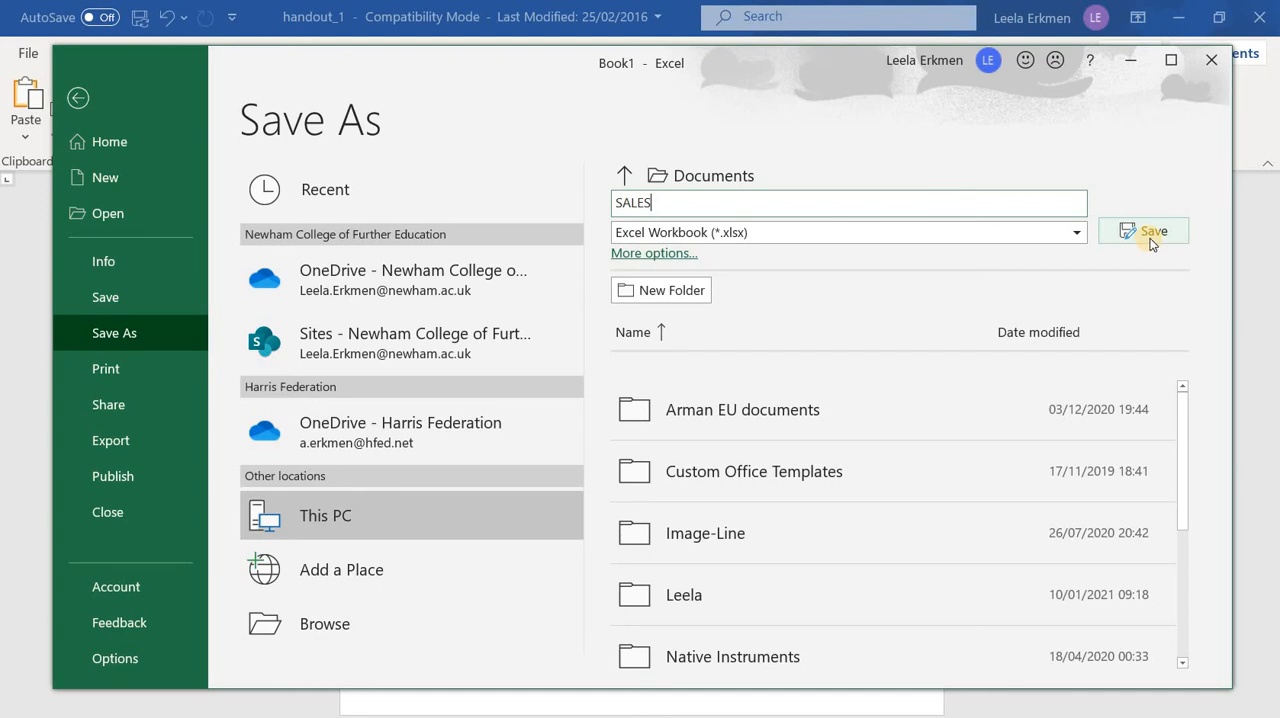
pyautogui.click(1163, 231)
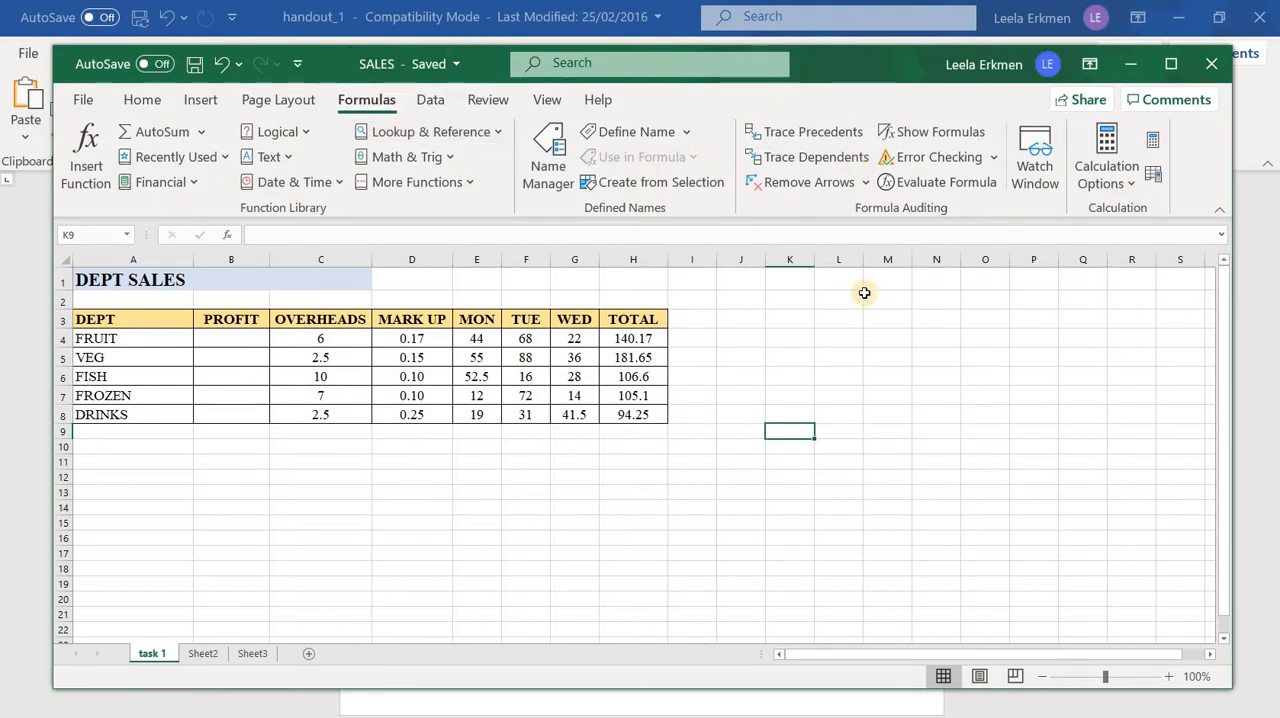
# Look for the saved SALES workbook in the sPREADSHEET WORK folder in Documents, then return to the worksheet without opening a file
pyautogui.click(84, 100)
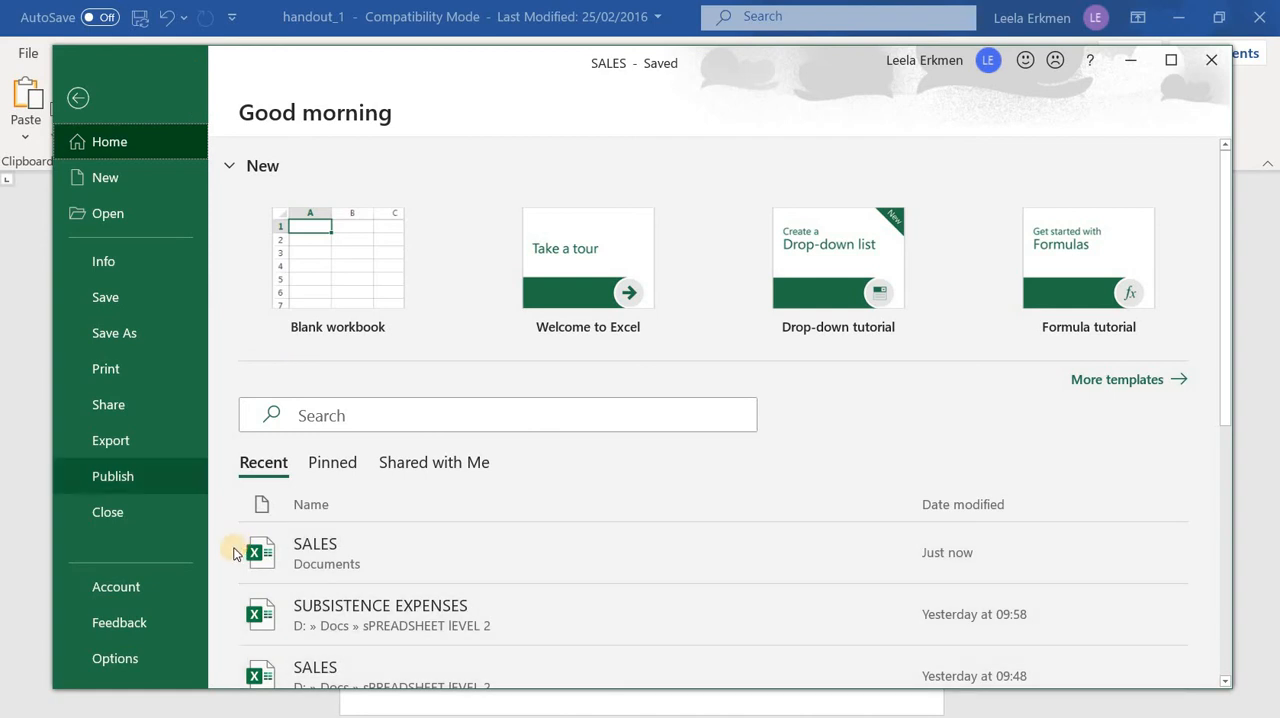
pyautogui.scroll(-1, 340, 485)
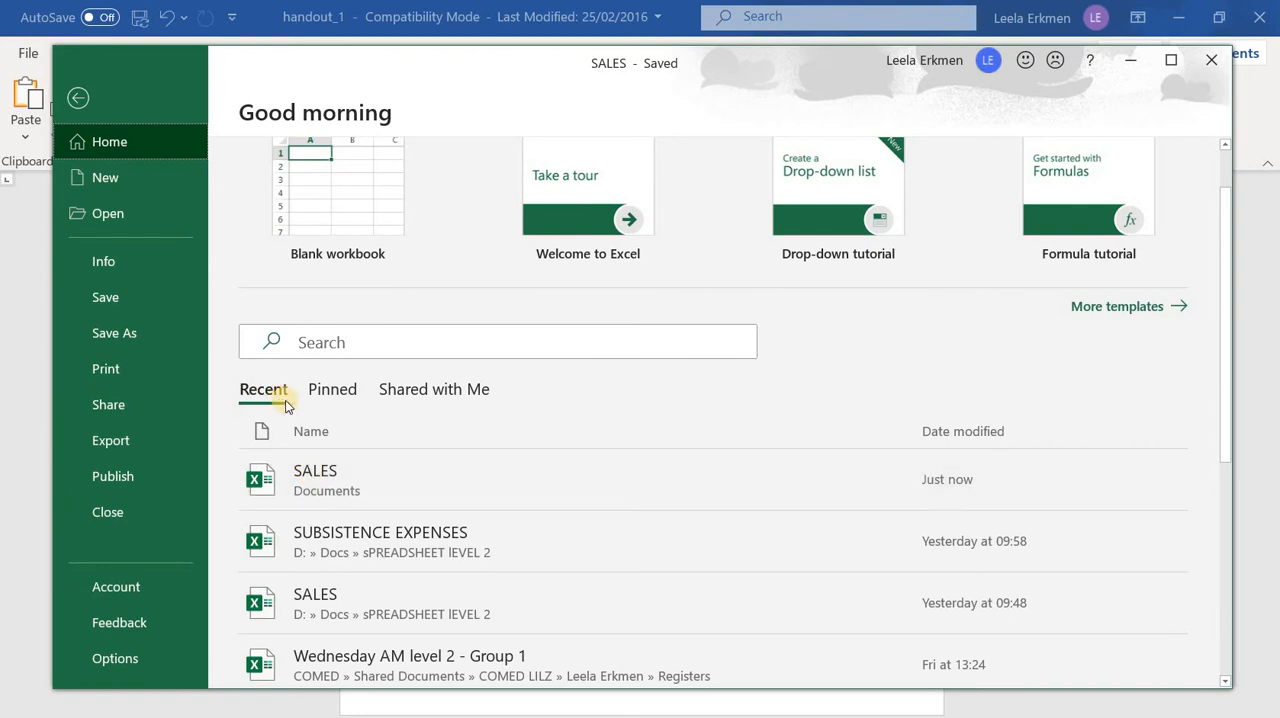
pyautogui.click(110, 213)
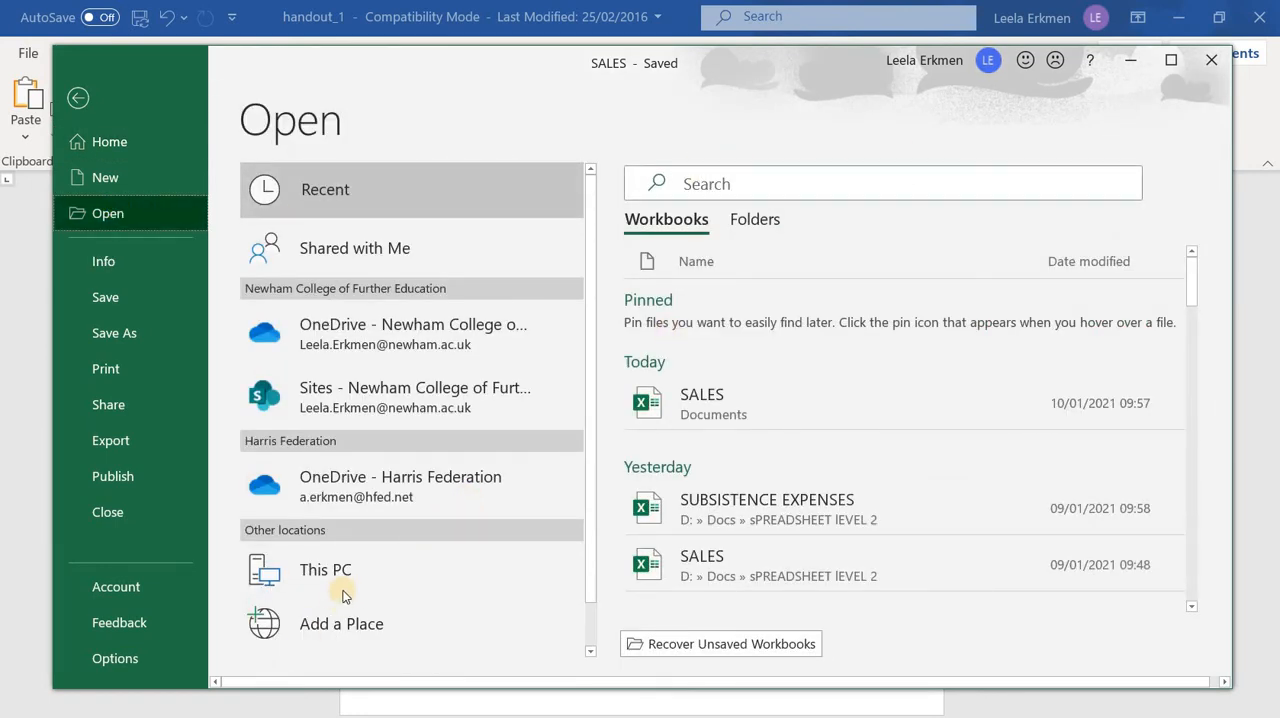
pyautogui.scroll(-1, 323, 620)
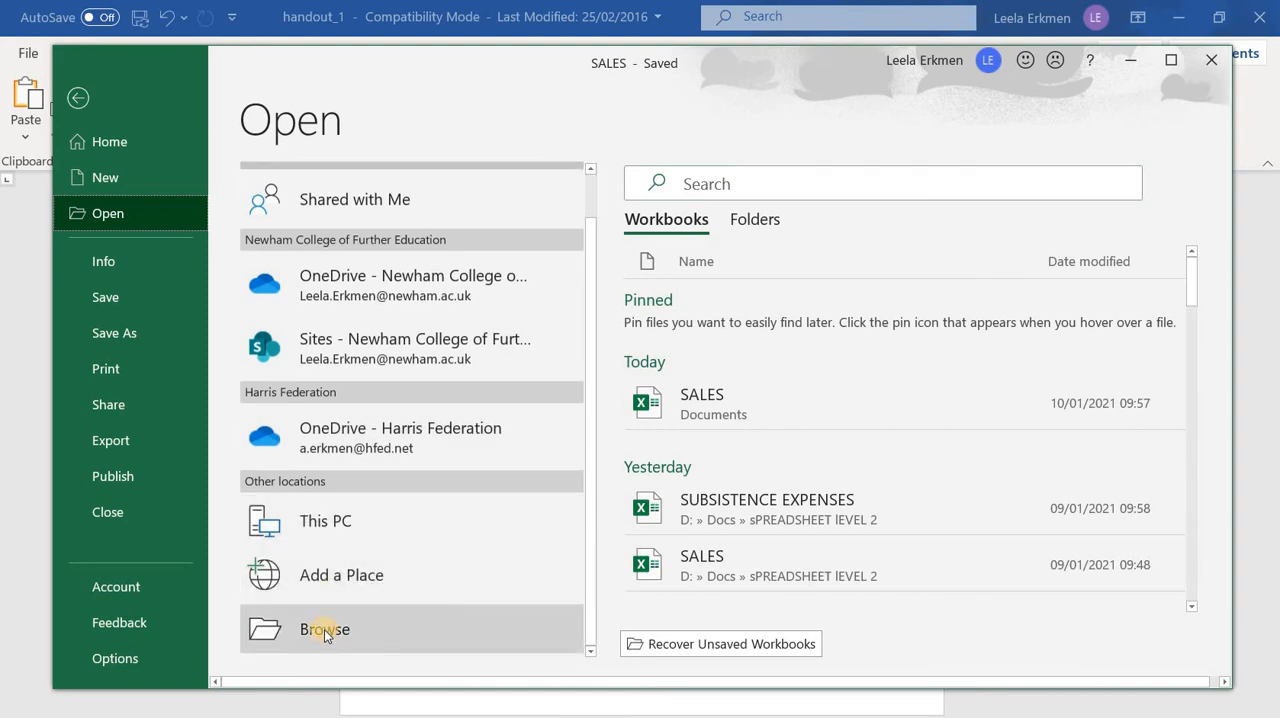
pyautogui.click(325, 630)
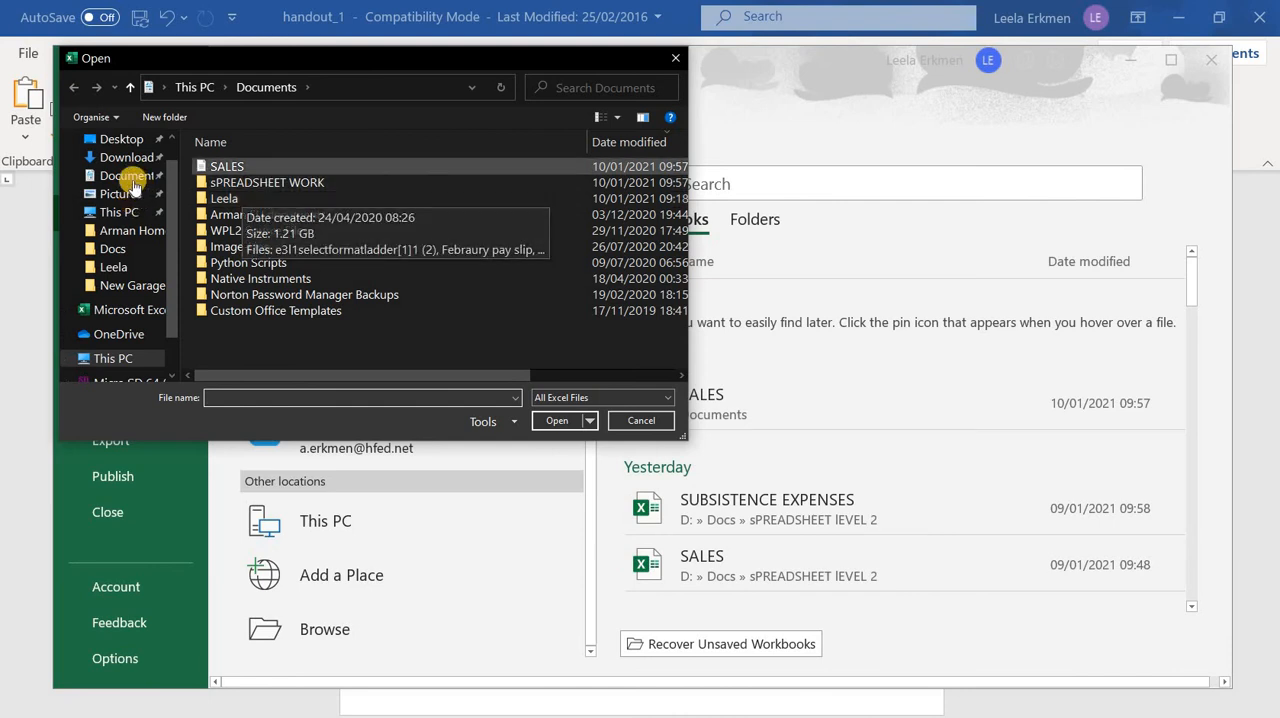
pyautogui.click(129, 177)
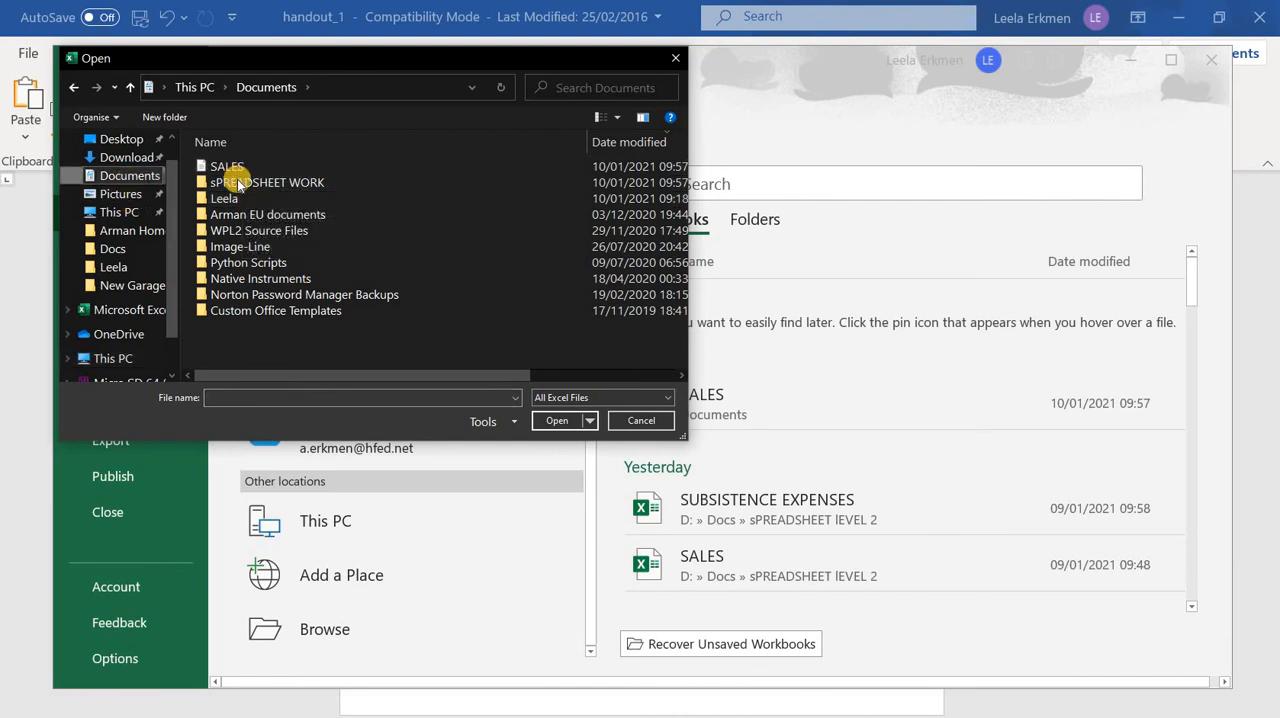
pyautogui.click(240, 184)
pyautogui.doubleClick(240, 184)
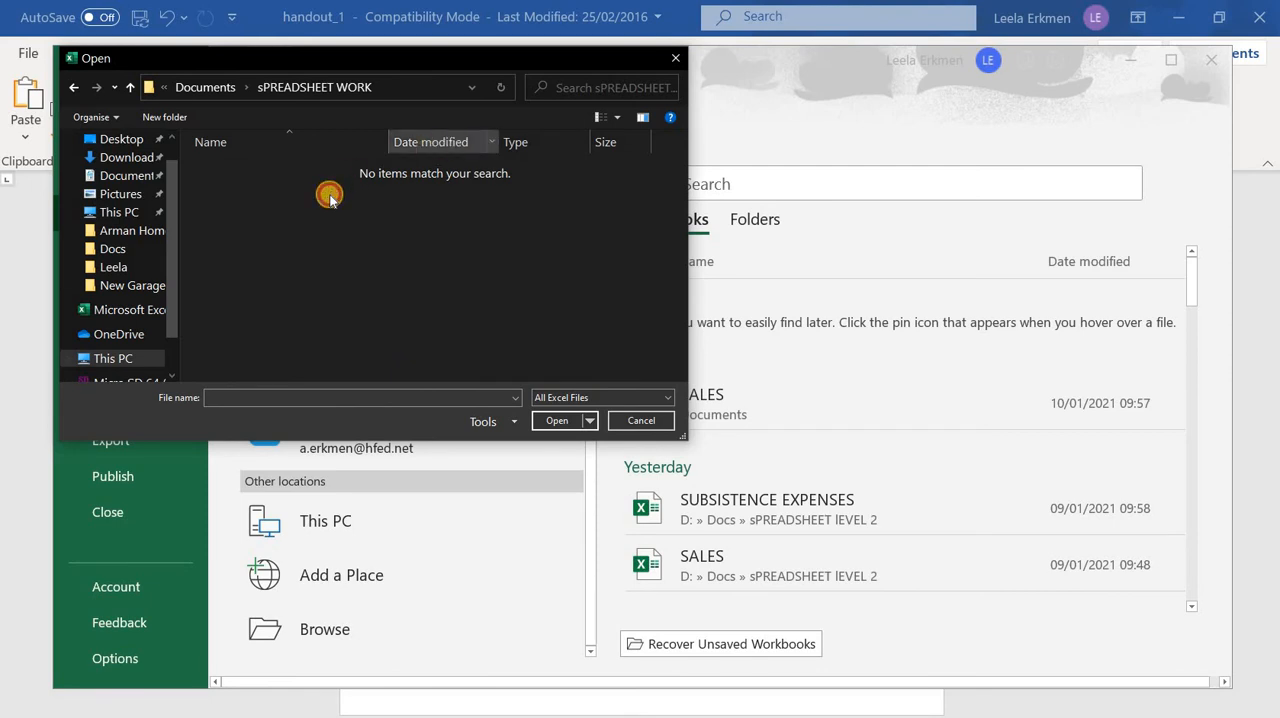
pyautogui.click(670, 62)
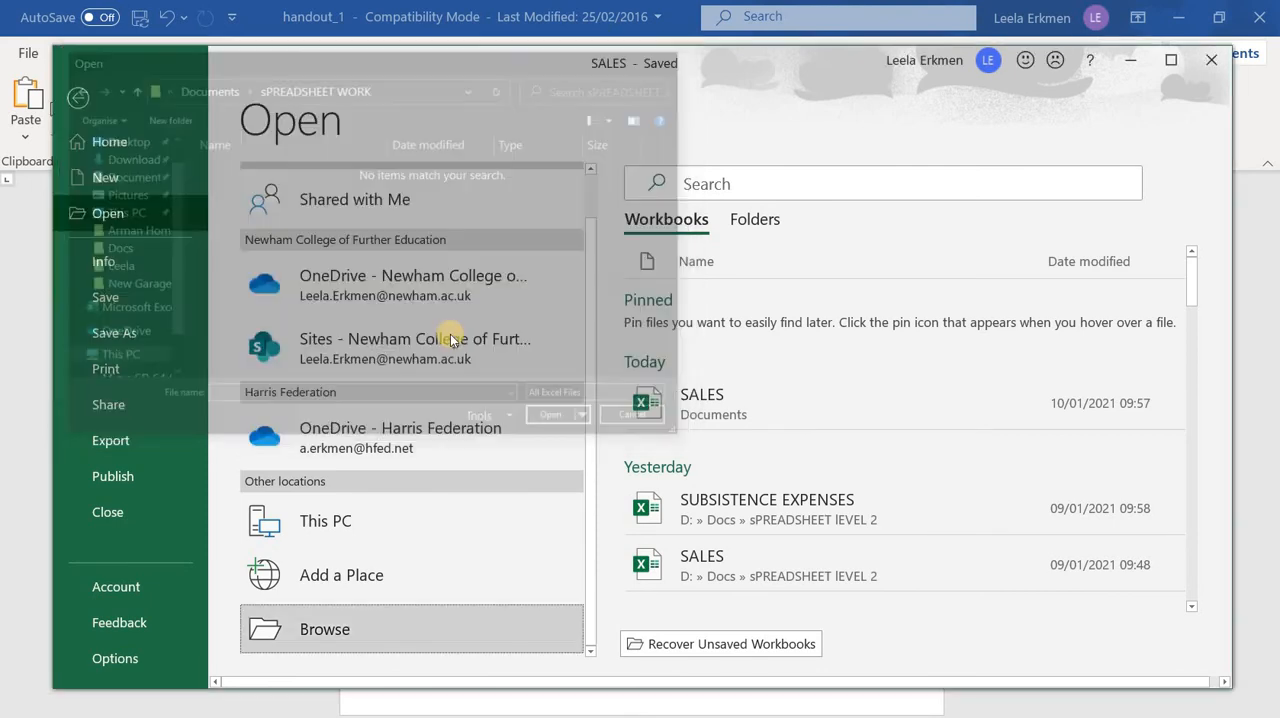
pyautogui.click(79, 102)
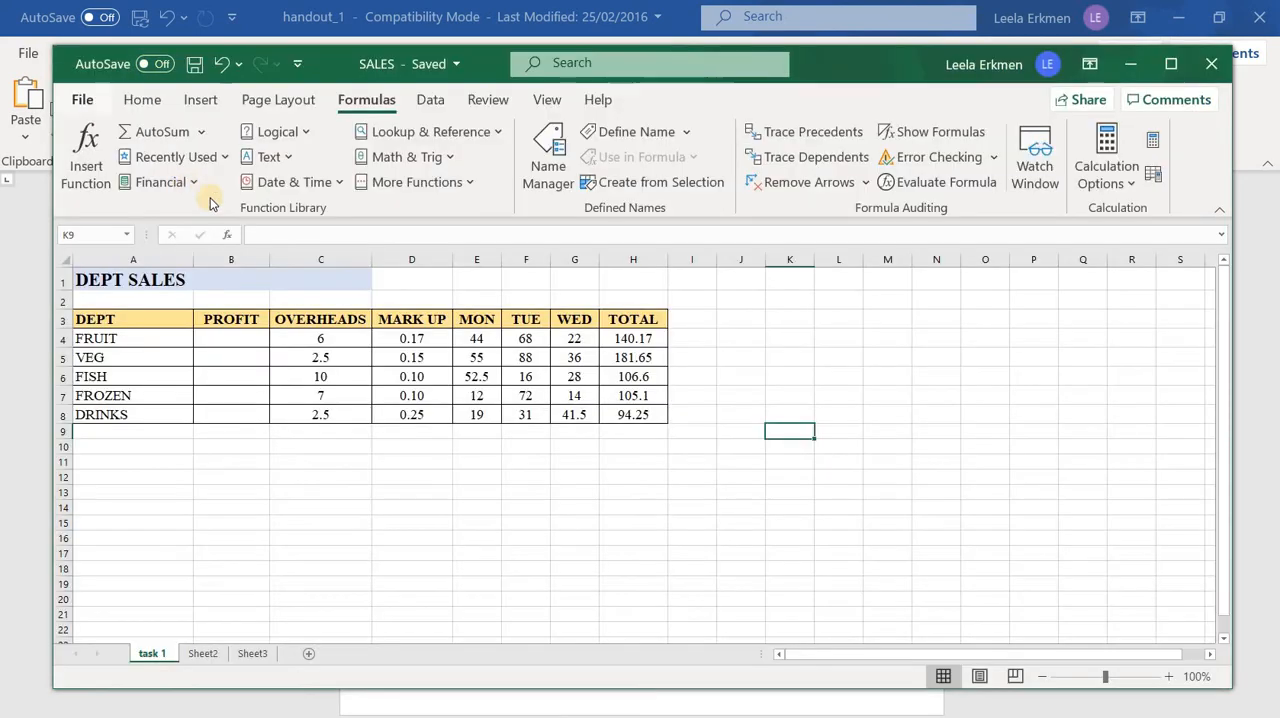
# Save a copy of the workbook as SALES in the sPREADSHEET WORK folder inside Documents, in Excel Workbook format
pyautogui.click(83, 101)
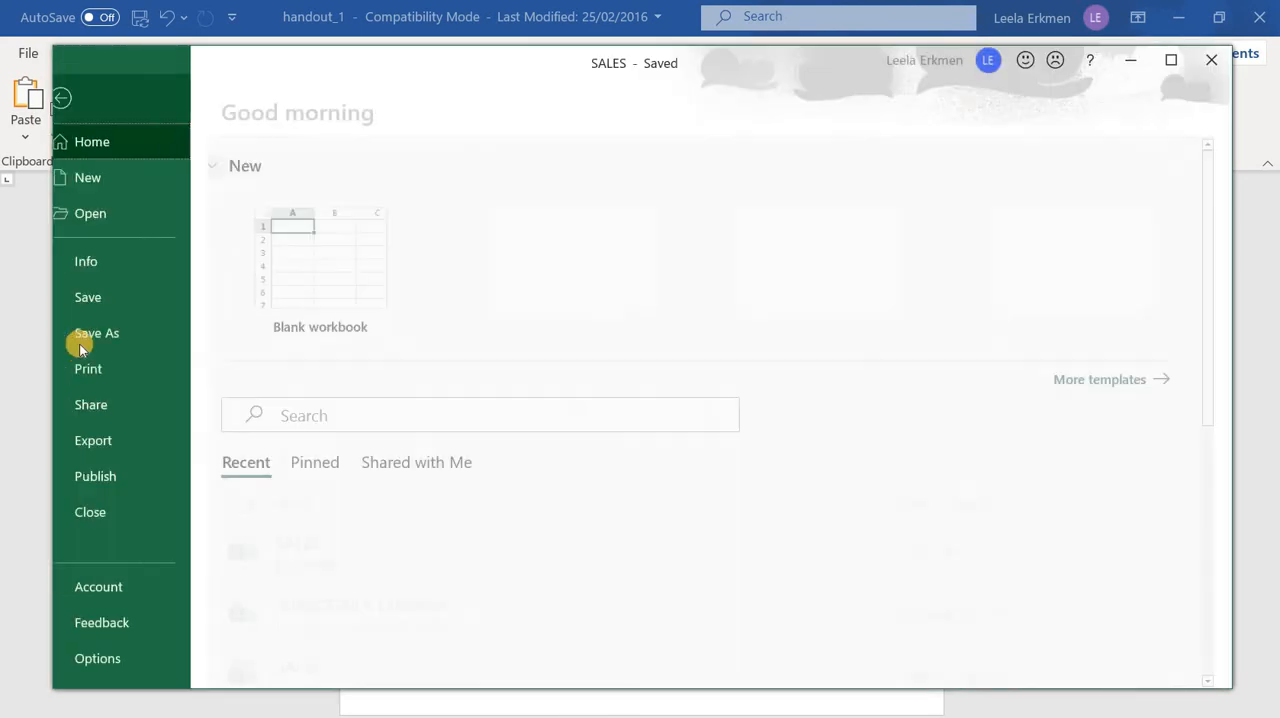
pyautogui.click(84, 341)
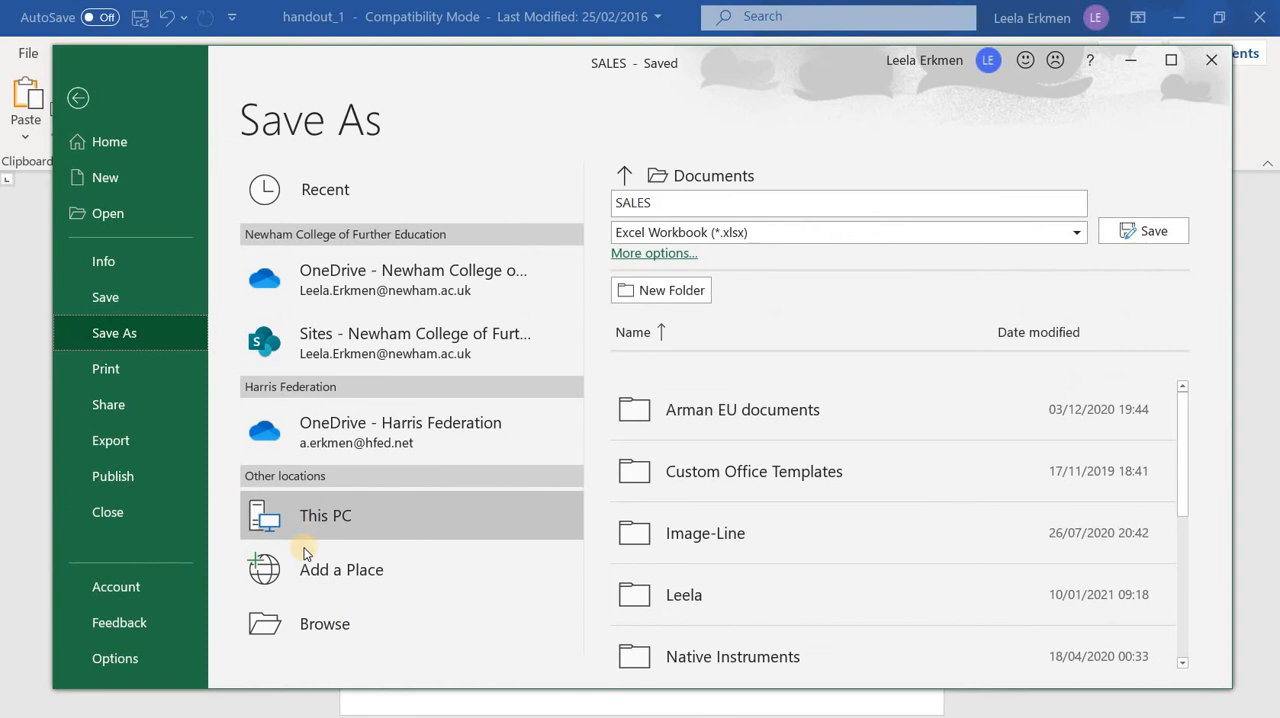
pyautogui.click(331, 642)
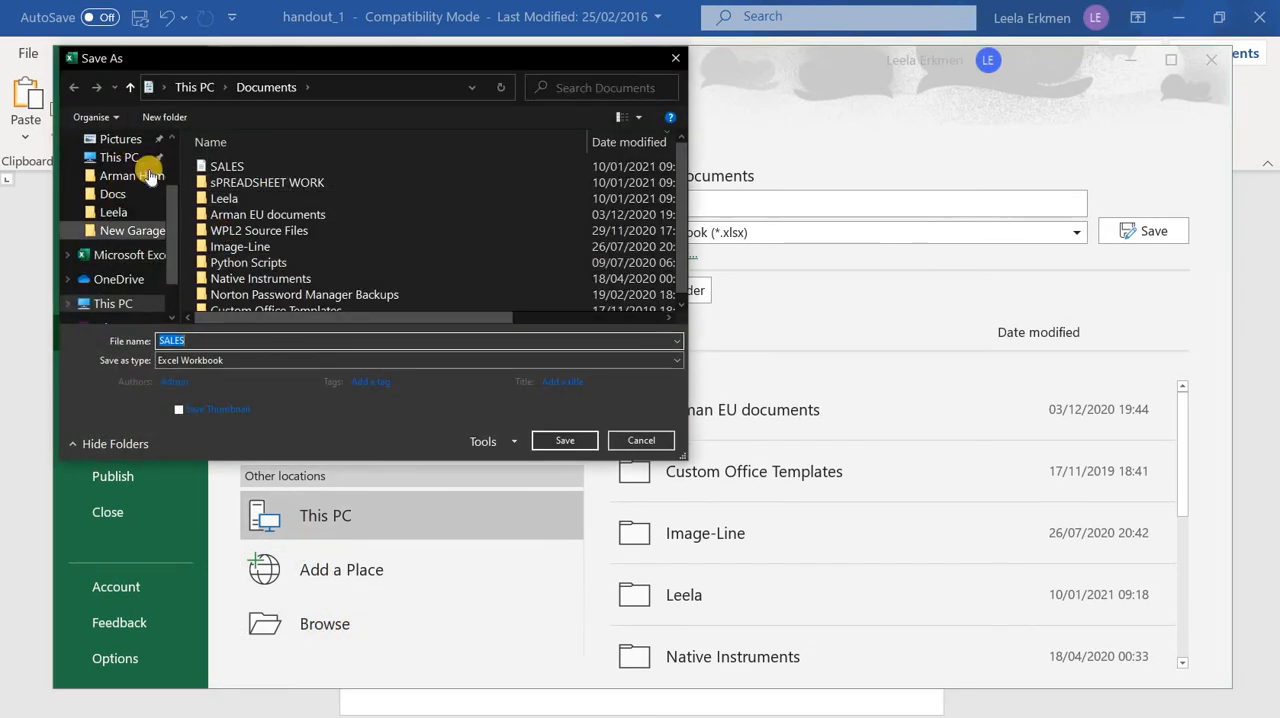
pyautogui.doubleClick(270, 188)
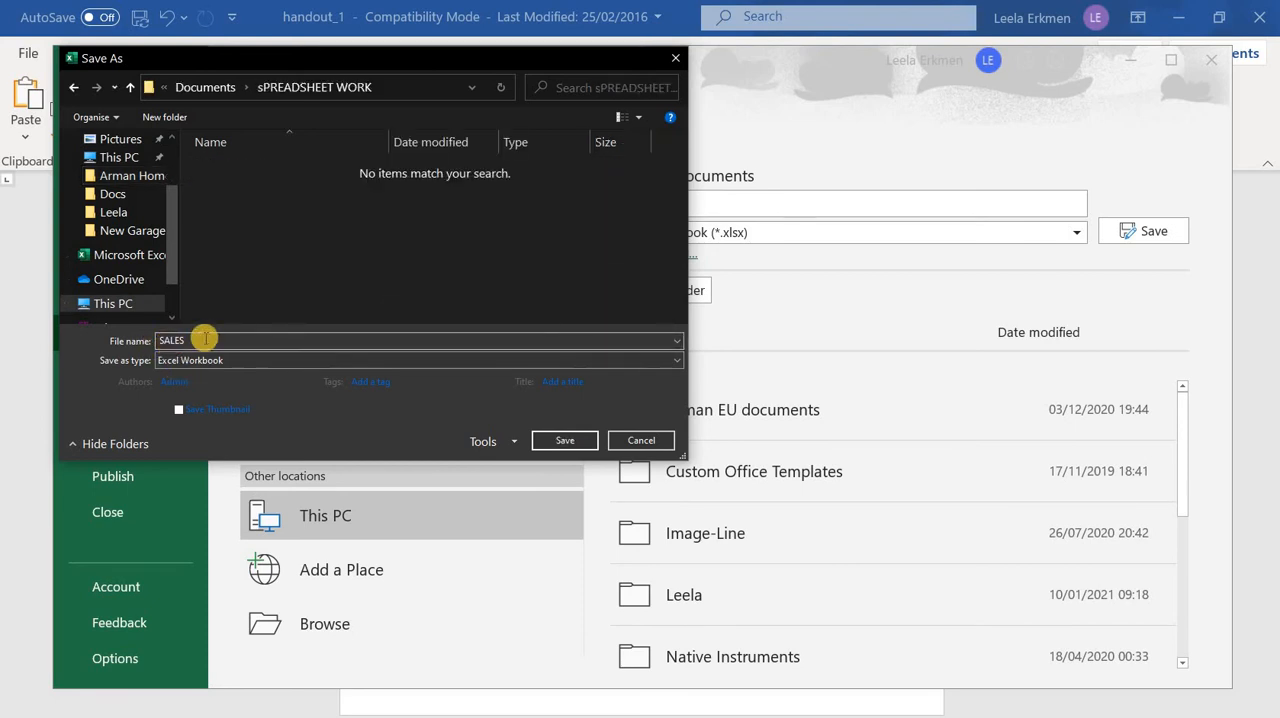
pyautogui.click(556, 440)
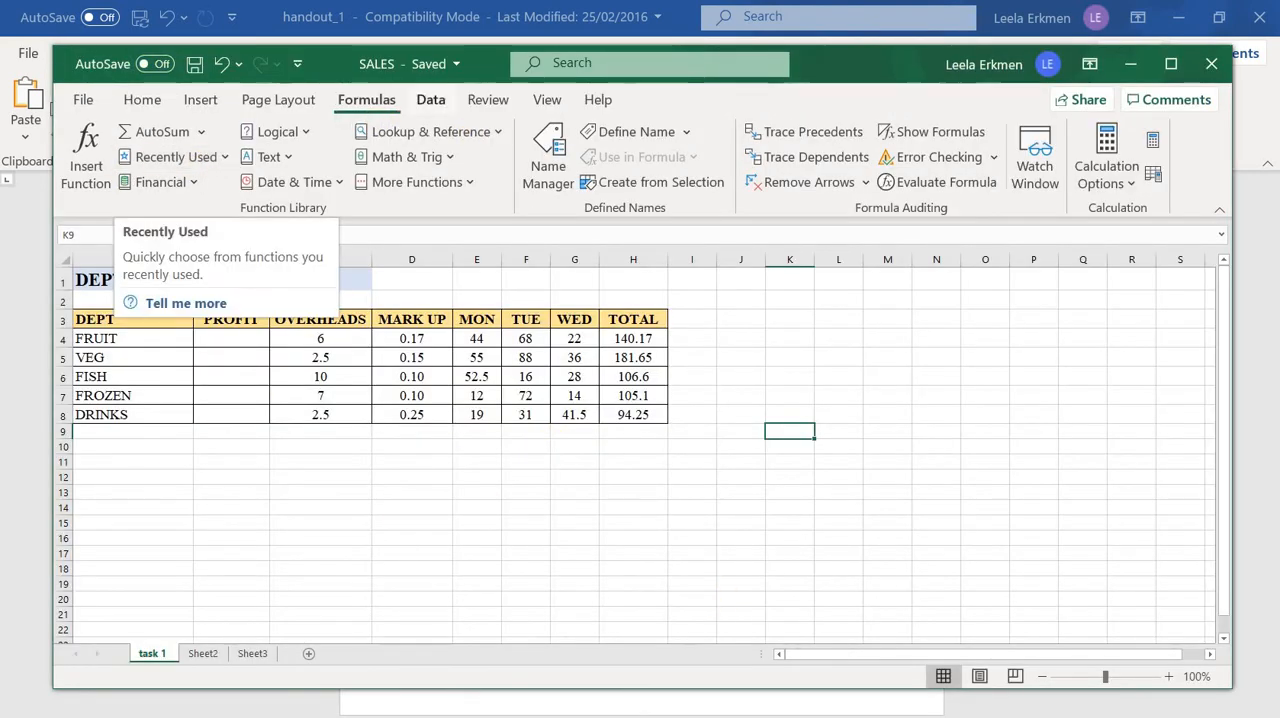
# Check the handout's print instruction in Word, then return to Excel and preview both printout pages and the page orientation choices
pyautogui.click(457, 690)
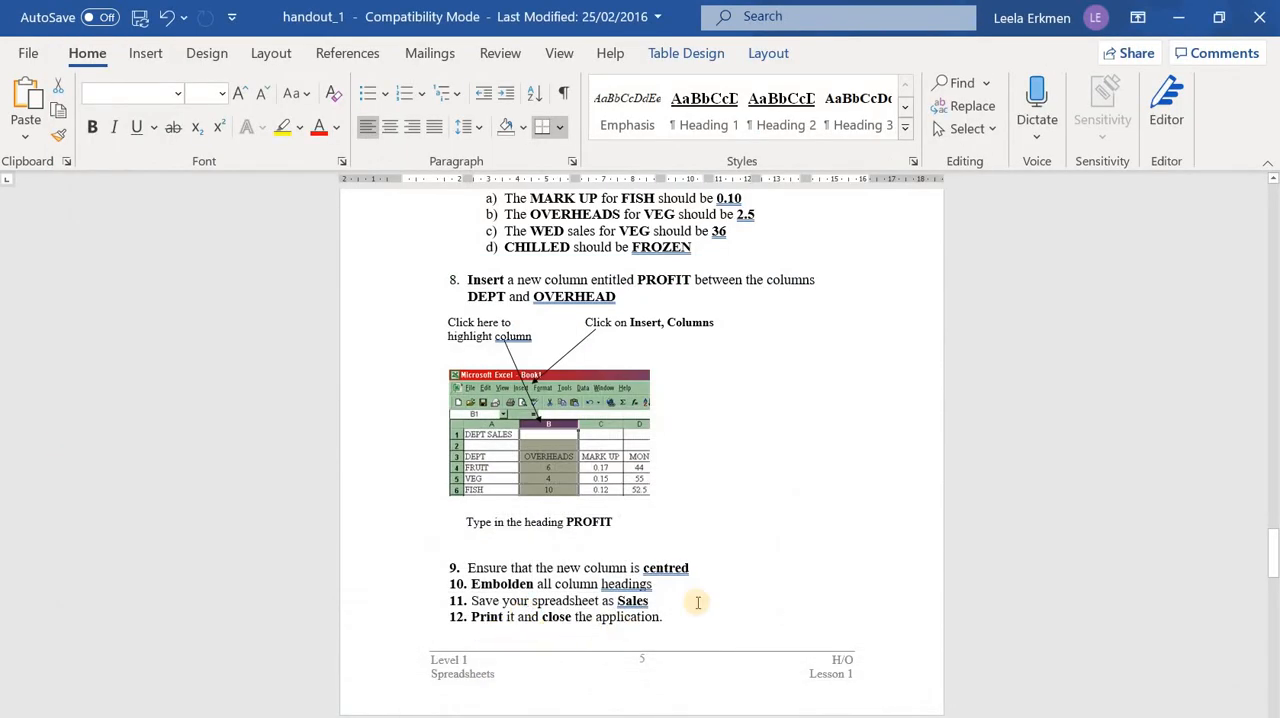
pyautogui.hotkey('alt', 'Tab')
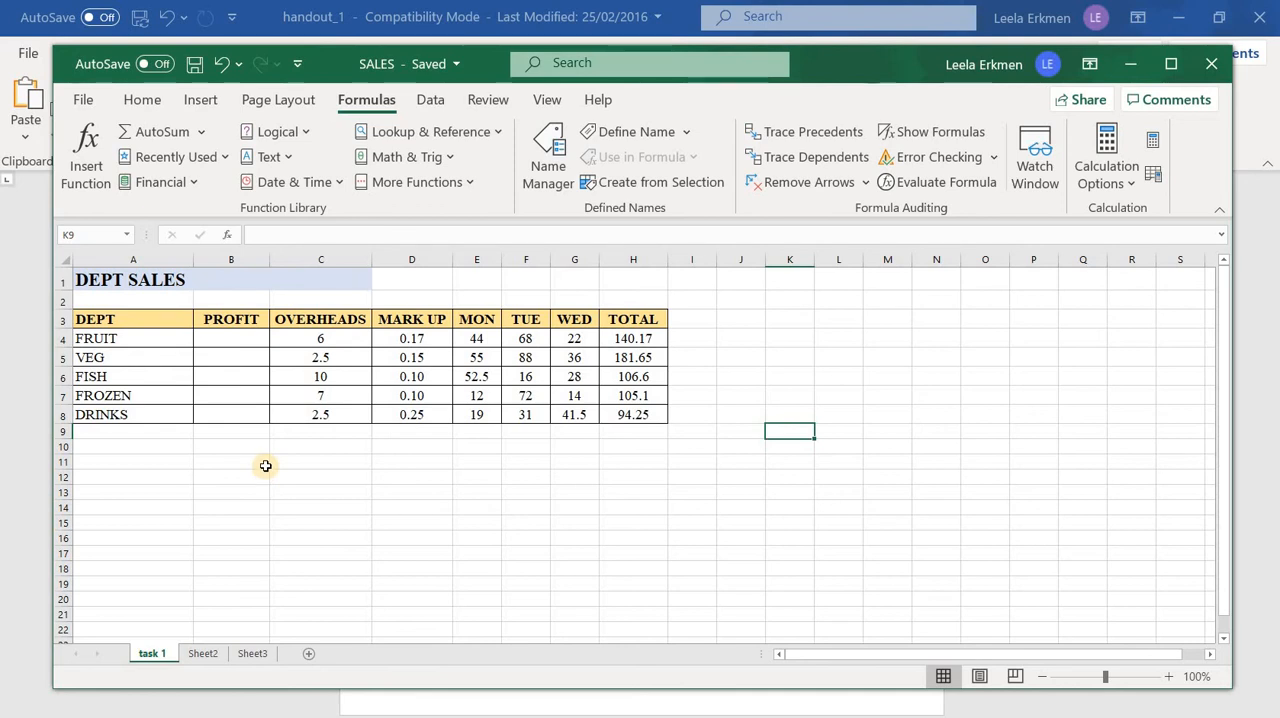
pyautogui.click(86, 101)
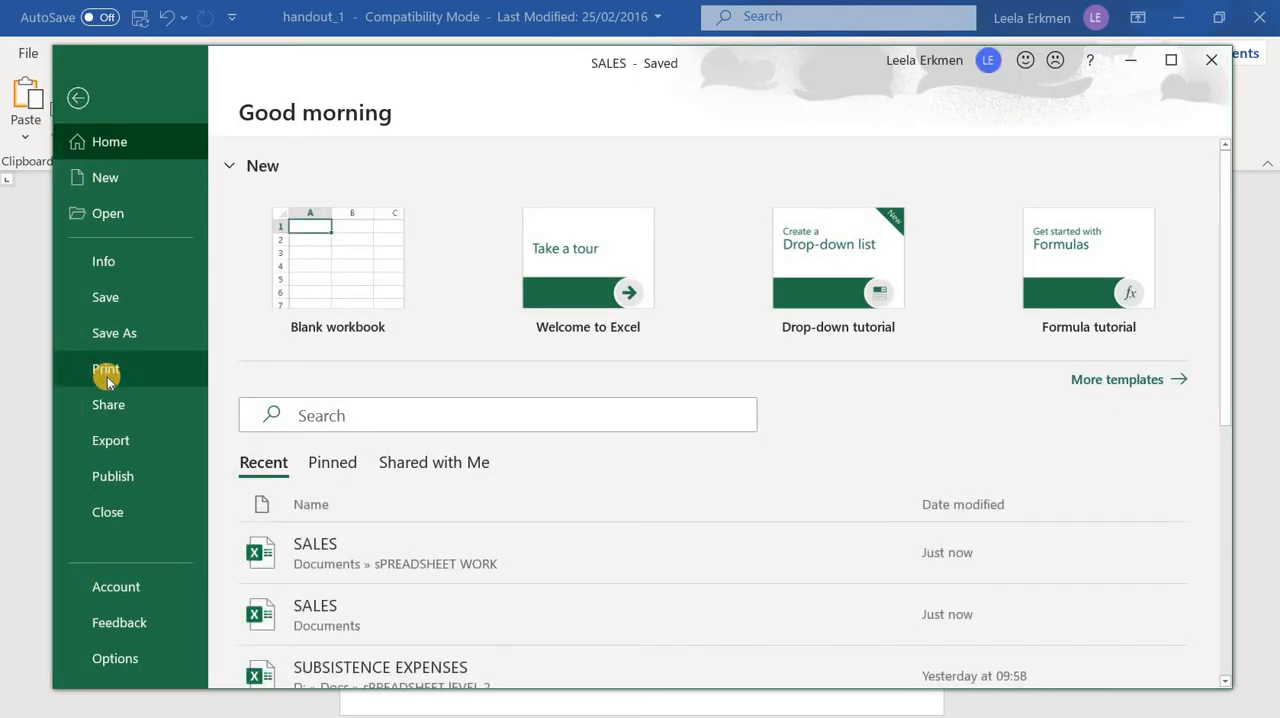
pyautogui.click(106, 370)
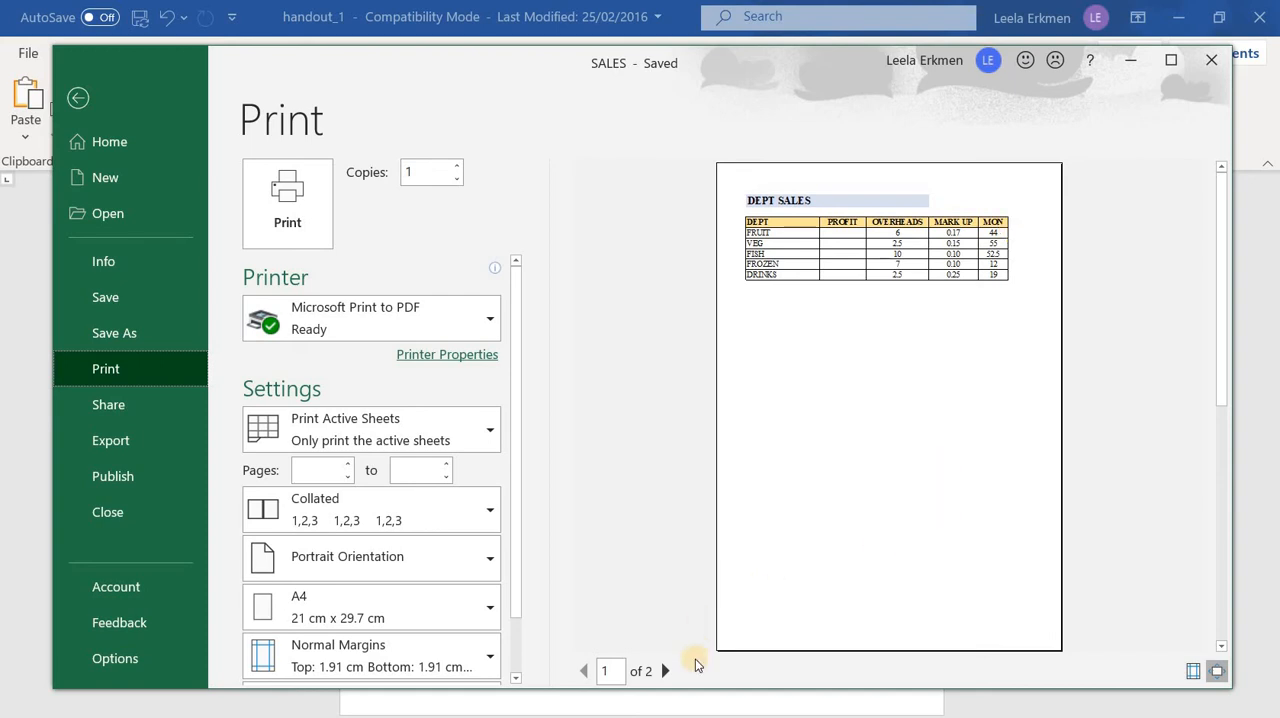
pyautogui.click(662, 674)
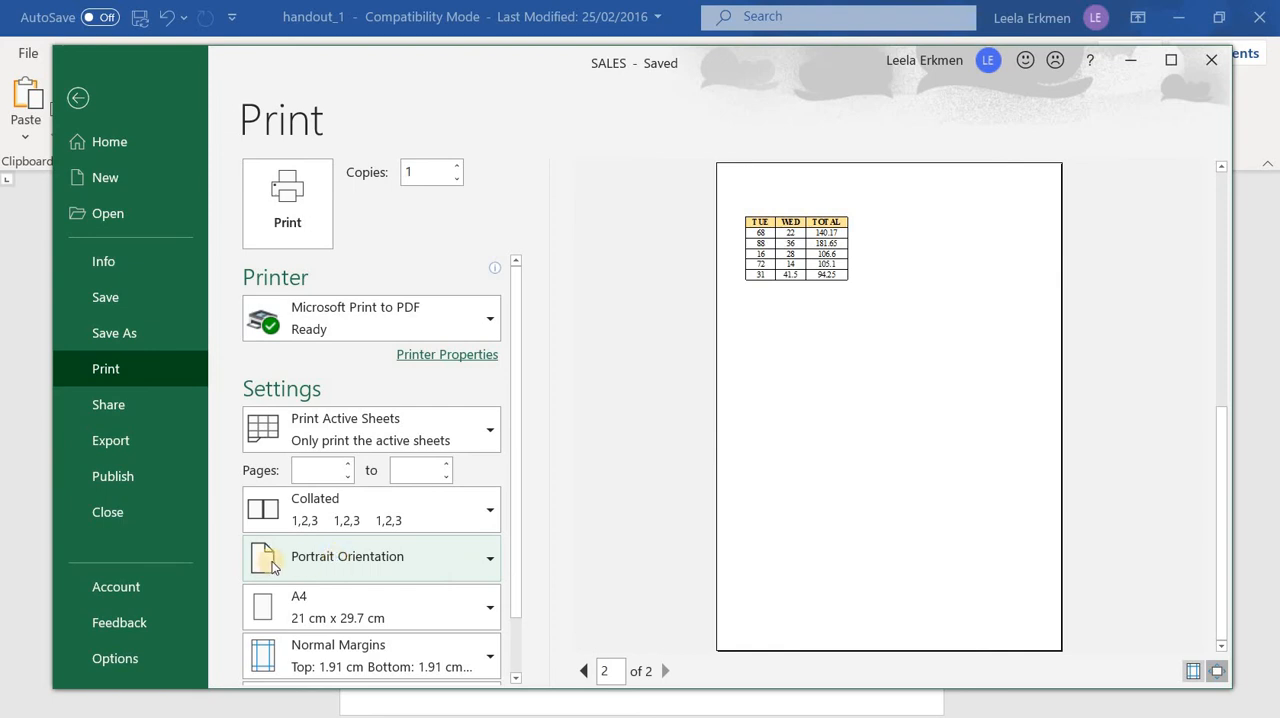
pyautogui.click(490, 563)
pyautogui.click(648, 548)
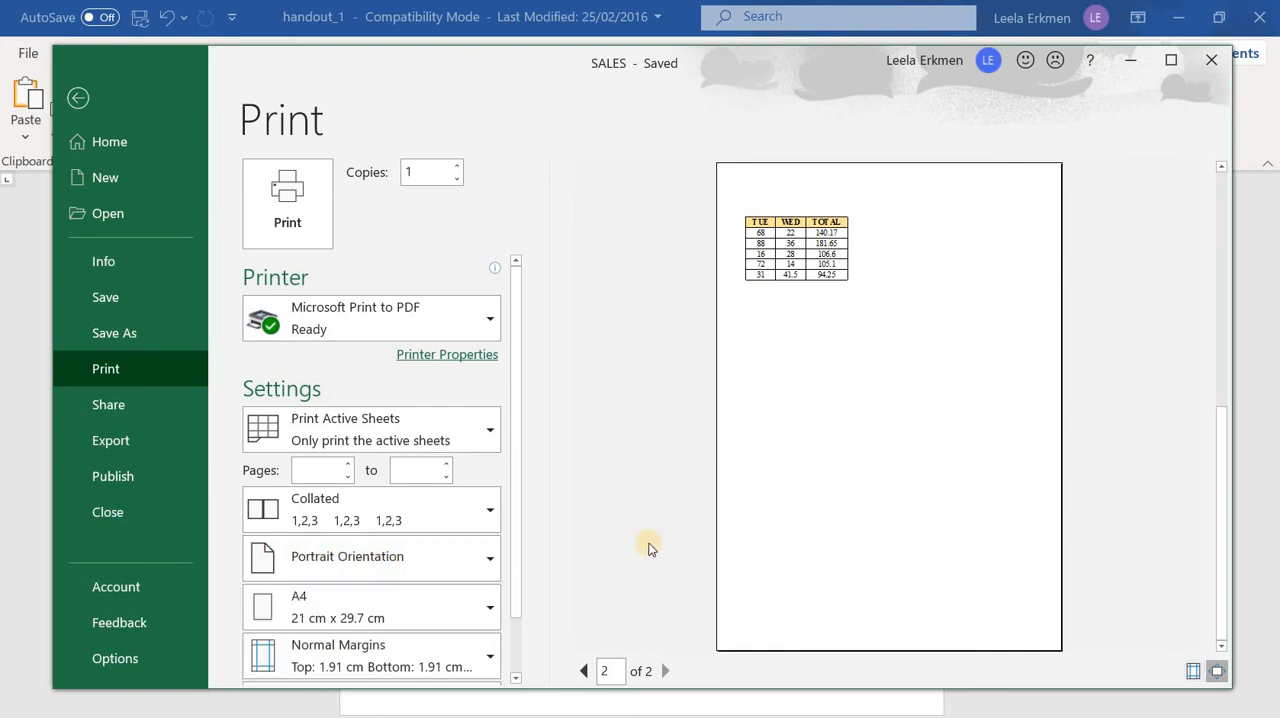
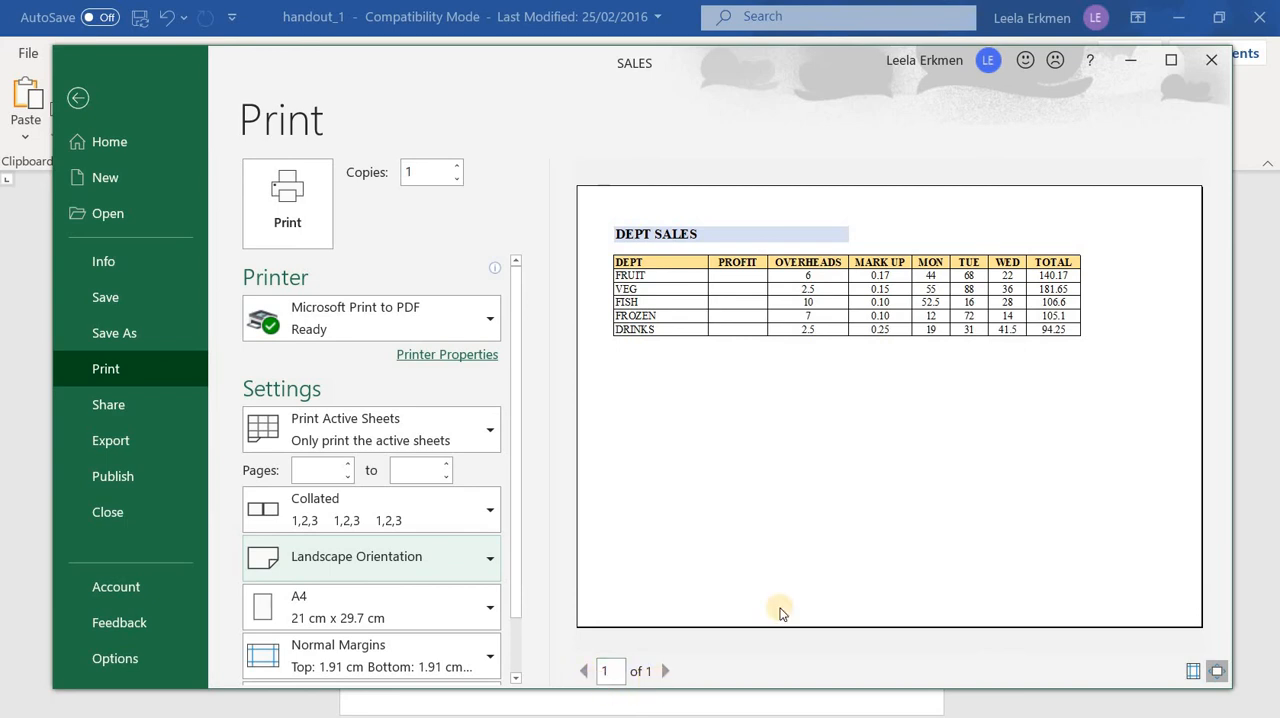
# Set the DEPT SALES printout to landscape orientation and return to the worksheet
pyautogui.click(746, 541)
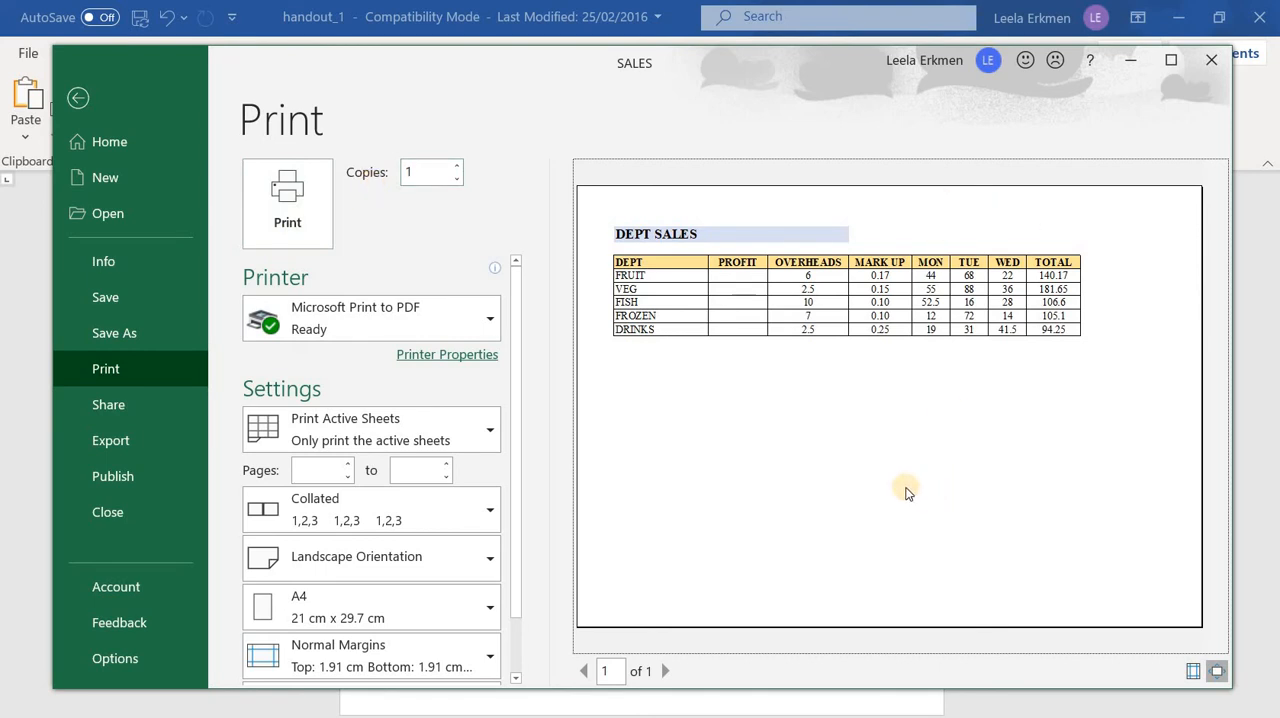
pyautogui.click(80, 102)
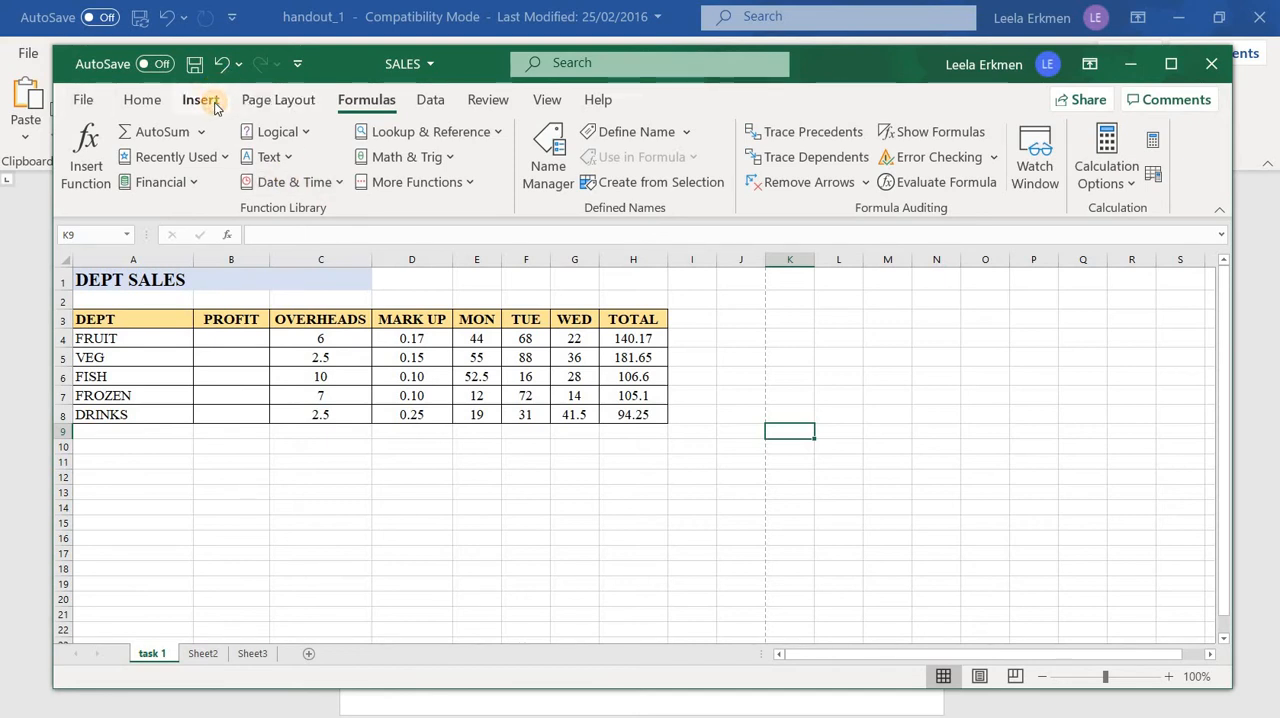
# Insert a header and footer on the worksheet and look at the centre footer box, leaving it empty
pyautogui.click(201, 100)
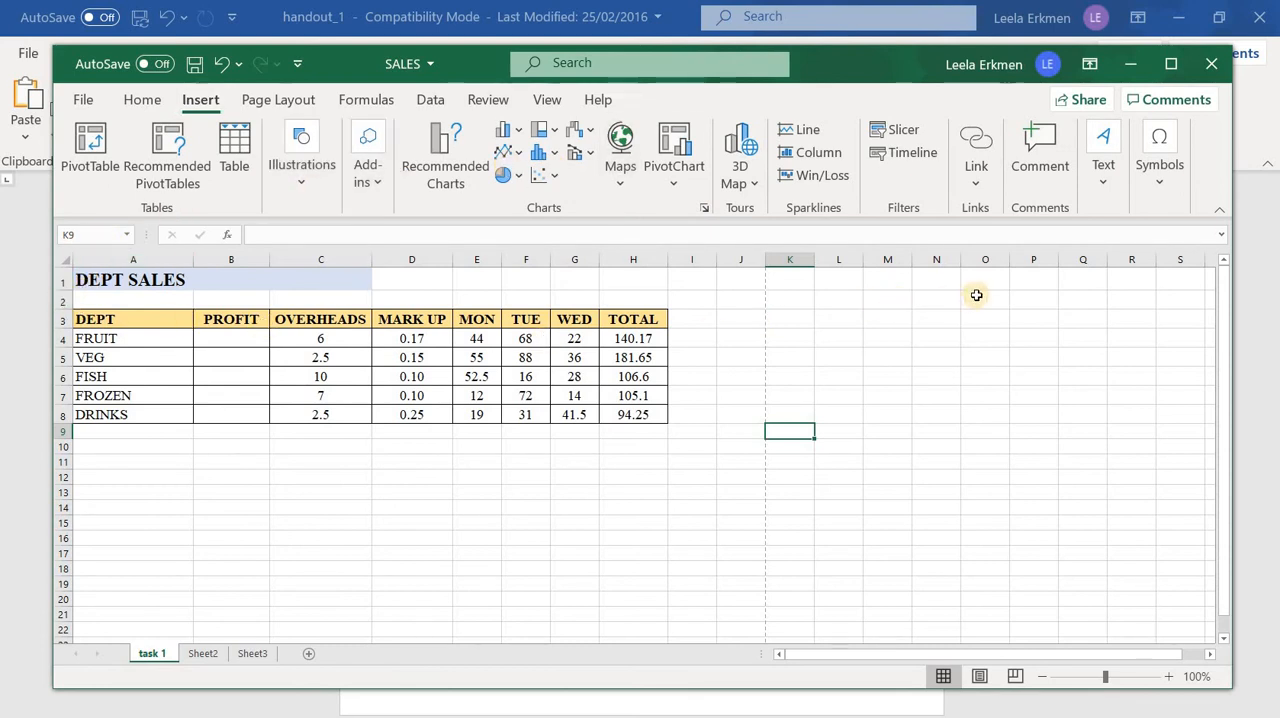
pyautogui.click(1104, 185)
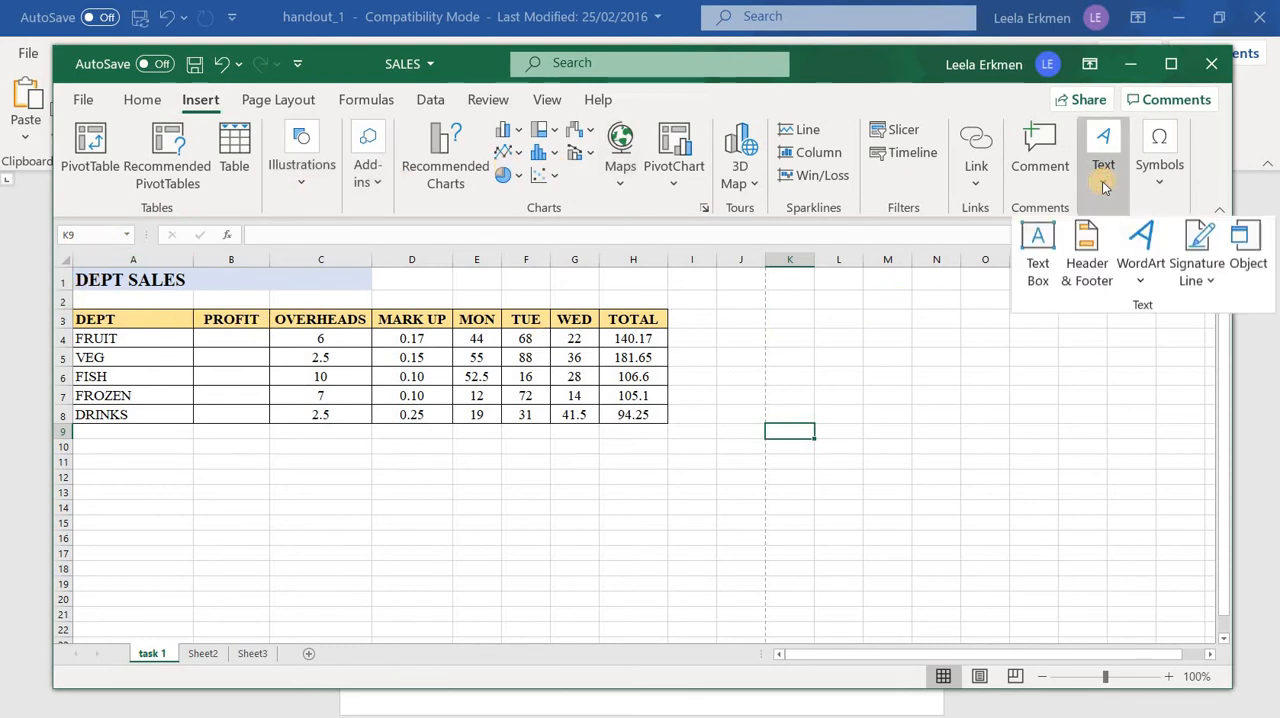
pyautogui.click(1090, 274)
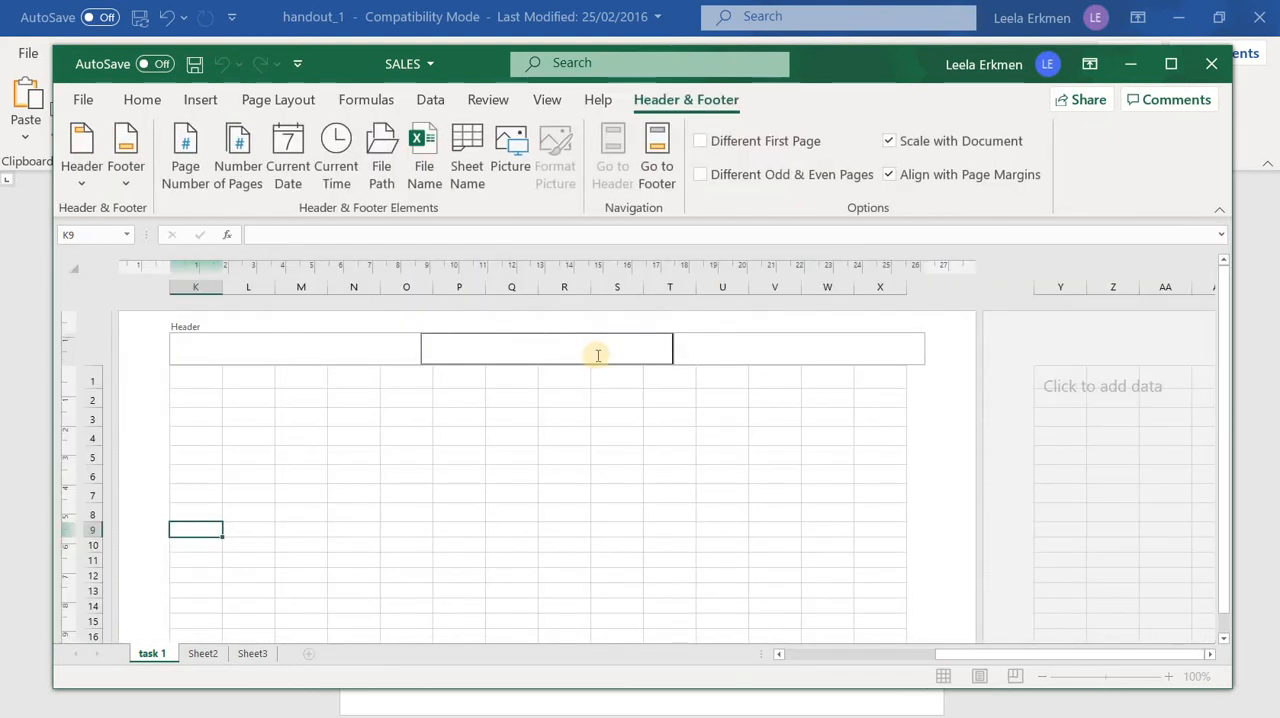
pyautogui.click(589, 555)
pyautogui.scroll(-5, 577, 560)
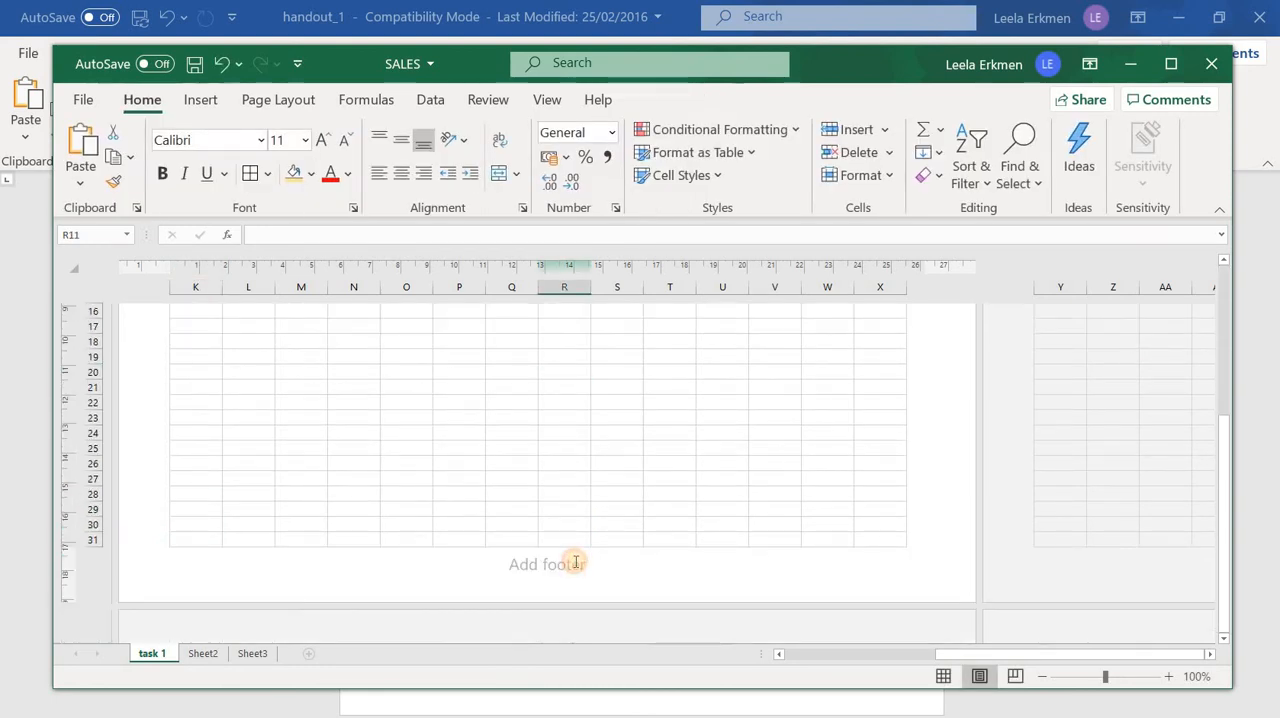
pyautogui.click(571, 563)
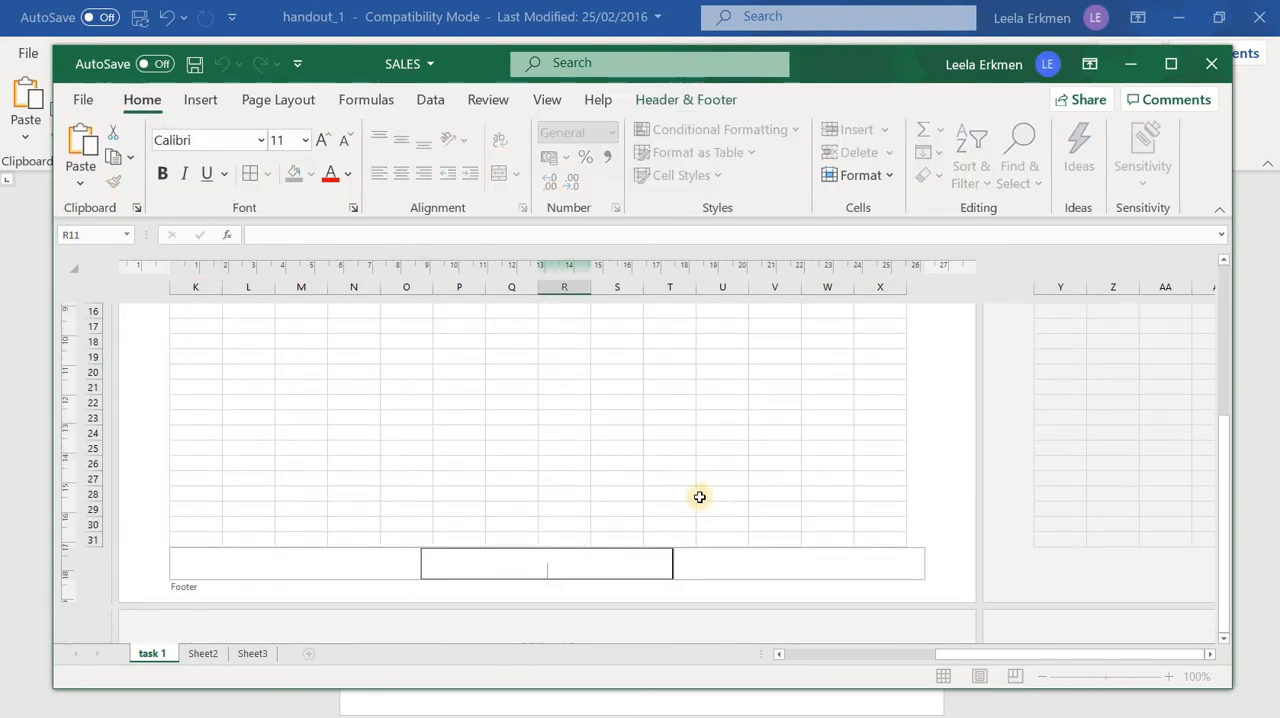
pyautogui.click(524, 449)
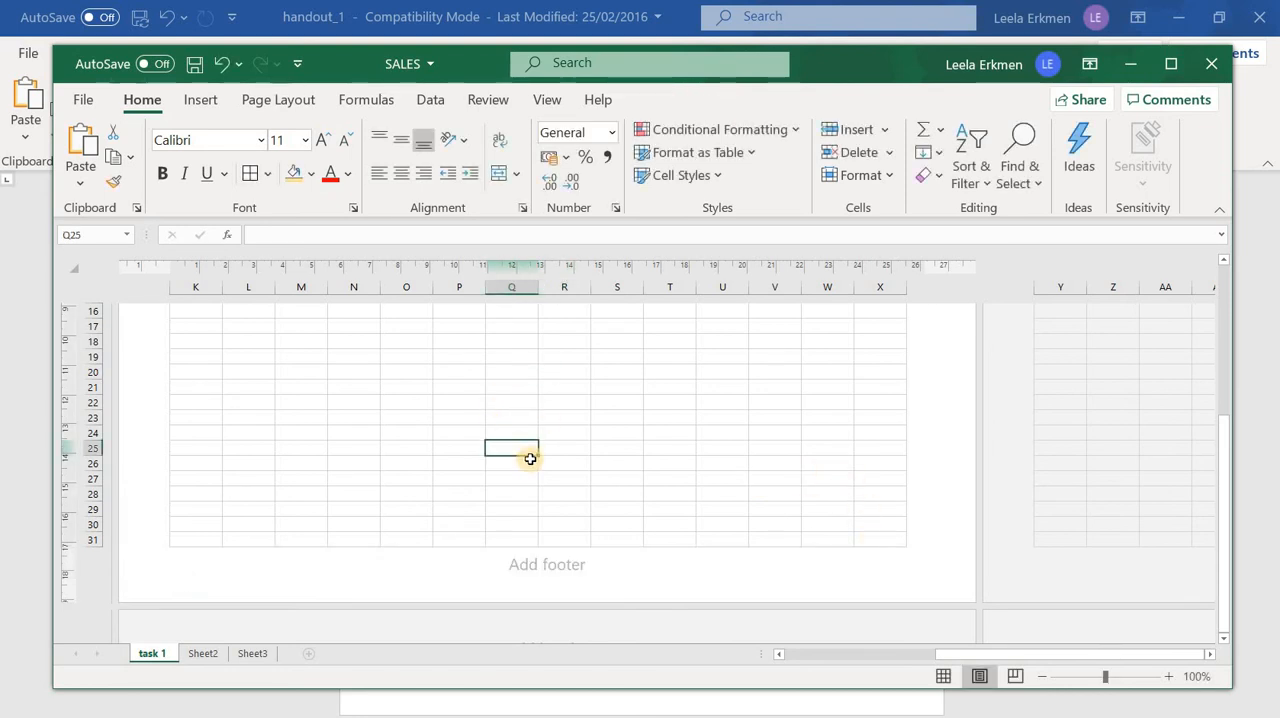
# Enter the person's first name in the centre header and look over the page down to its footer
pyautogui.scroll(5, 530, 459)
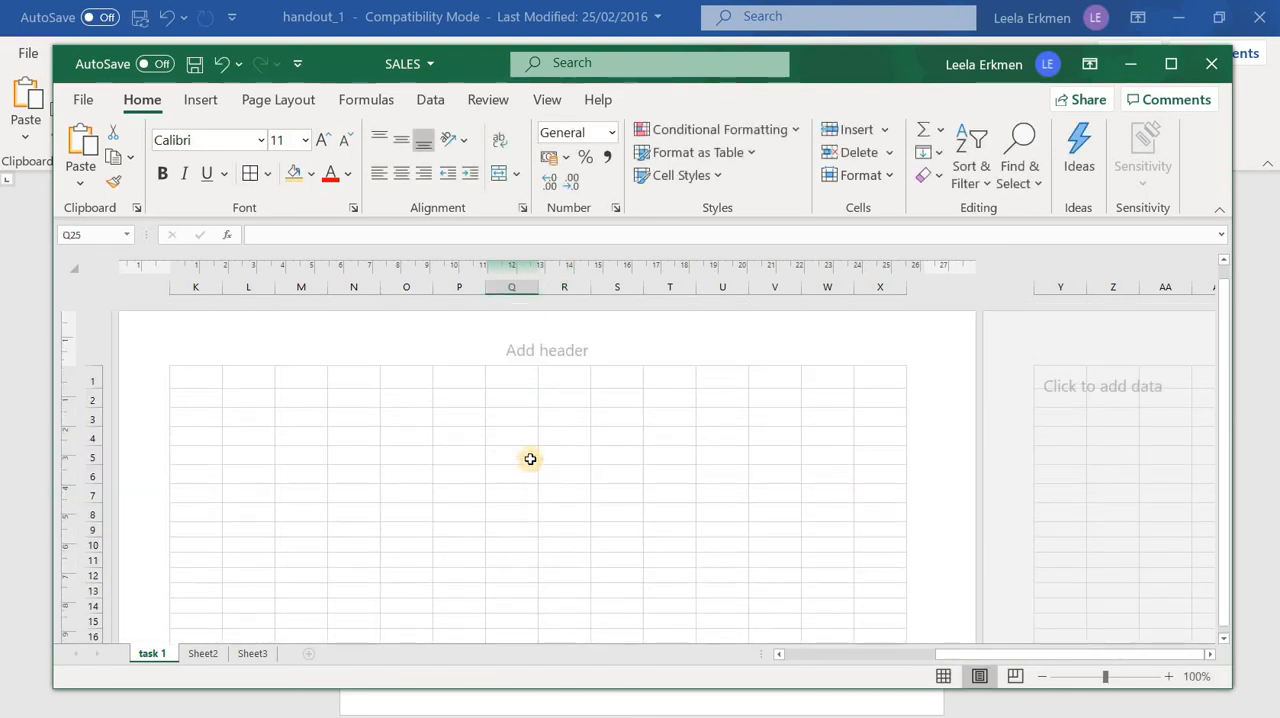
pyautogui.click(570, 344)
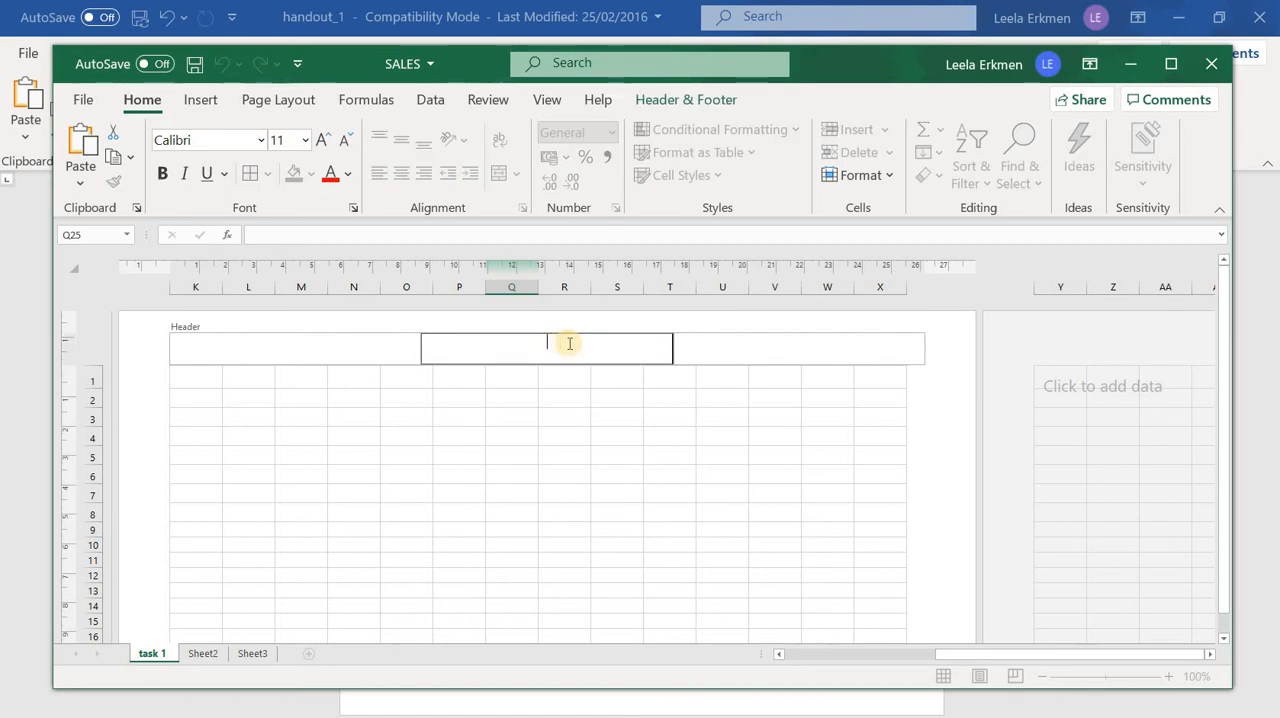
pyautogui.write('Leela')
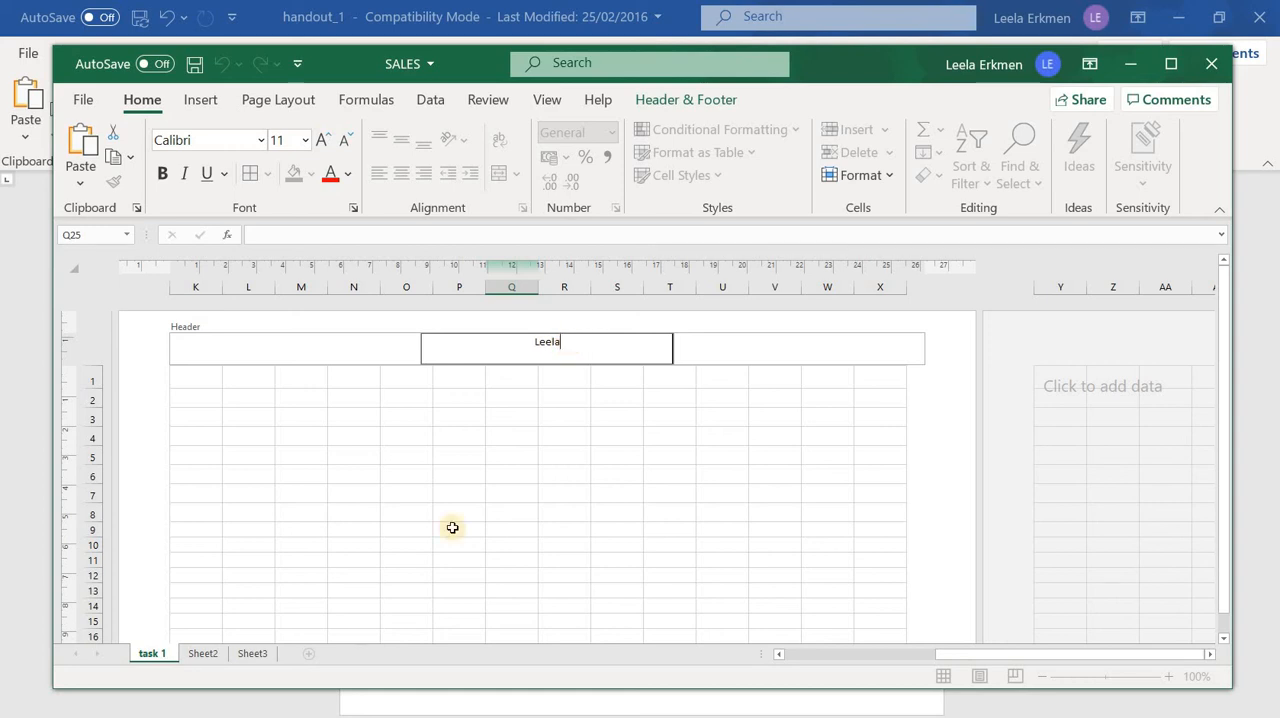
pyautogui.click(452, 528)
pyautogui.scroll(-4, 438, 577)
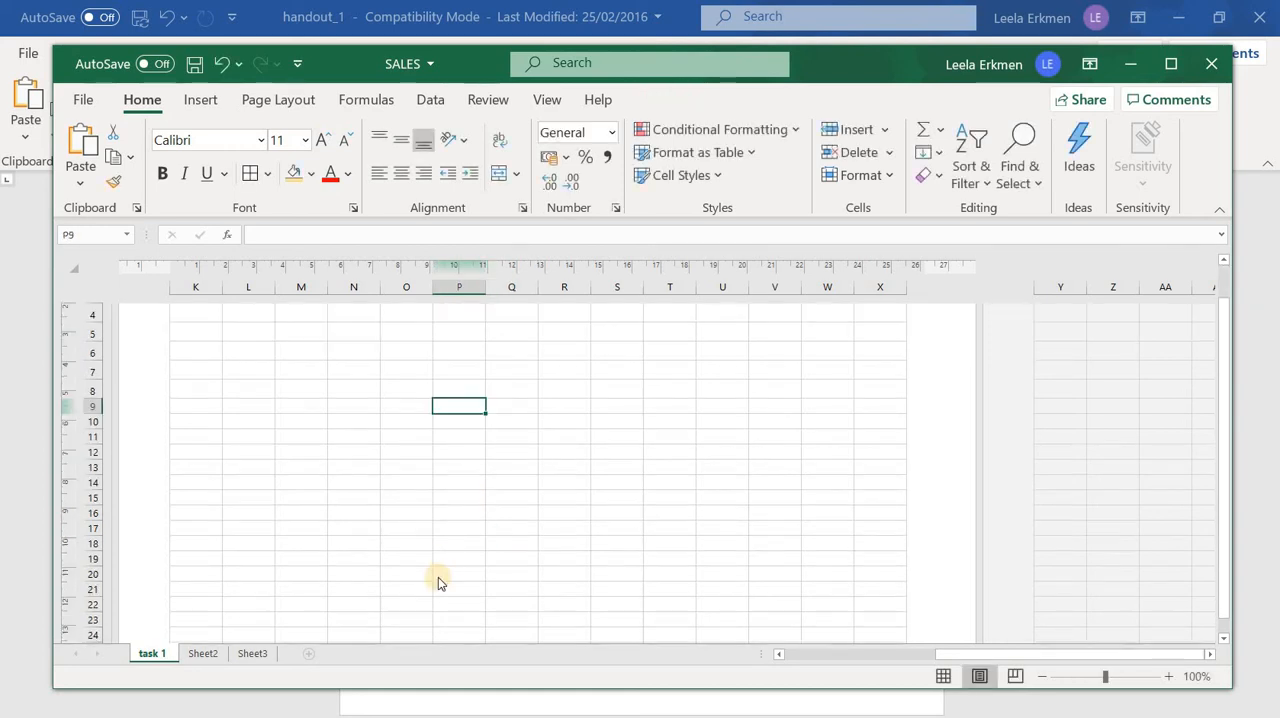
pyautogui.scroll(-2, 508, 471)
pyautogui.scroll(6, 508, 471)
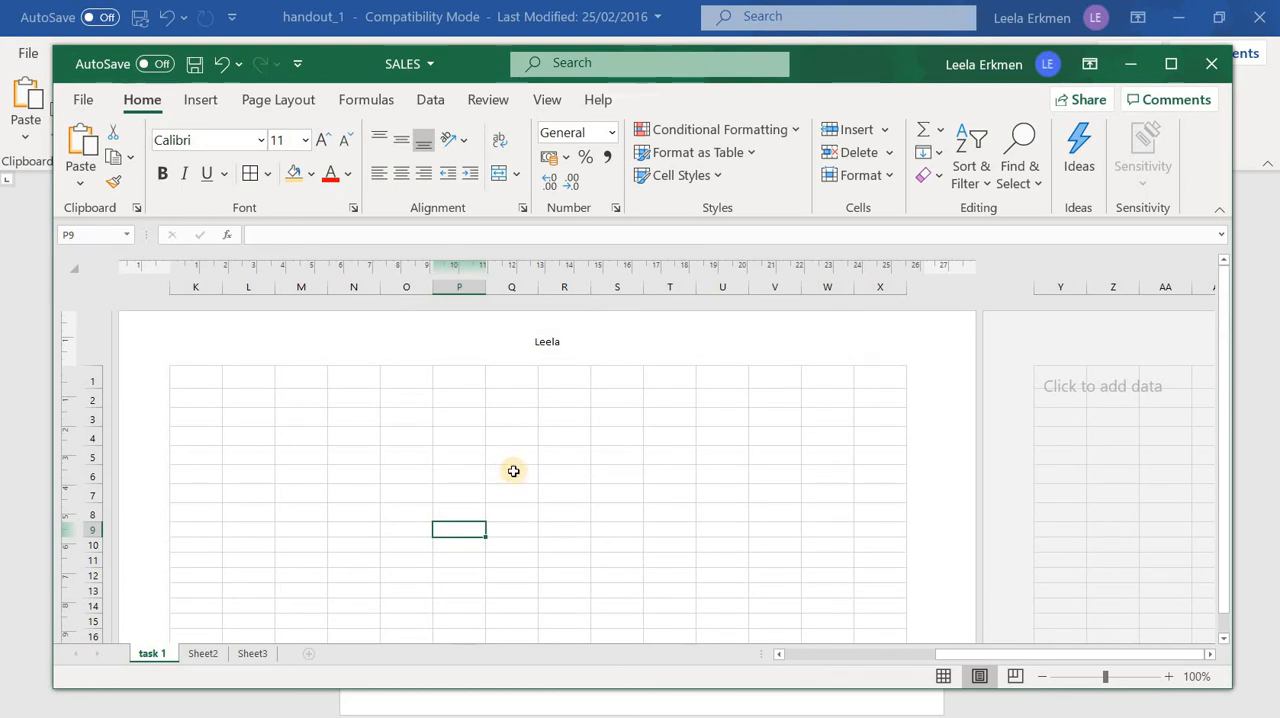
# Check the header above the DEPT SALES table in Page Layout view, then return to Normal view
pyautogui.click(943, 677)
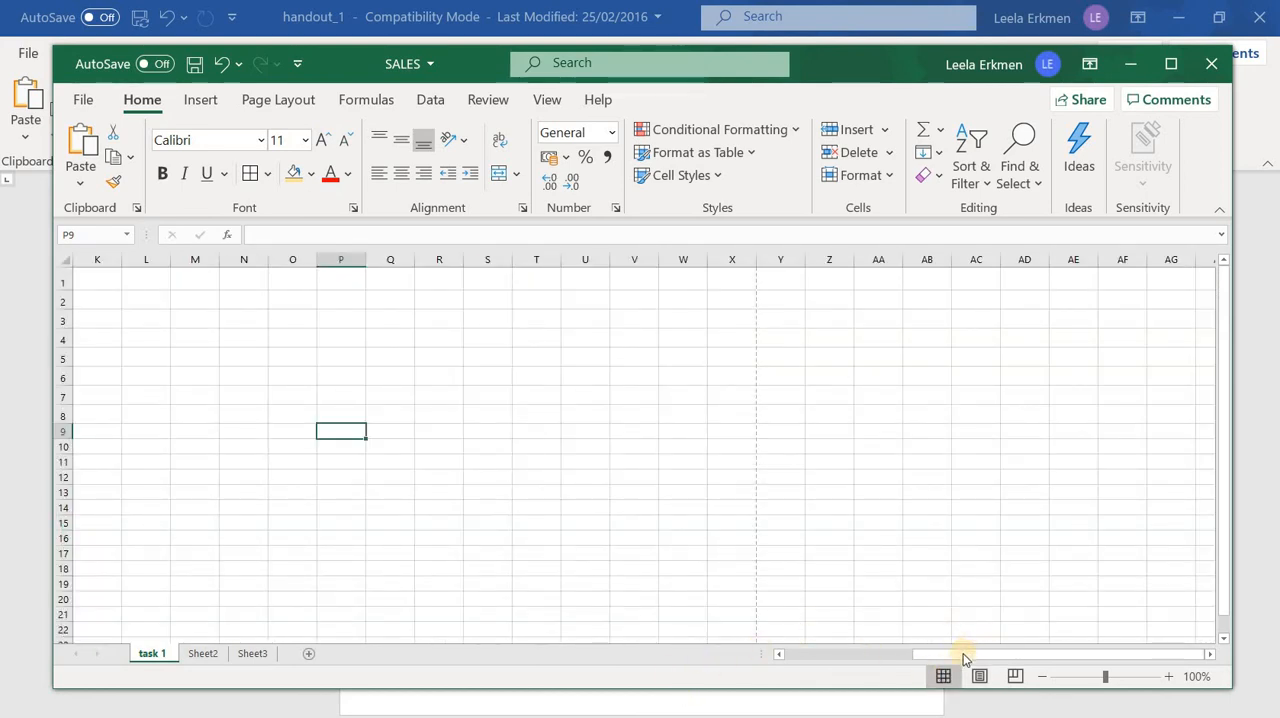
pyautogui.moveTo(963, 657); pyautogui.dragTo(449, 494)
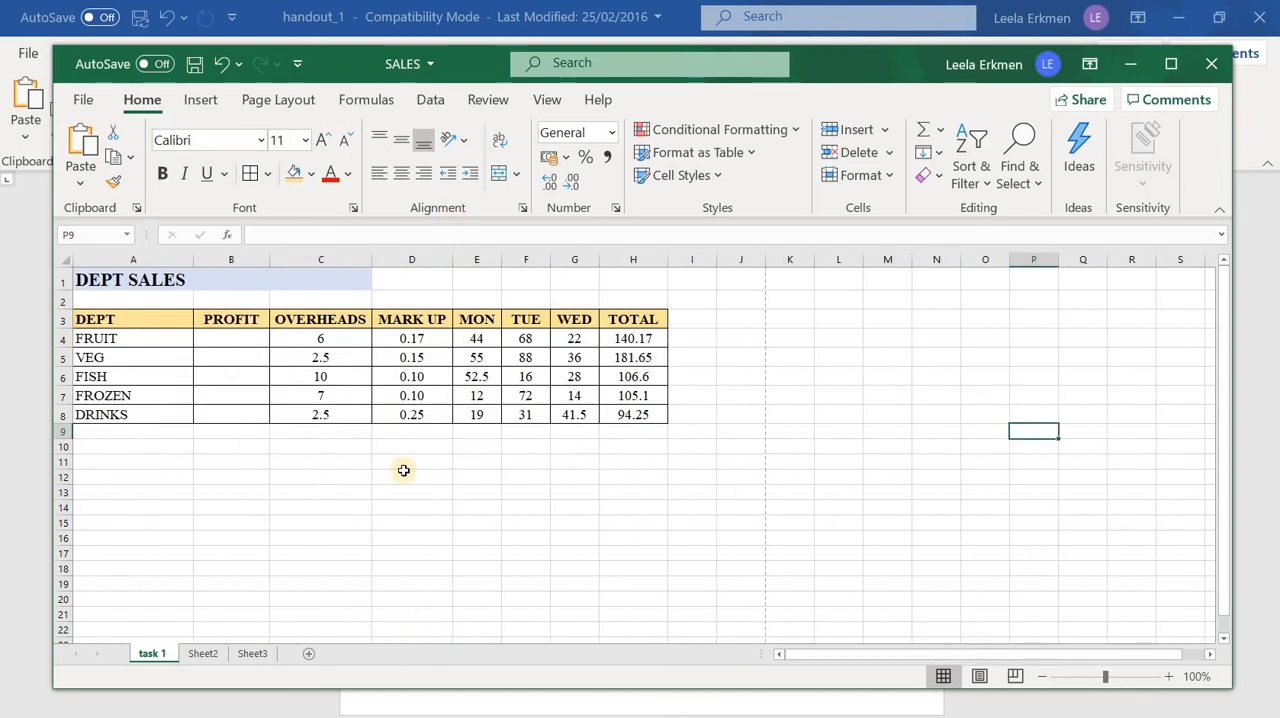
pyautogui.click(980, 677)
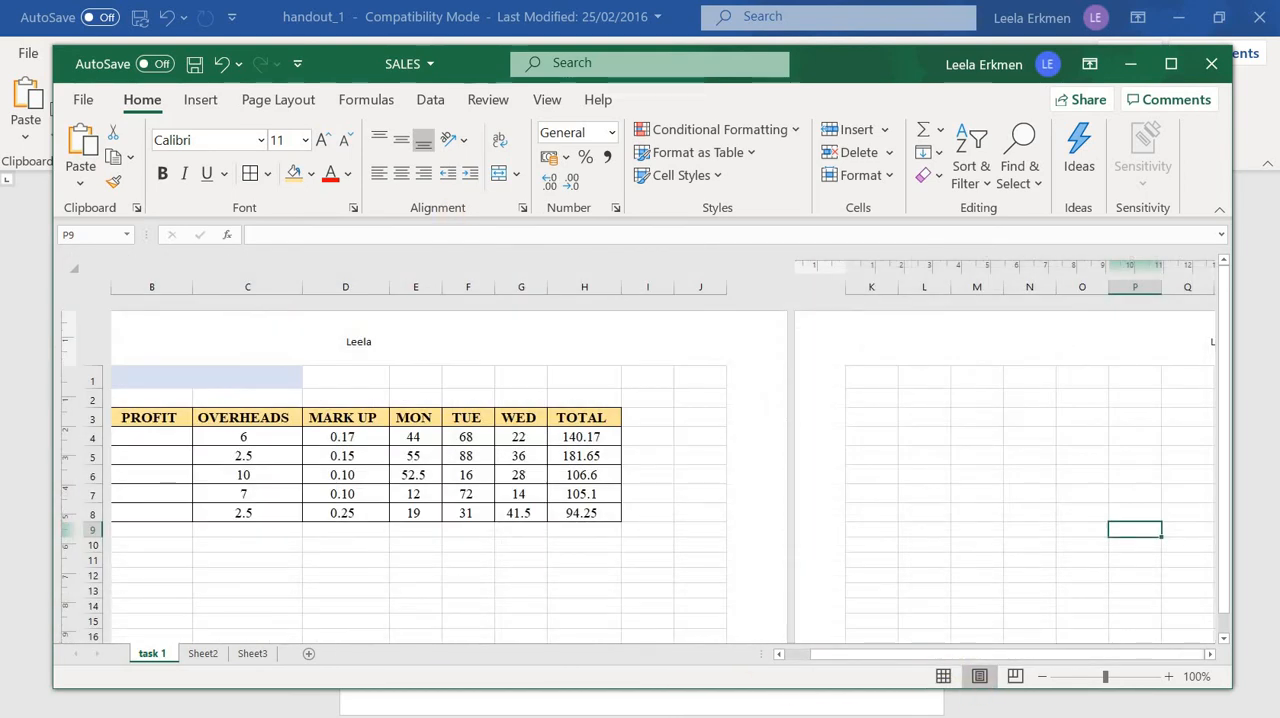
pyautogui.click(946, 678)
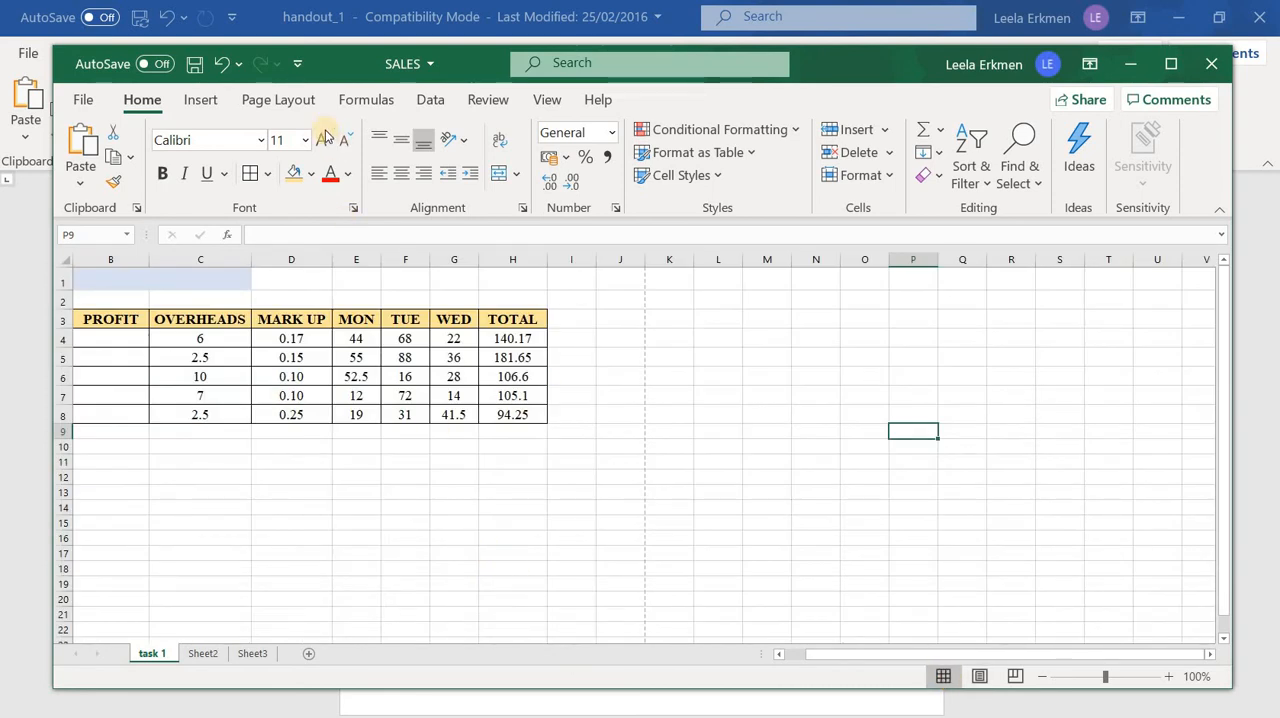
# Set the worksheet's page orientation to Landscape in its page setup
pyautogui.click(266, 100)
pyautogui.click(283, 160)
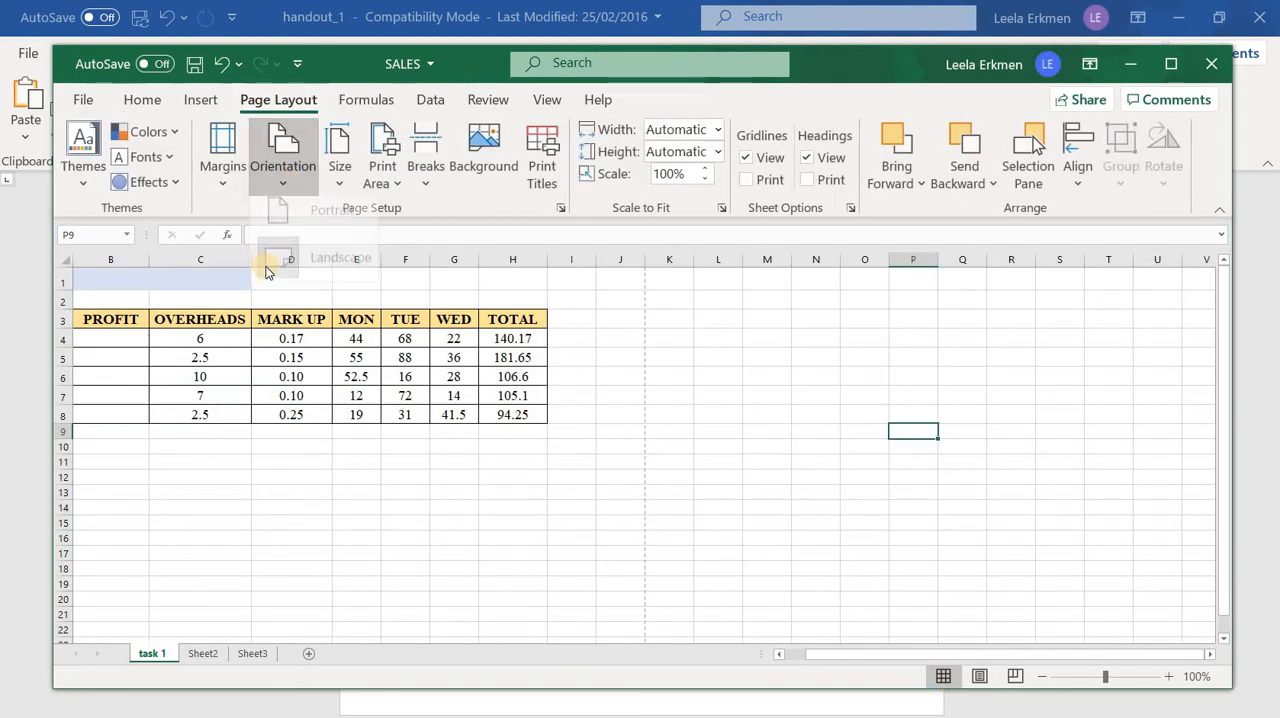
pyautogui.click(338, 268)
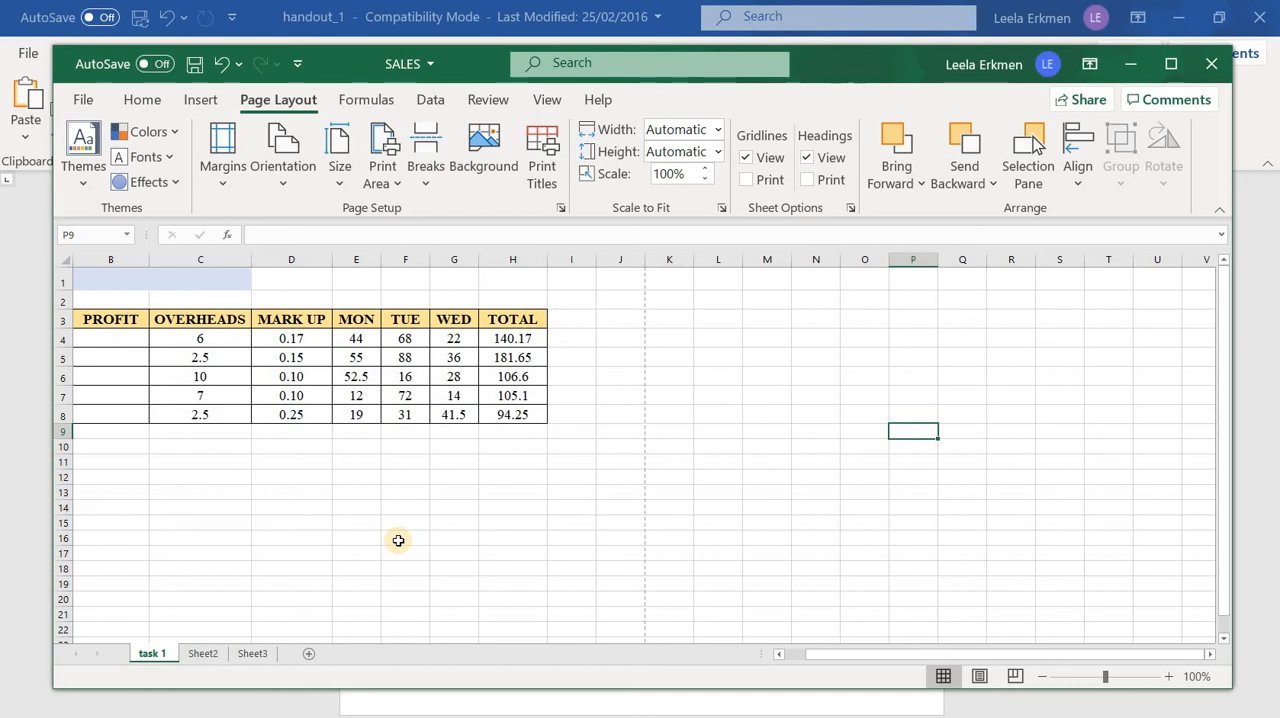
pyautogui.click(323, 491)
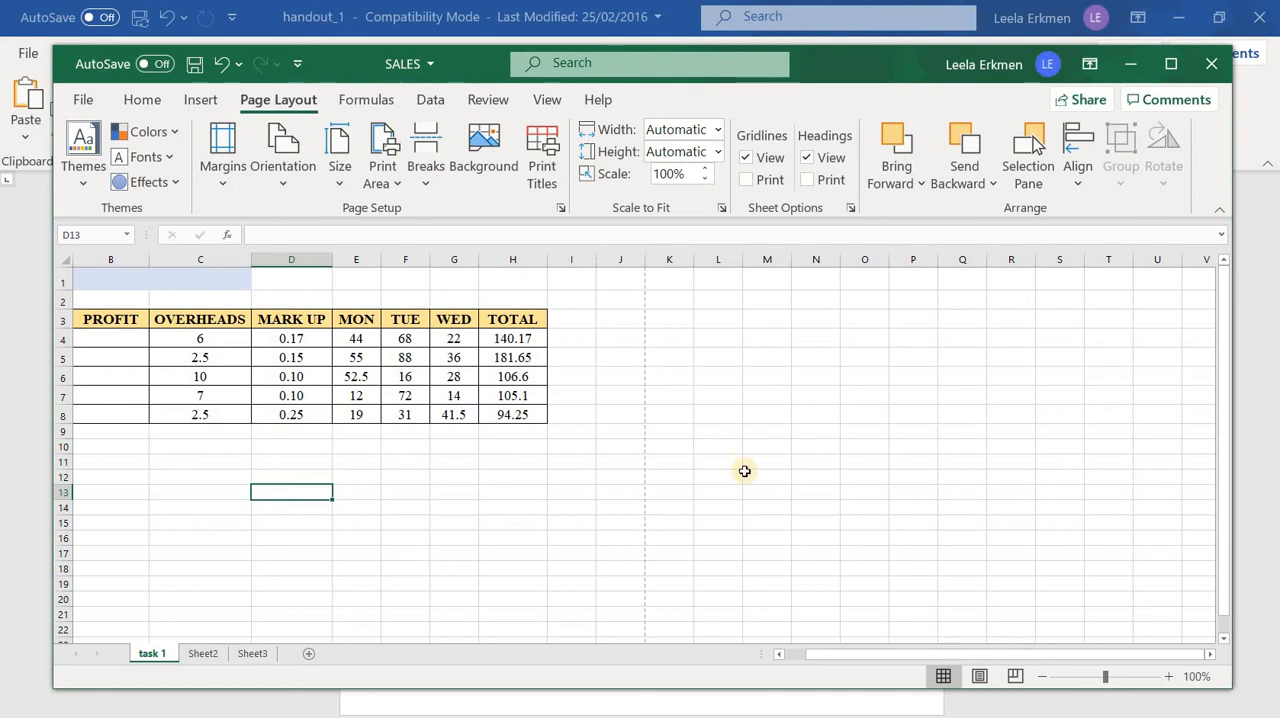
# Switch to the handout in Word and read the remaining Task 1 instructions and the Task 2 table and instructions
pyautogui.click(704, 702)
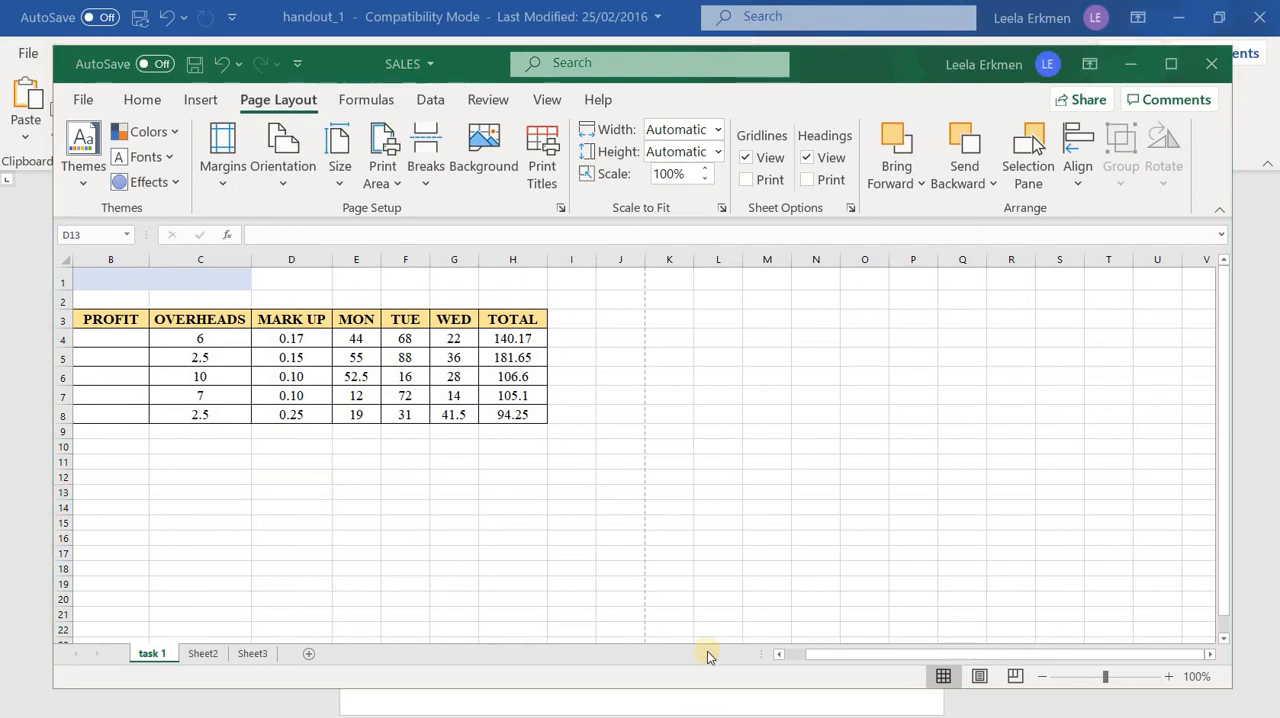
pyautogui.scroll(-3, 716, 669)
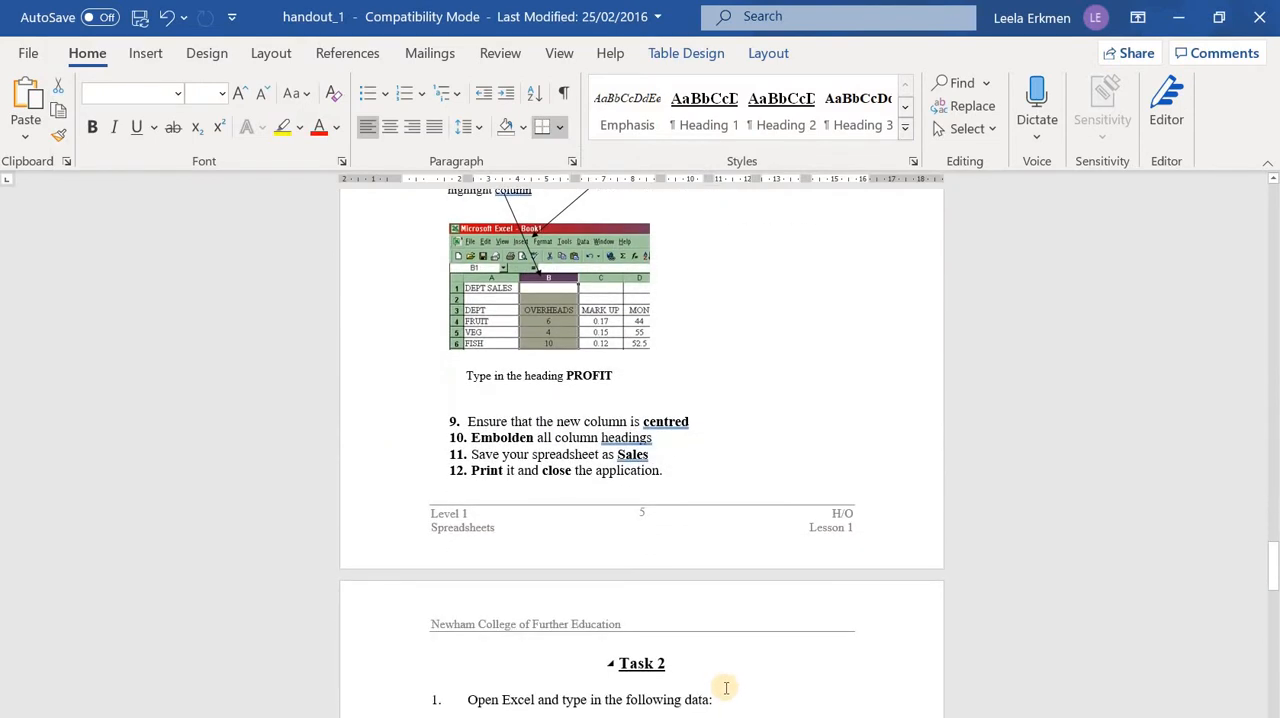
pyautogui.scroll(4, 700, 683)
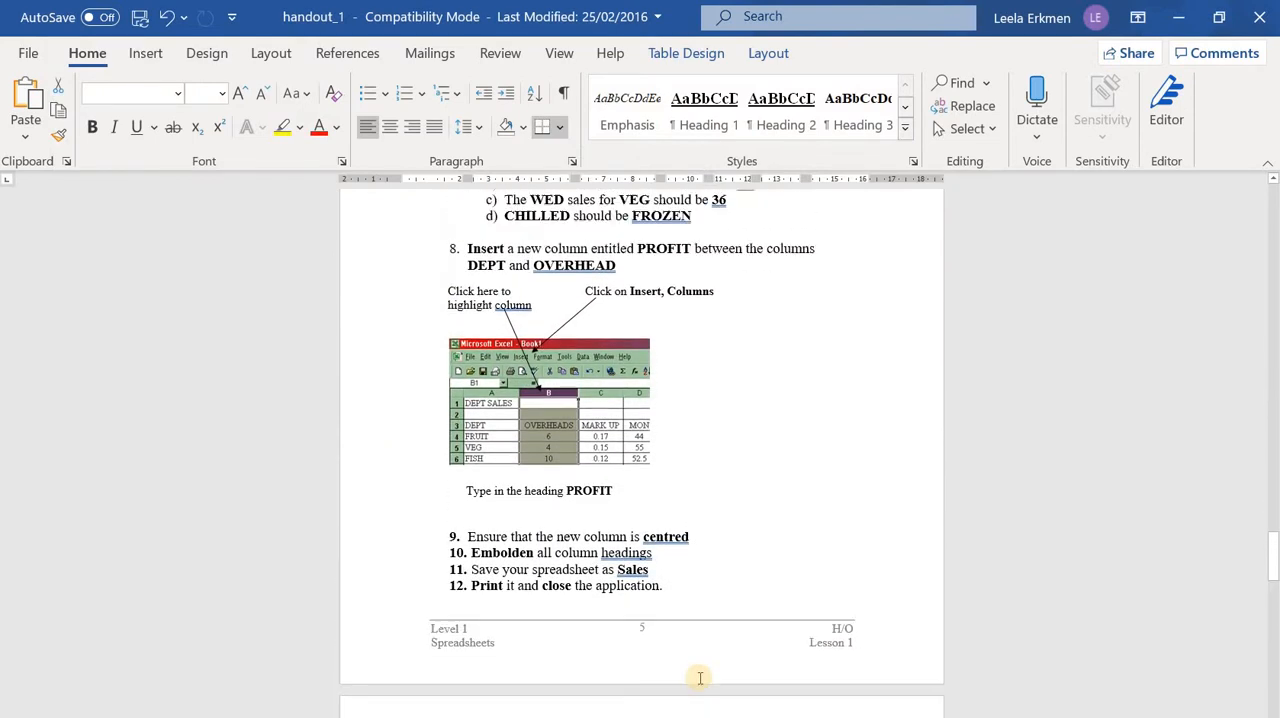
pyautogui.scroll(-10, 706, 677)
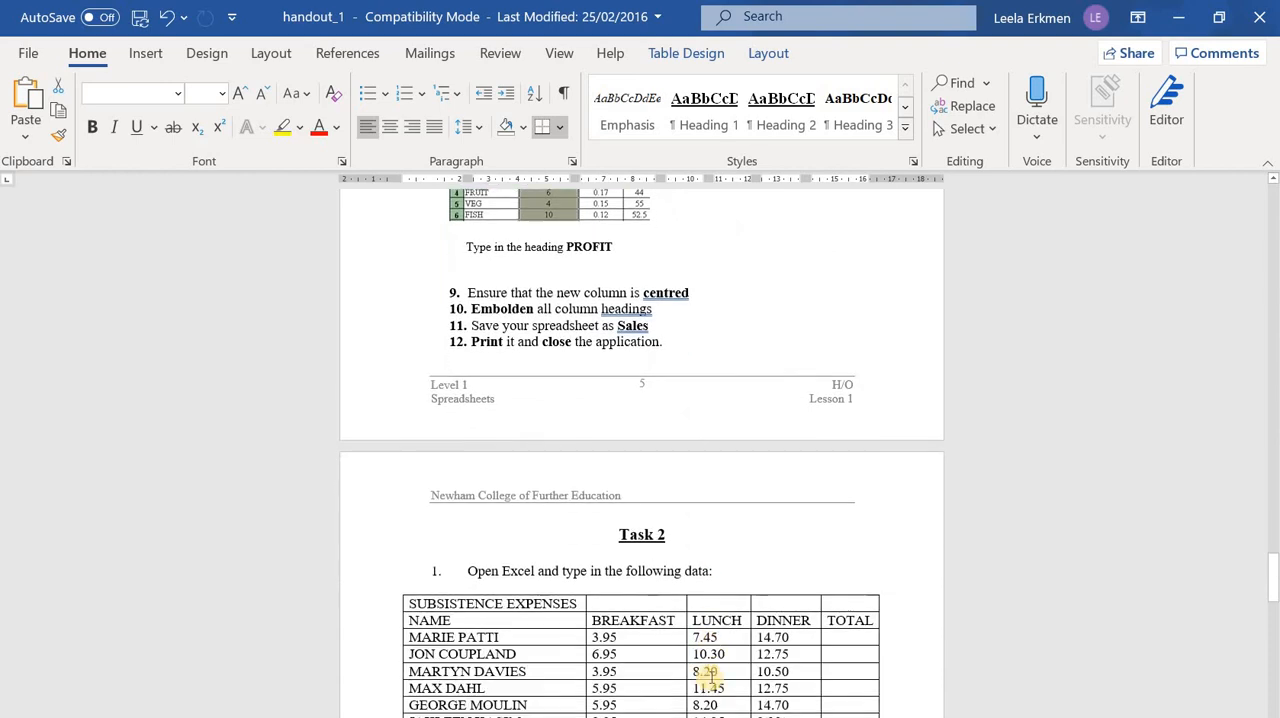
pyautogui.scroll(-2, 708, 676)
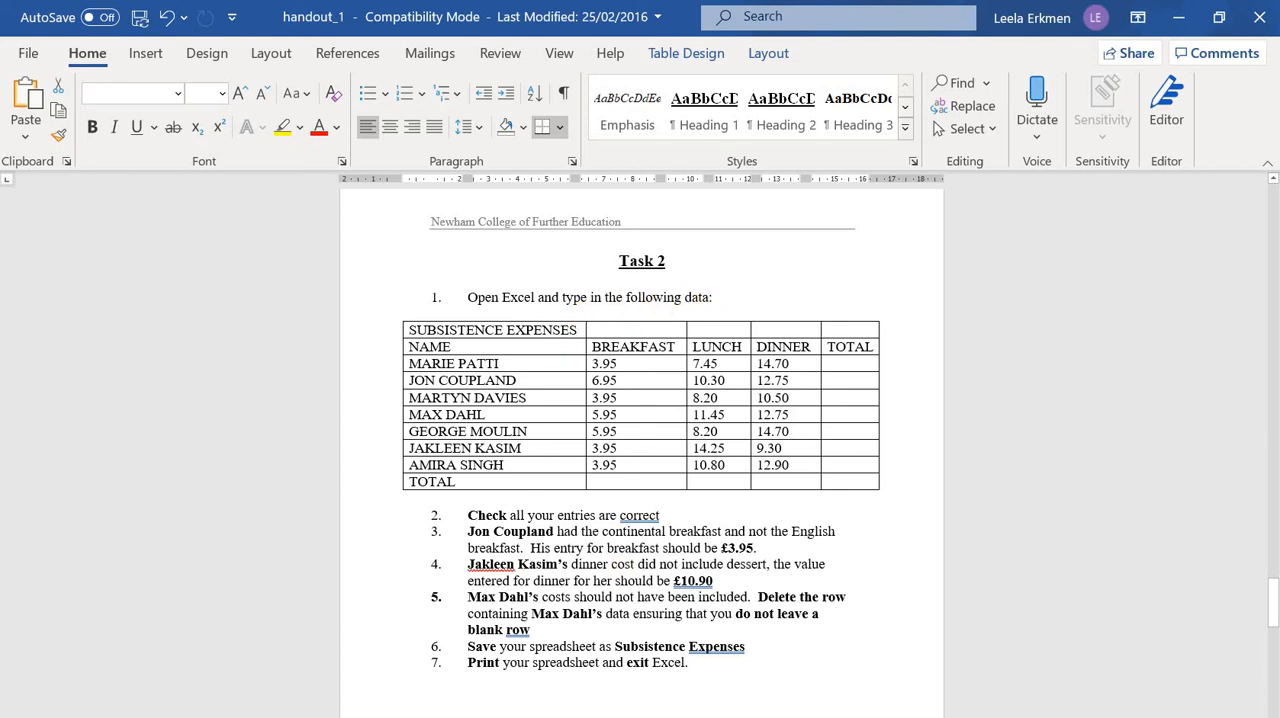
# Switch back to Excel and create a new blank workbook
pyautogui.hotkey('alt', 'Tab')
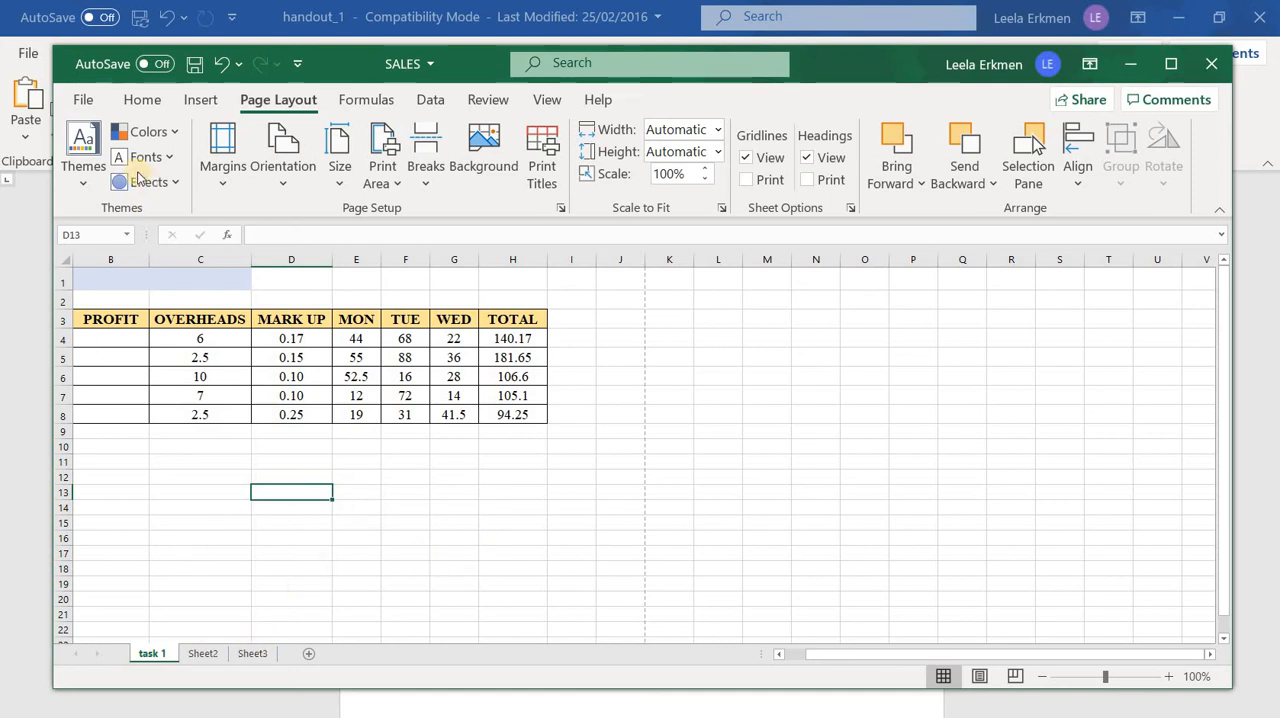
pyautogui.click(82, 101)
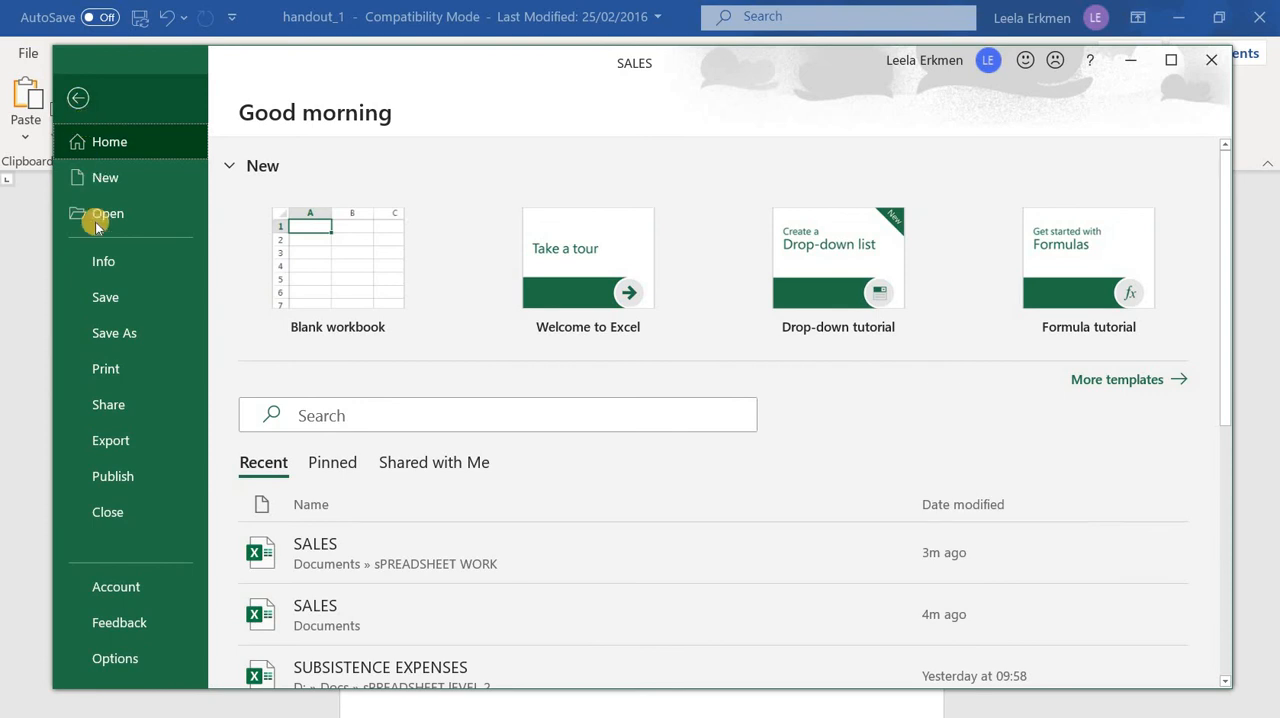
pyautogui.click(314, 268)
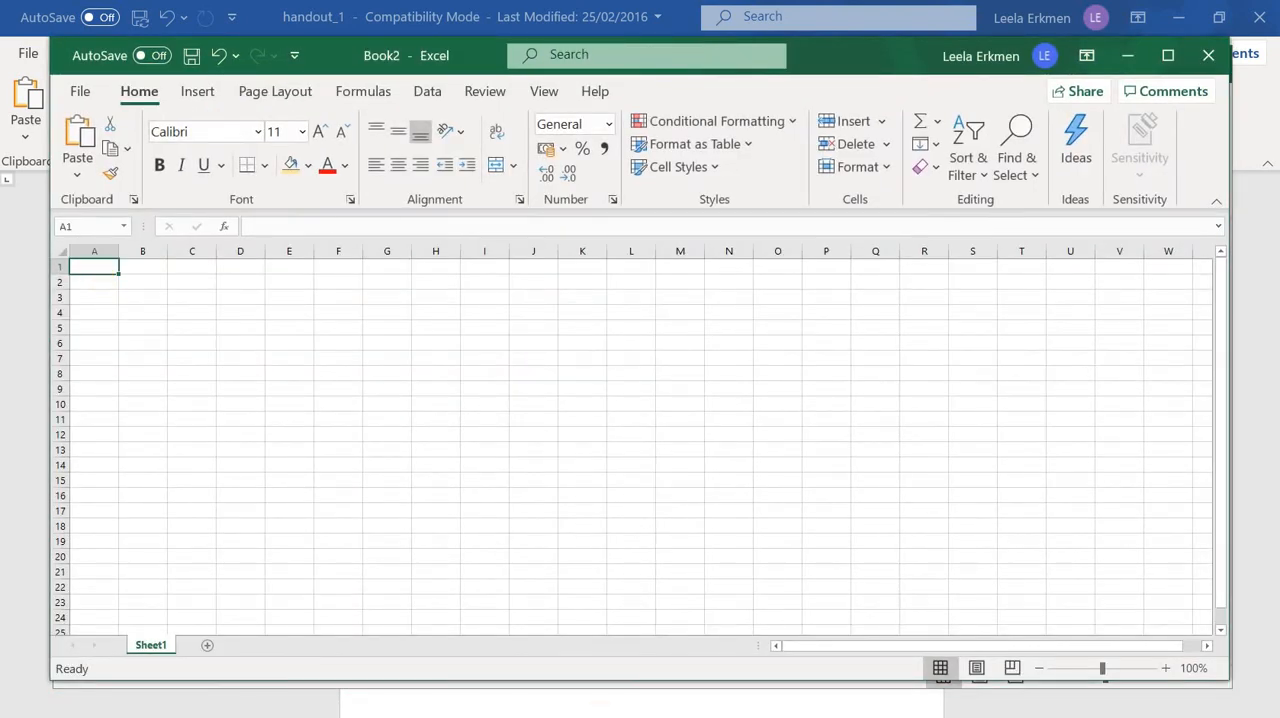
# Switch to the Word handout and copy the entire SUBSISTENCE EXPENSES table from Task 2
pyautogui.hotkey('alt', 'Tab')
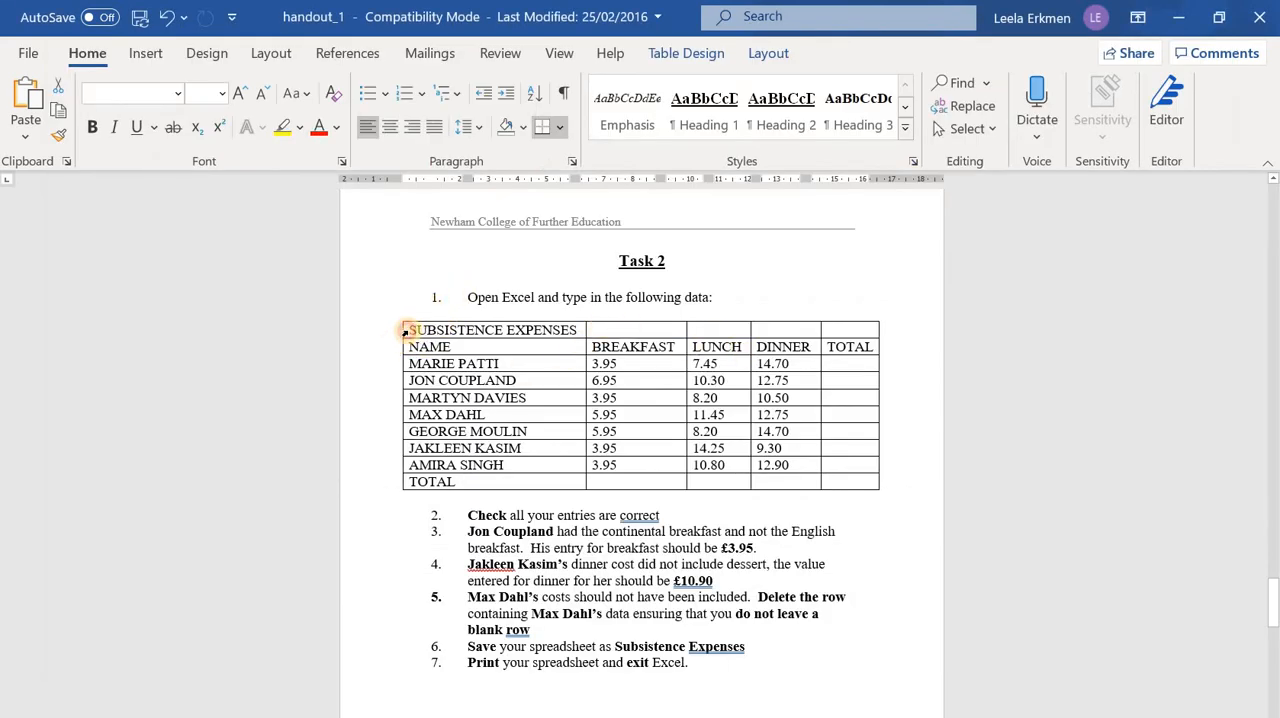
pyautogui.moveTo(405, 331)
pyautogui.mouseDown()
pyautogui.moveTo(674, 392)
pyautogui.moveTo(833, 485)
pyautogui.mouseUp()
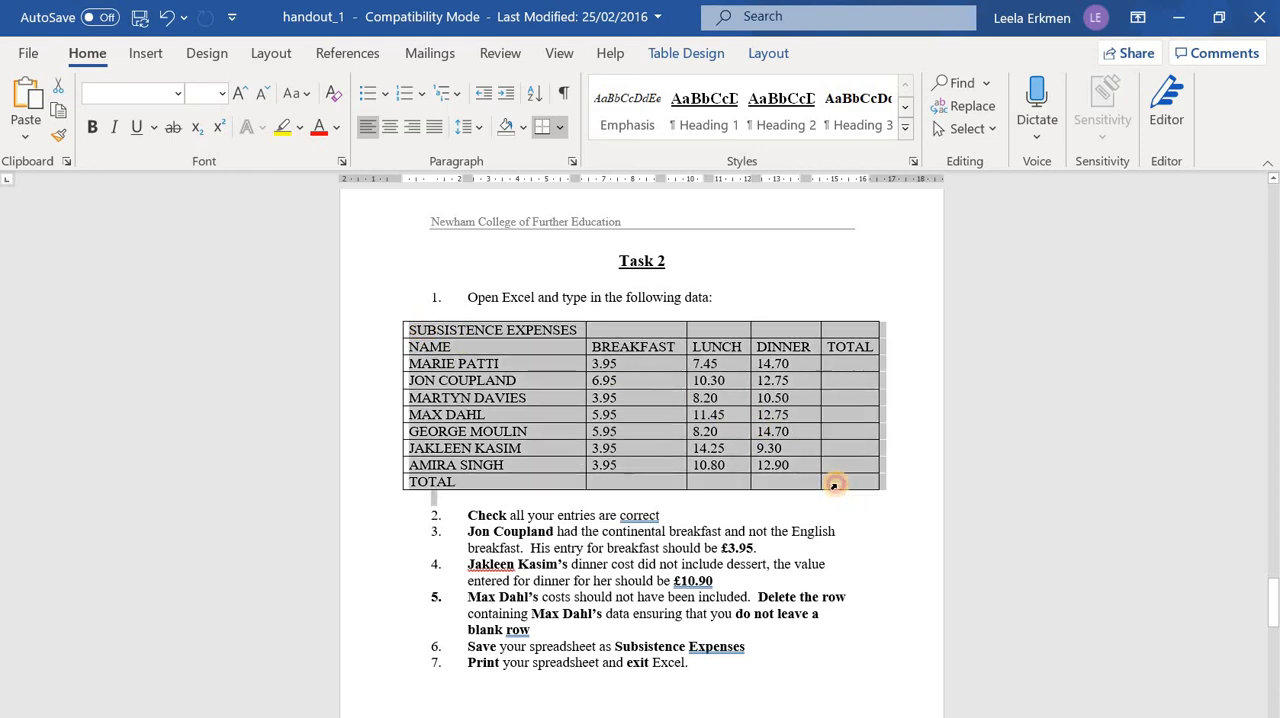
pyautogui.rightClick(646, 407)
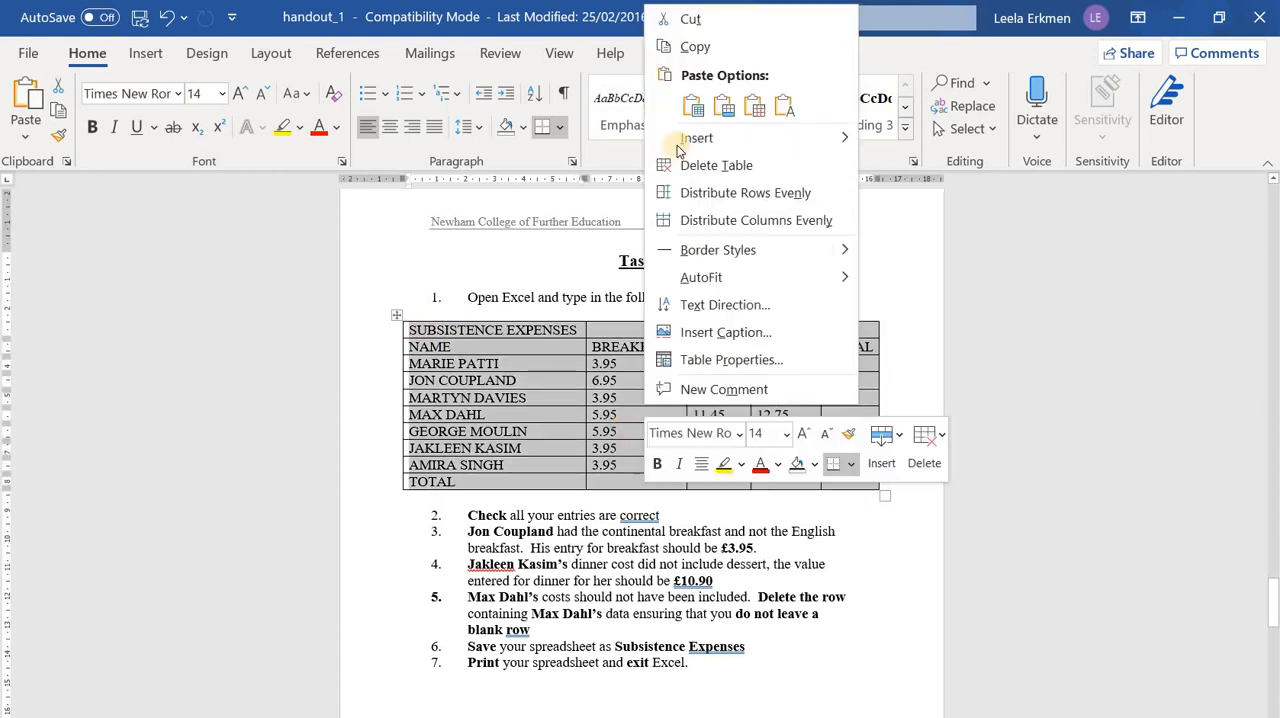
pyautogui.click(668, 46)
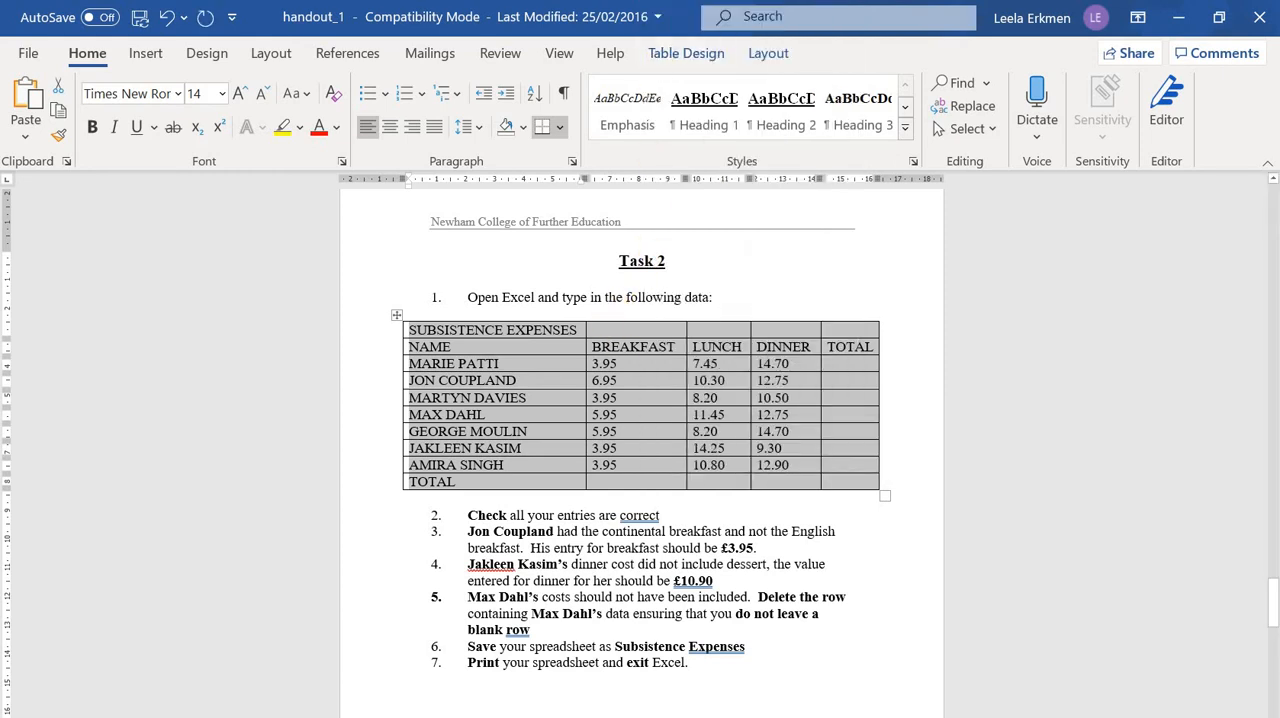
# Switch to the blank Excel workbook and paste the copied table at cell A1 with its source formatting
pyautogui.click(802, 716)
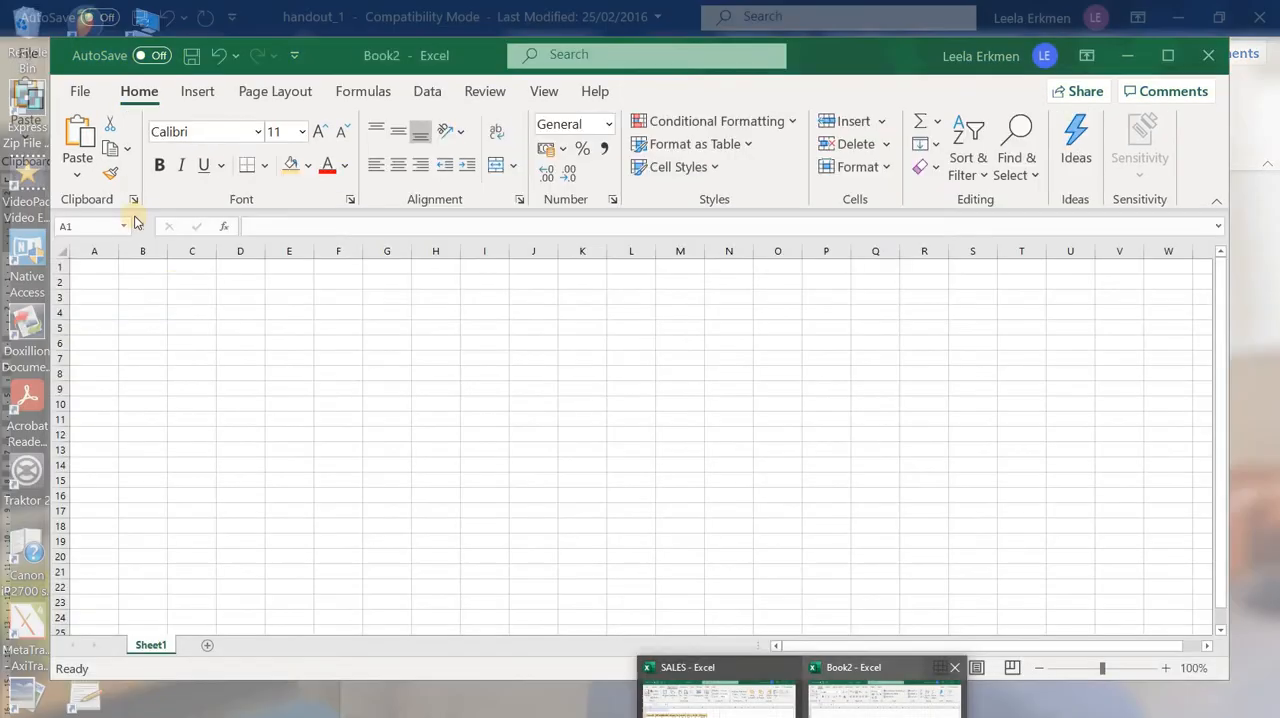
pyautogui.rightClick(104, 266)
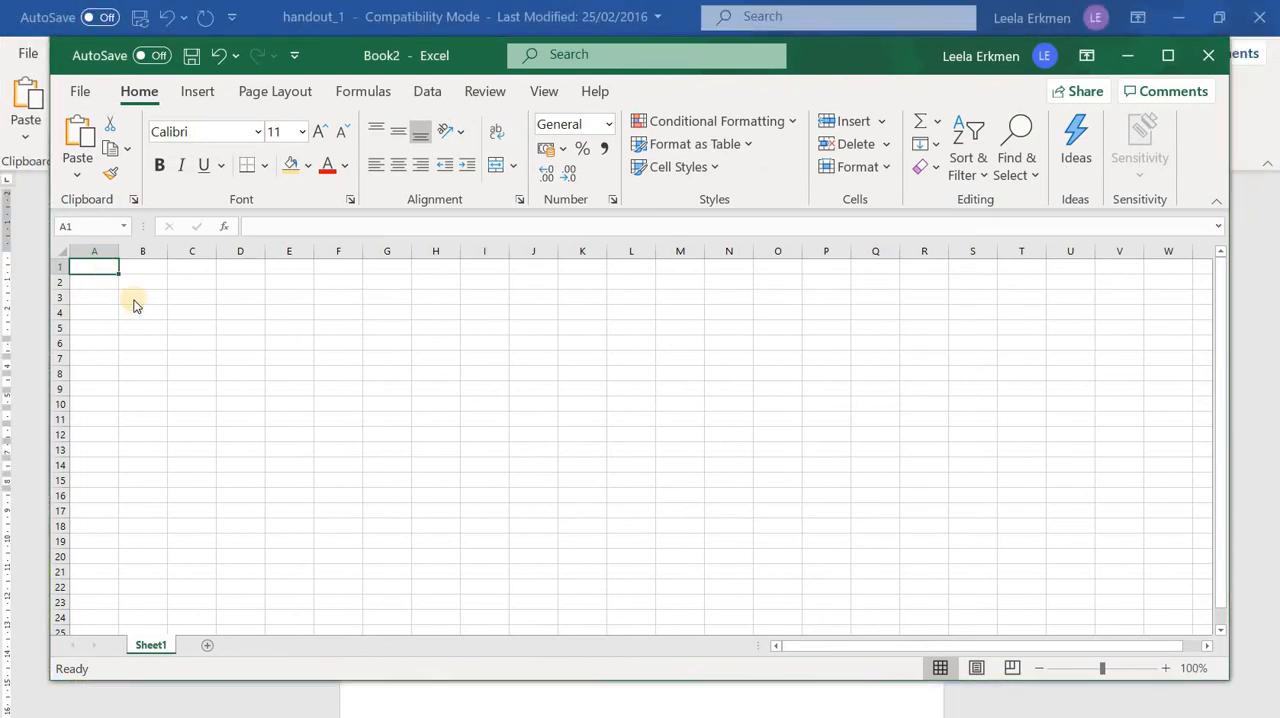
pyautogui.click(151, 323)
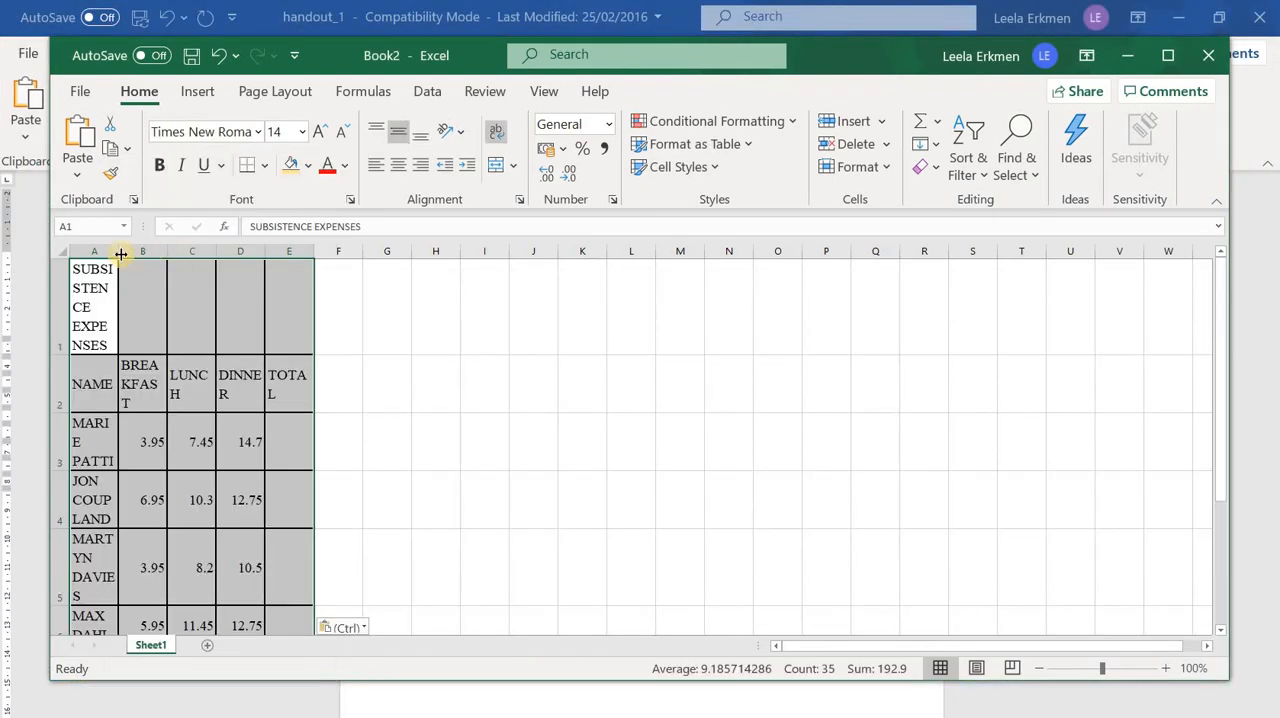
# Widen columns A to E of the pasted table so the column headings fit on one line
pyautogui.moveTo(118, 252); pyautogui.dragTo(178, 262)
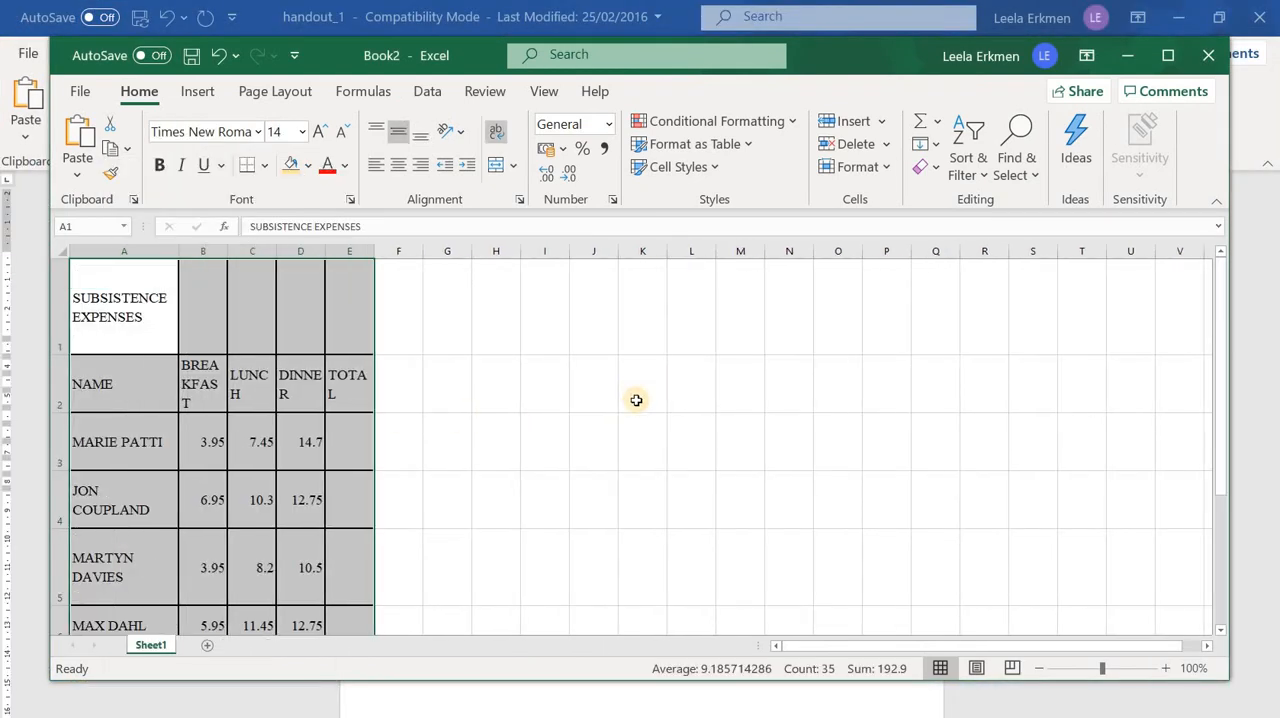
pyautogui.scroll(-3, 636, 400)
pyautogui.scroll(3, 528, 377)
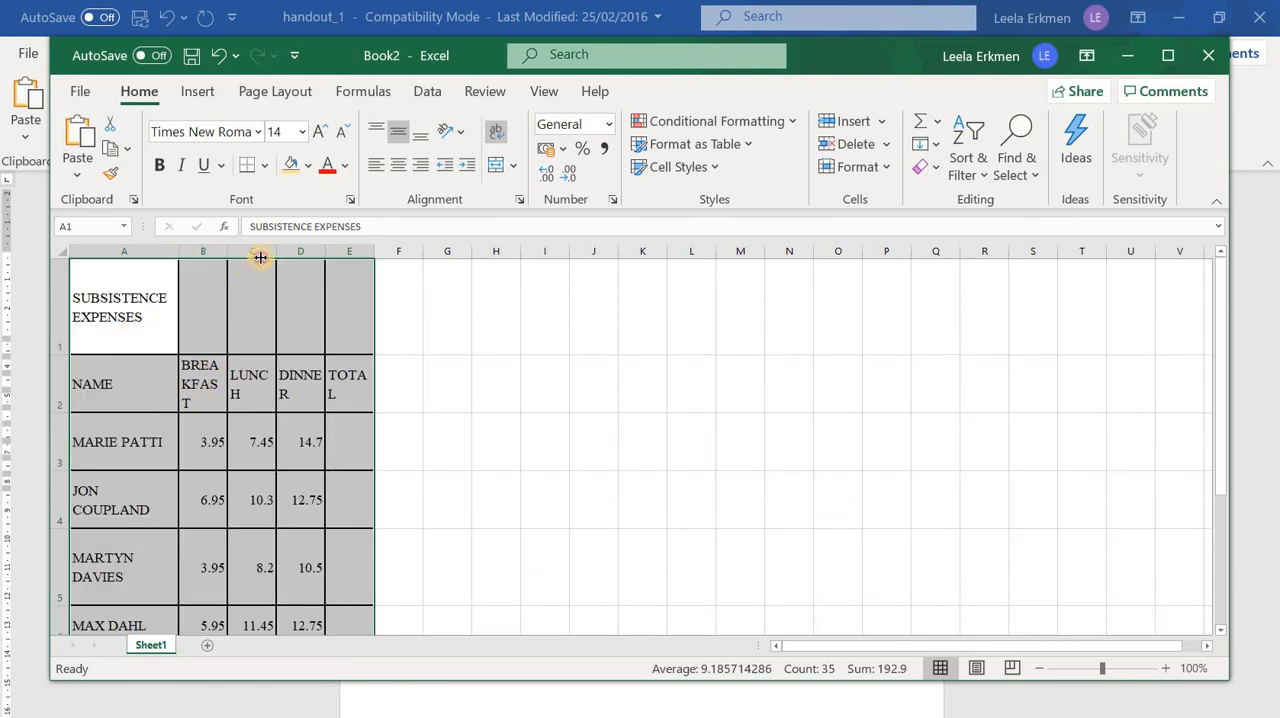
pyautogui.moveTo(227, 252); pyautogui.dragTo(540, 262)
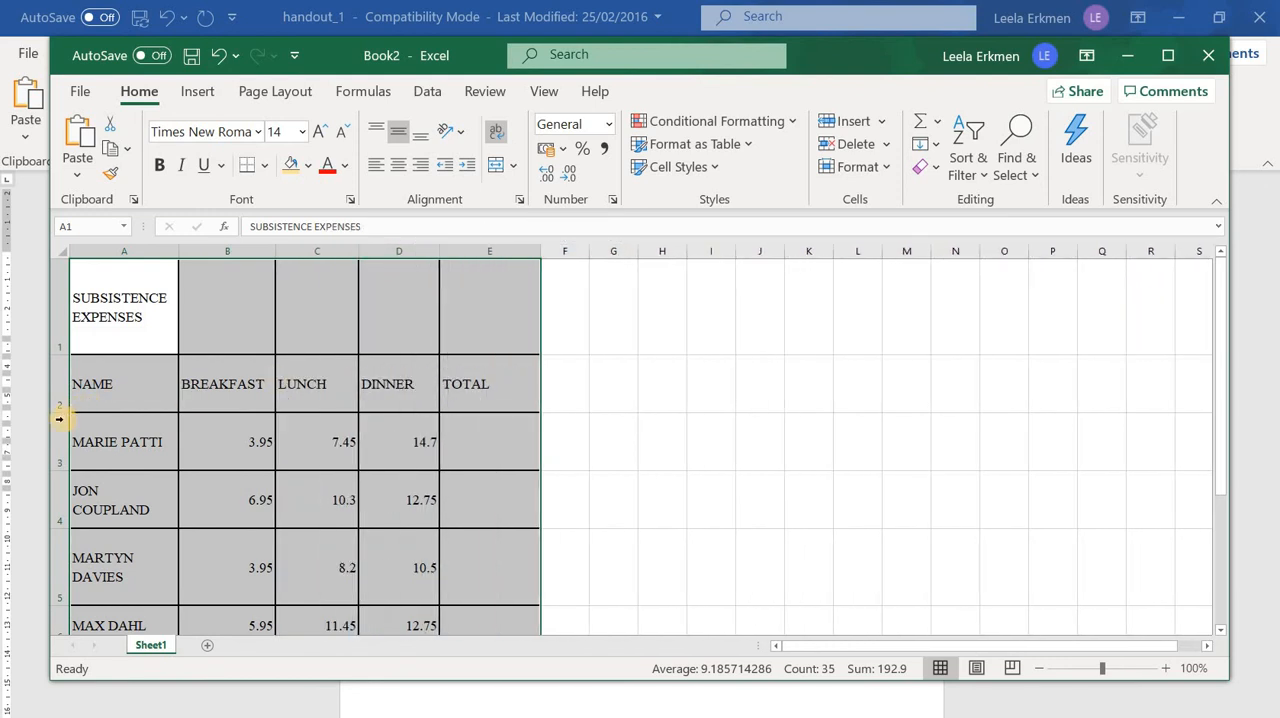
# Reduce the heights of rows 2 to 4 and widen column A so each full name fits on one line
pyautogui.moveTo(62, 379); pyautogui.dragTo(62, 378)
pyautogui.moveTo(53, 441); pyautogui.dragTo(82, 420)
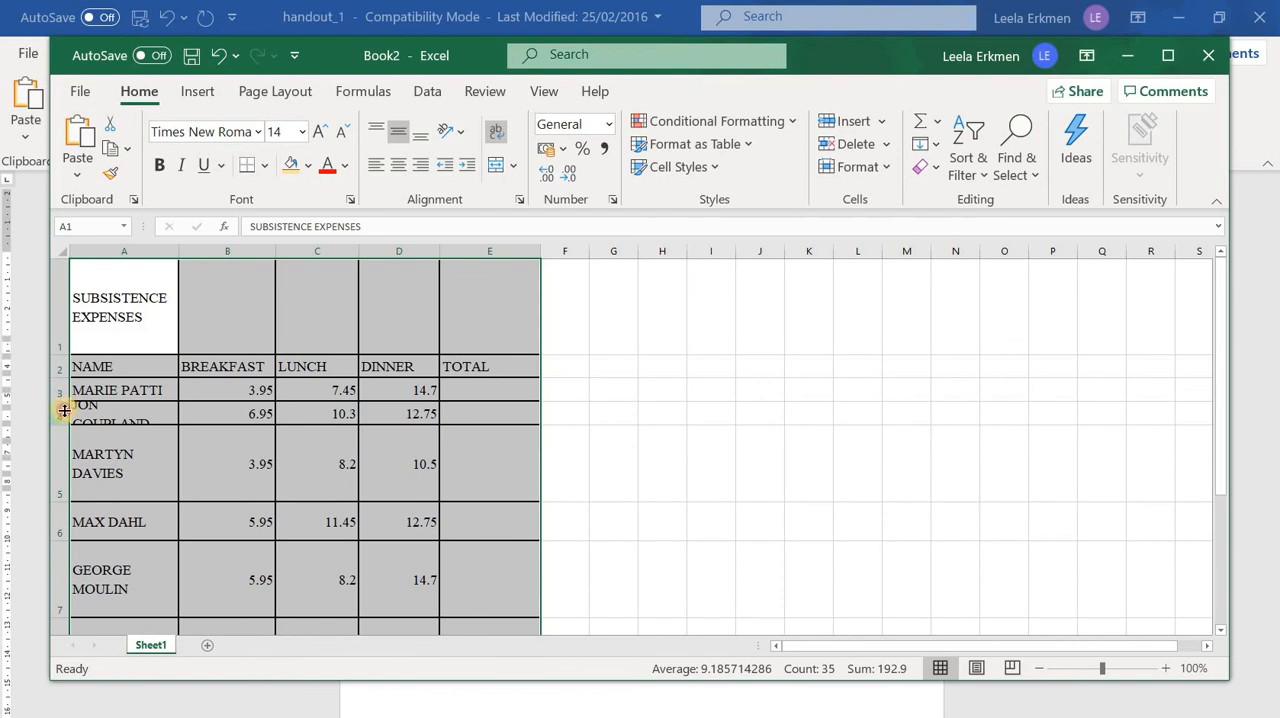
pyautogui.moveTo(68, 412); pyautogui.dragTo(68, 412)
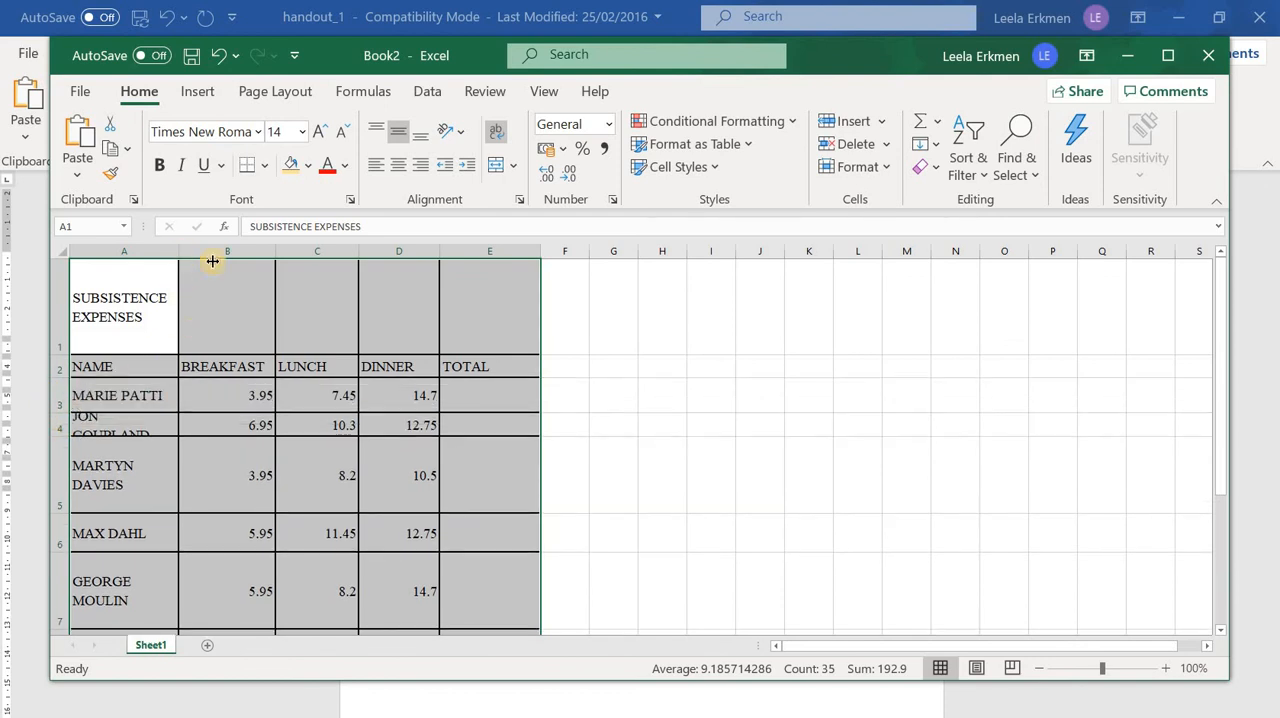
pyautogui.moveTo(212, 261); pyautogui.dragTo(211, 261)
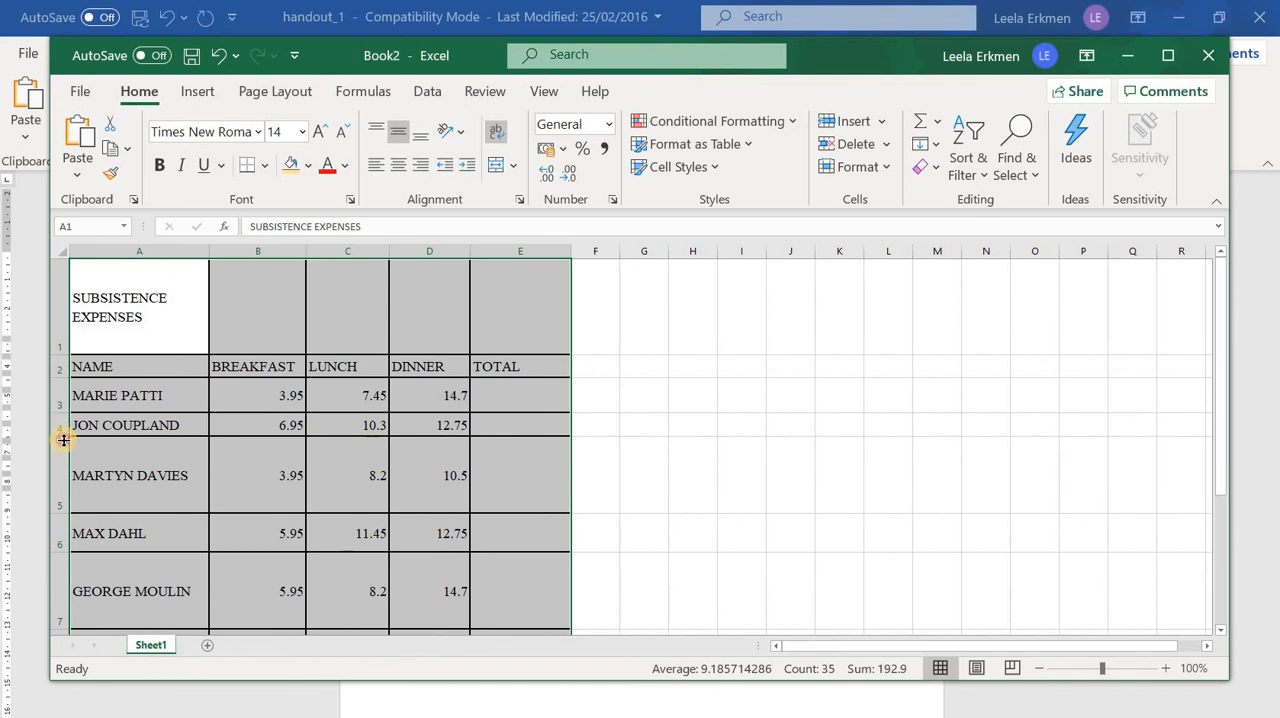
# Adjust the heights of rows 4 to 10 so the table rows are compact and roughly even
pyautogui.moveTo(64, 440); pyautogui.dragTo(64, 445)
pyautogui.moveTo(61, 516)
pyautogui.mouseDown()
pyautogui.moveTo(61, 469)
pyautogui.moveTo(64, 494)
pyautogui.mouseUp()
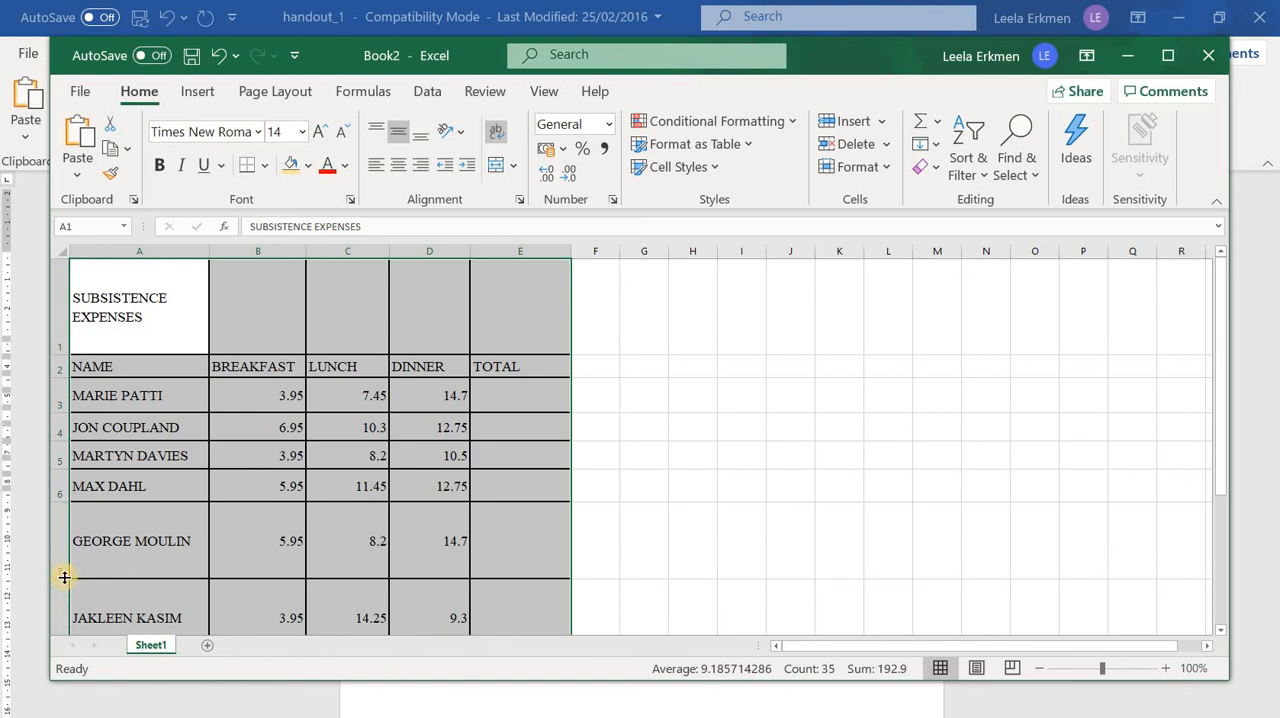
pyautogui.moveTo(61, 577); pyautogui.dragTo(61, 531)
pyautogui.moveTo(64, 605); pyautogui.dragTo(62, 561)
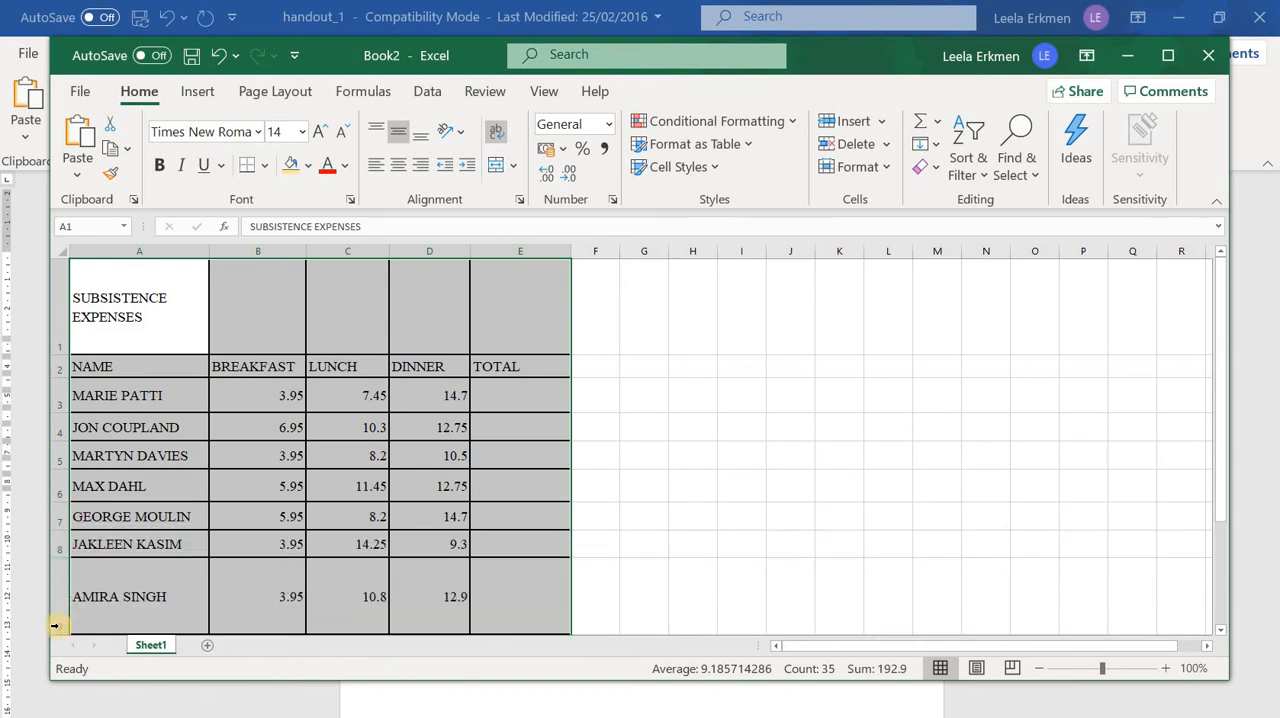
pyautogui.scroll(-2, 55, 486)
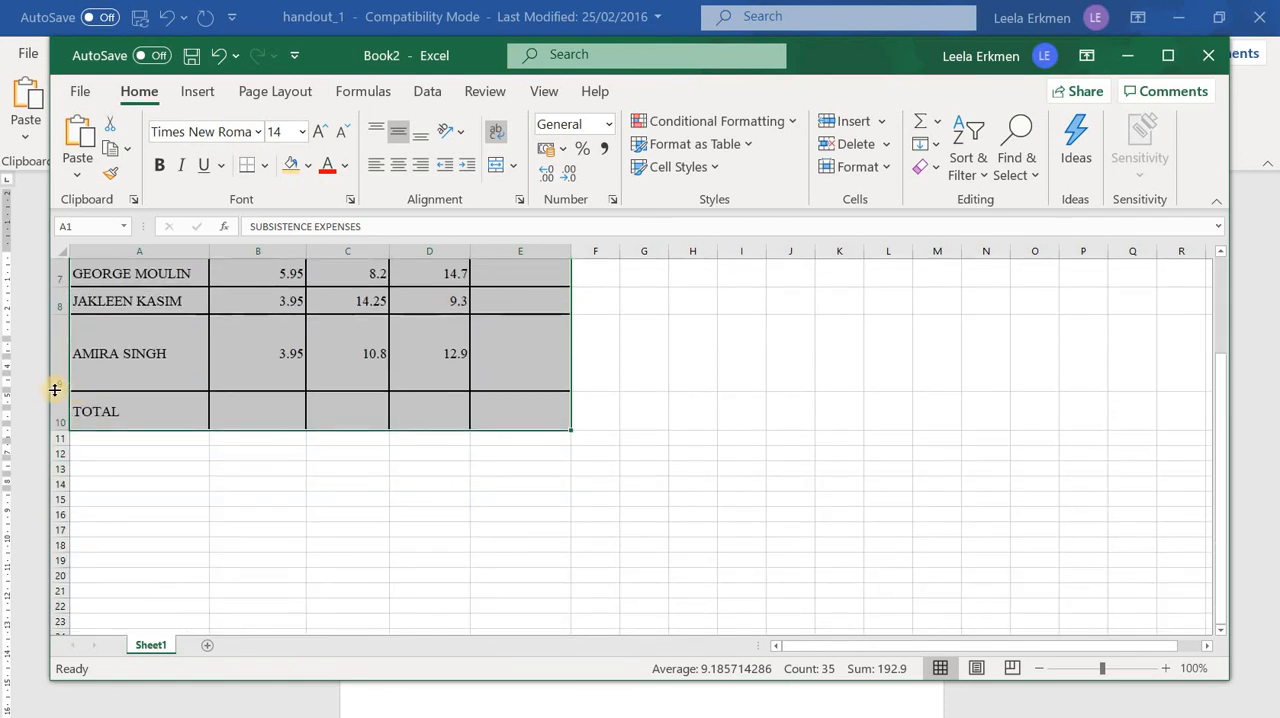
pyautogui.moveTo(55, 390); pyautogui.dragTo(65, 359)
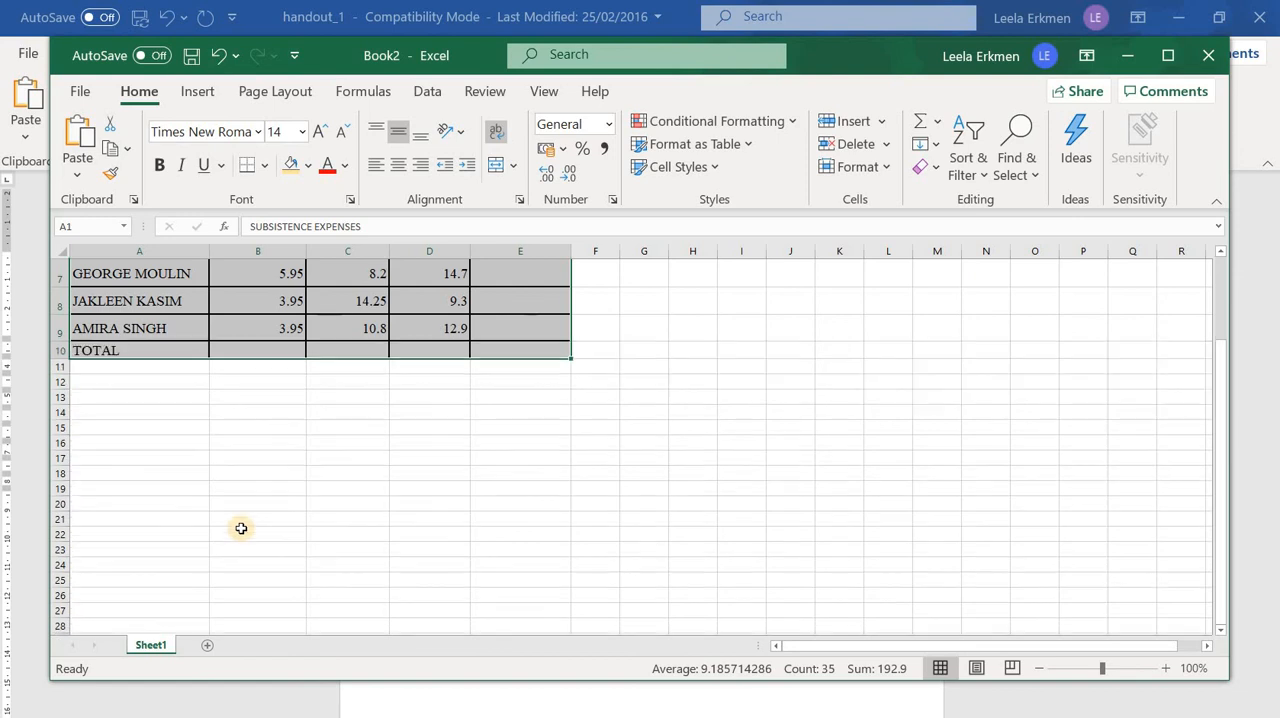
pyautogui.scroll(2, 241, 528)
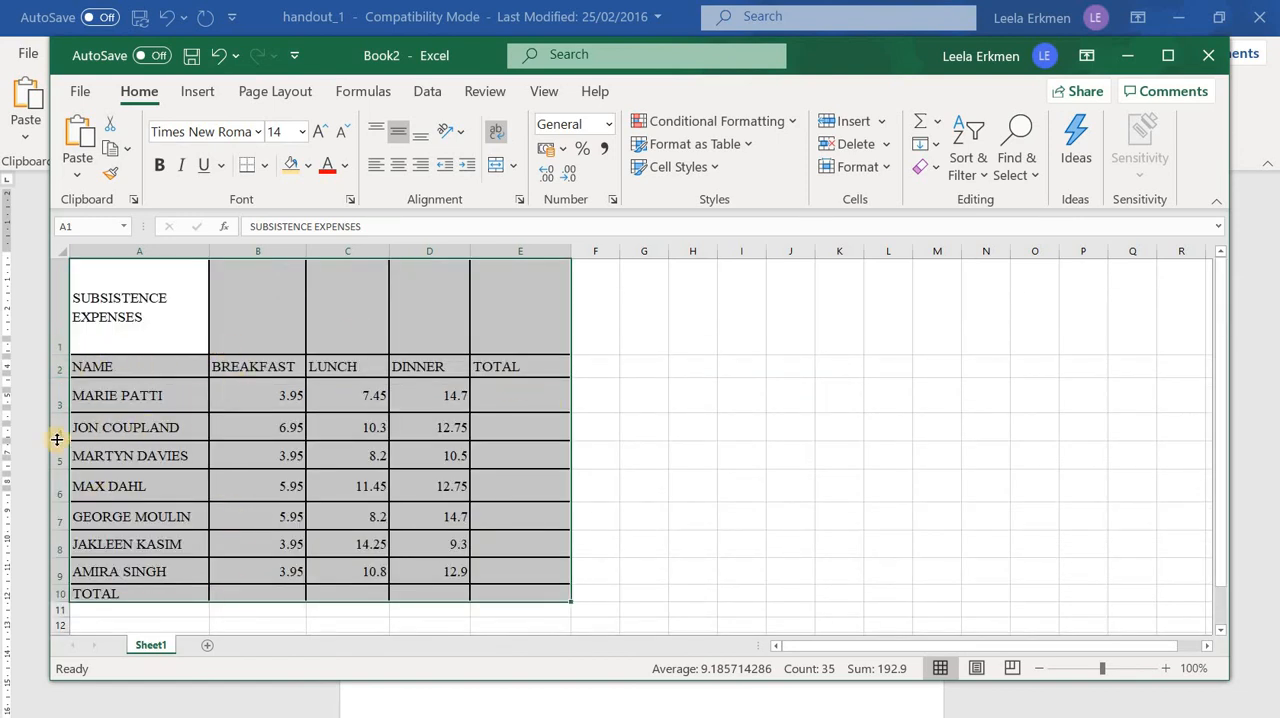
pyautogui.moveTo(58, 434); pyautogui.dragTo(58, 430)
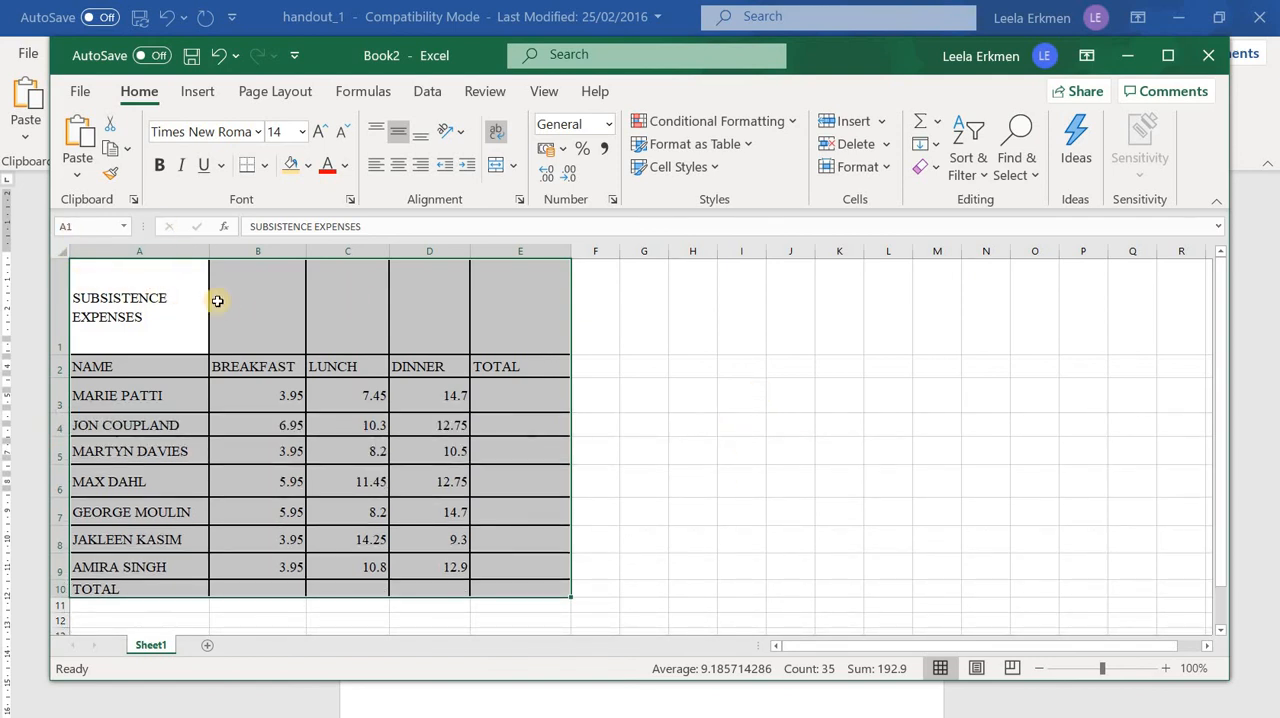
pyautogui.moveTo(160, 292); pyautogui.dragTo(509, 569)
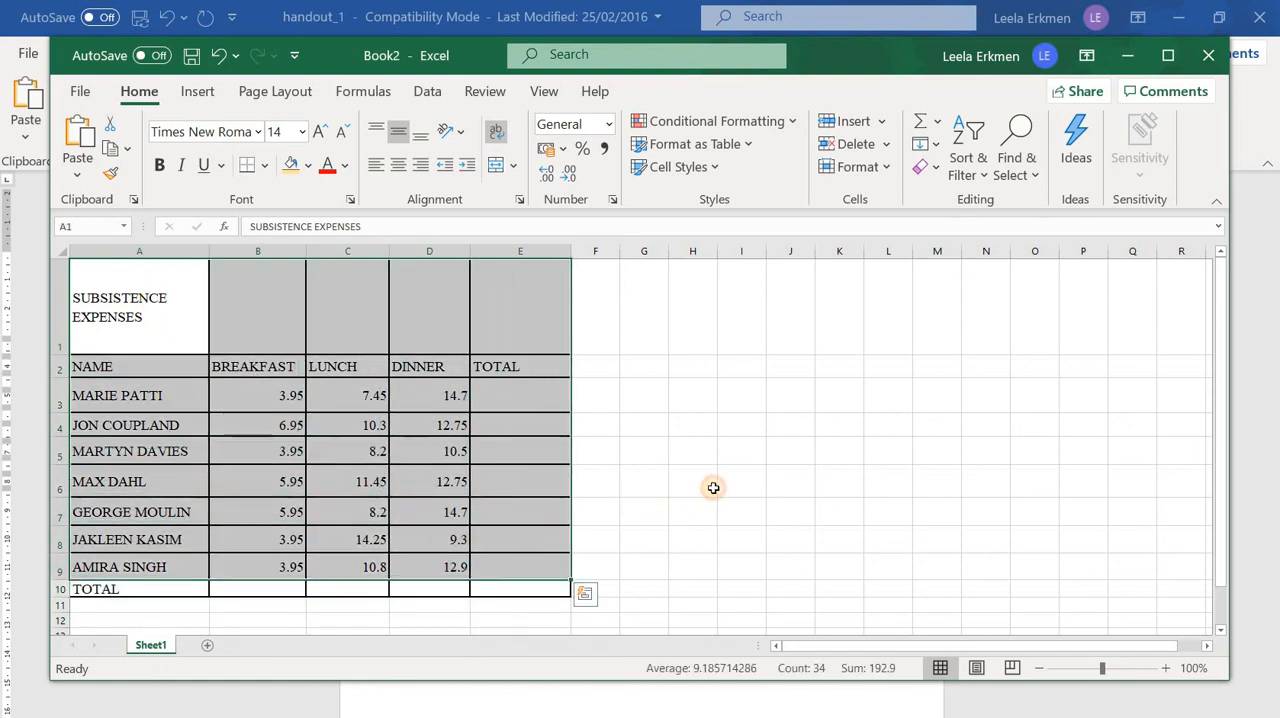
pyautogui.click(713, 488)
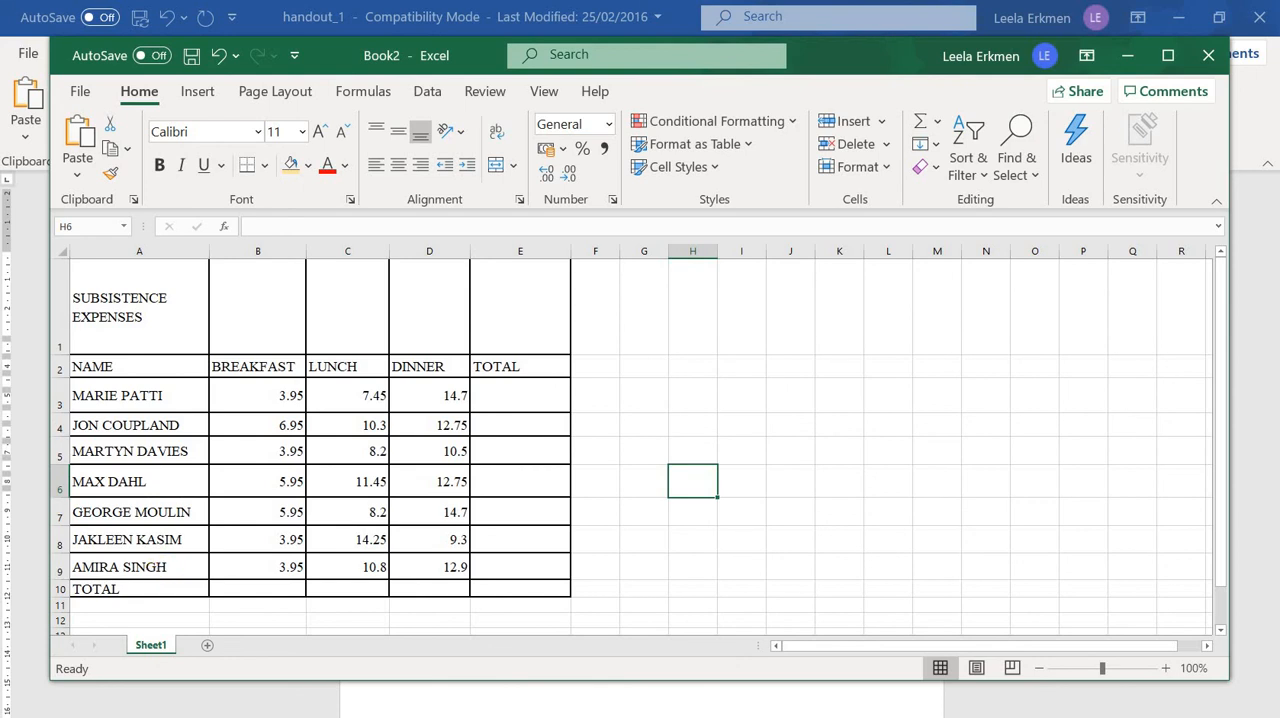
# Check the Task 2 corrections in the Word handout, return to the Book2 workbook in Excel and set the breakfast value in B4 to 3.95
pyautogui.hotkey('alt', 'Tab')
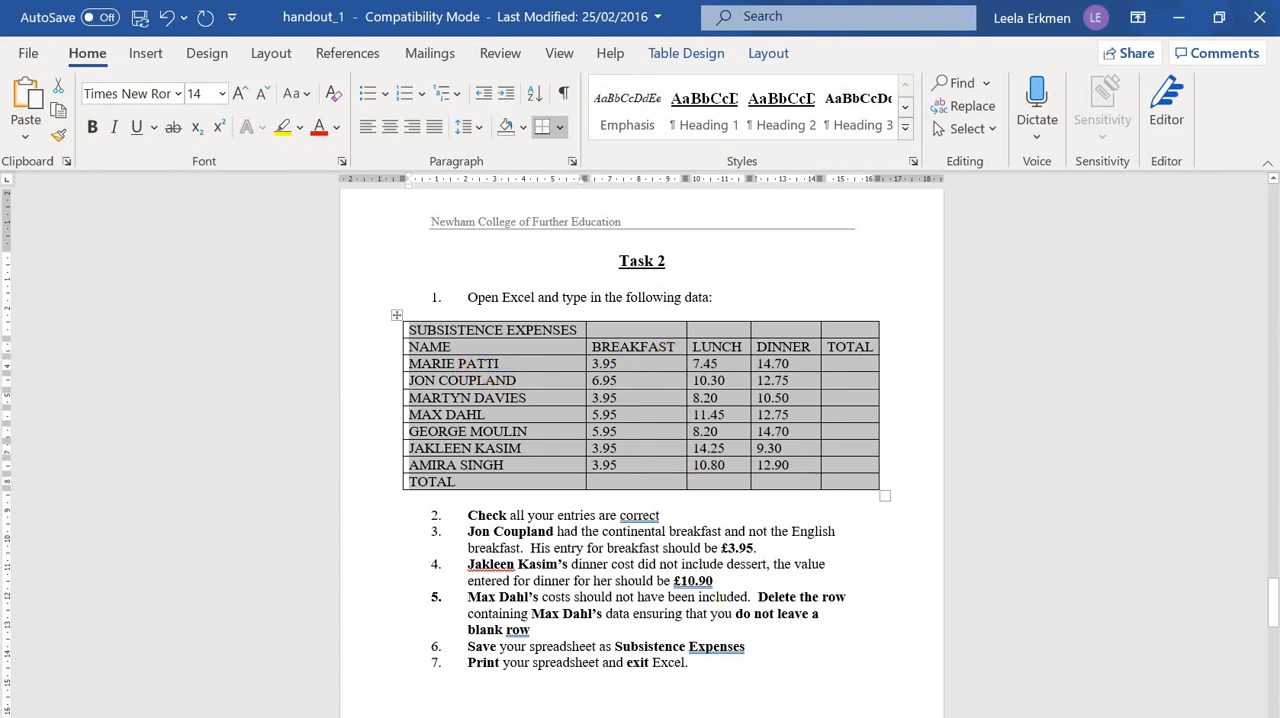
pyautogui.click(802, 716)
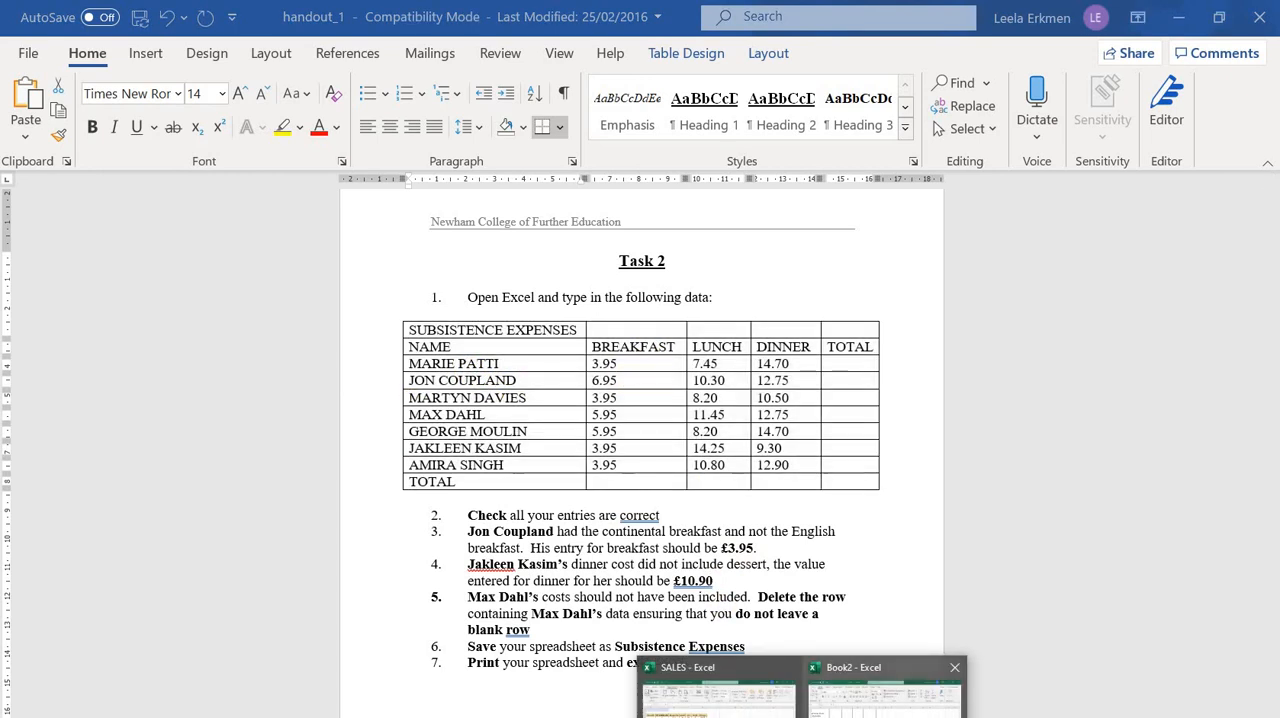
pyautogui.click(885, 690)
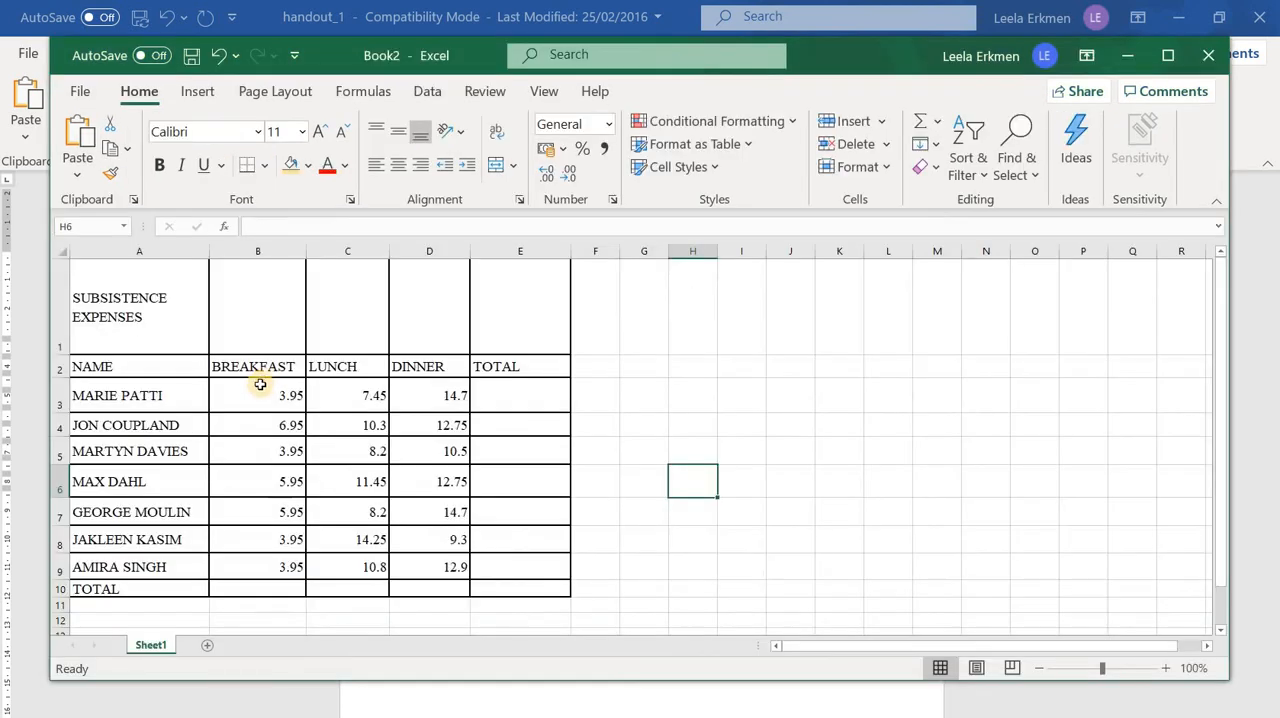
pyautogui.click(254, 424)
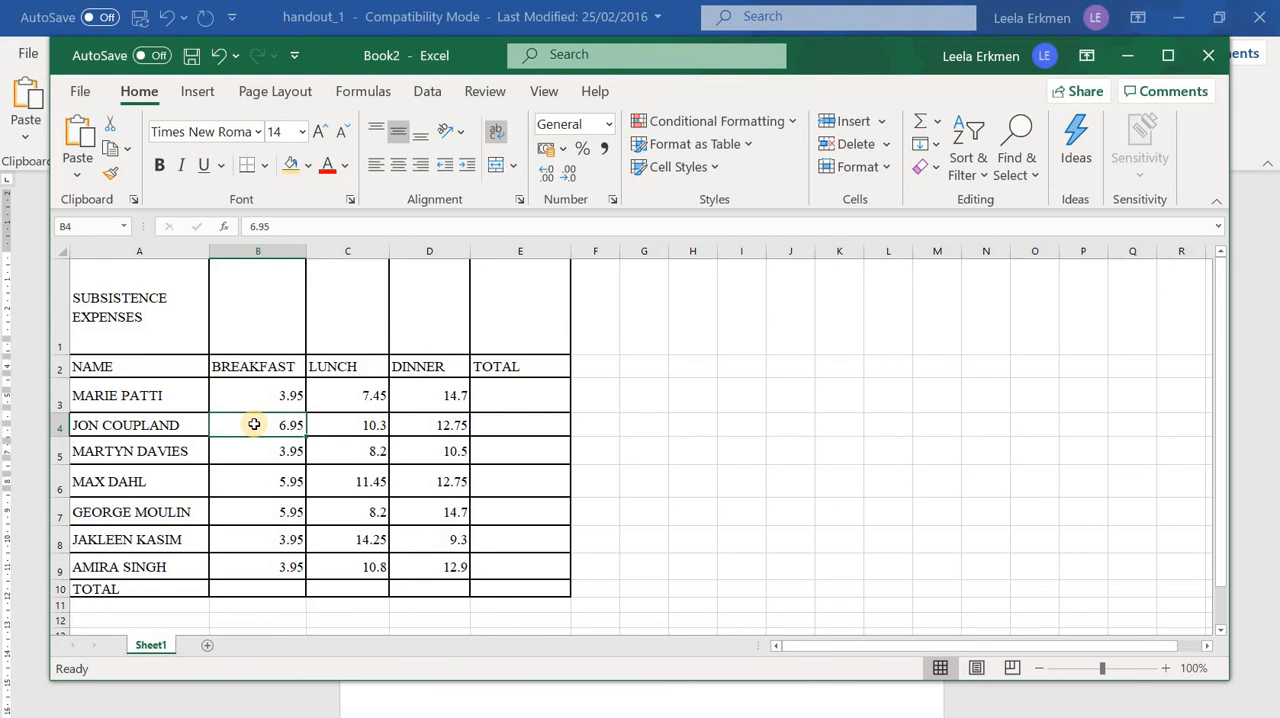
pyautogui.write('3')
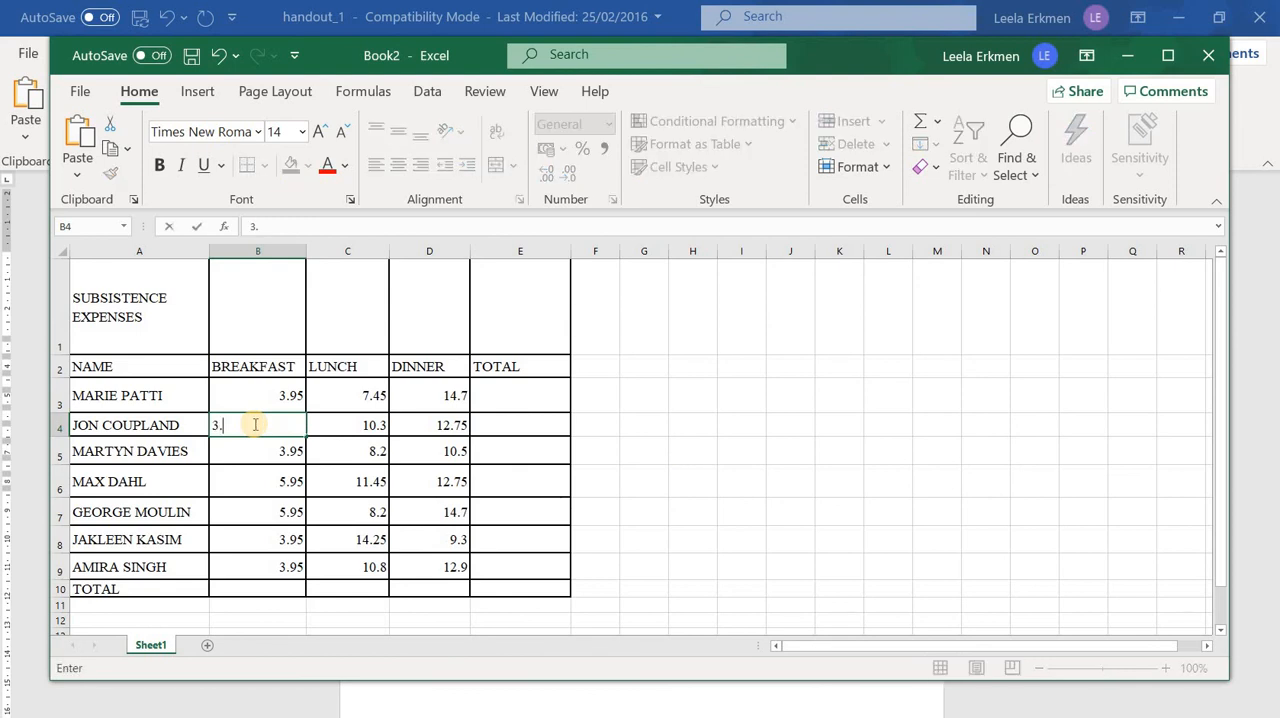
pyautogui.write('.95')
pyautogui.click(741, 394)
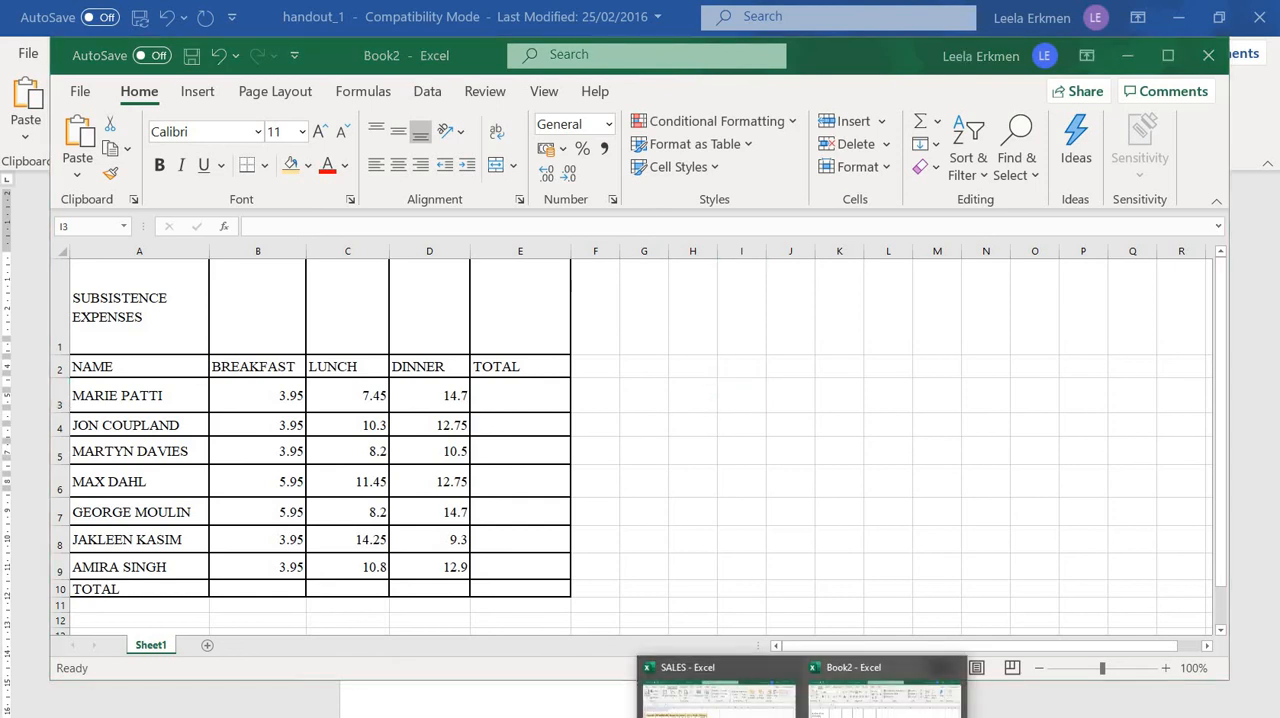
# Read the dinner correction in the Word handout and set the dinner value in D8 of the Book2 workbook to 10.90
pyautogui.click(530, 716)
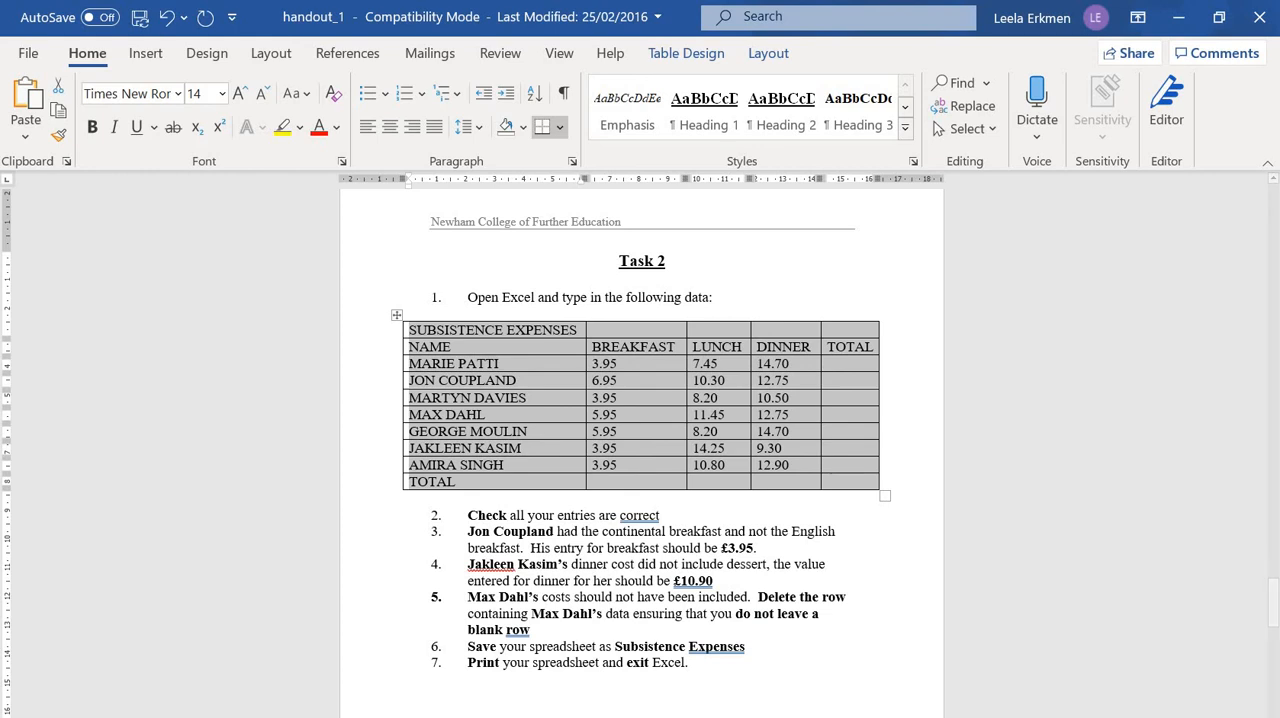
pyautogui.click(802, 716)
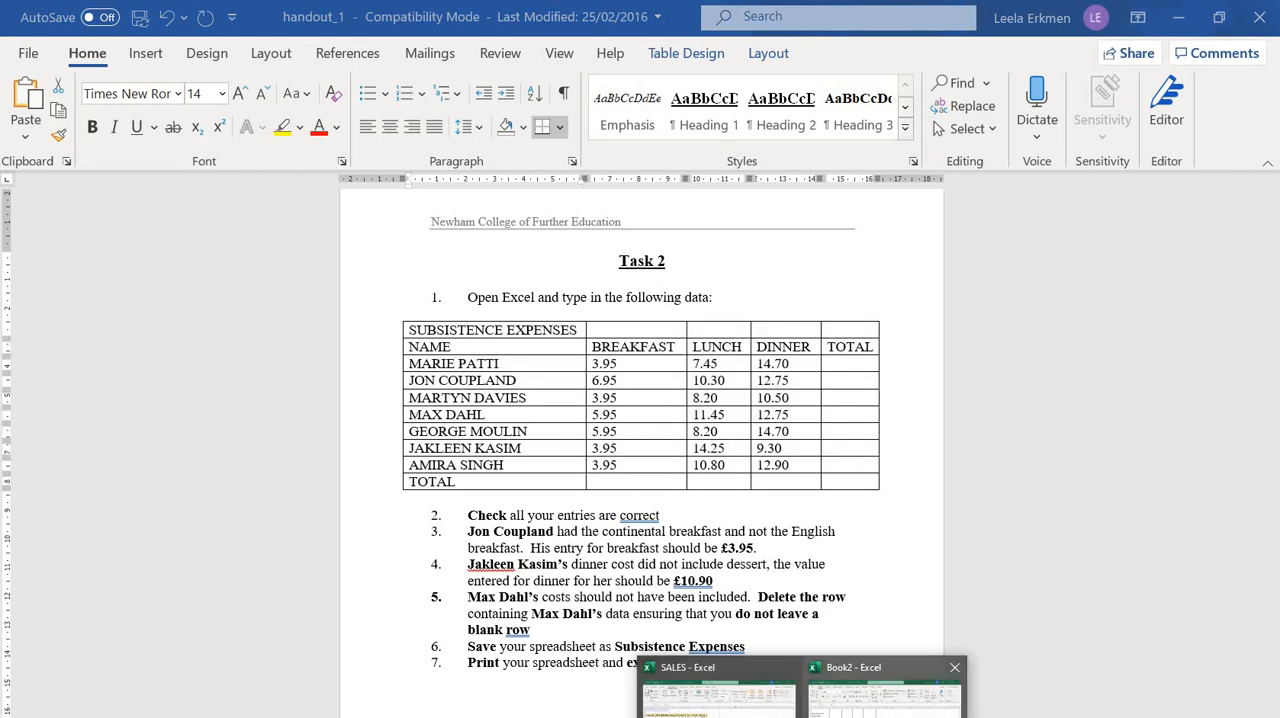
pyautogui.click(884, 692)
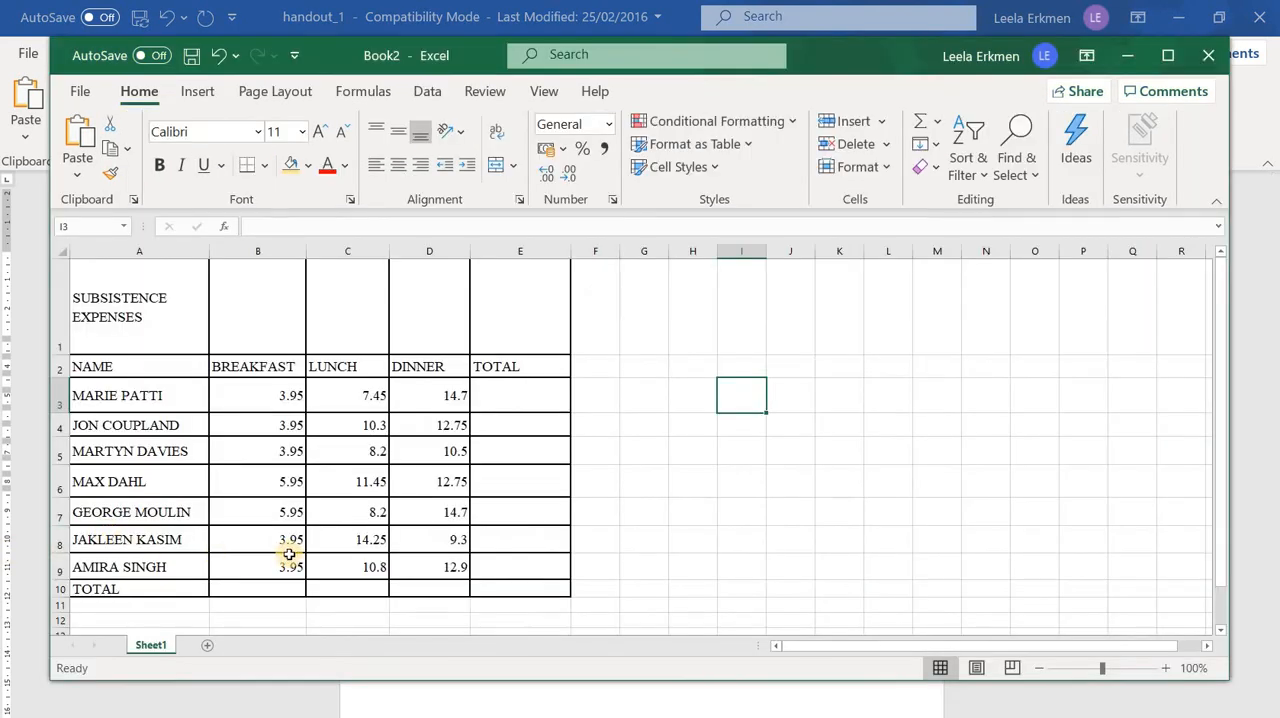
pyautogui.click(443, 549)
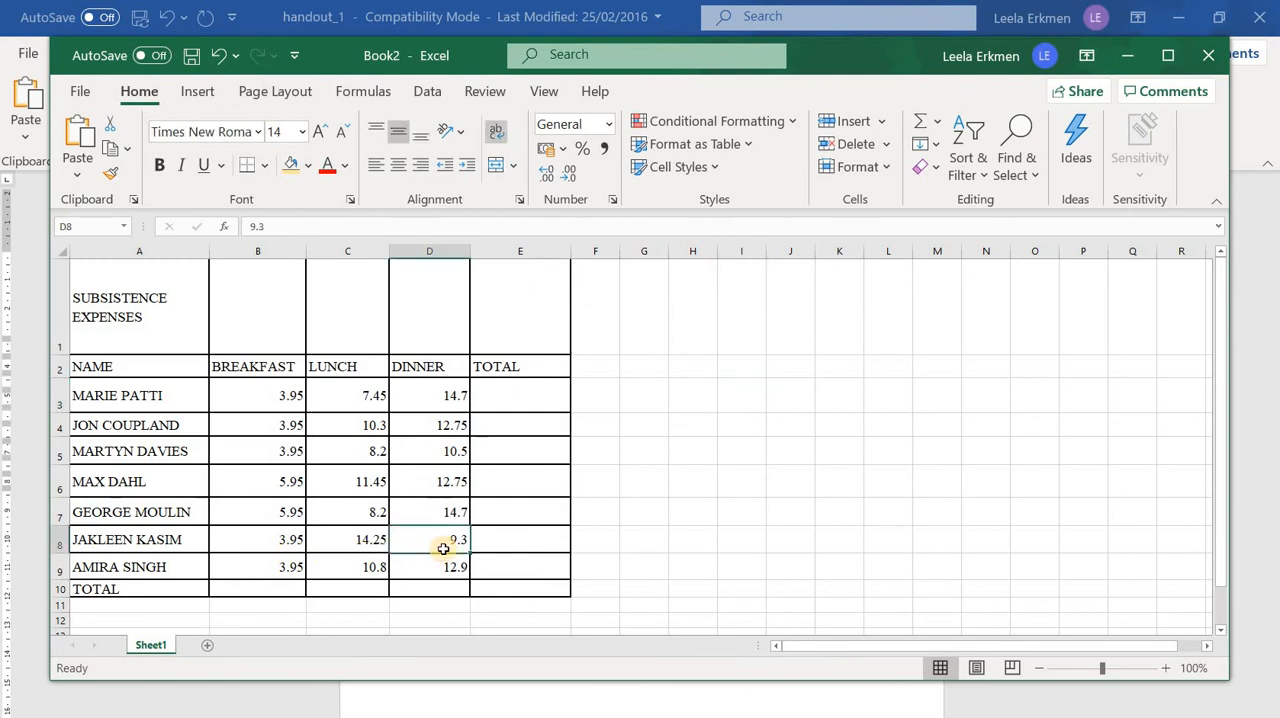
pyautogui.press('BackSpace')
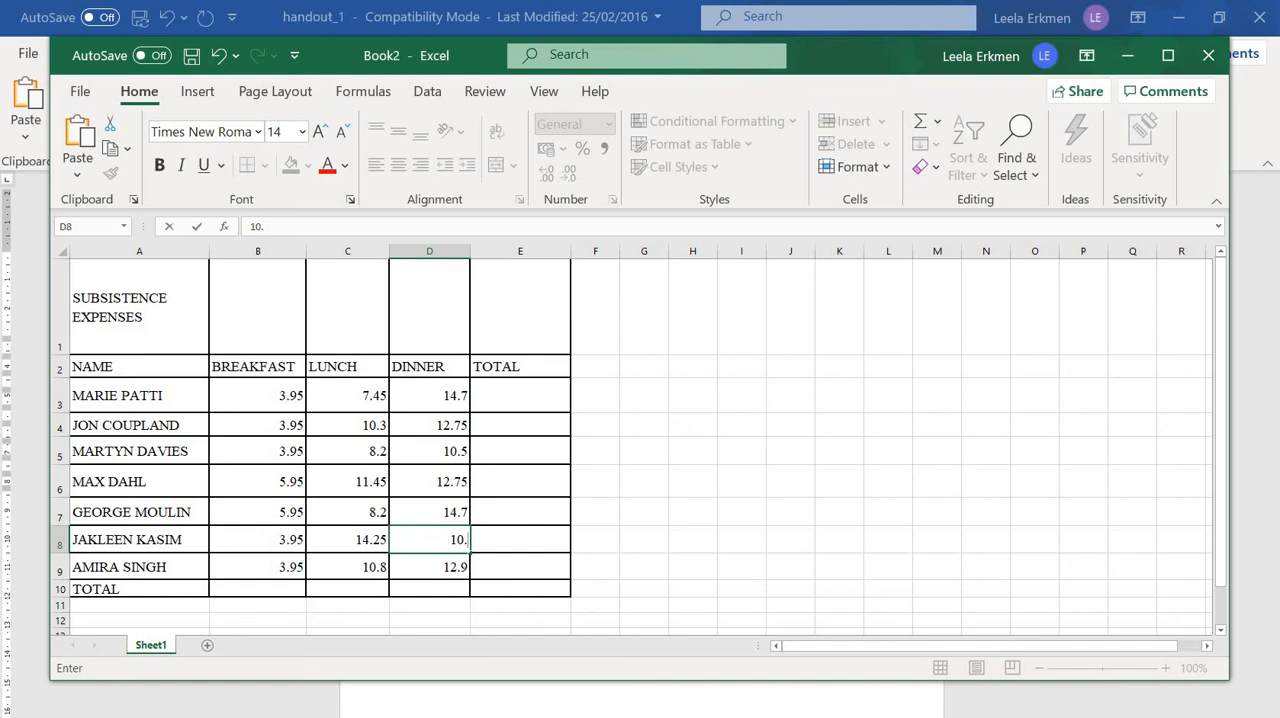
pyautogui.hotkey('alt', 'Tab')
pyautogui.moveTo(802, 717)
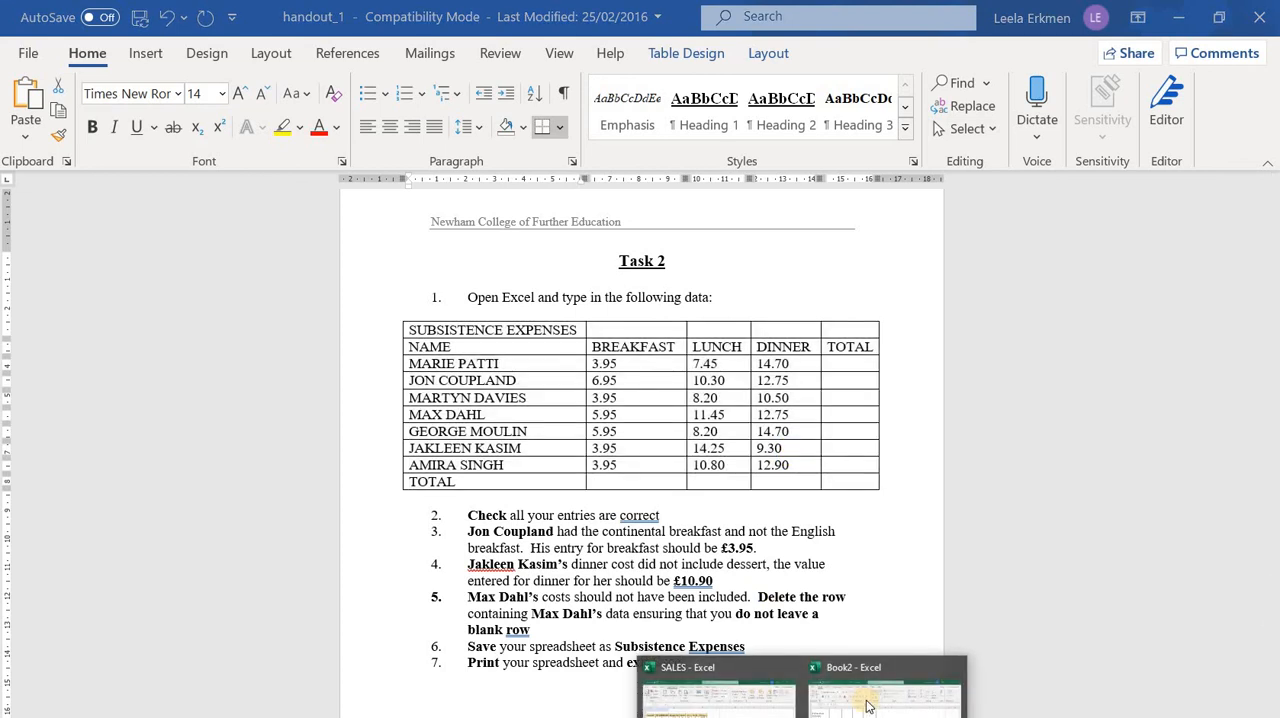
pyautogui.click(862, 700)
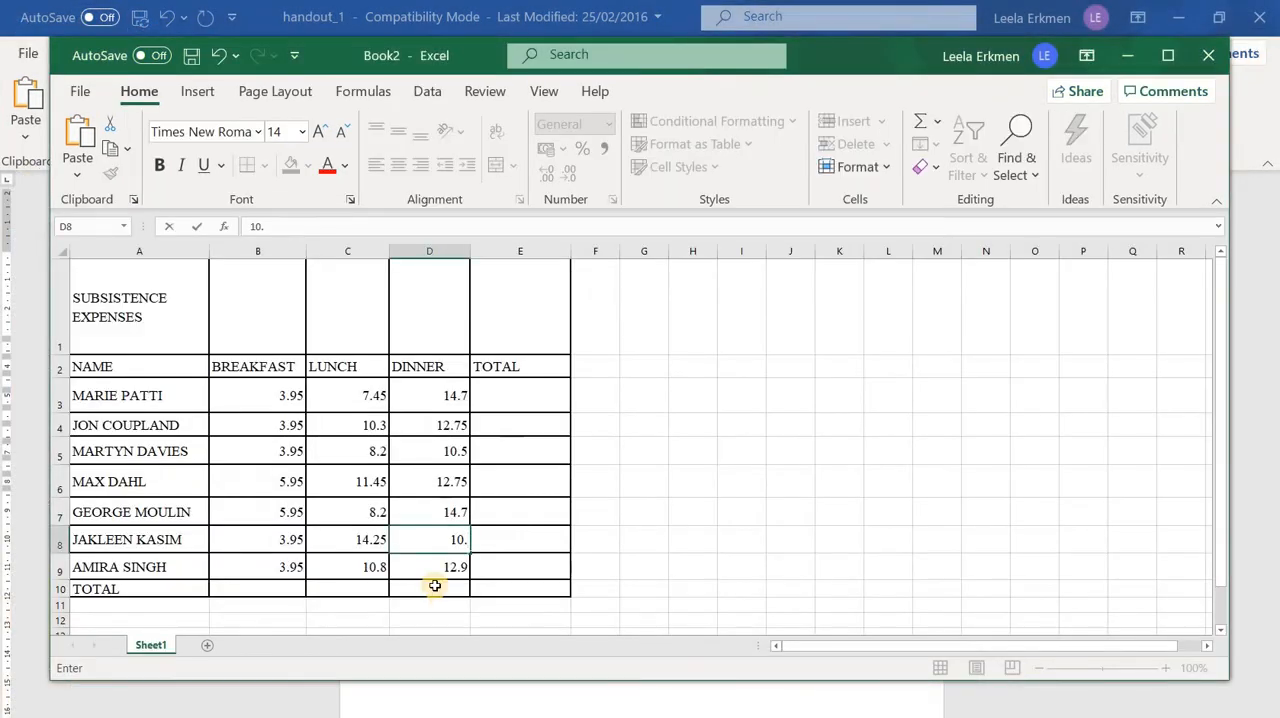
pyautogui.write('10.90')
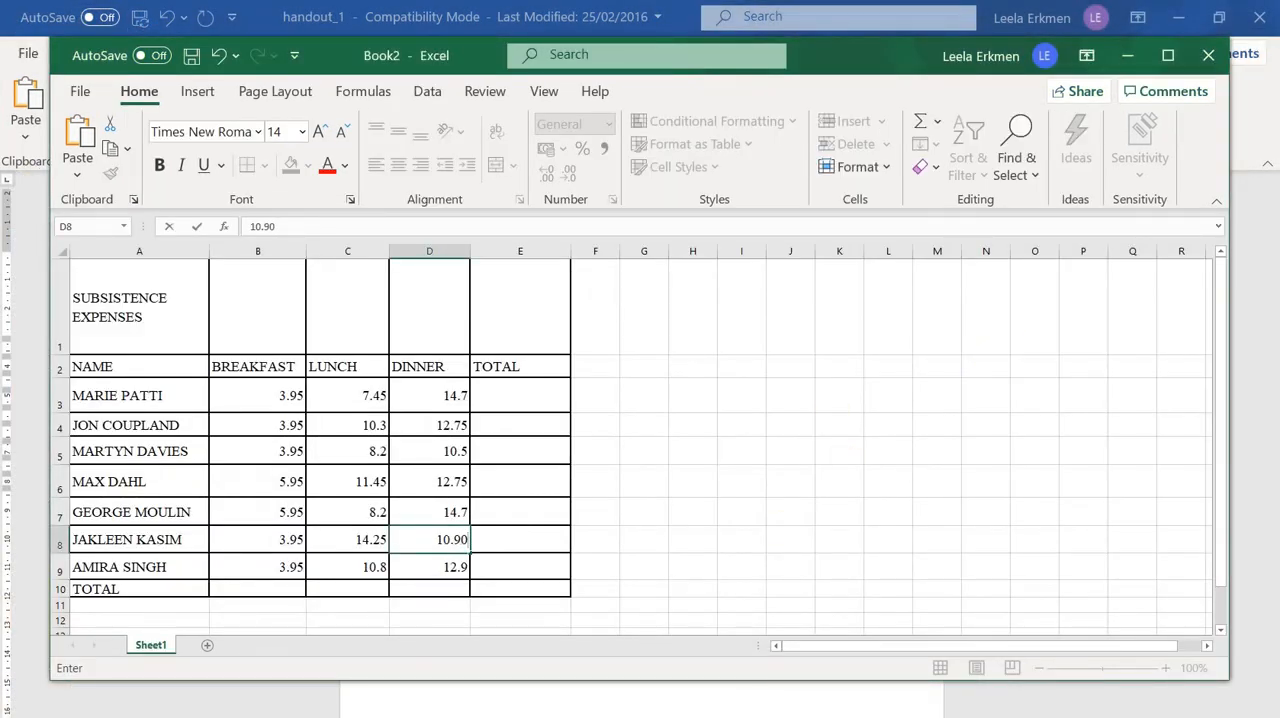
# Check instruction 5 in the Word handout, return to Book2 in Excel and delete the entire sheet row 6 from the expenses table
pyautogui.hotkey('alt', 'Tab')
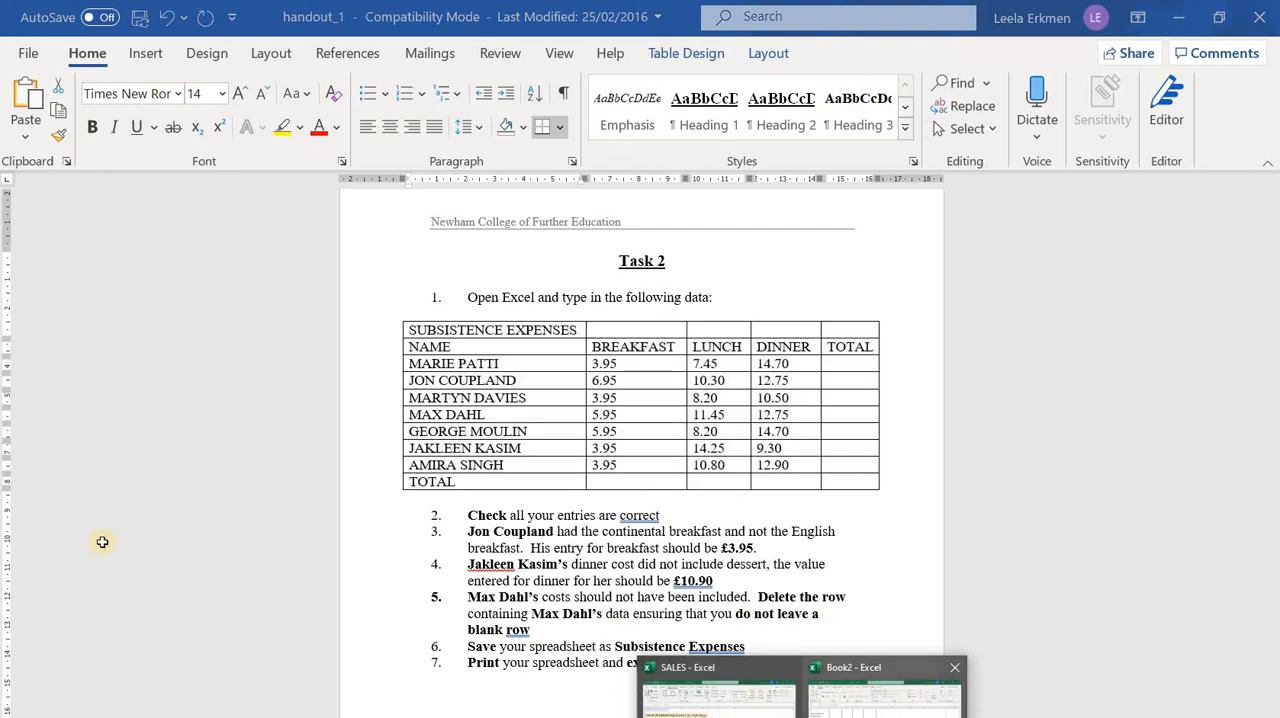
pyautogui.click(885, 695)
pyautogui.click(59, 484)
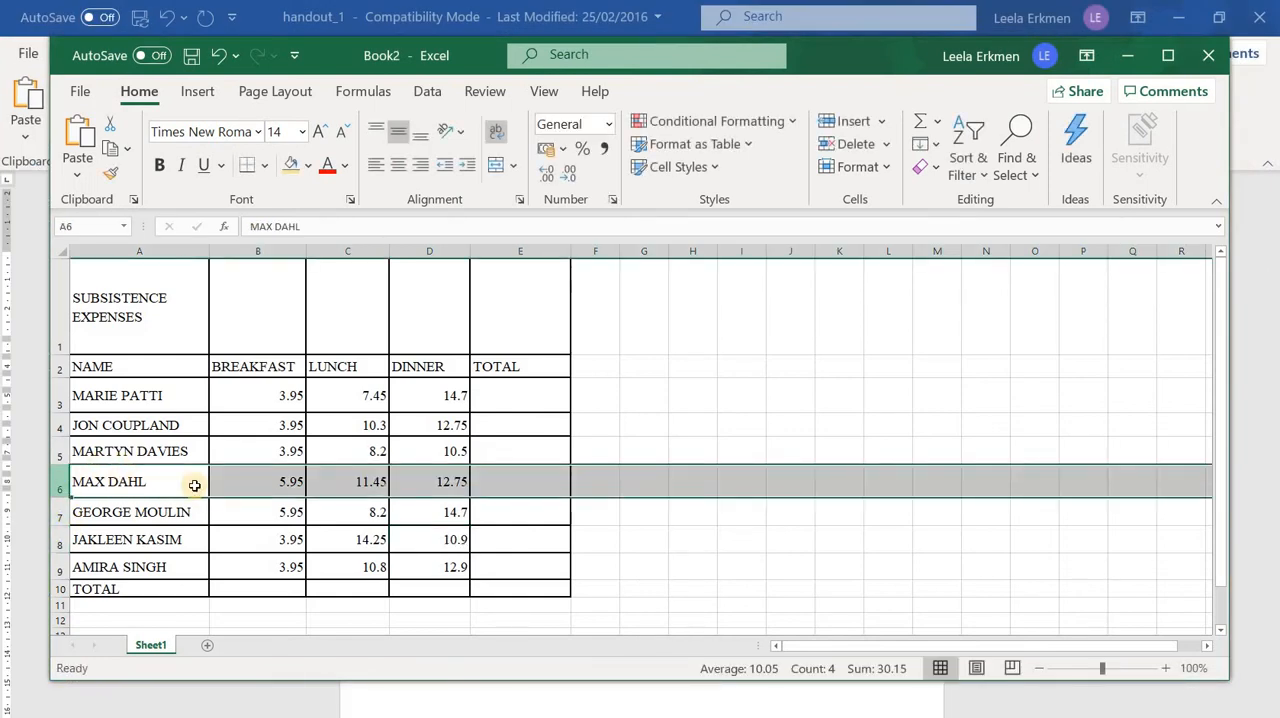
pyautogui.rightClick(191, 489)
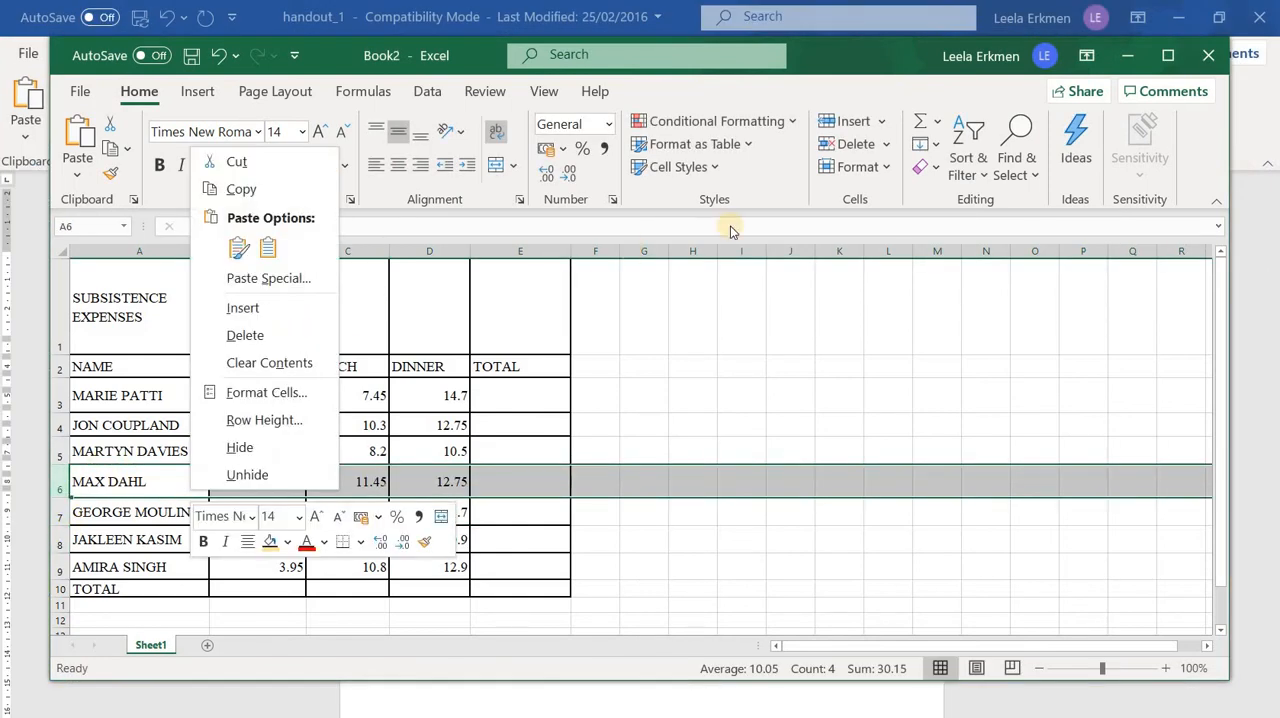
pyautogui.click(887, 149)
pyautogui.click(903, 172)
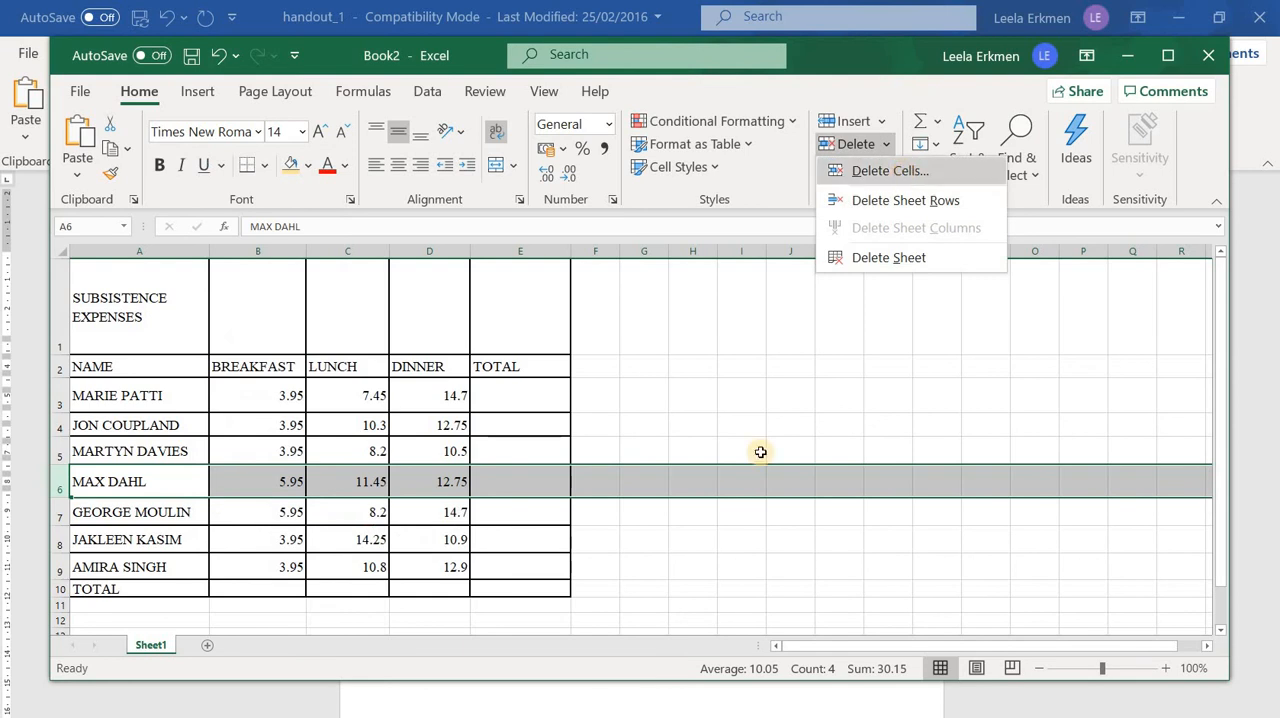
pyautogui.click(769, 549)
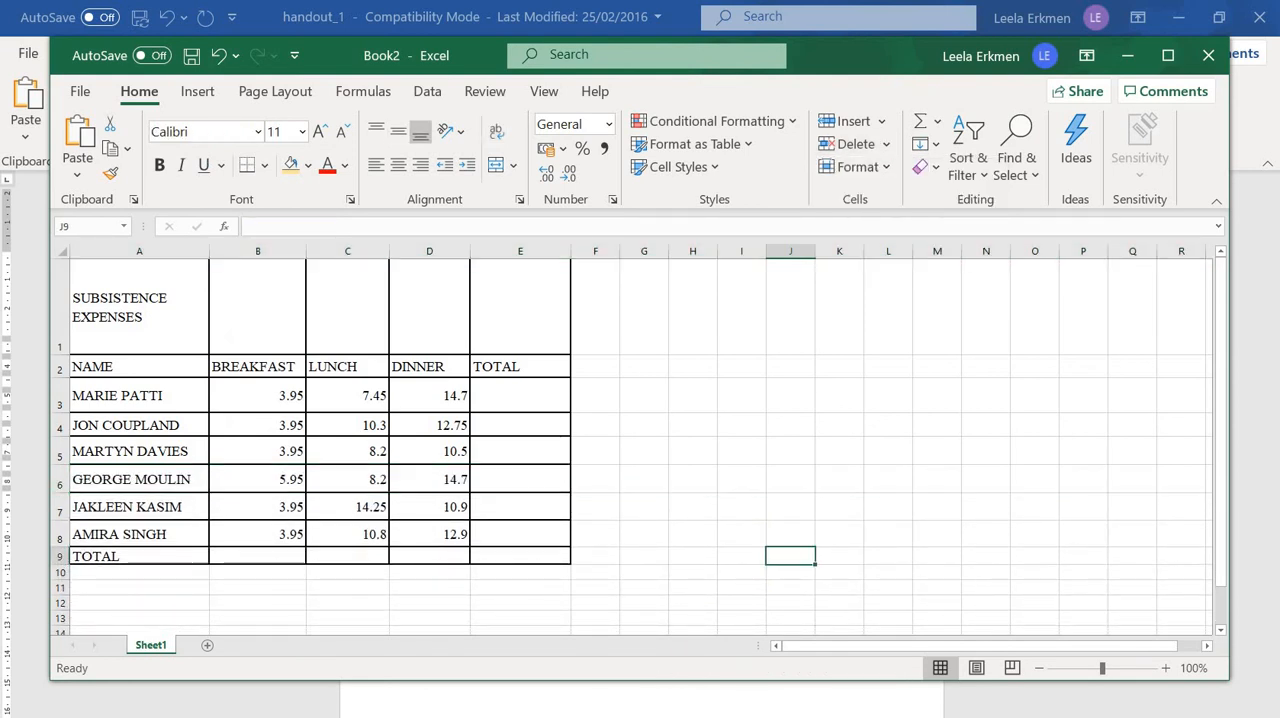
# Switch to the Word handout to read the remaining save and print instructions, and return to the Book2 workbook in Excel
pyautogui.click(886, 700)
pyautogui.click(486, 690)
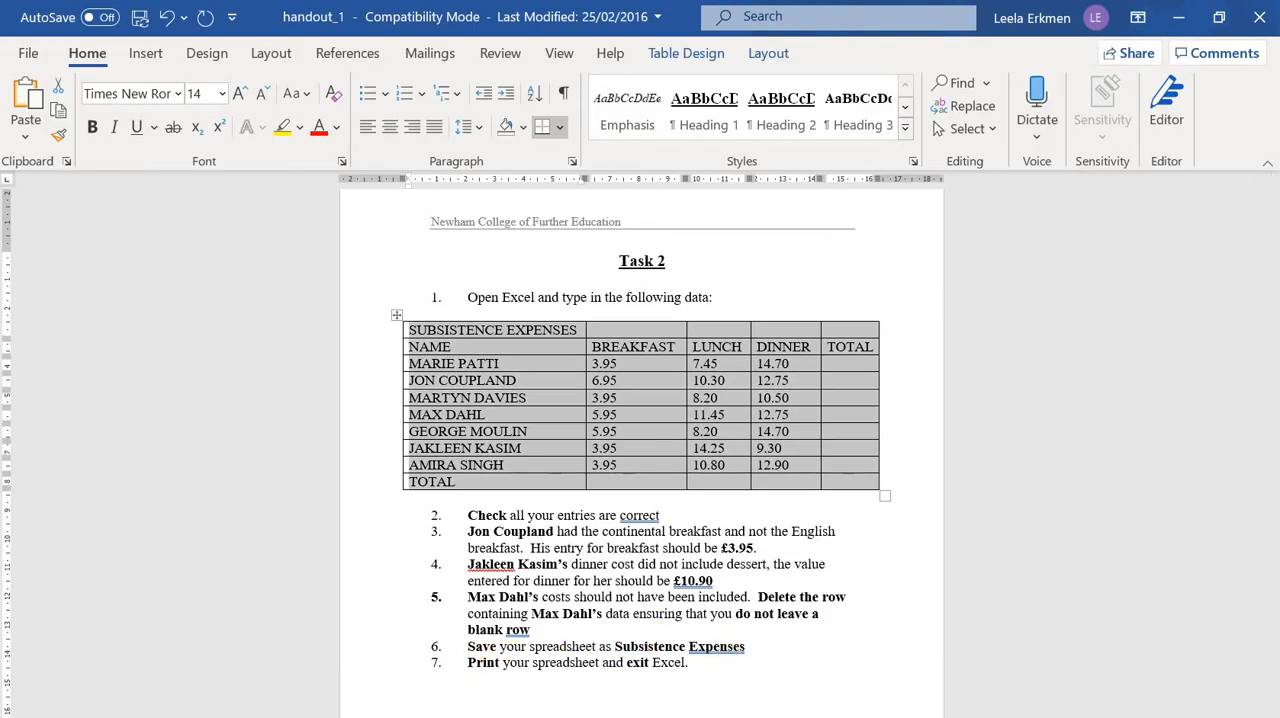
pyautogui.click(804, 716)
pyautogui.click(885, 697)
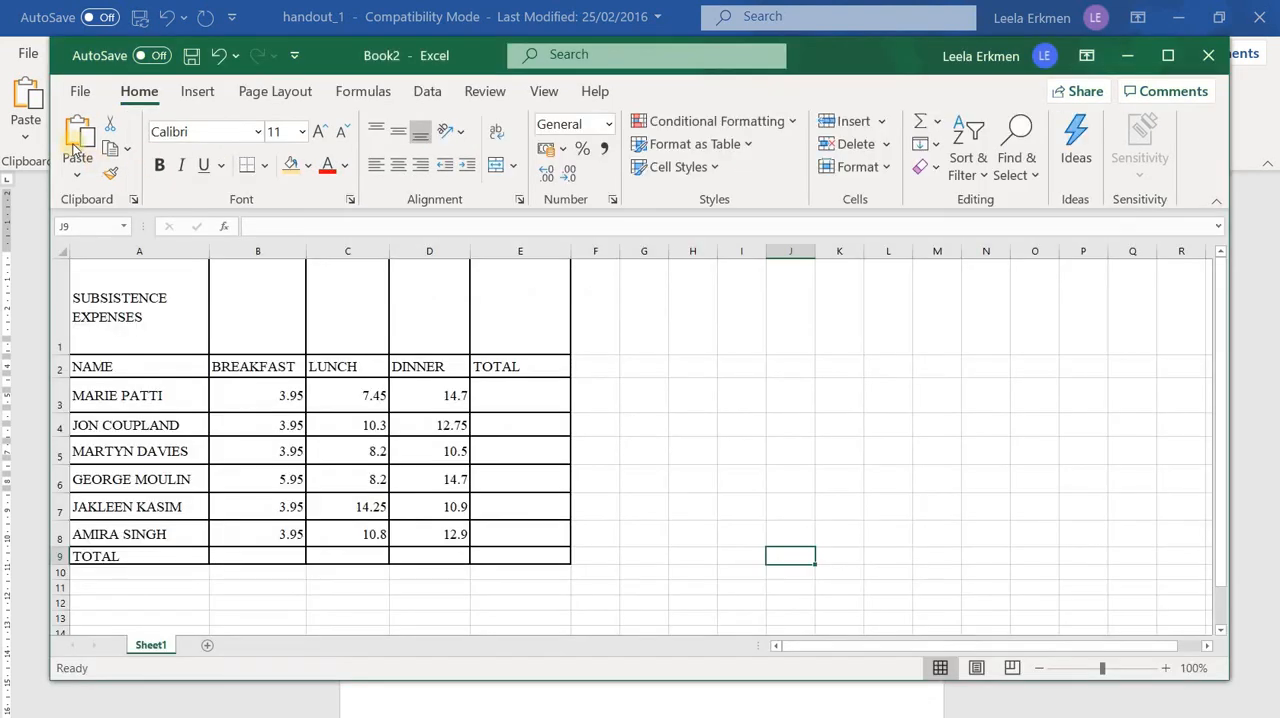
# Save the workbook as Subsistence Expenses in the sPREADSHEET WORK folder under Documents
pyautogui.click(80, 92)
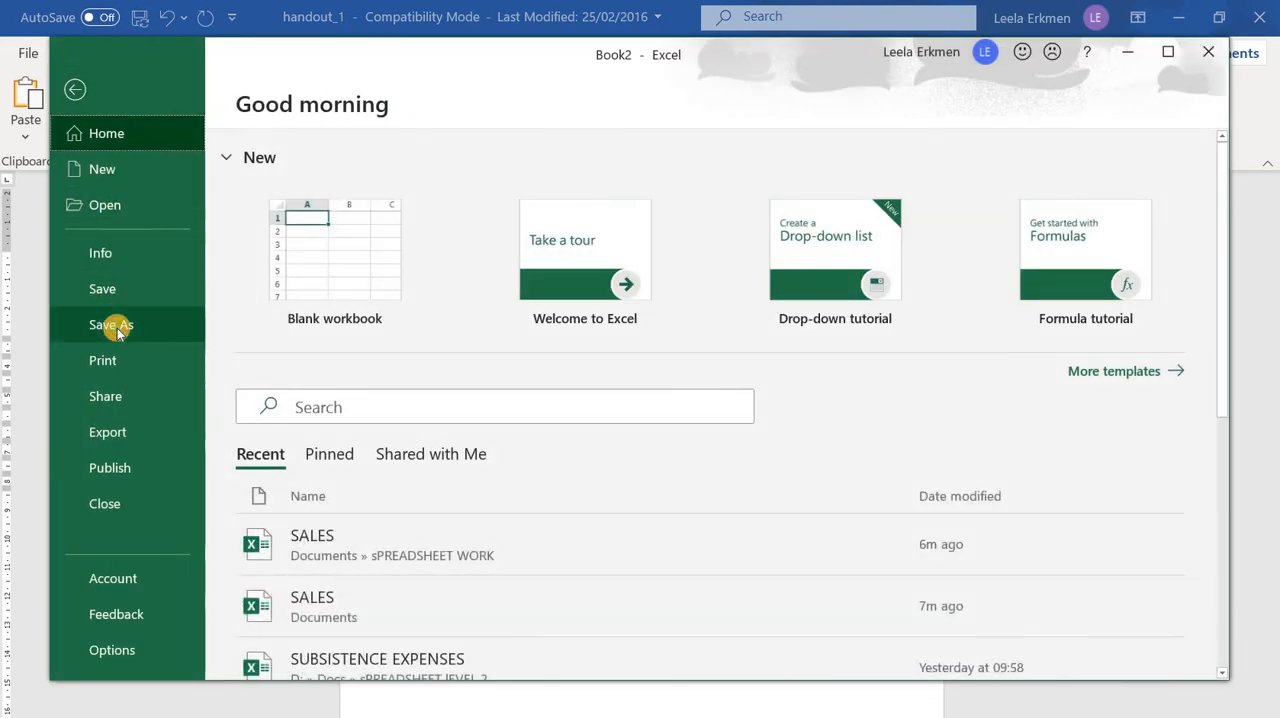
pyautogui.click(117, 328)
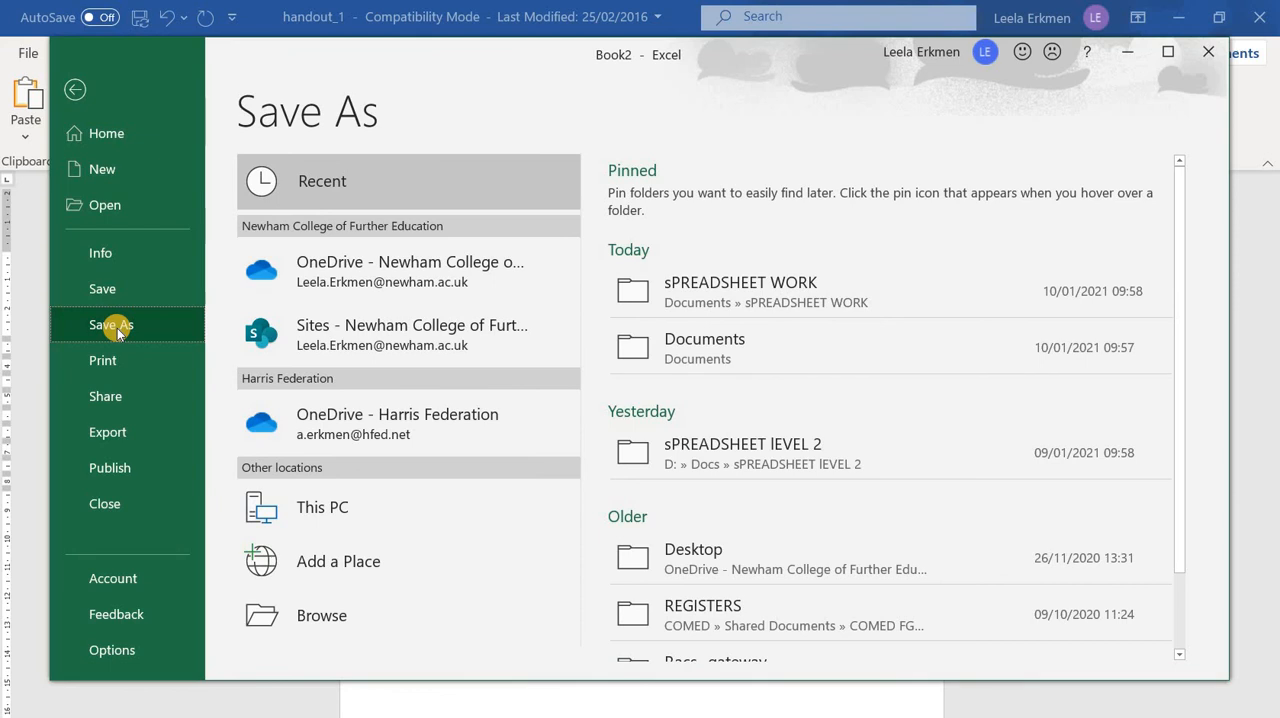
pyautogui.click(326, 617)
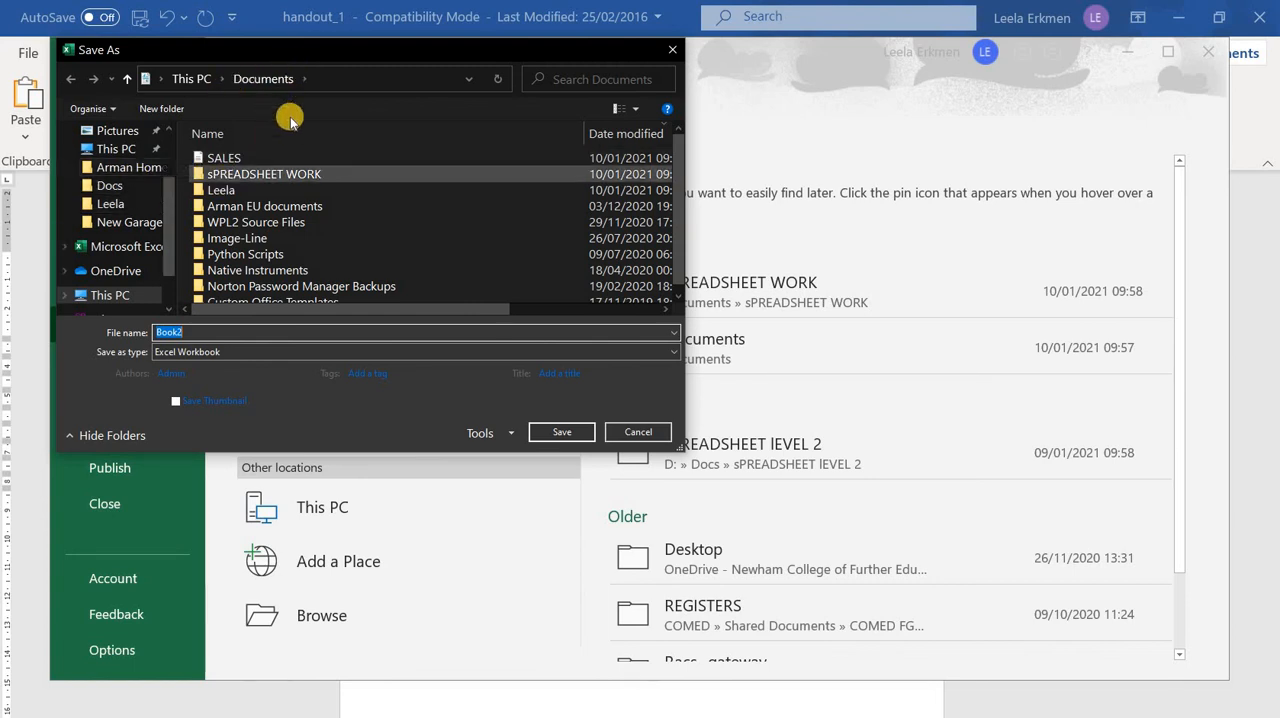
pyautogui.doubleClick(253, 175)
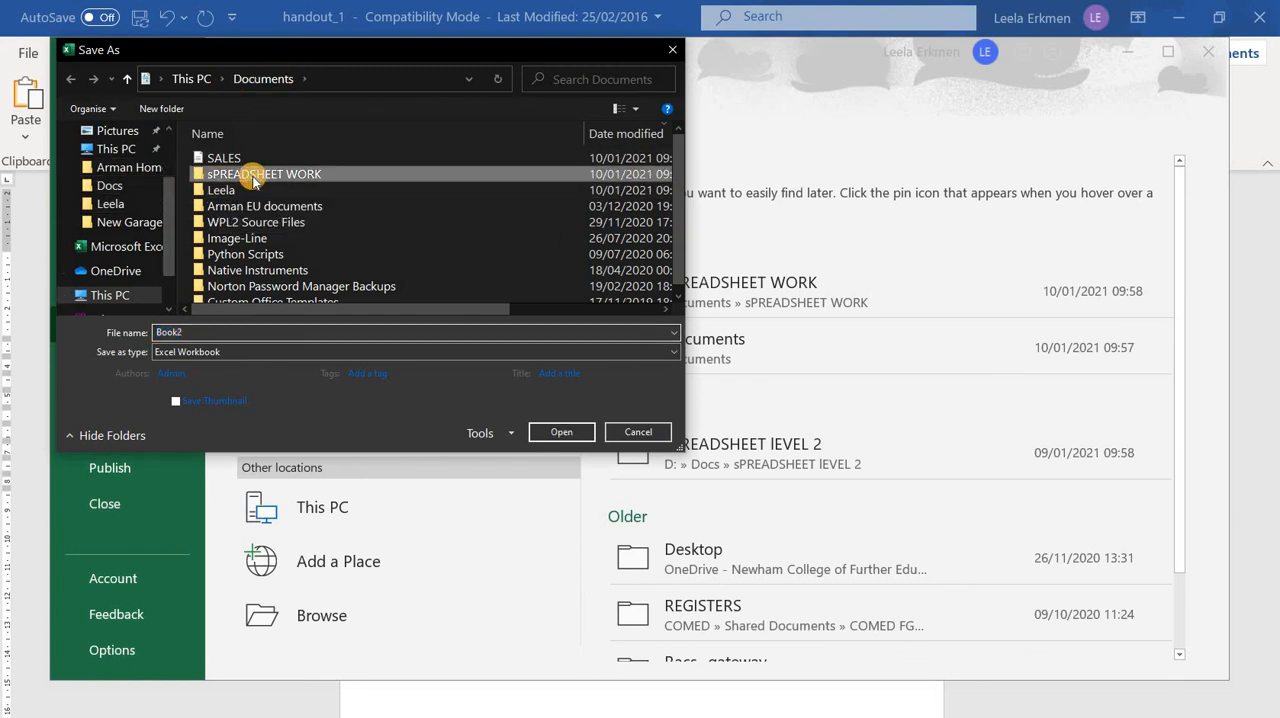
pyautogui.doubleClick(215, 329)
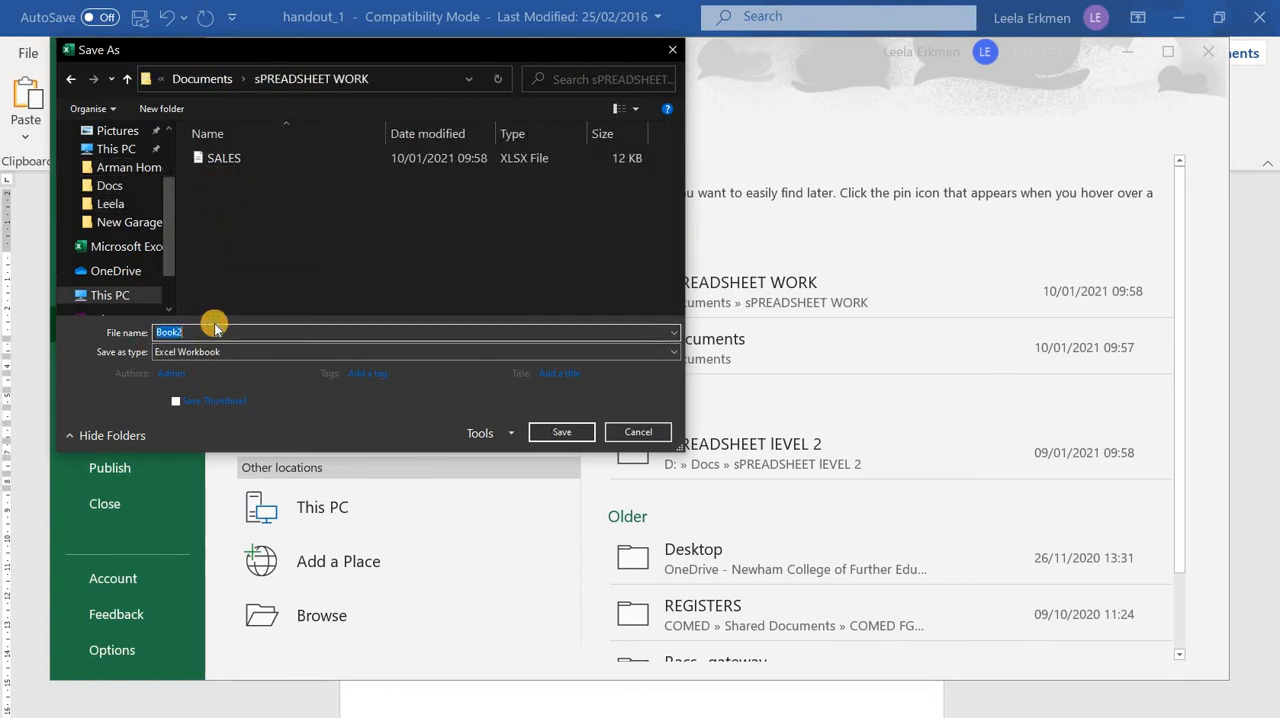
pyautogui.press('BackSpace')
pyautogui.write('Sun')
pyautogui.write('bsistence Exp')
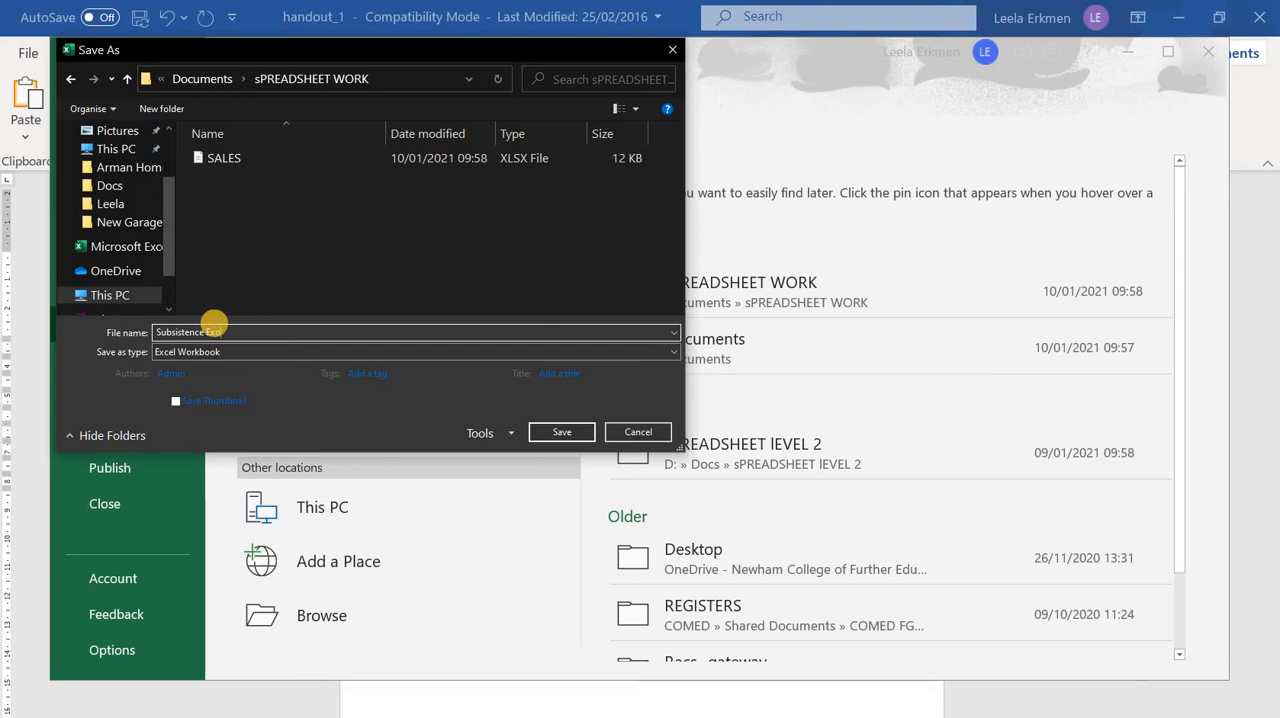
pyautogui.write('ses')
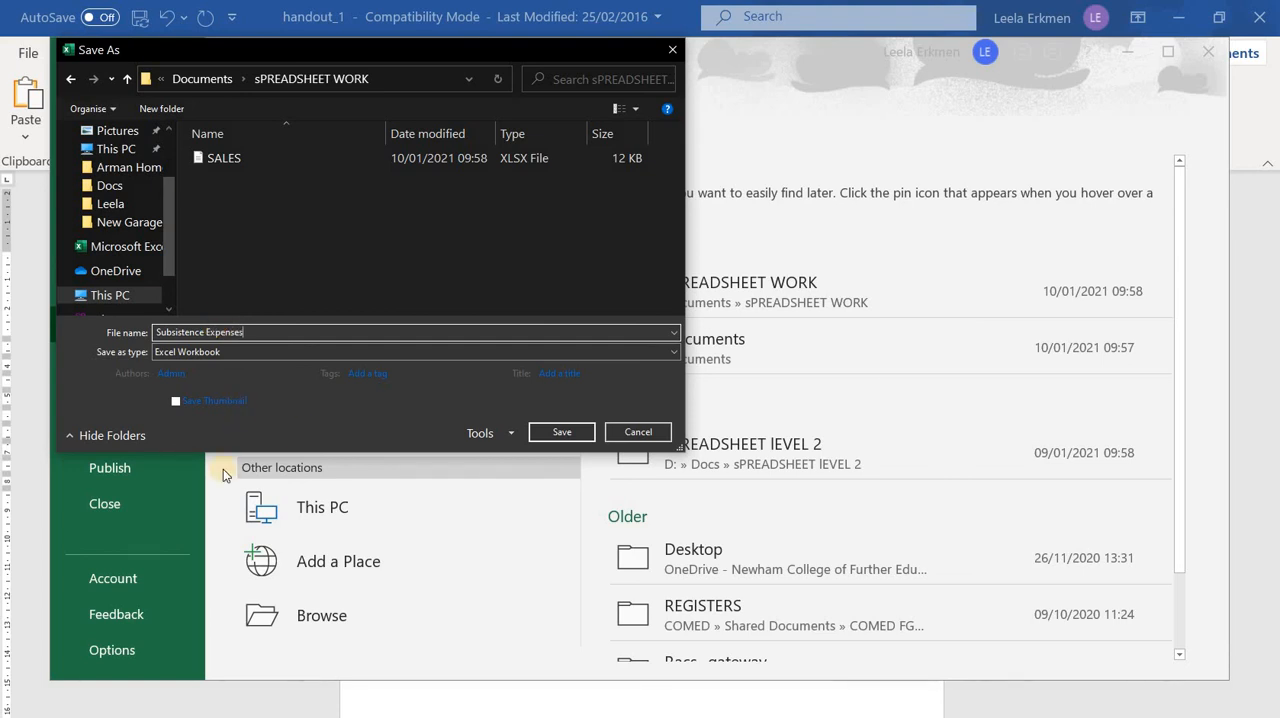
pyautogui.click(584, 432)
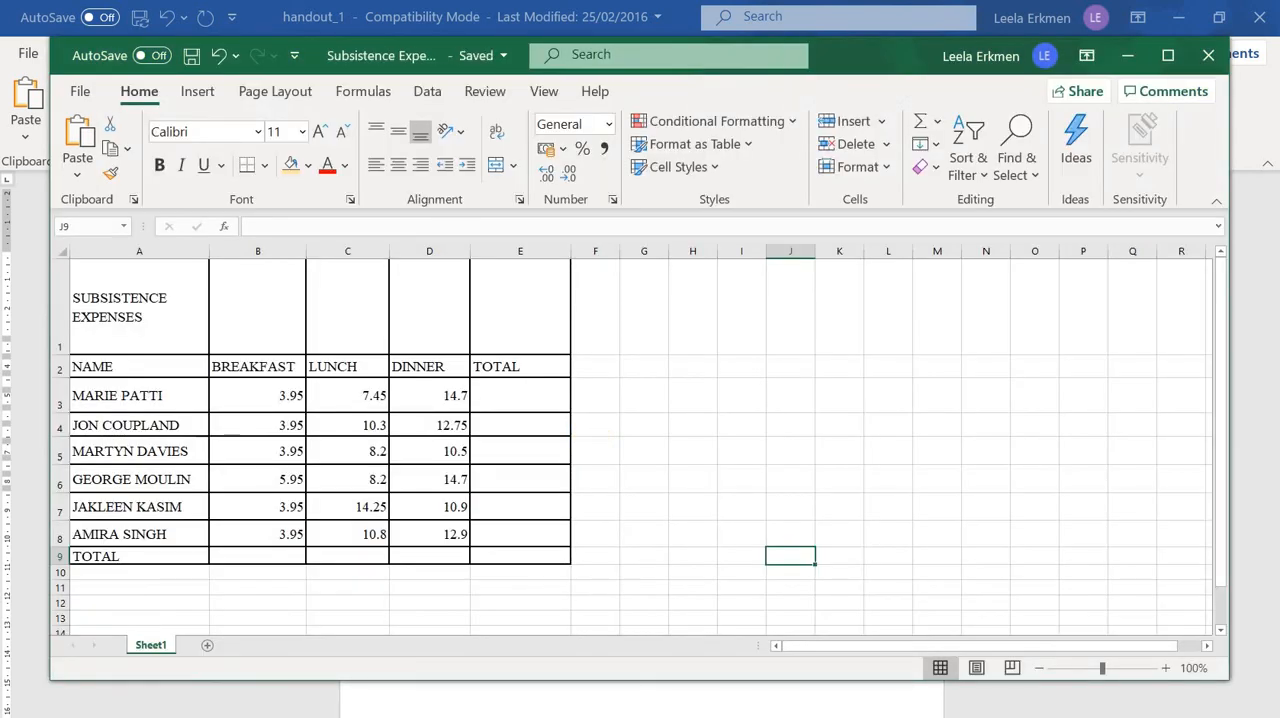
# Switch to the Word handout to check the print and exit instruction, and return to the Subsistence Expenses workbook in Excel
pyautogui.hotkey('alt', 'Tab')
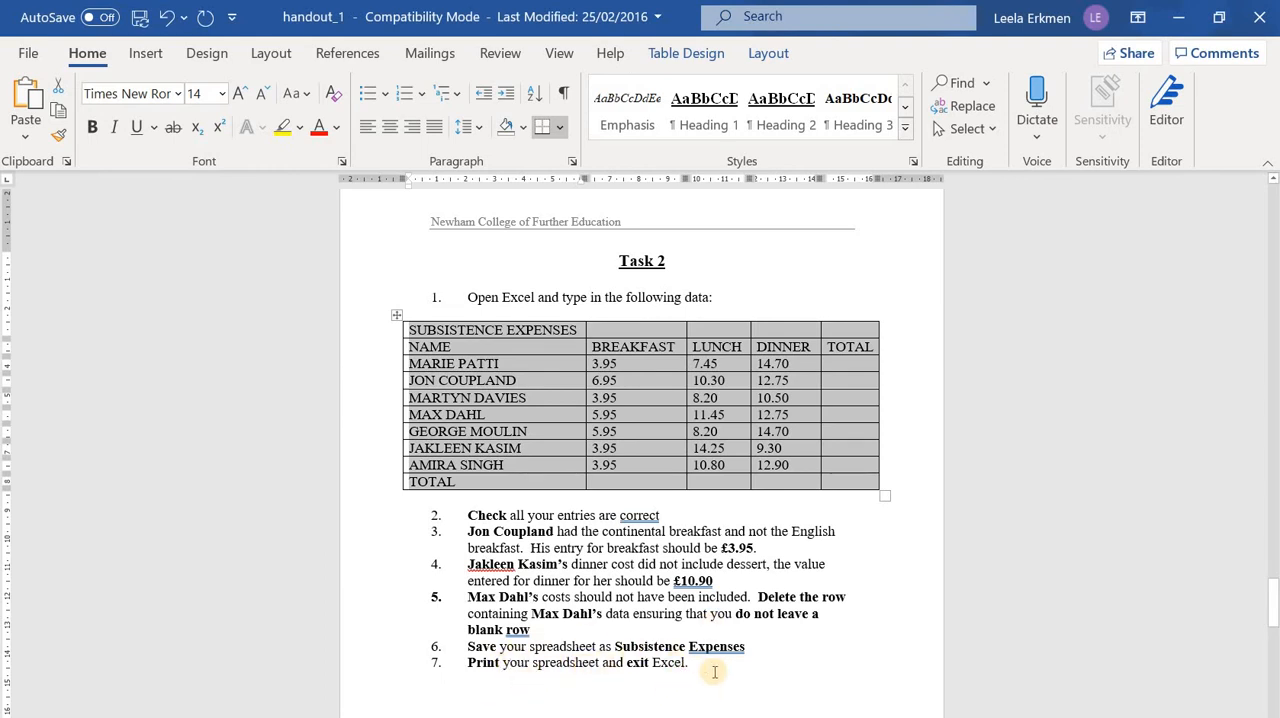
pyautogui.click(802, 716)
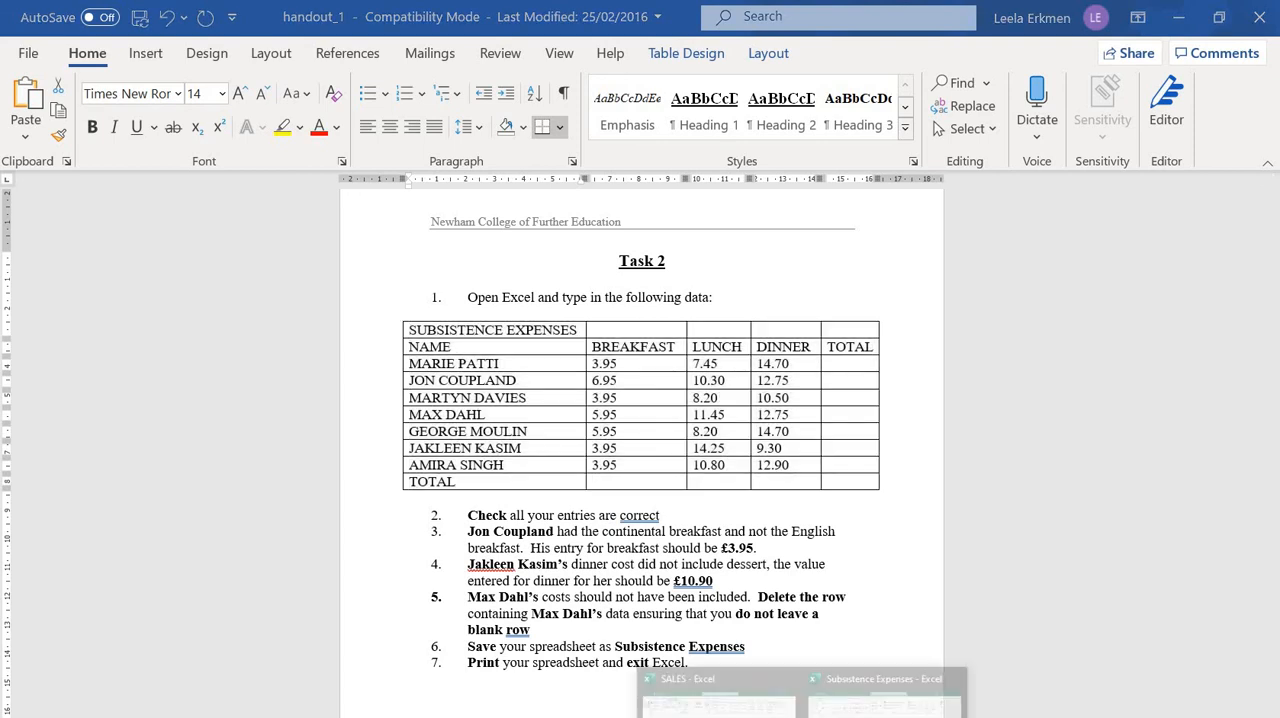
pyautogui.click(884, 700)
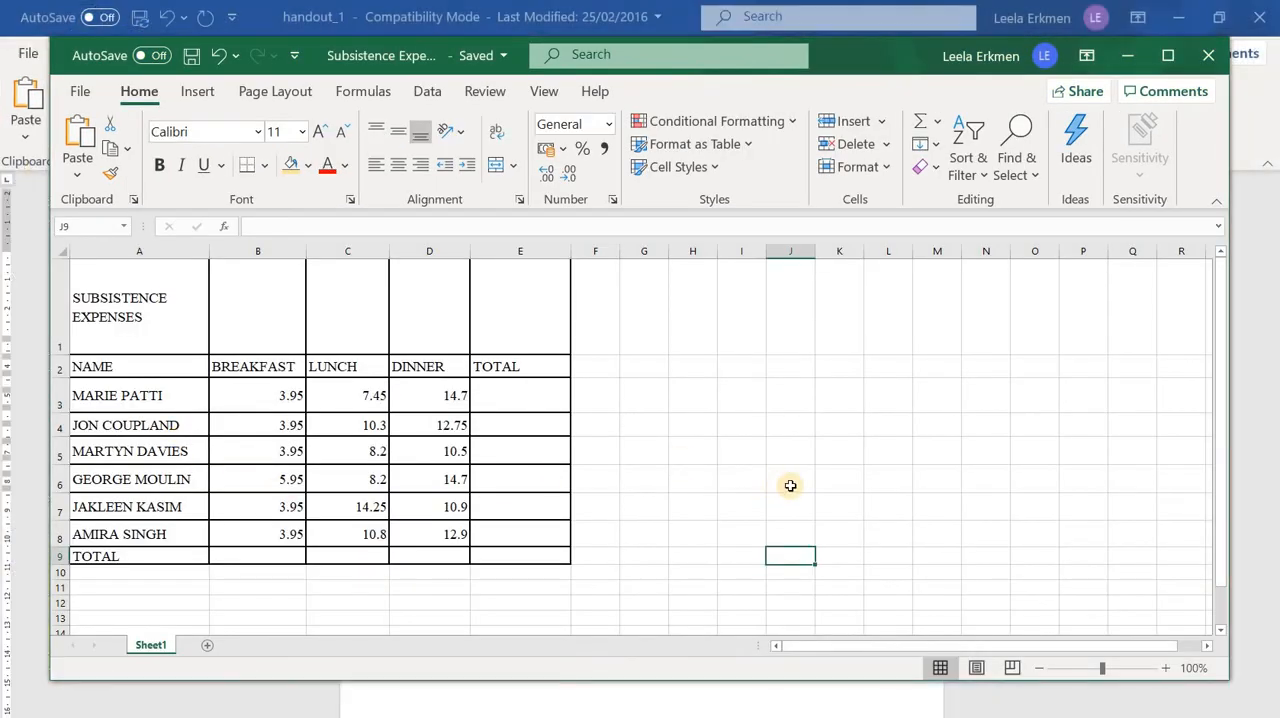
# Make the SUBSISTENCE EXPENSES title in A1 bold and give the cell a light blue fill
pyautogui.click(158, 339)
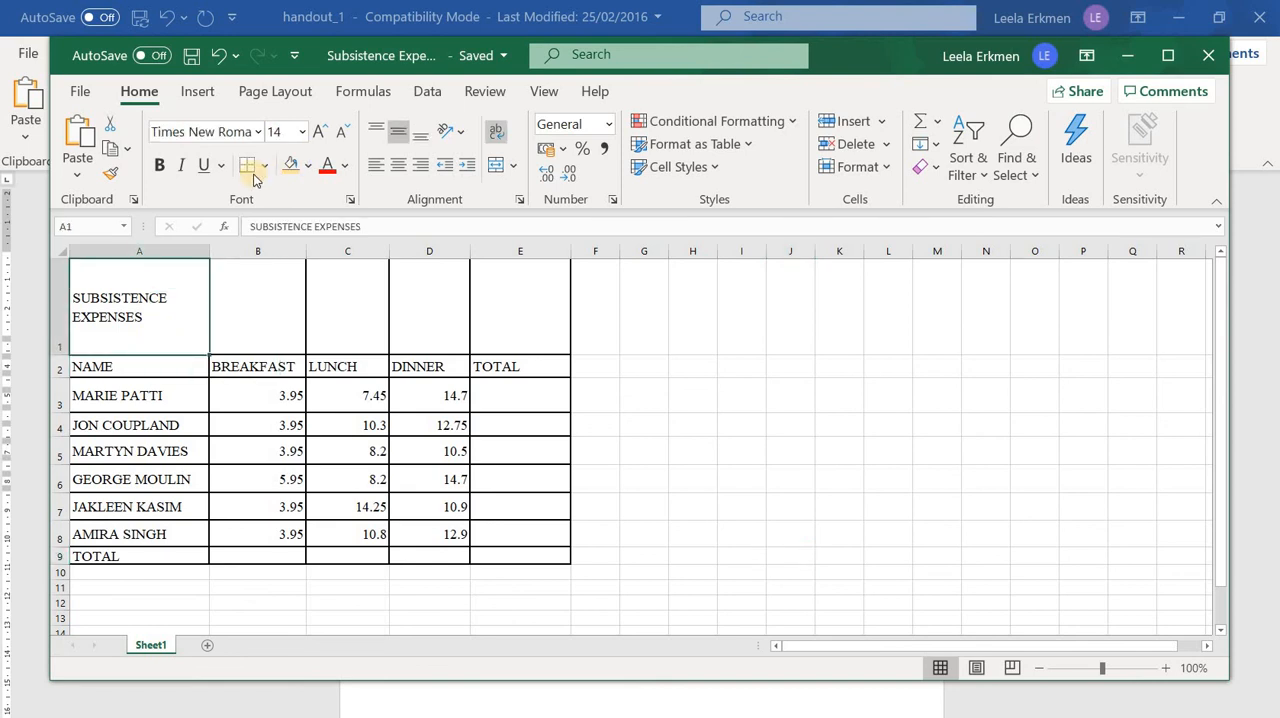
pyautogui.click(159, 166)
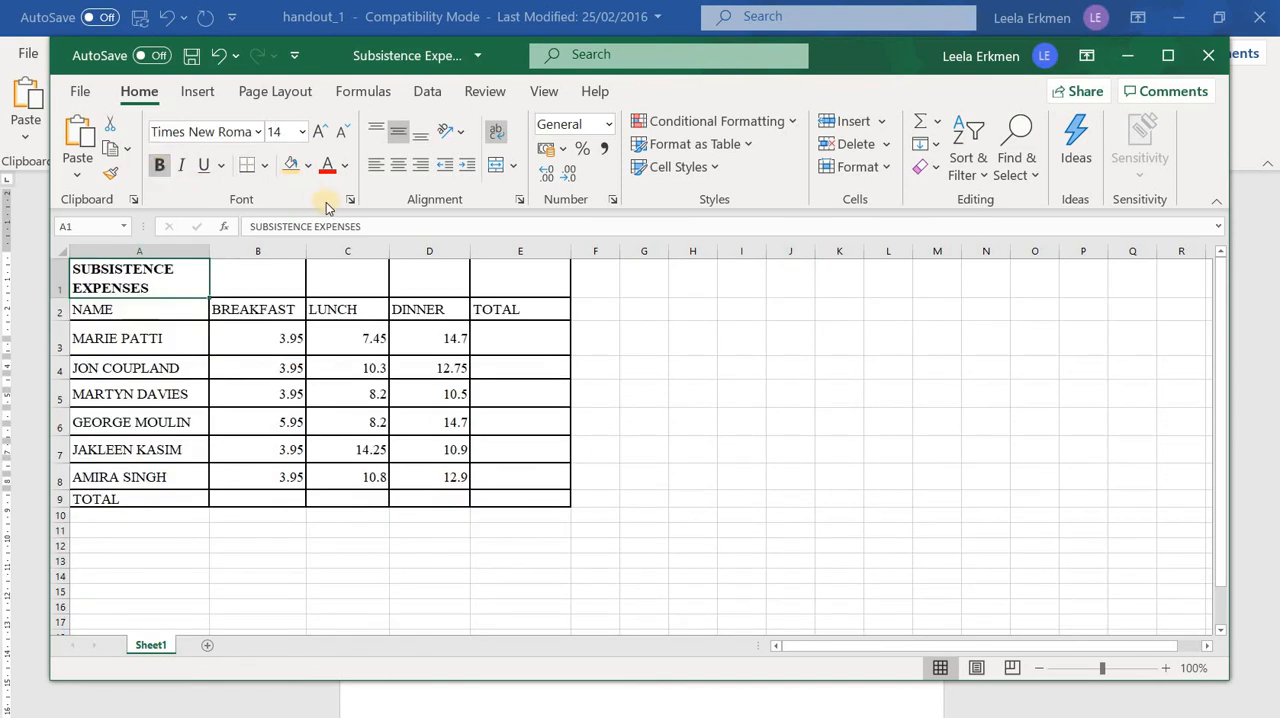
pyautogui.click(309, 166)
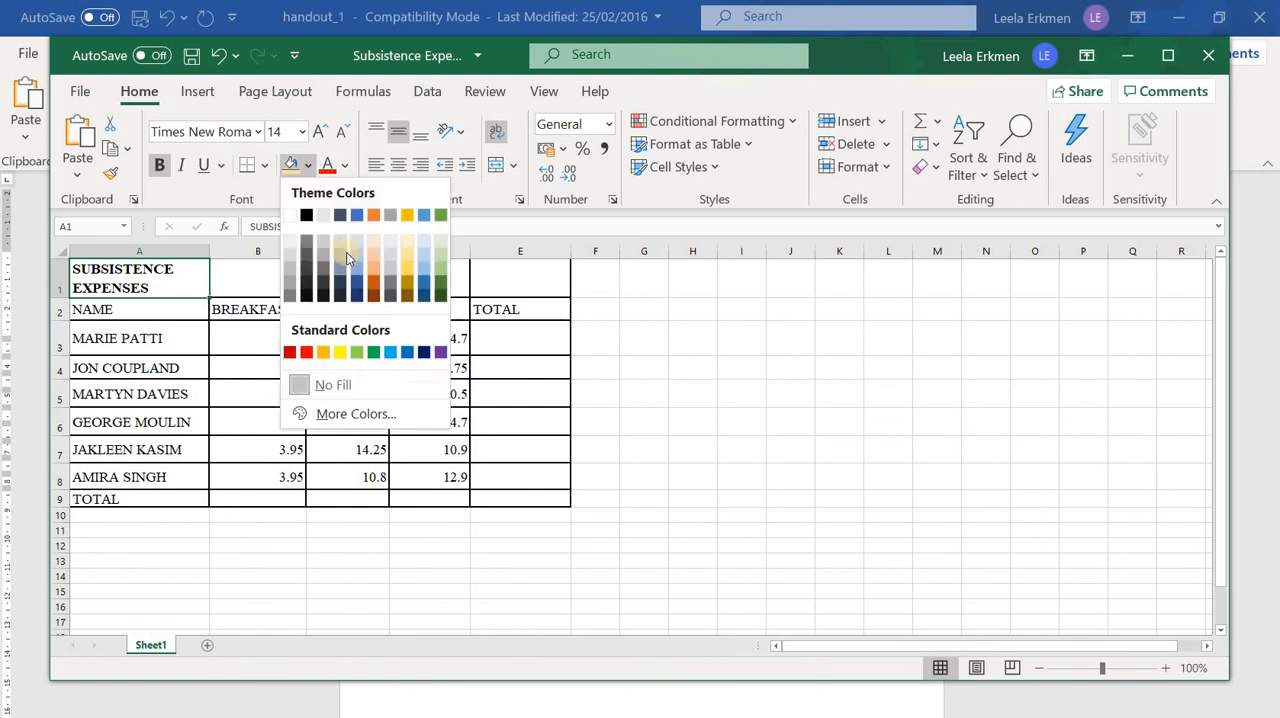
pyautogui.click(746, 381)
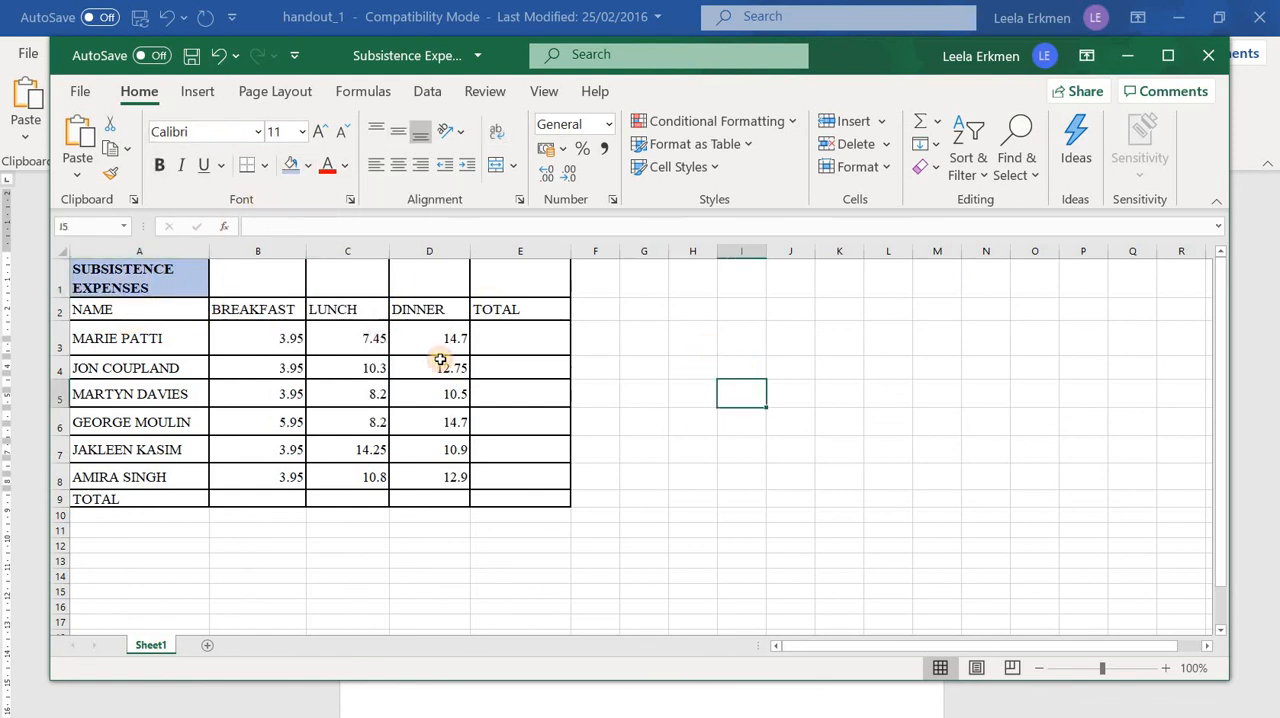
# Make the column headings in A2:E2 bold and increase the height of row 1 slightly
pyautogui.moveTo(150, 310); pyautogui.dragTo(537, 305)
pyautogui.click(160, 164)
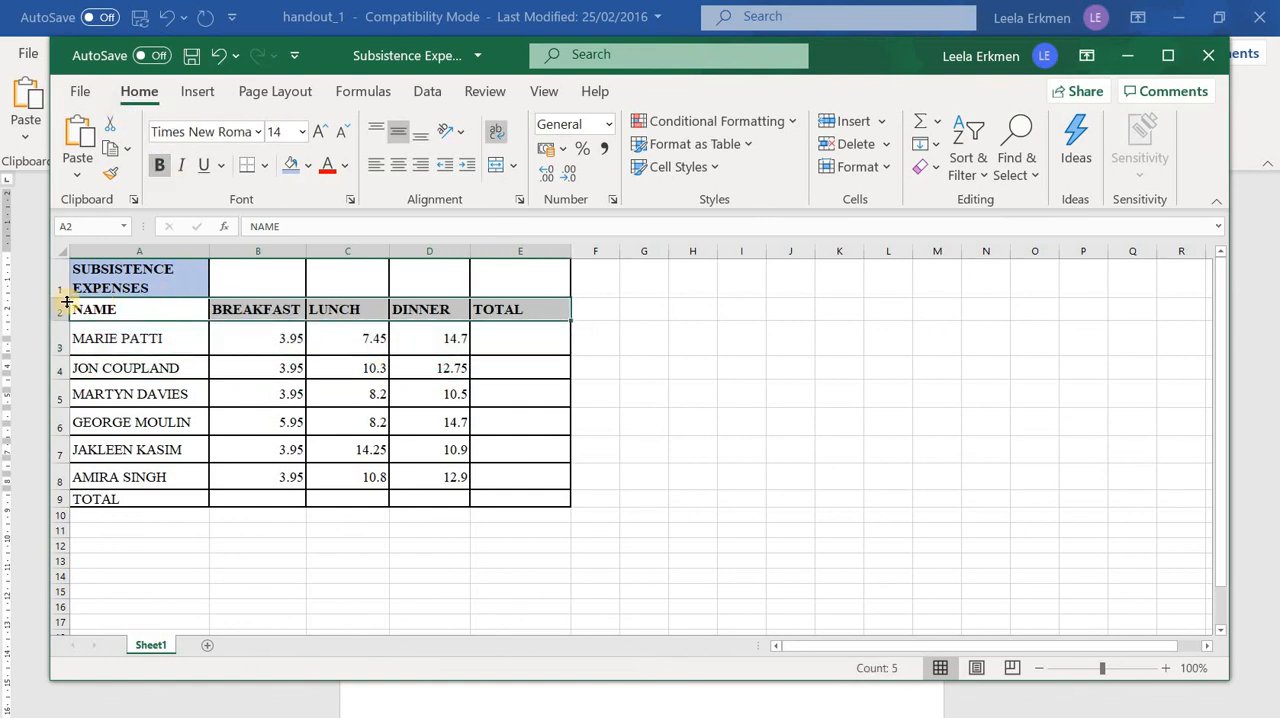
pyautogui.moveTo(59, 298); pyautogui.dragTo(59, 312)
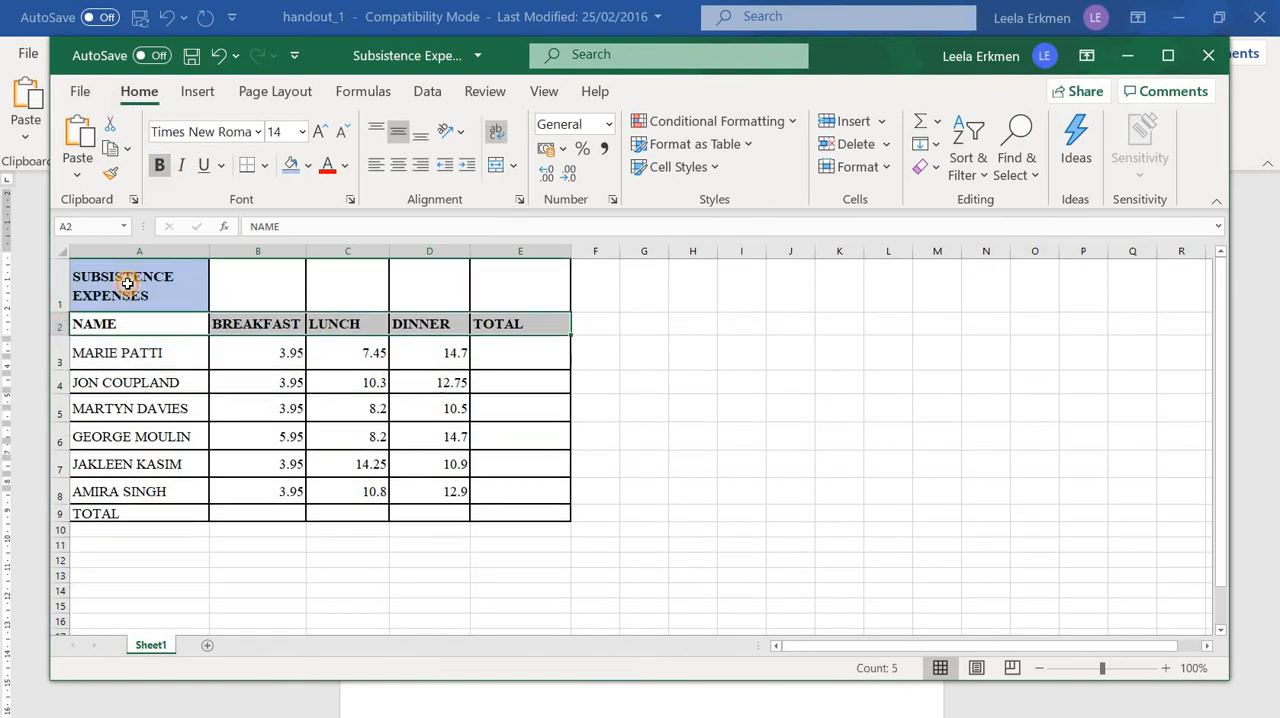
# Merge and centre the SUBSISTENCE EXPENSES title across A1:B1 and look at the other merge options
pyautogui.moveTo(128, 285); pyautogui.dragTo(265, 306)
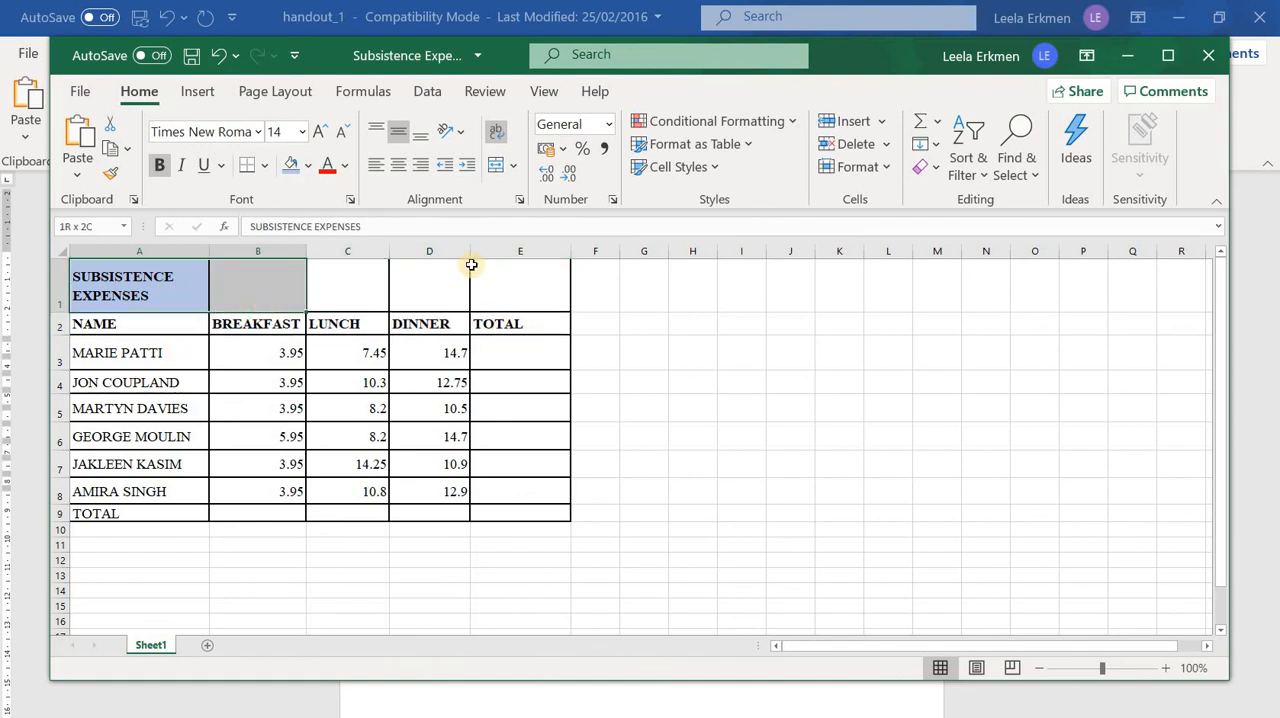
pyautogui.click(496, 168)
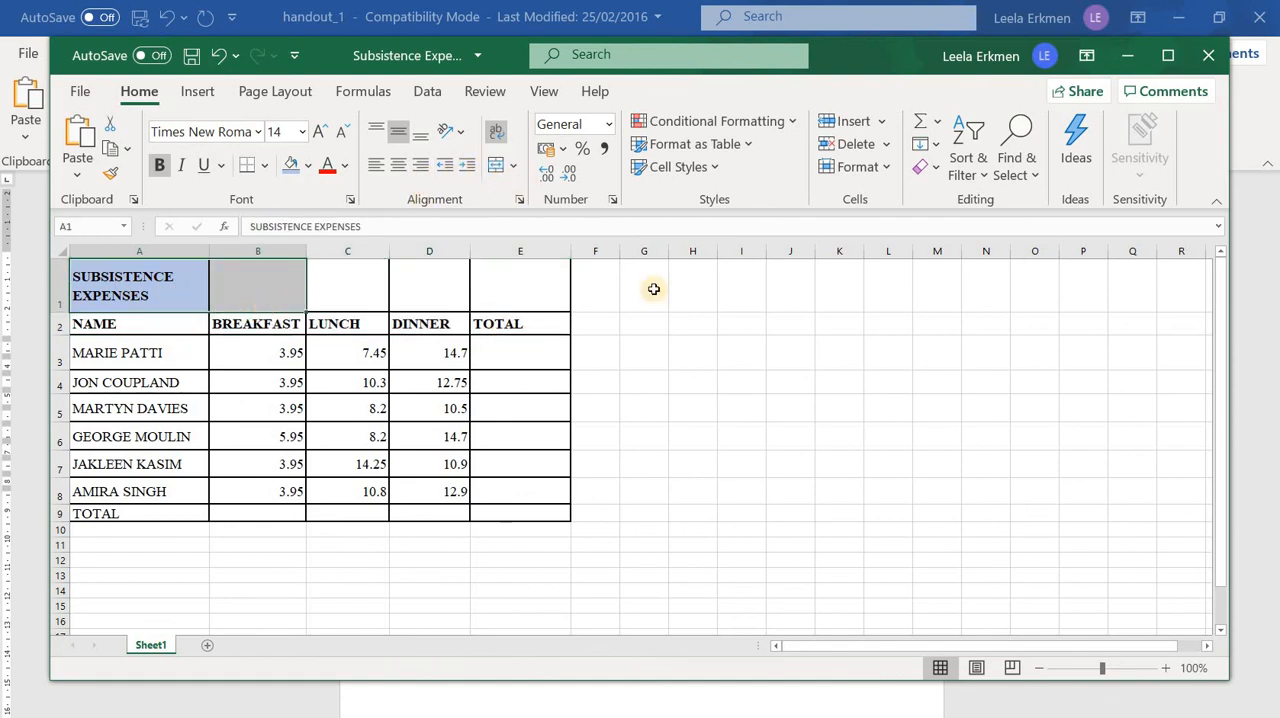
pyautogui.click(818, 434)
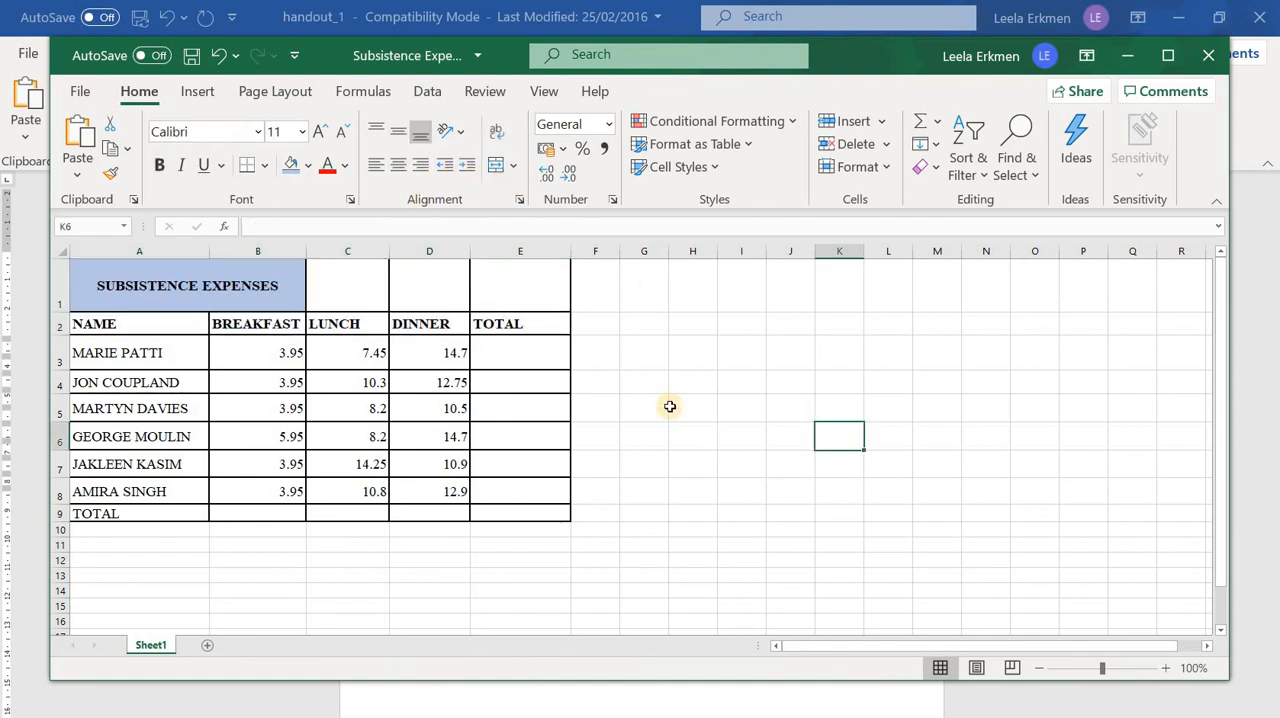
pyautogui.click(514, 167)
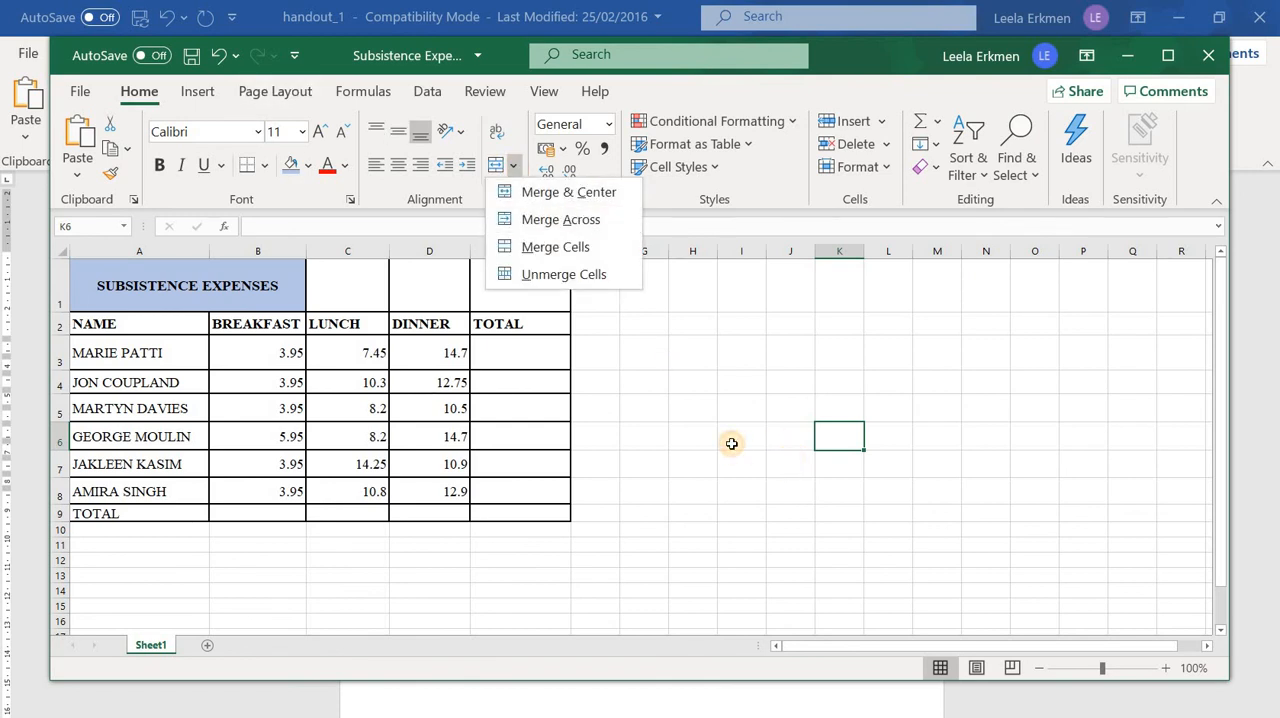
pyautogui.click(732, 444)
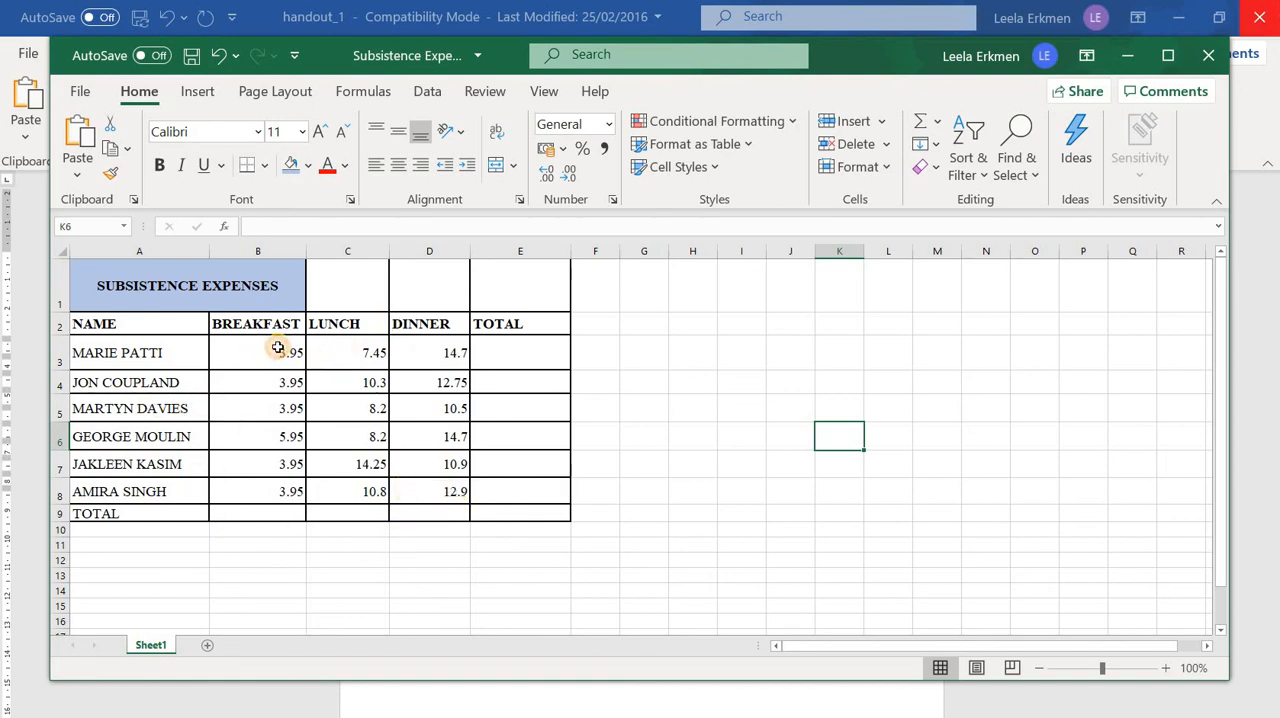
# Sum each person's breakfast, lunch and dinner values into the TOTAL column with AutoSum over B3:E8
pyautogui.moveTo(277, 347); pyautogui.dragTo(523, 490)
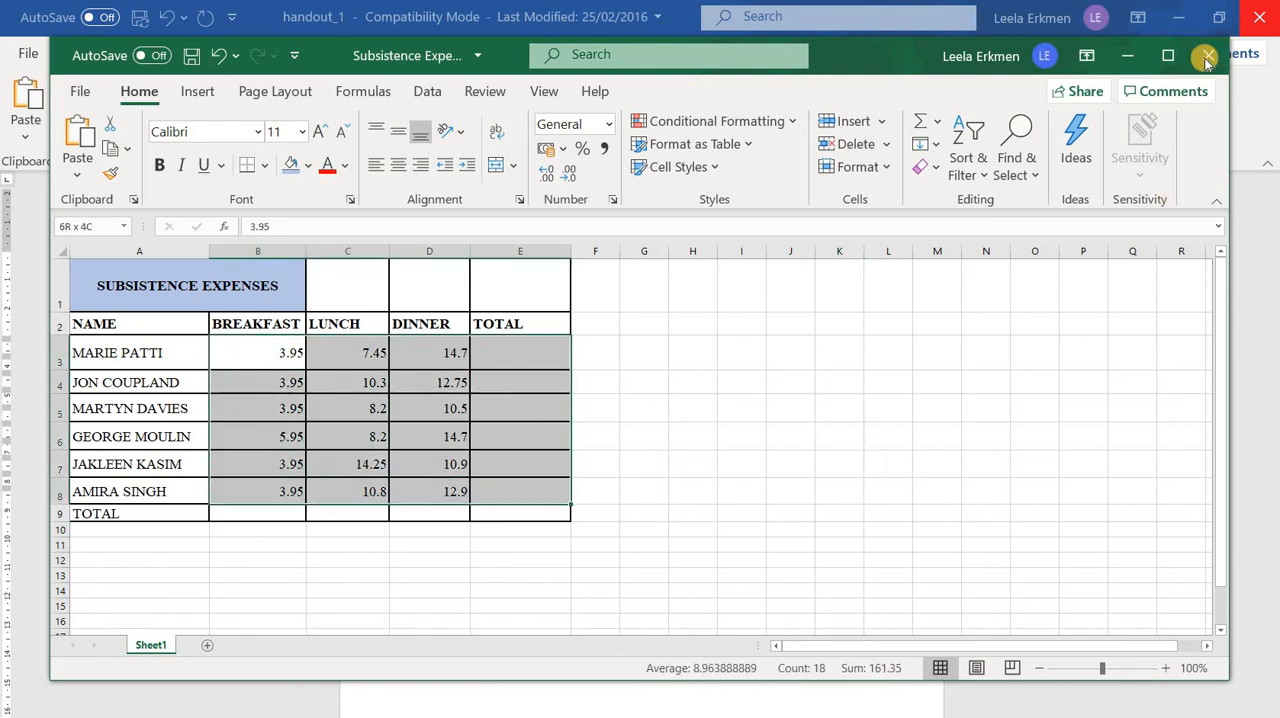
pyautogui.click(939, 123)
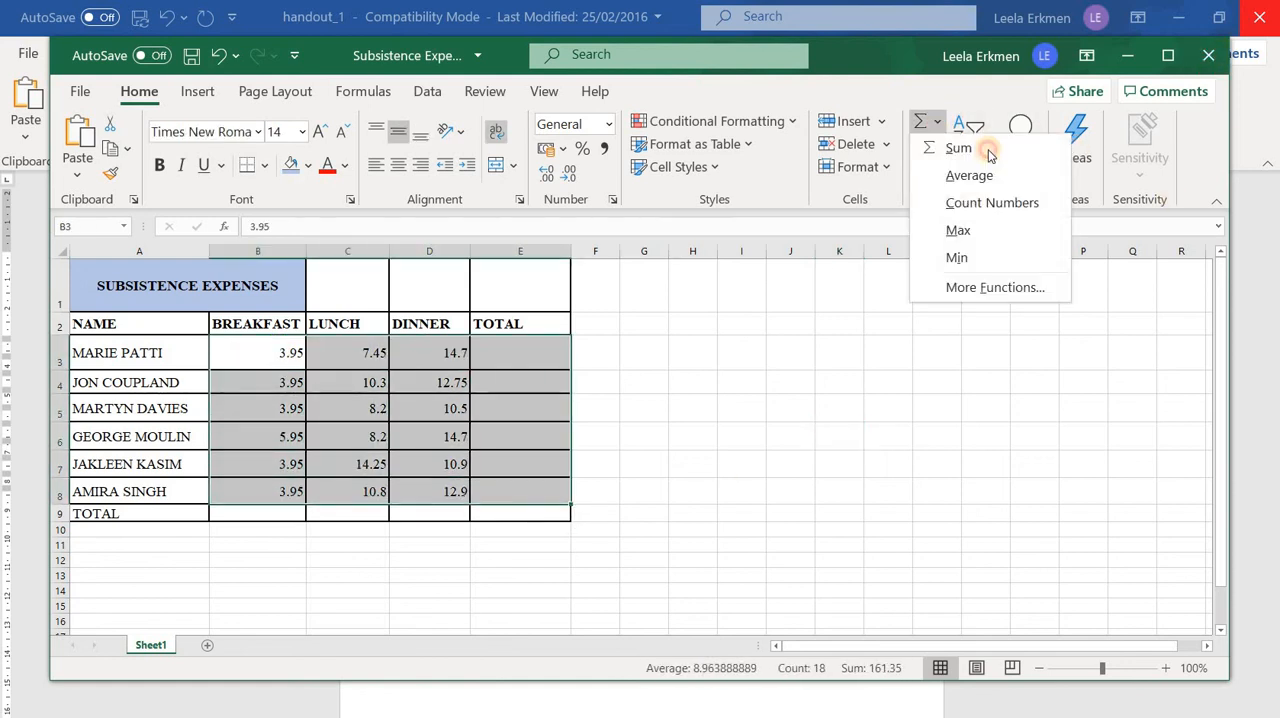
pyautogui.click(988, 149)
# Total the BREAKFAST column in B9 with AutoSum, and apply AutoSum to C3:E9 for the remaining totals
pyautogui.moveTo(277, 357); pyautogui.dragTo(245, 511)
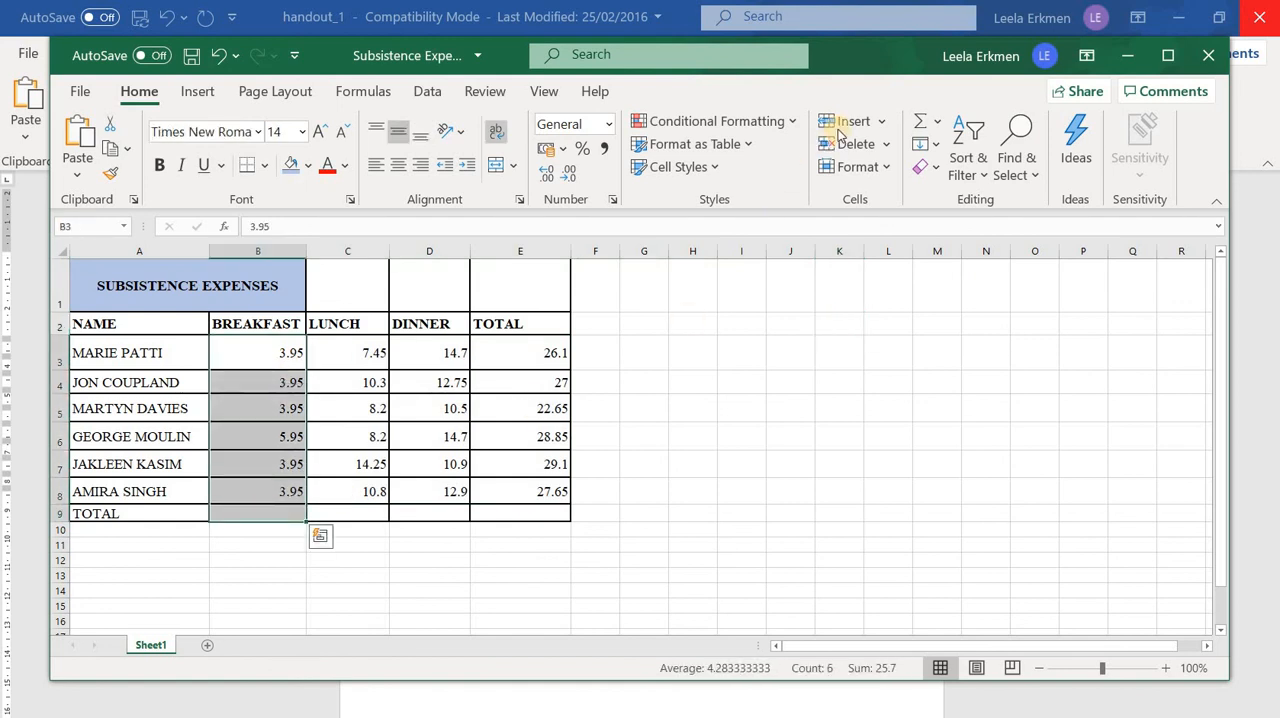
pyautogui.click(925, 121)
pyautogui.moveTo(357, 349); pyautogui.dragTo(502, 512)
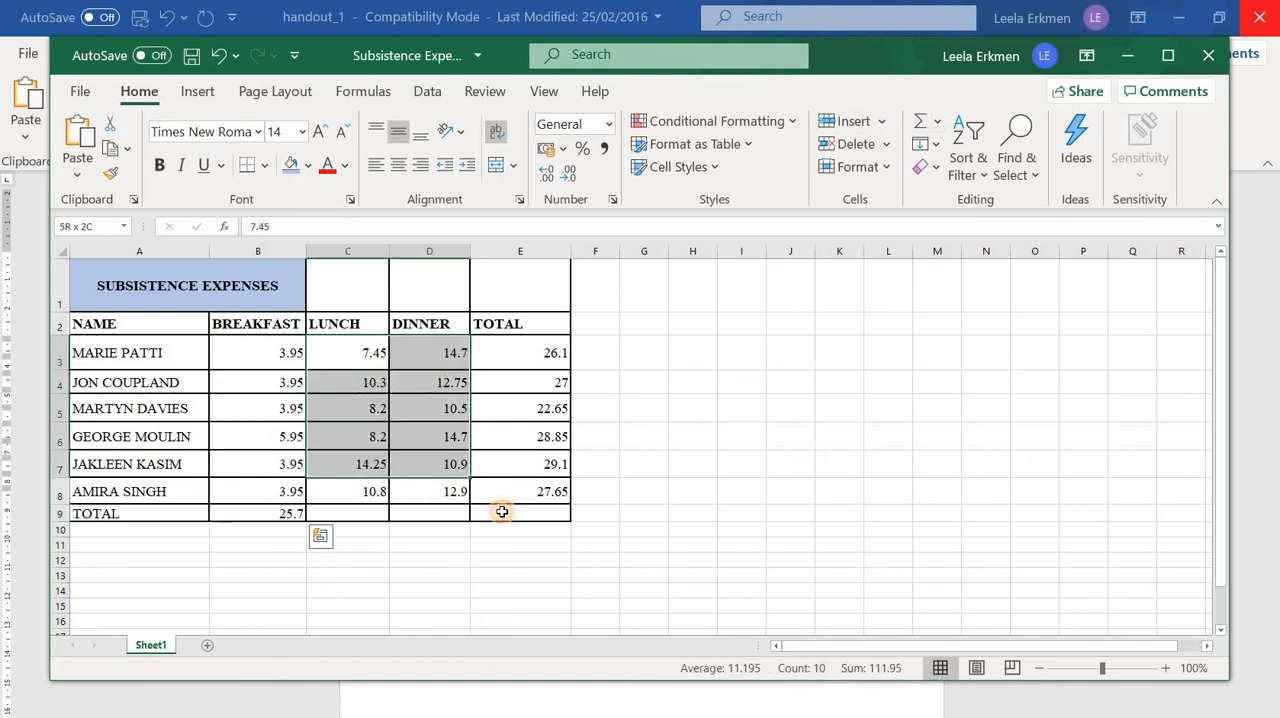
pyautogui.click(920, 121)
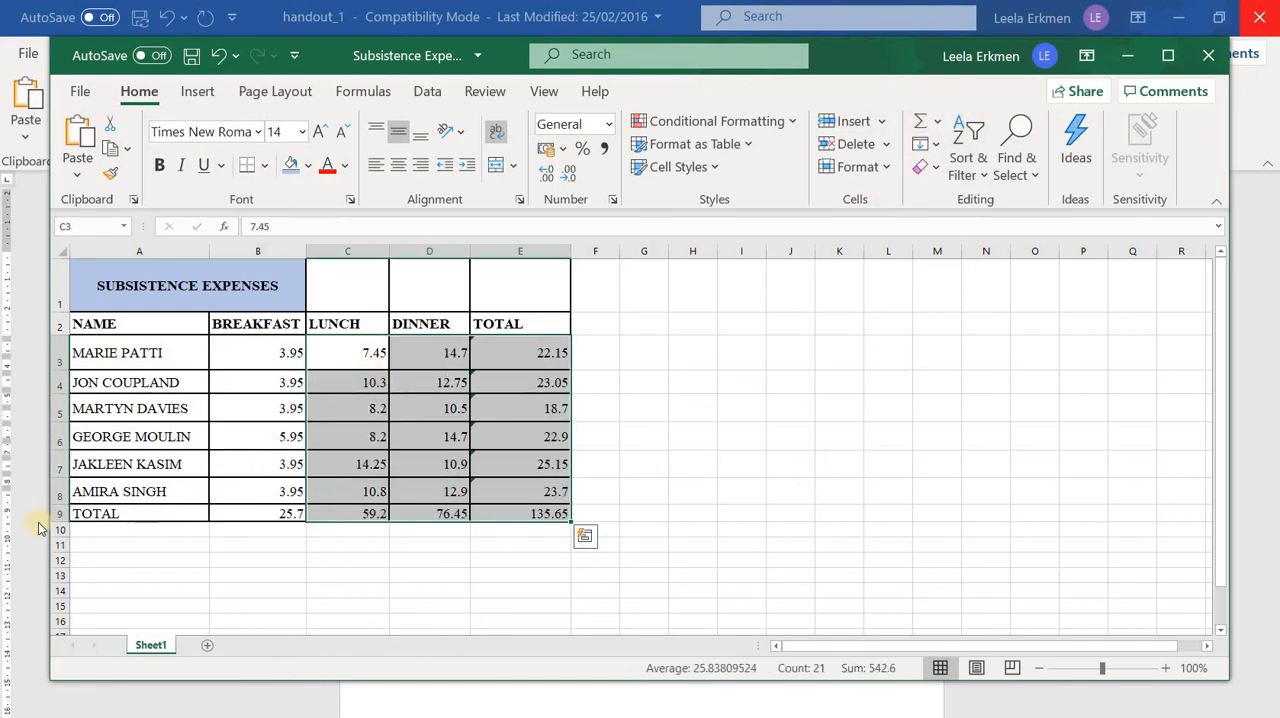
pyautogui.click(687, 476)
# Make the TOTAL label in A9 bold and fill the total row A9:E9 and the total column E1:E9 with light blue
pyautogui.click(87, 513)
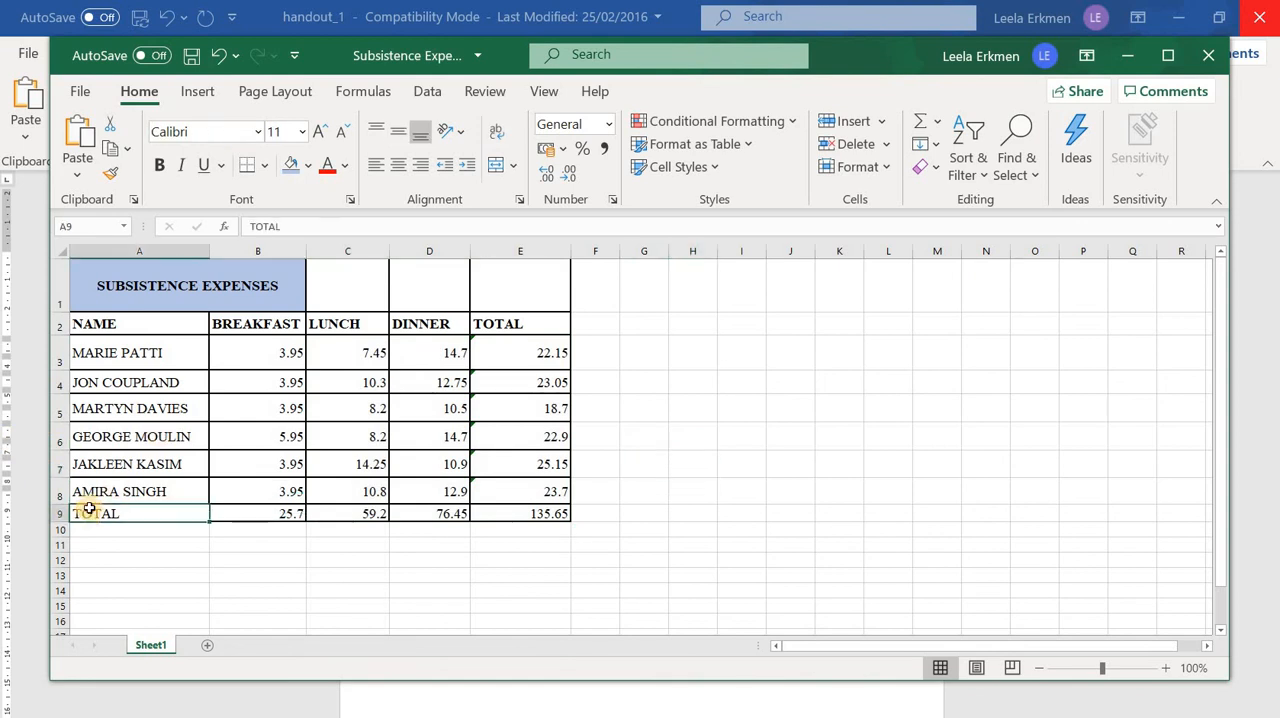
pyautogui.click(92, 570)
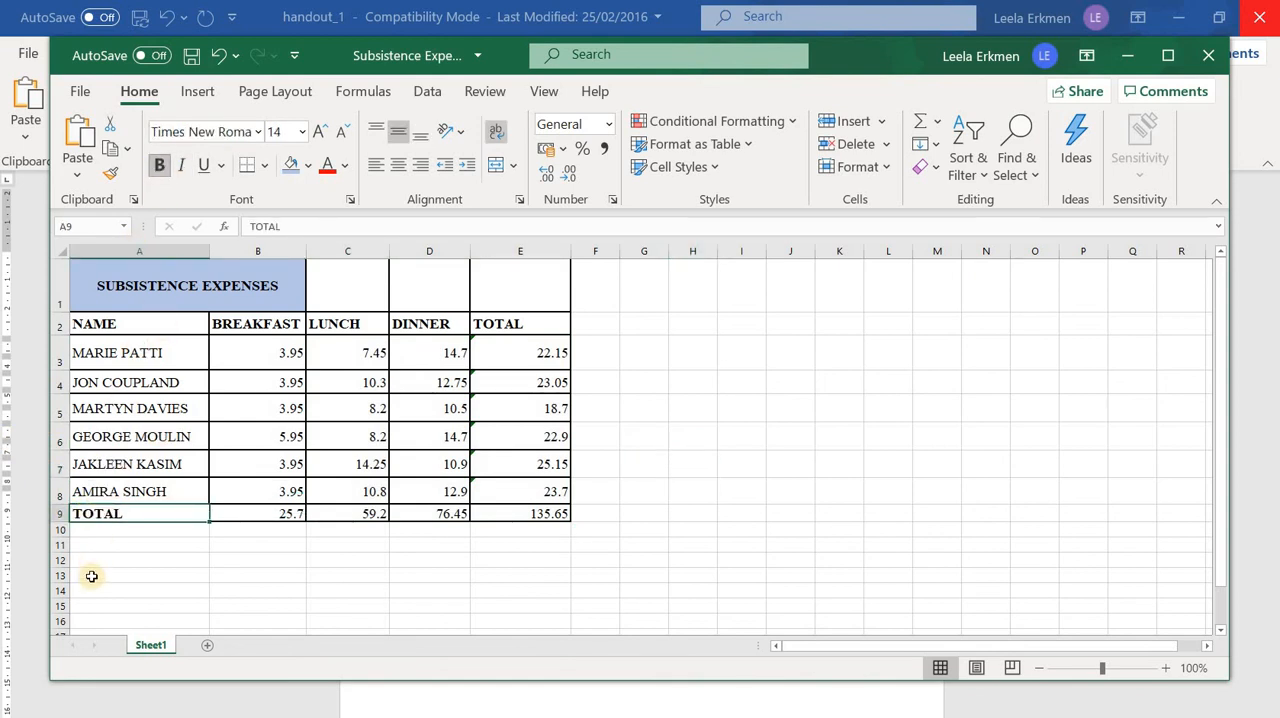
pyautogui.moveTo(167, 517); pyautogui.dragTo(540, 515)
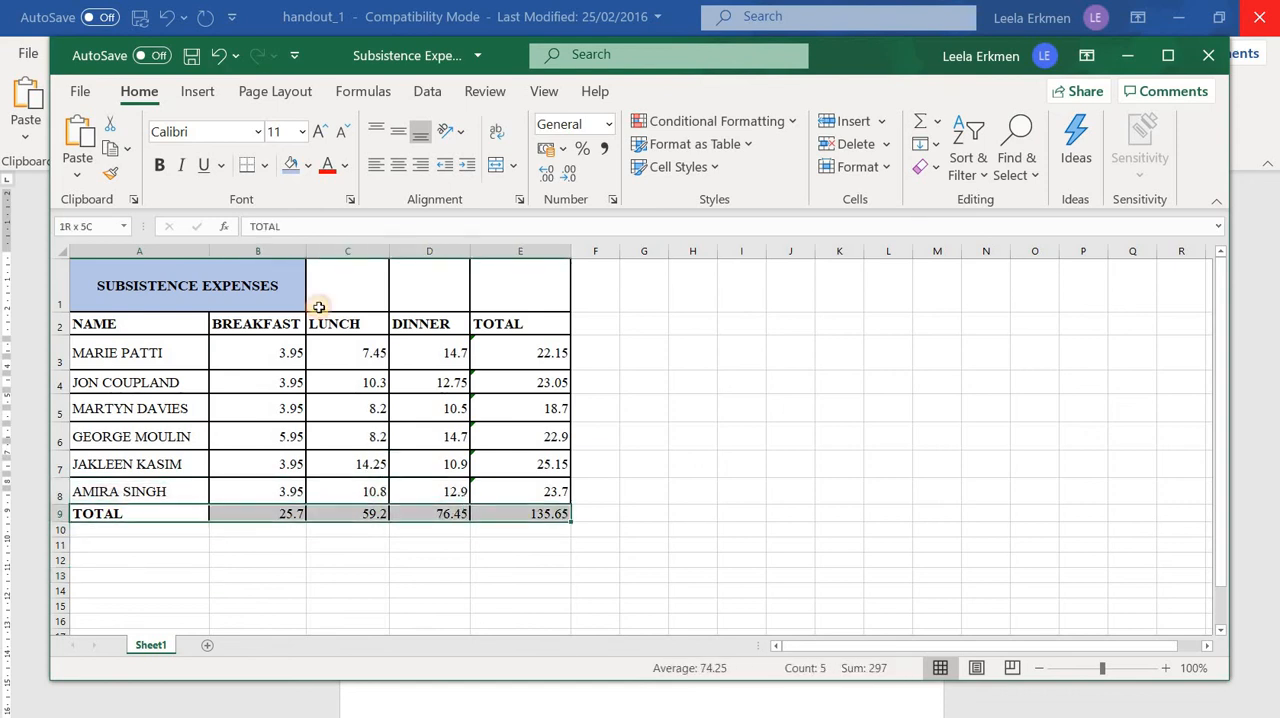
pyautogui.moveTo(500, 290); pyautogui.dragTo(487, 511)
pyautogui.click(291, 166)
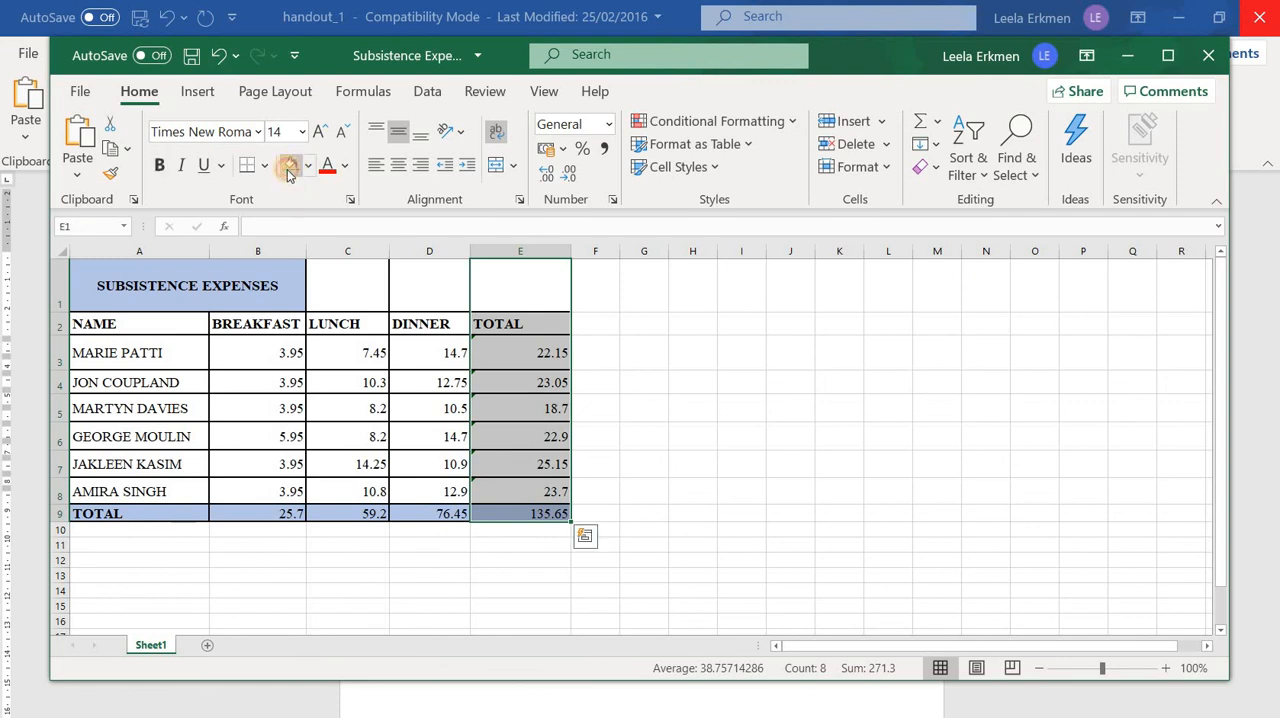
pyautogui.click(839, 408)
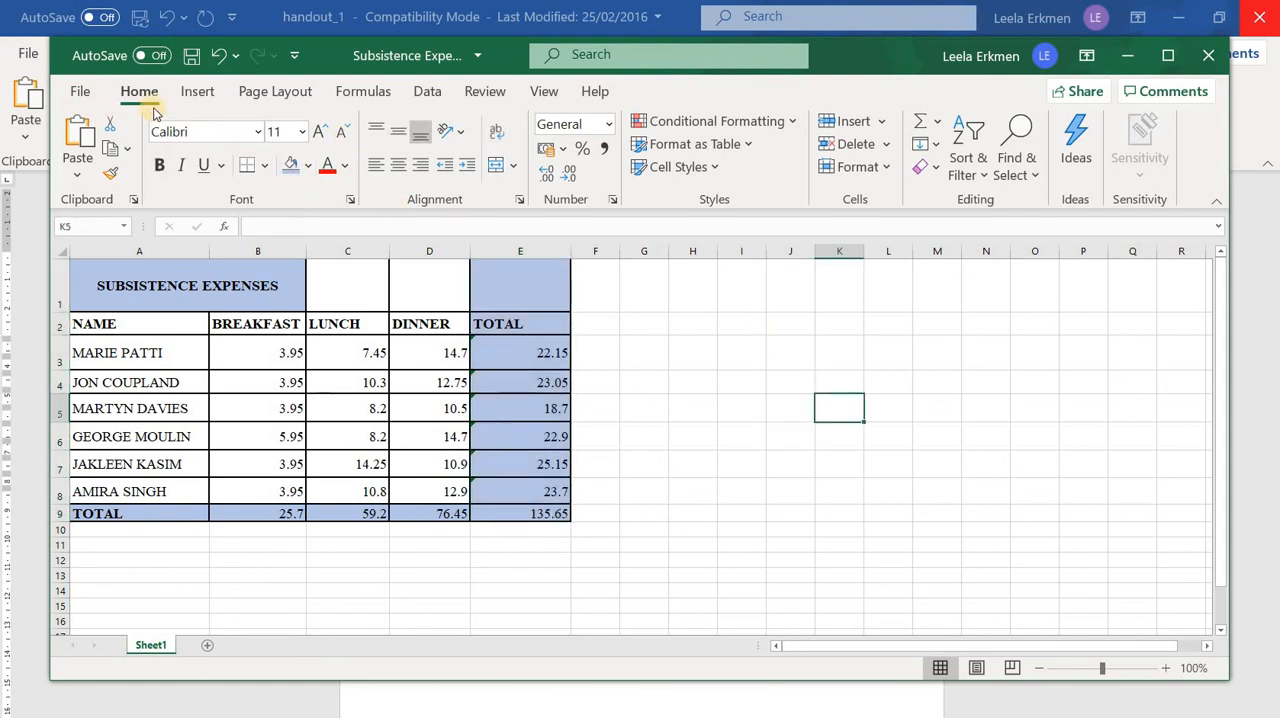
# Insert a page header with the author's first name in its centre section, check it, and return to Normal view
pyautogui.click(205, 95)
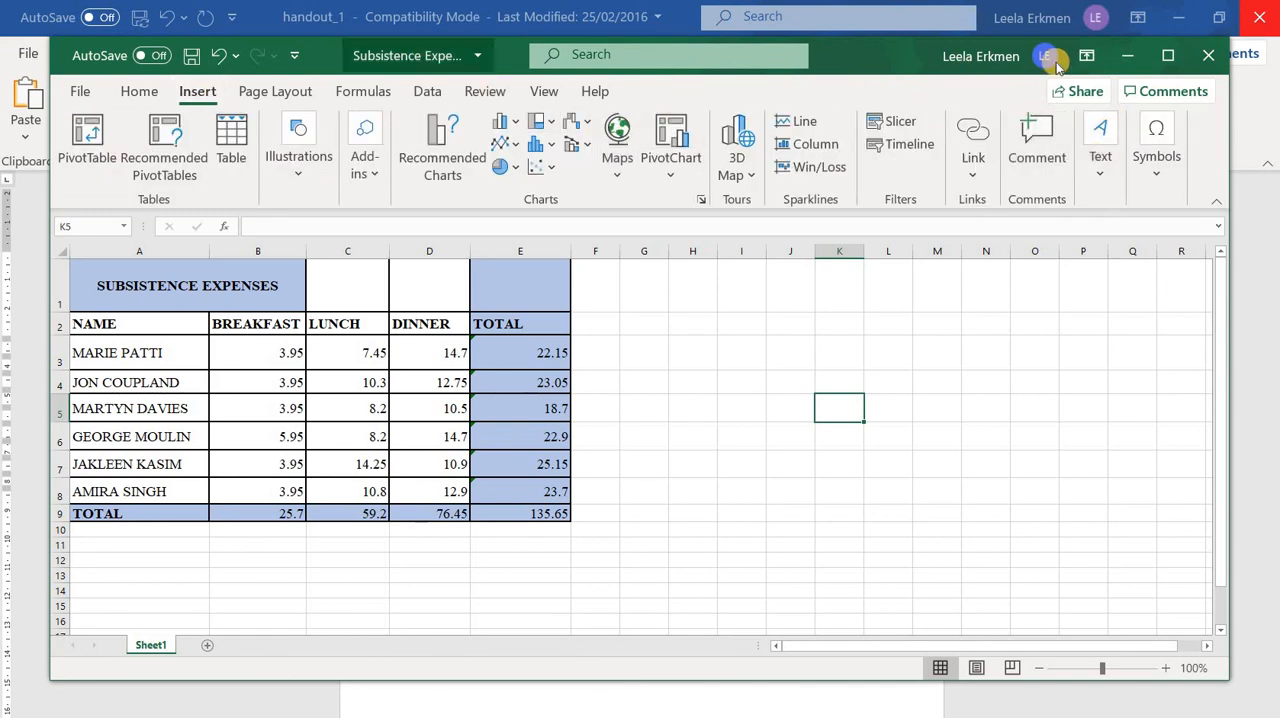
pyautogui.click(1100, 150)
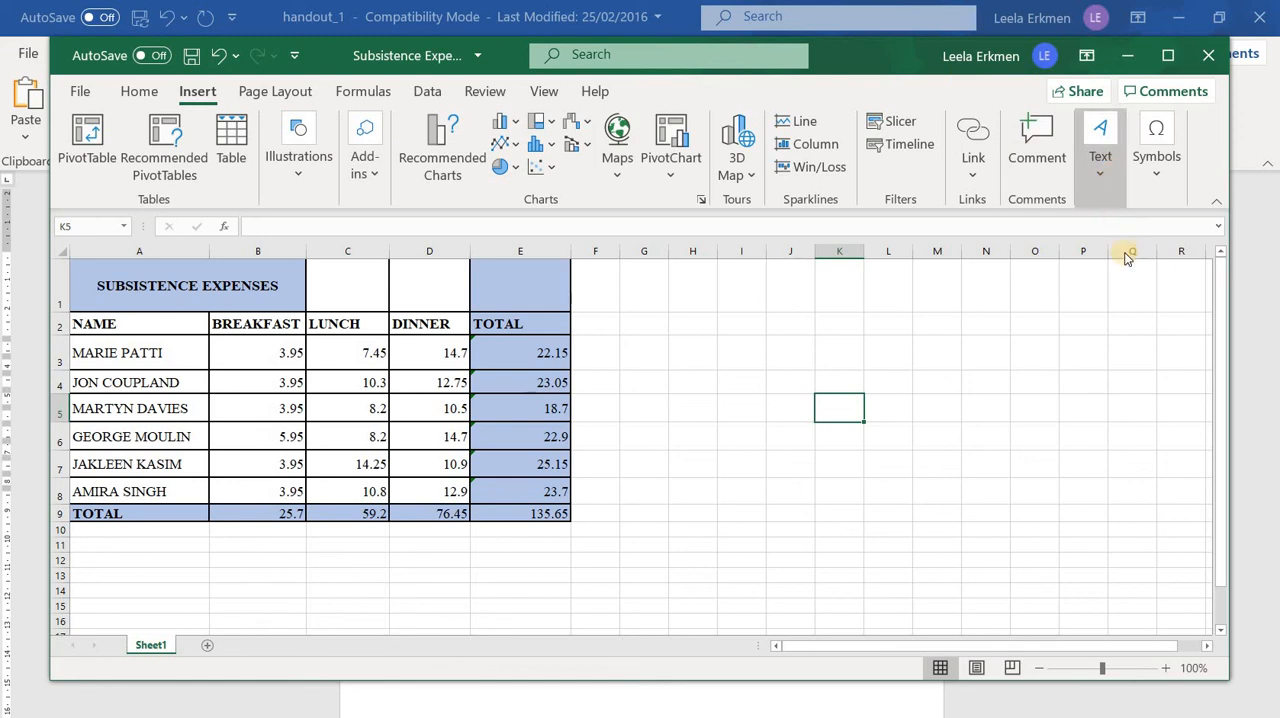
pyautogui.click(1087, 272)
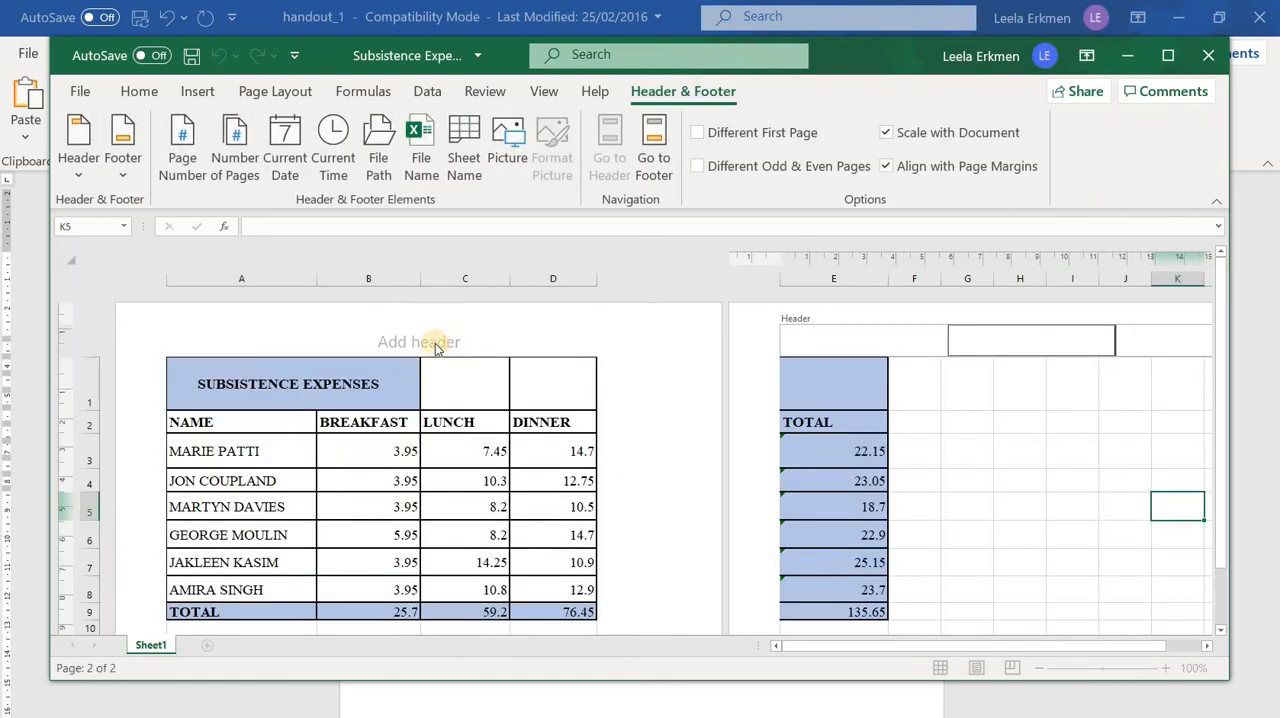
pyautogui.click(435, 345)
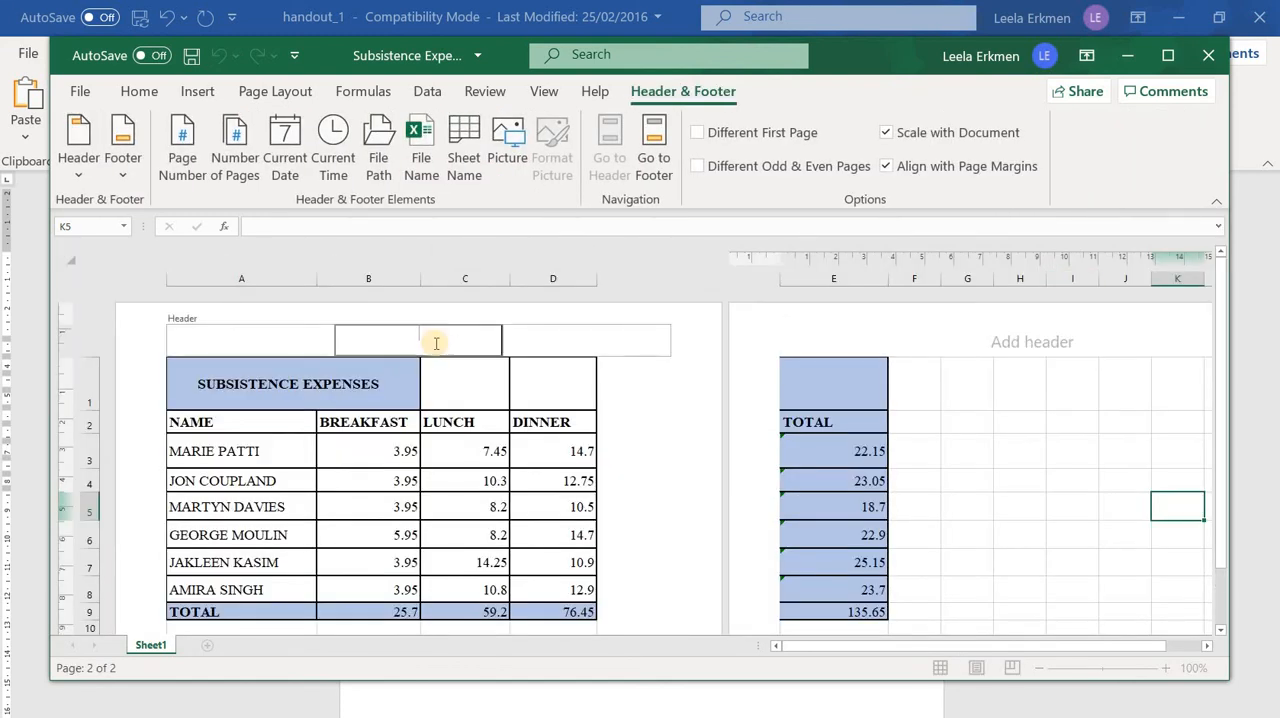
pyautogui.write('Leela')
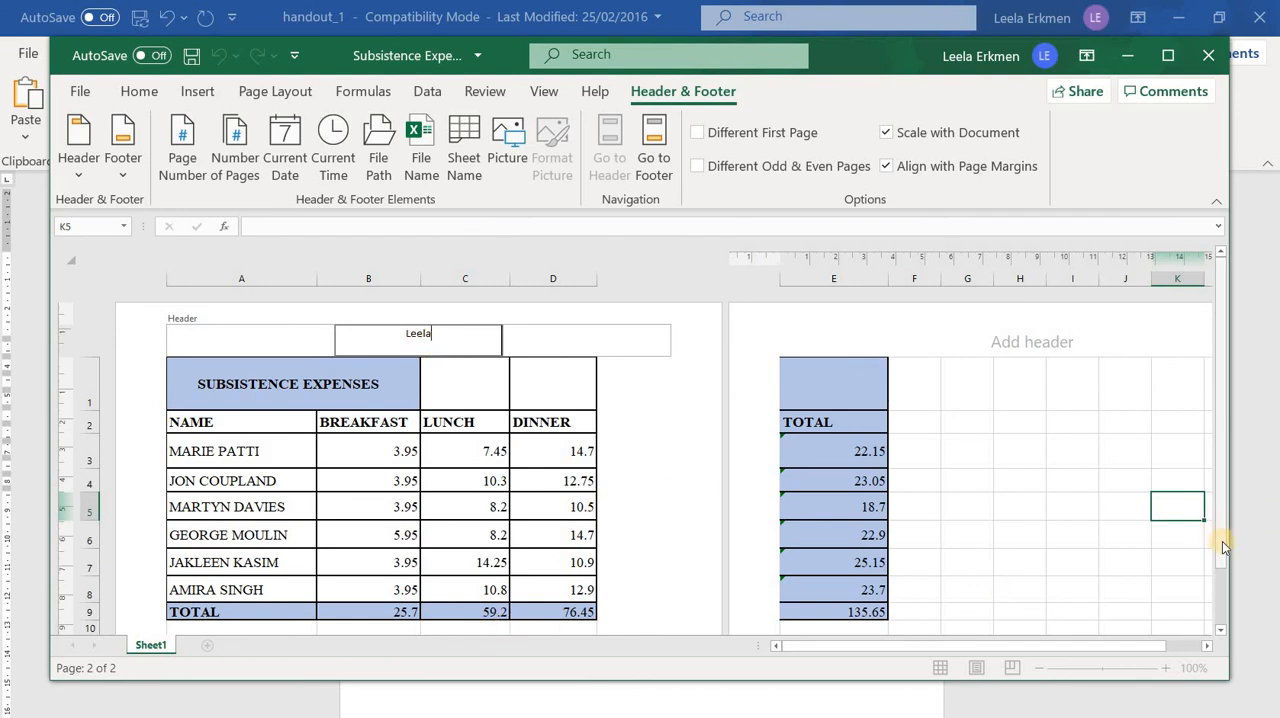
pyautogui.scroll(-1, 600, 560)
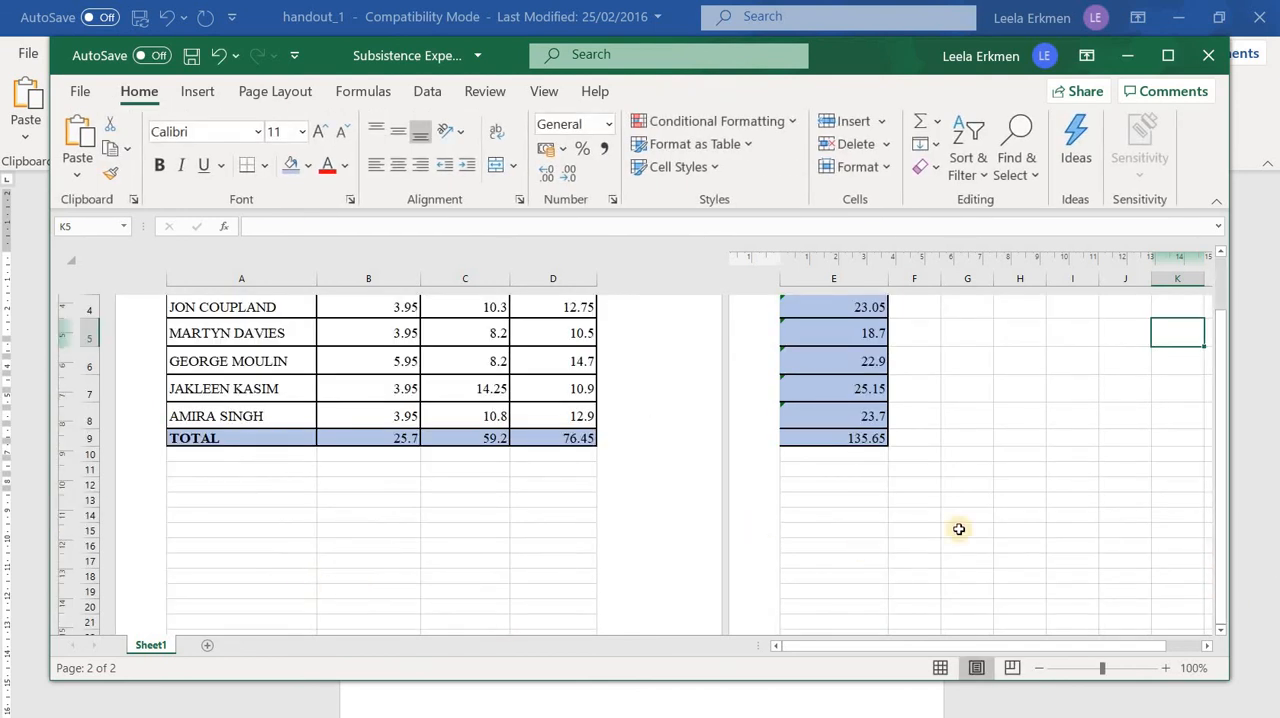
pyautogui.scroll(2, 480, 490)
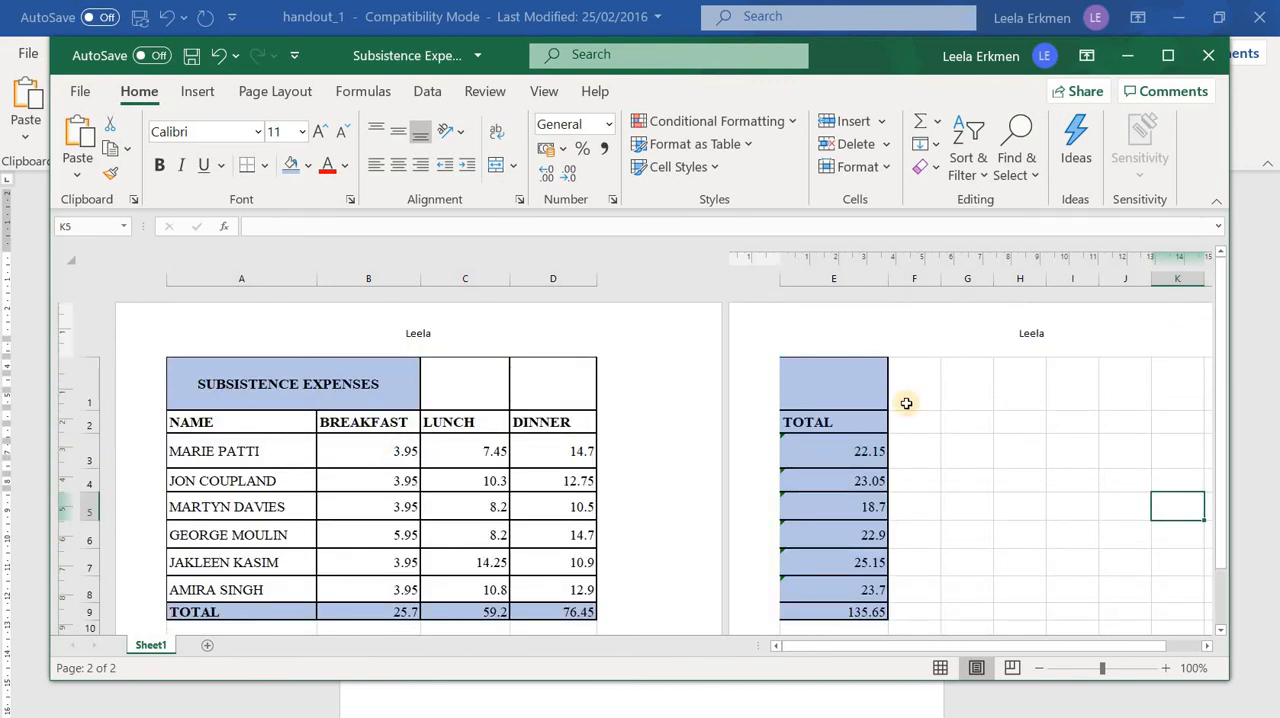
pyautogui.click(940, 667)
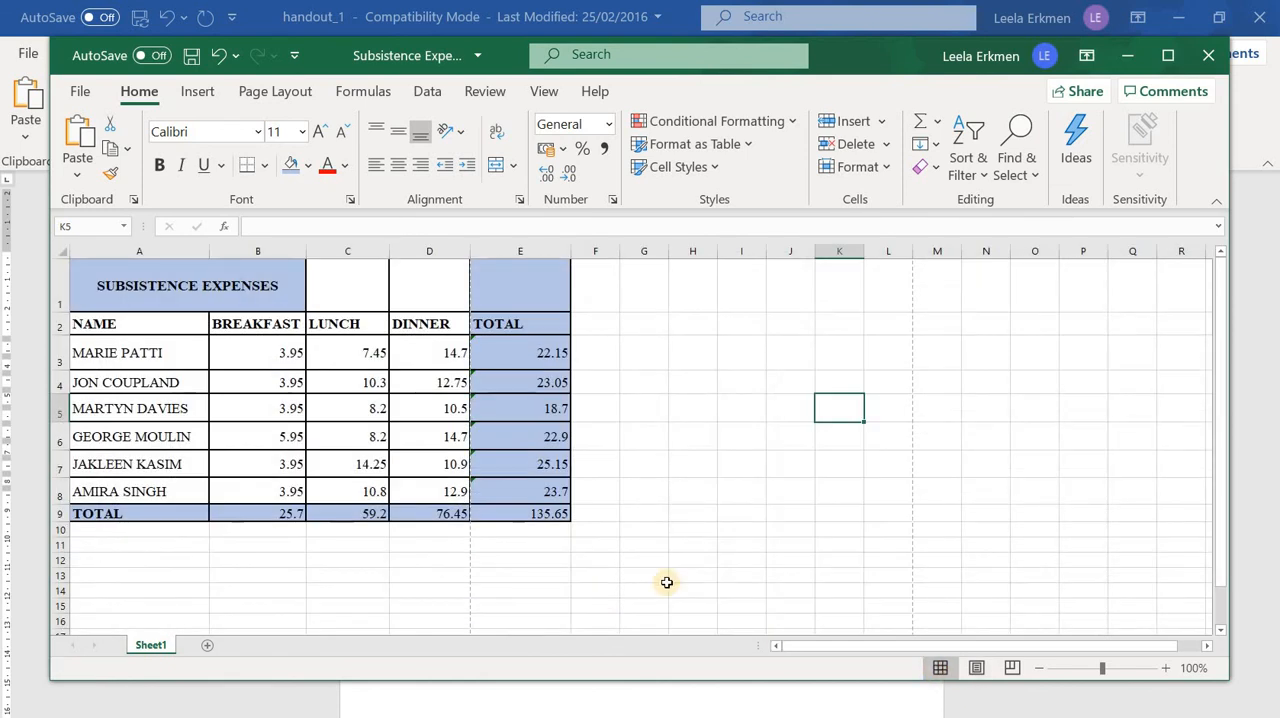
# Set the Subsistence Expenses sheet's page orientation to Landscape and save the workbook
pyautogui.moveTo(1221, 577); pyautogui.dragTo(1264, 481)
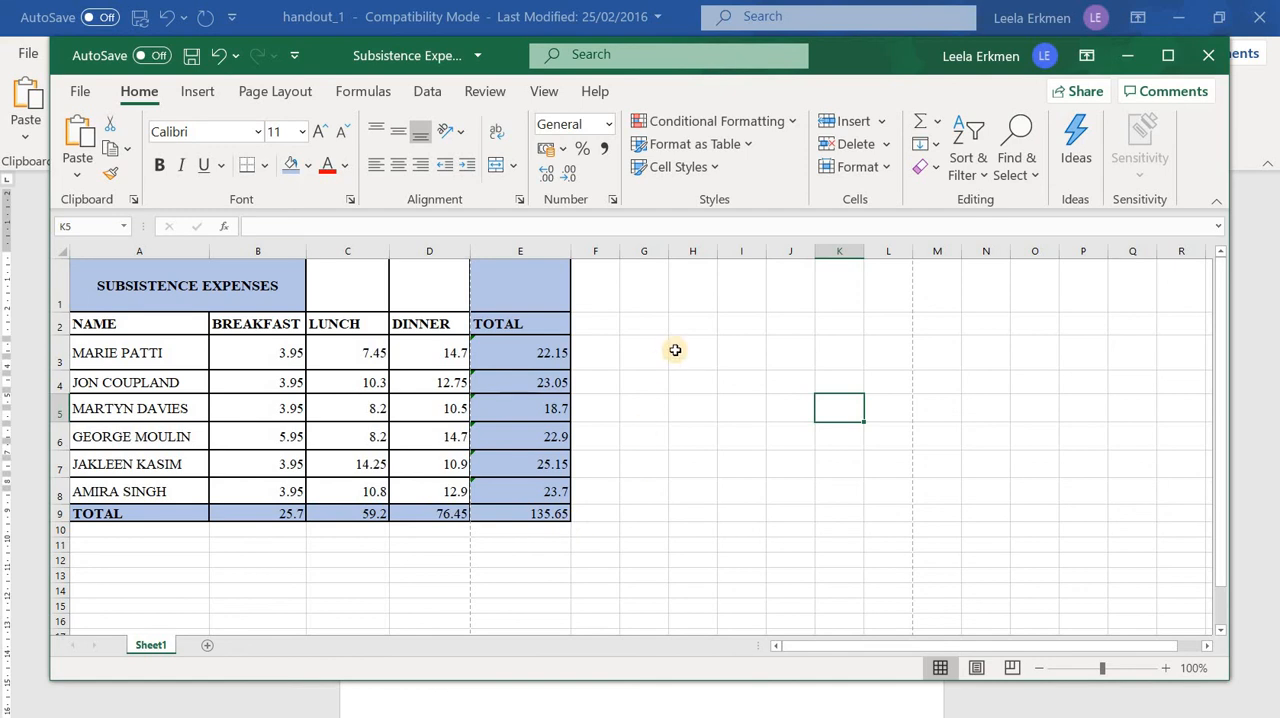
pyautogui.click(256, 93)
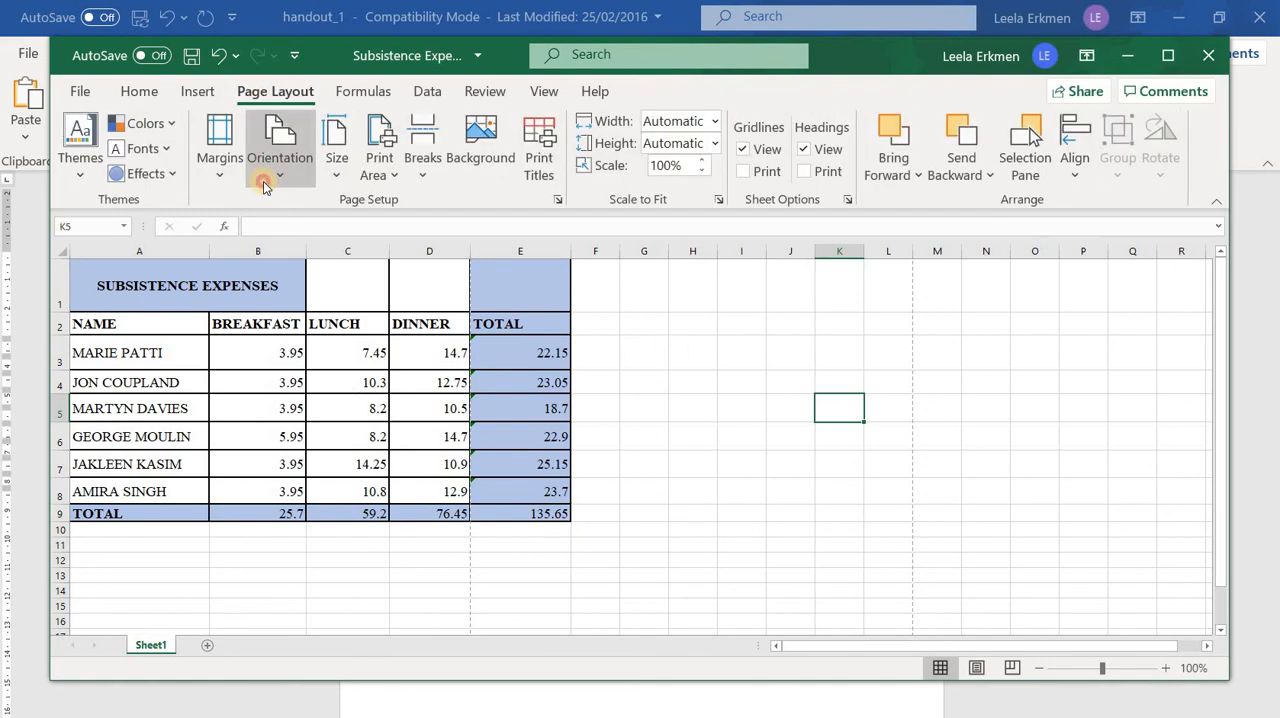
pyautogui.click(279, 165)
pyautogui.click(279, 265)
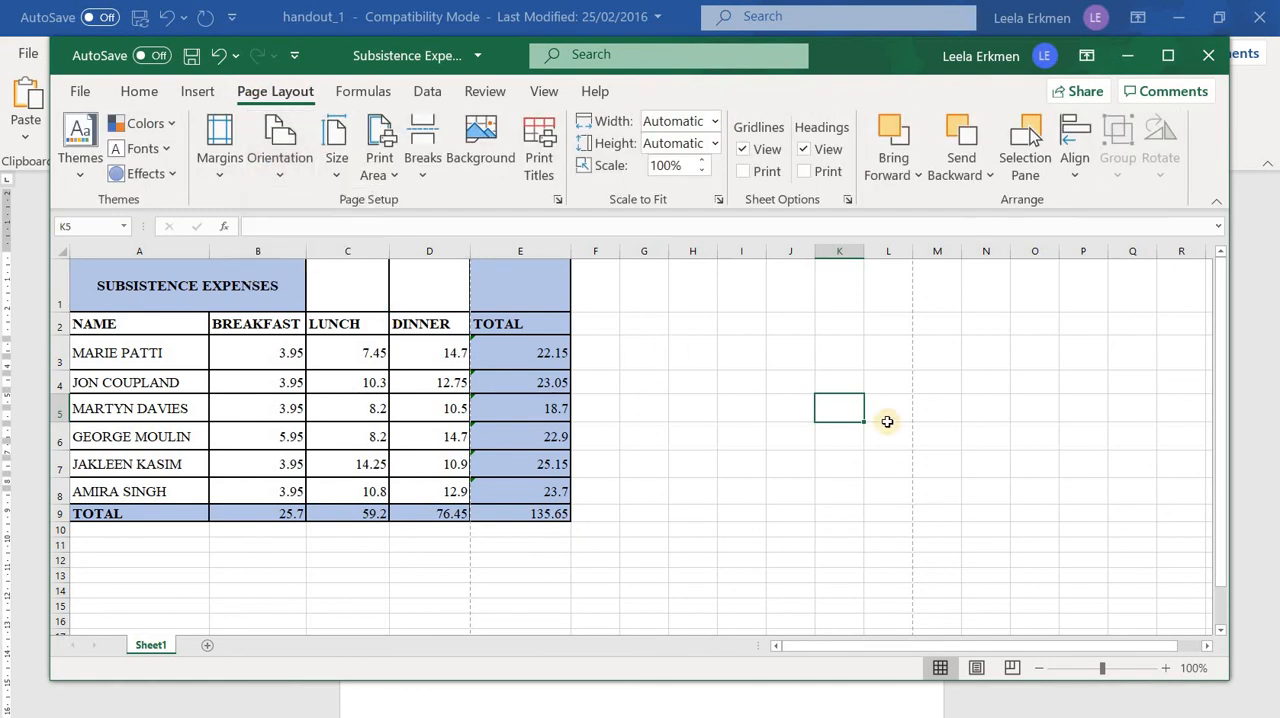
pyautogui.click(986, 436)
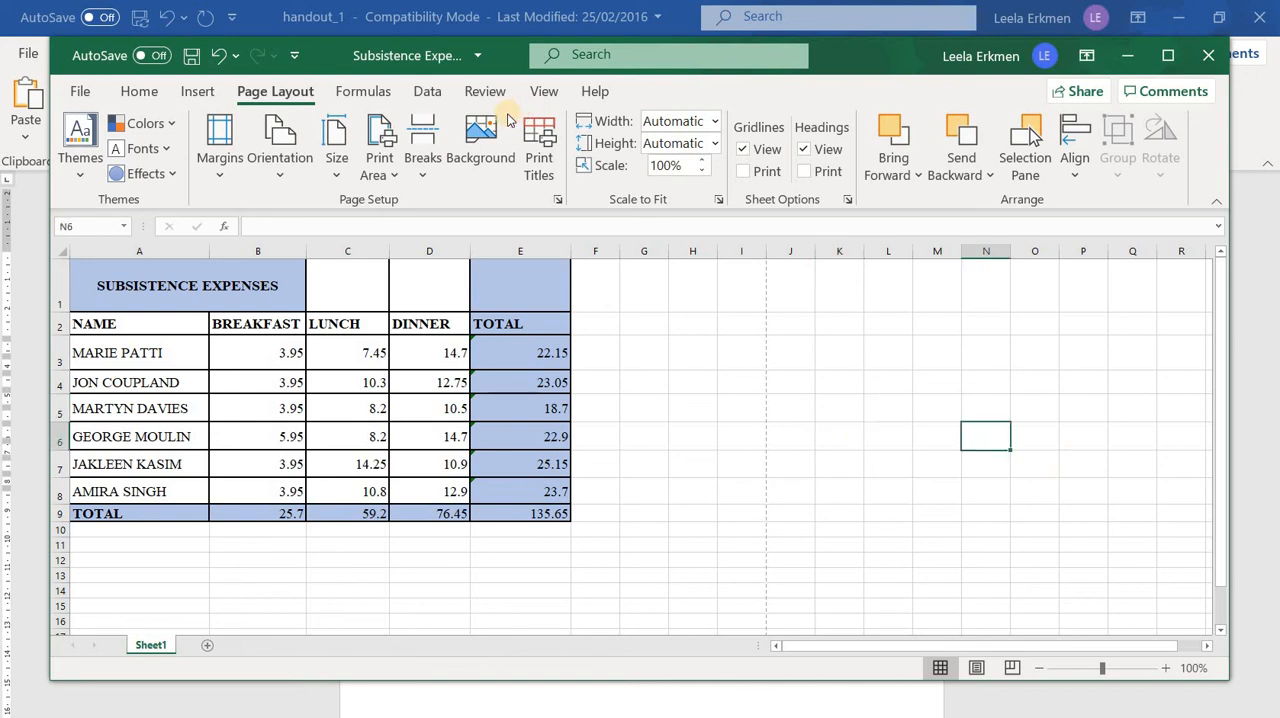
pyautogui.click(79, 92)
pyautogui.click(89, 283)
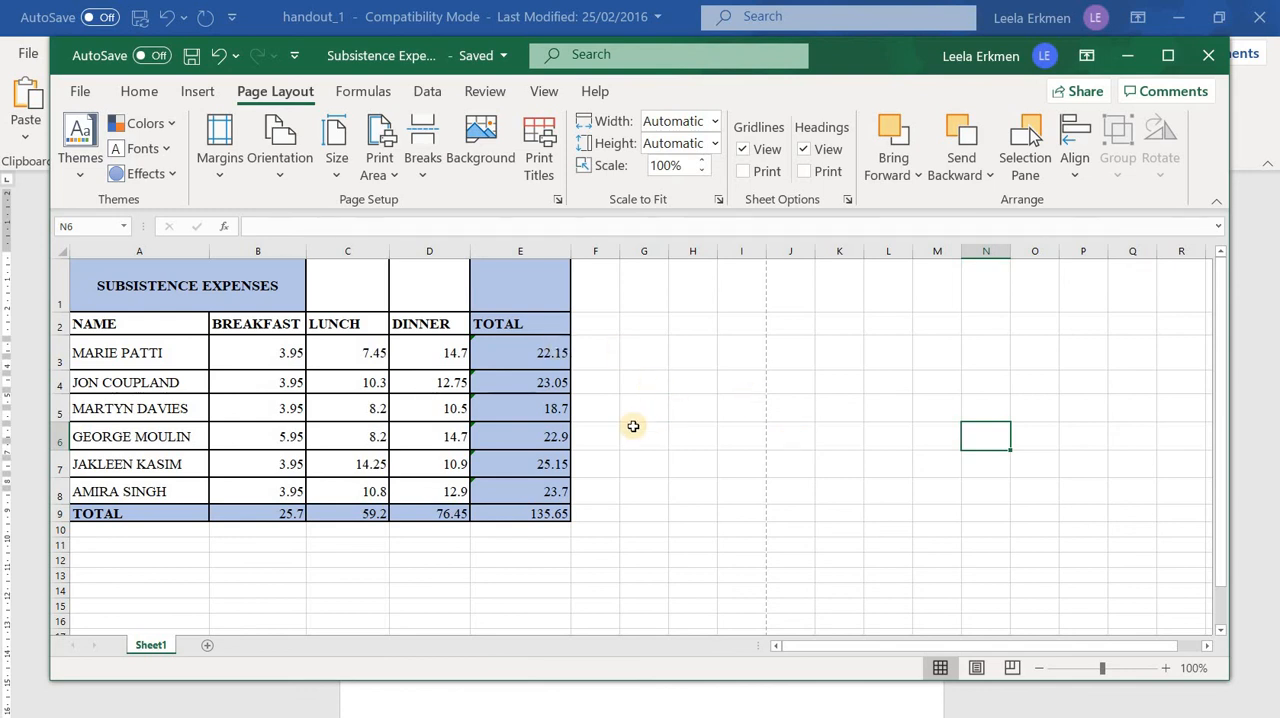
pyautogui.scroll(-1, 633, 426)
pyautogui.scroll(1, 633, 426)
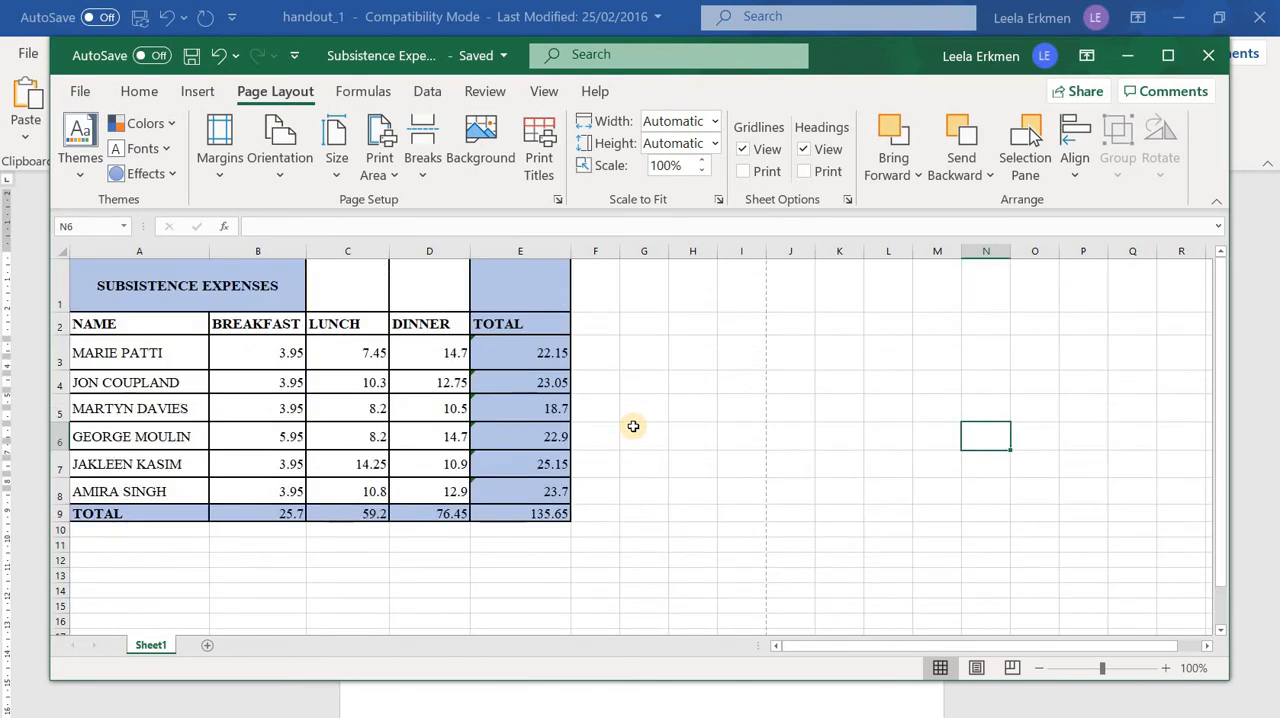